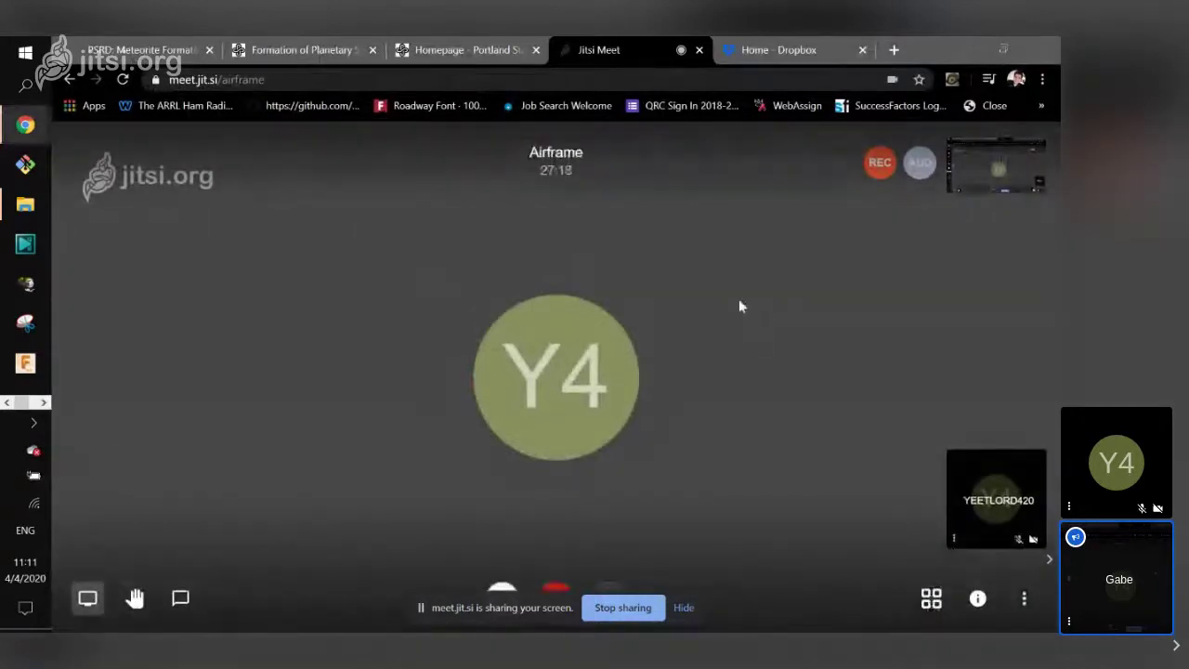
Switch to OpenRocket and start opening a design file.
key("alt+Tab")
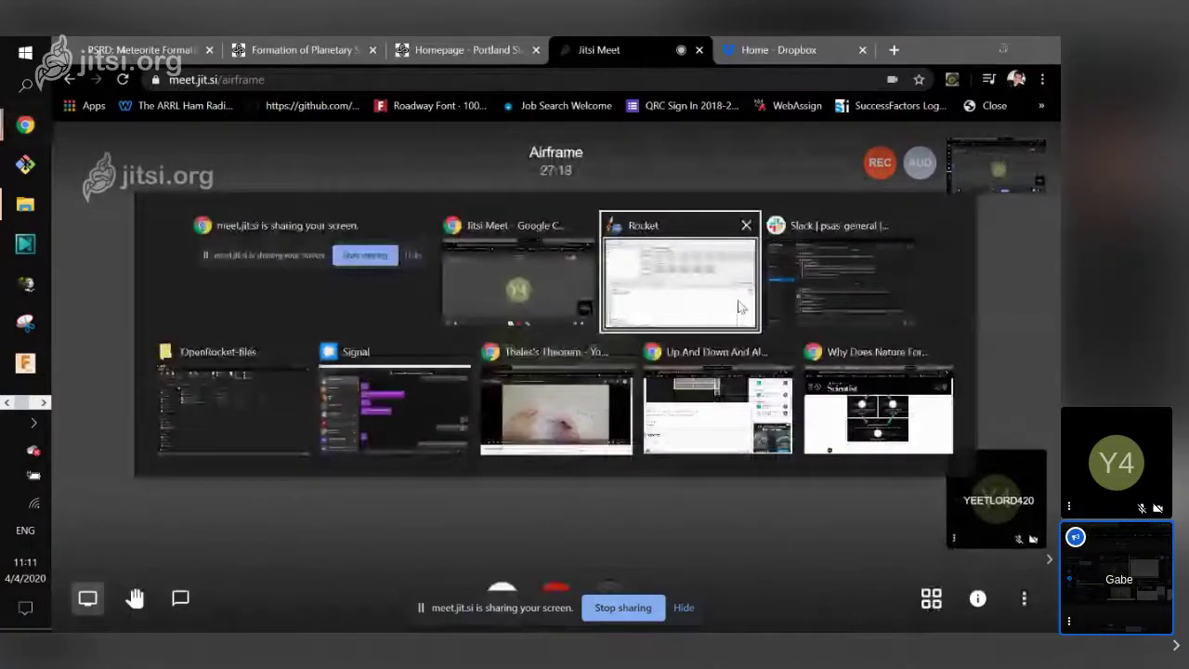
left_click(740, 307)
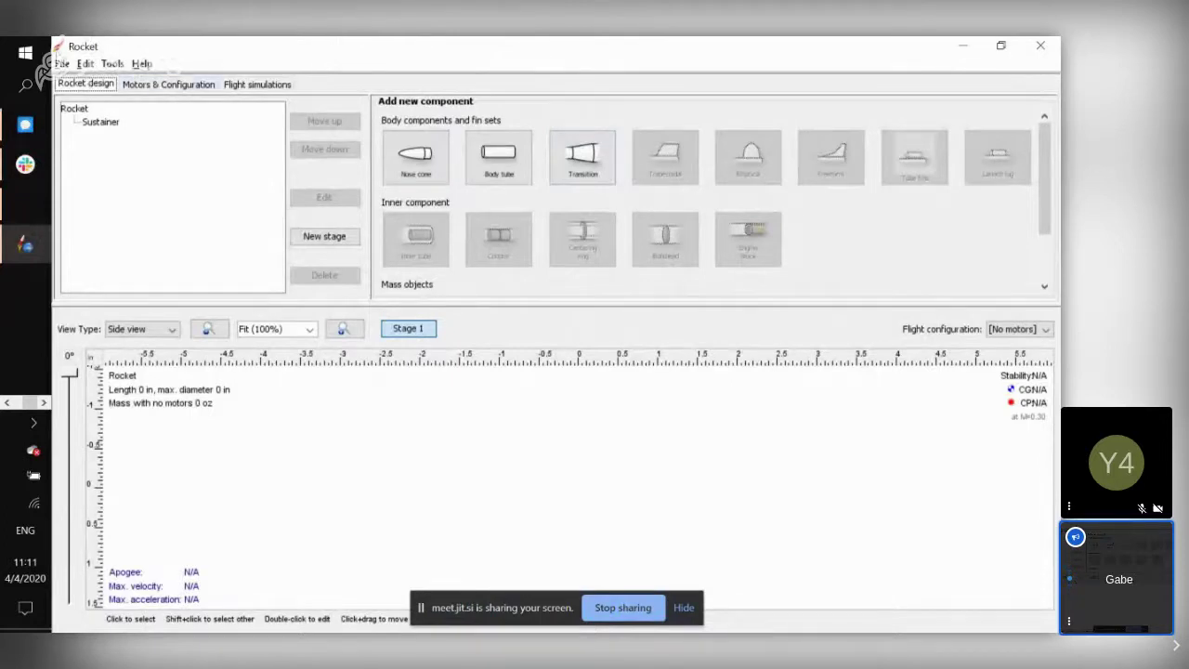
left_click(62, 65)
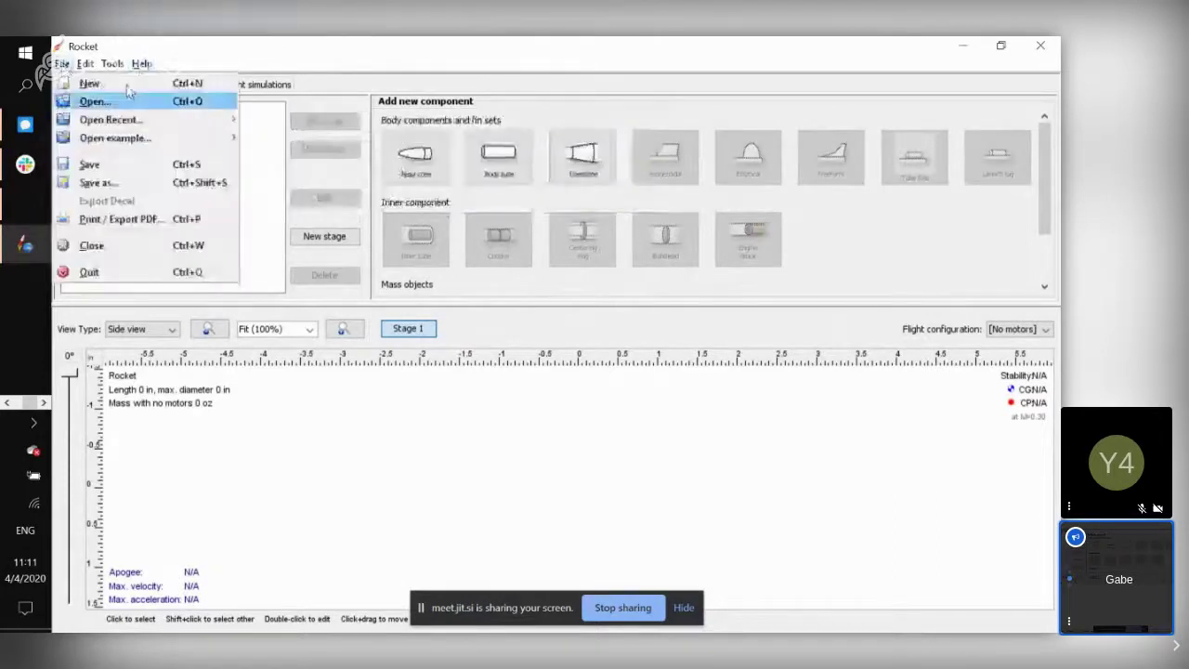
left_click(96, 100)
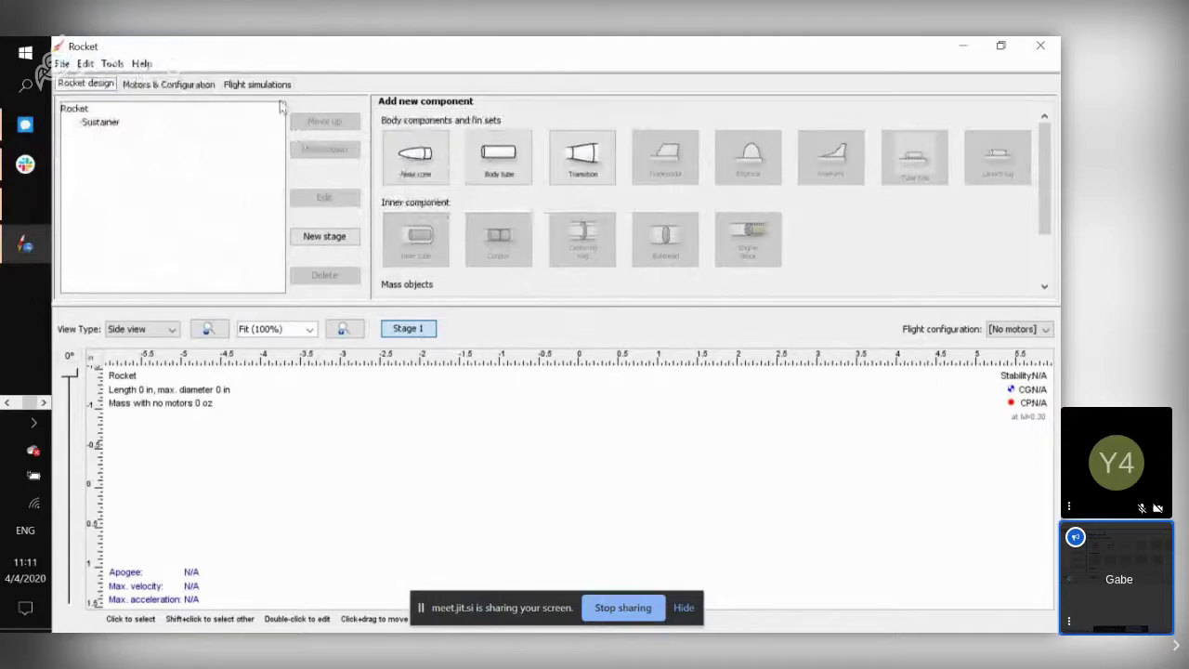
Switch to File Explorer to view the OpenRocket-files folder.
key("alt+Tab")
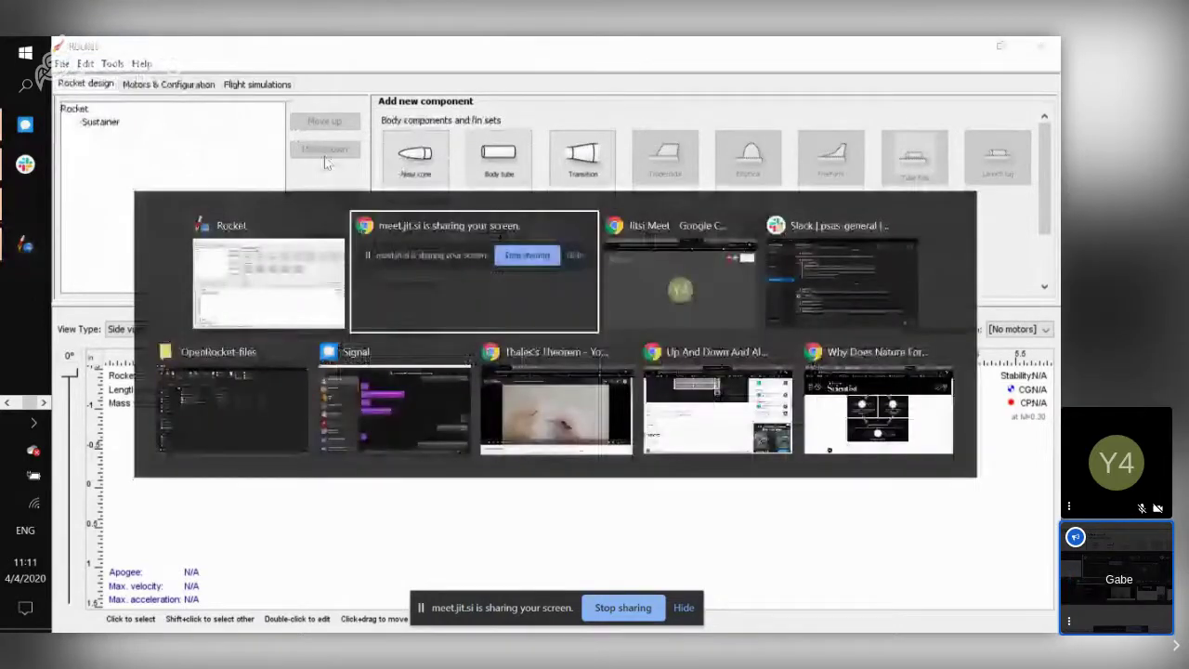
key("Tab")
key("Tab")
key("Tab")
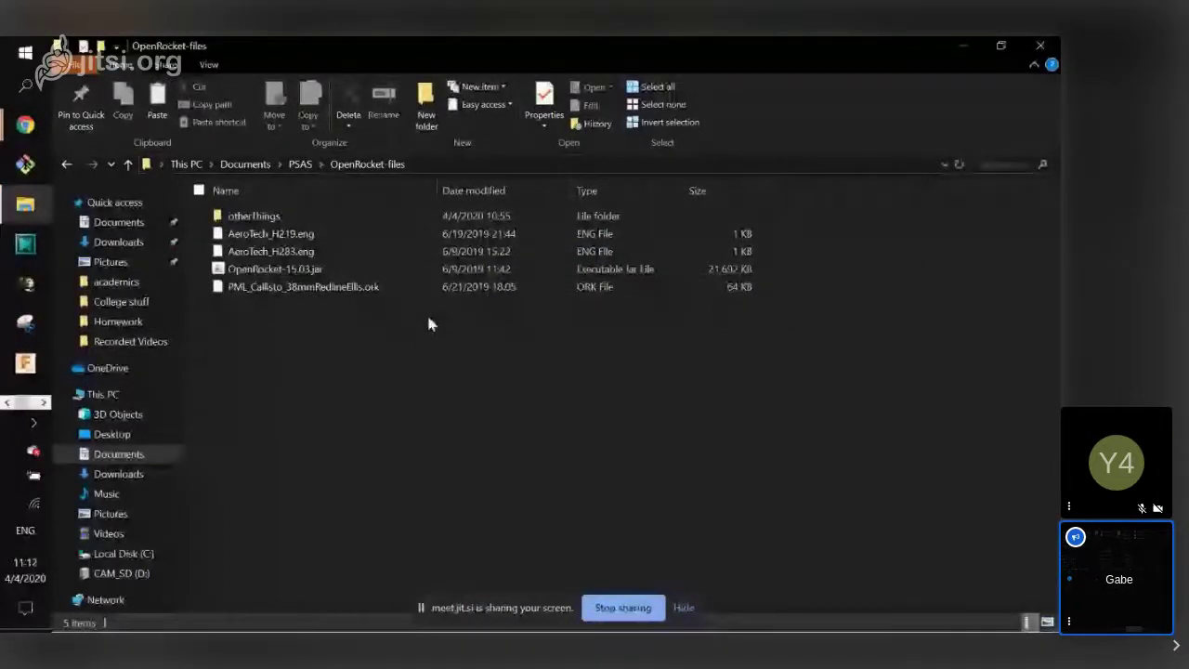
left_click(366, 270)
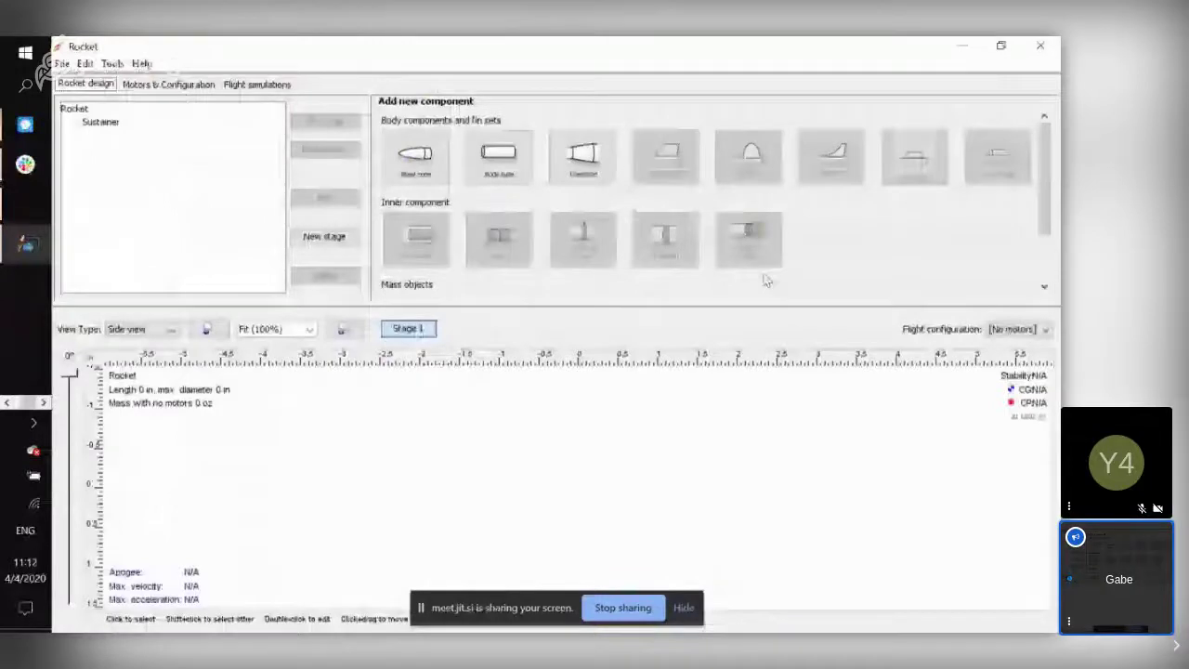
key("alt+Tab")
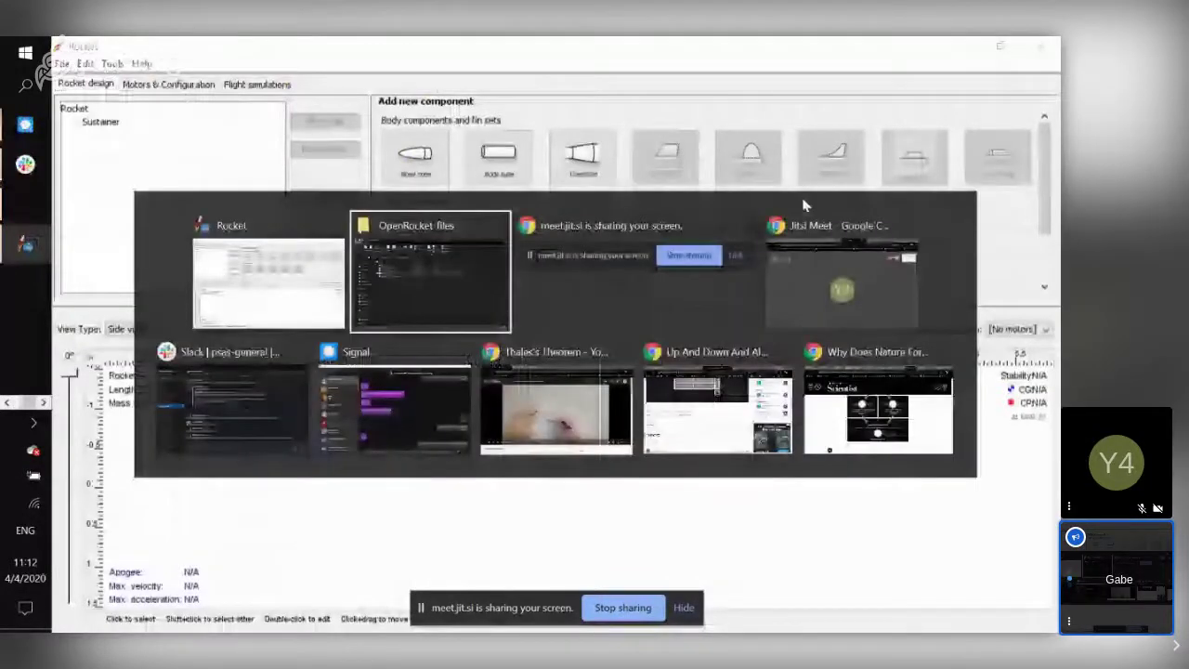
left_click(352, 314)
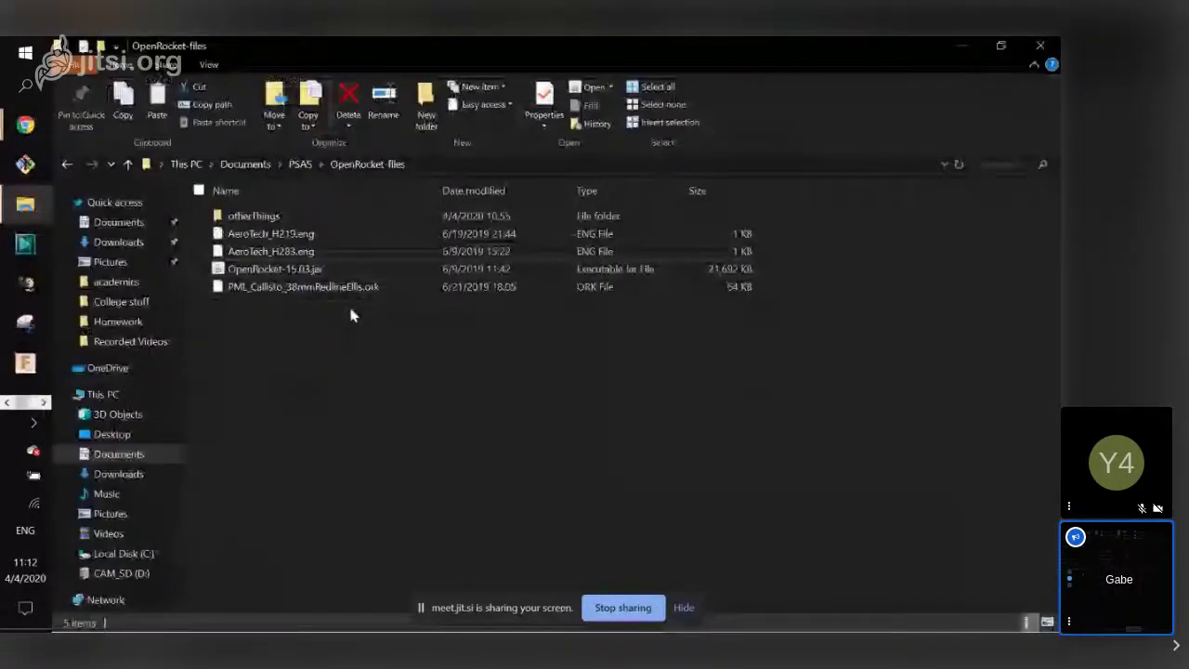
Point out the design file PML_Callisto_38mmRedlineEllis.ork and the motor files AeroTech_H219.eng and AeroTech_H283.eng in the folder.
left_click(337, 294)
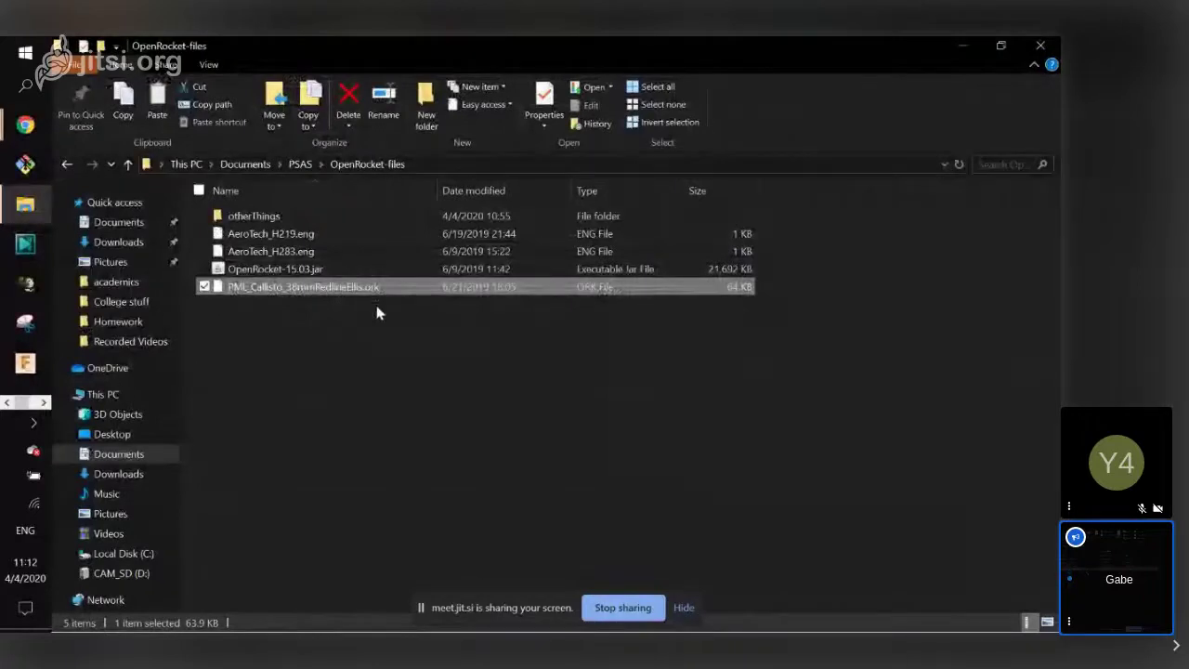
left_click(376, 313)
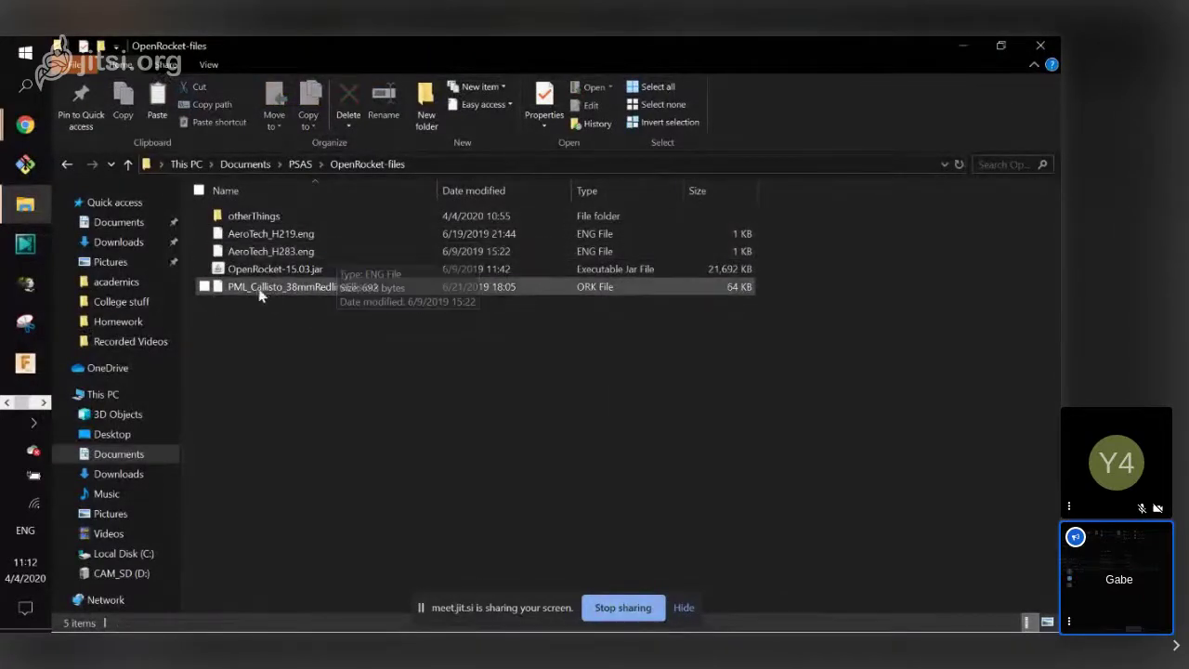
left_click(268, 294)
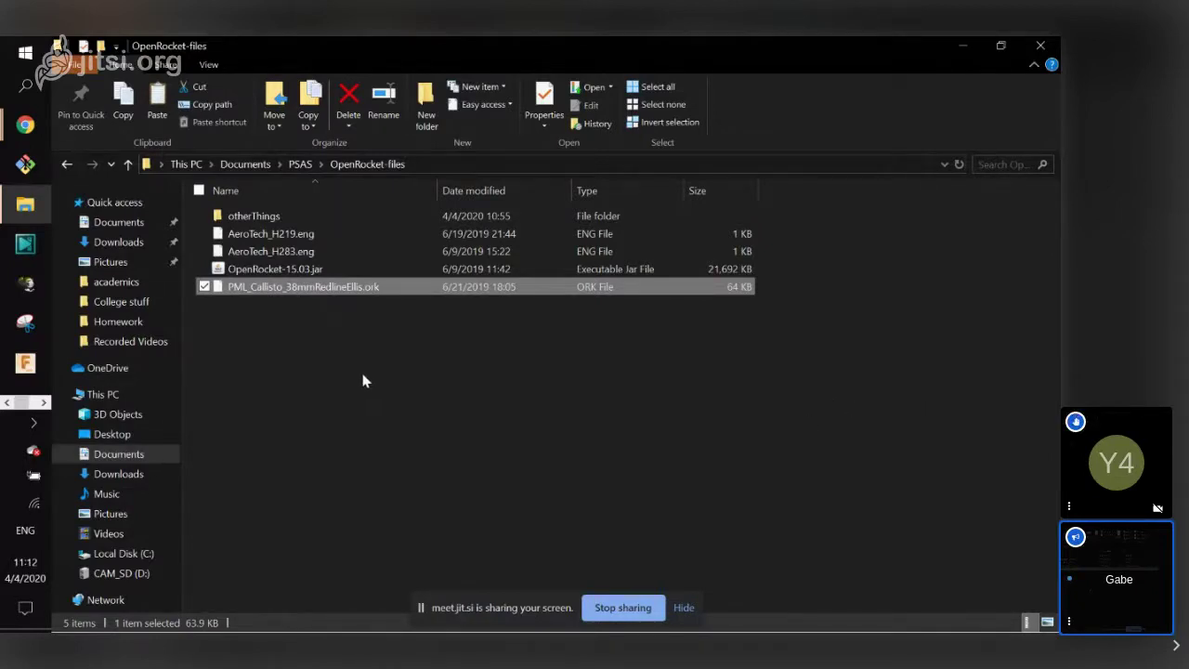
left_click(262, 253)
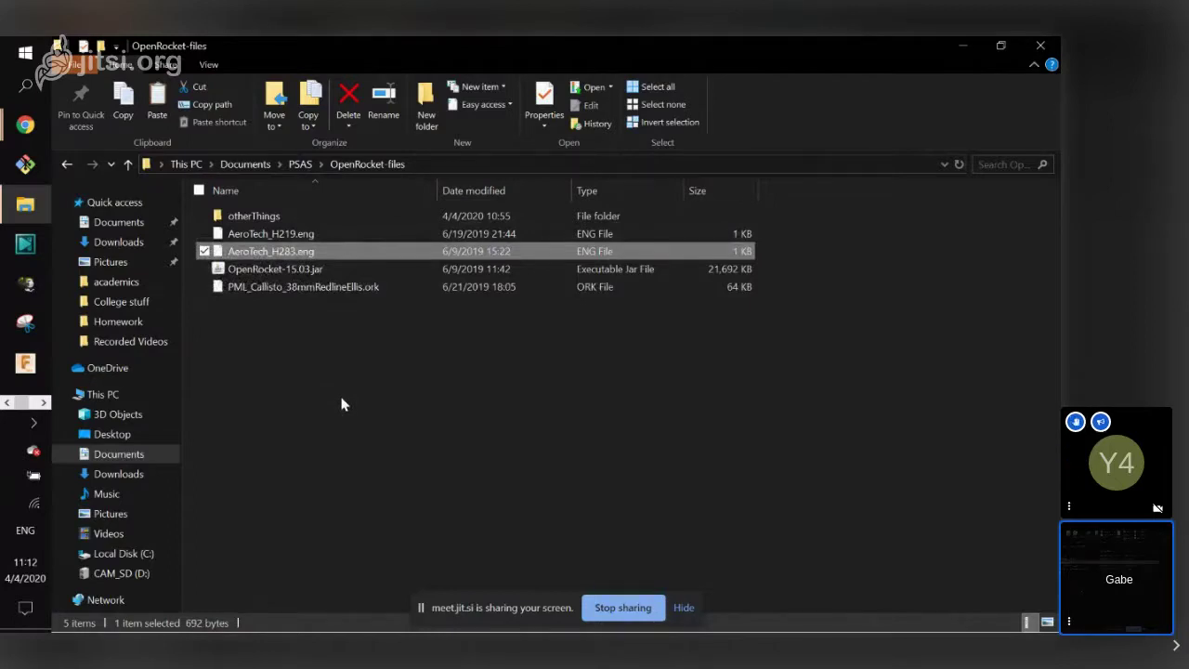
left_click(395, 401)
key("alt+Tab")
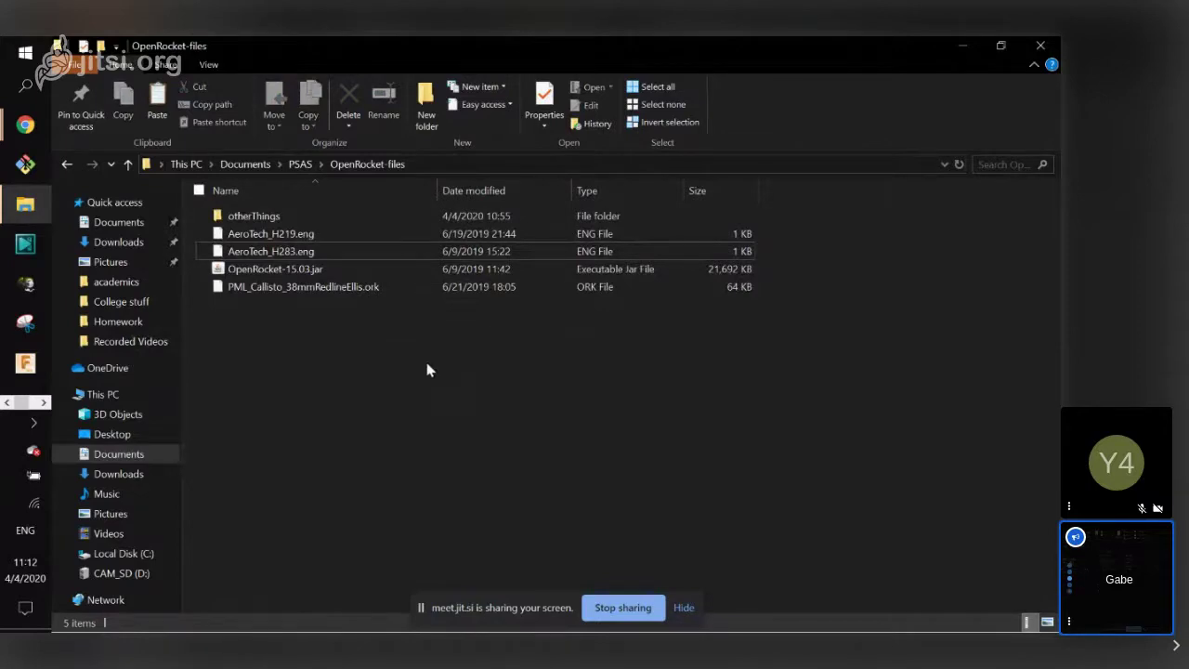
left_click(205, 251)
left_click(205, 233)
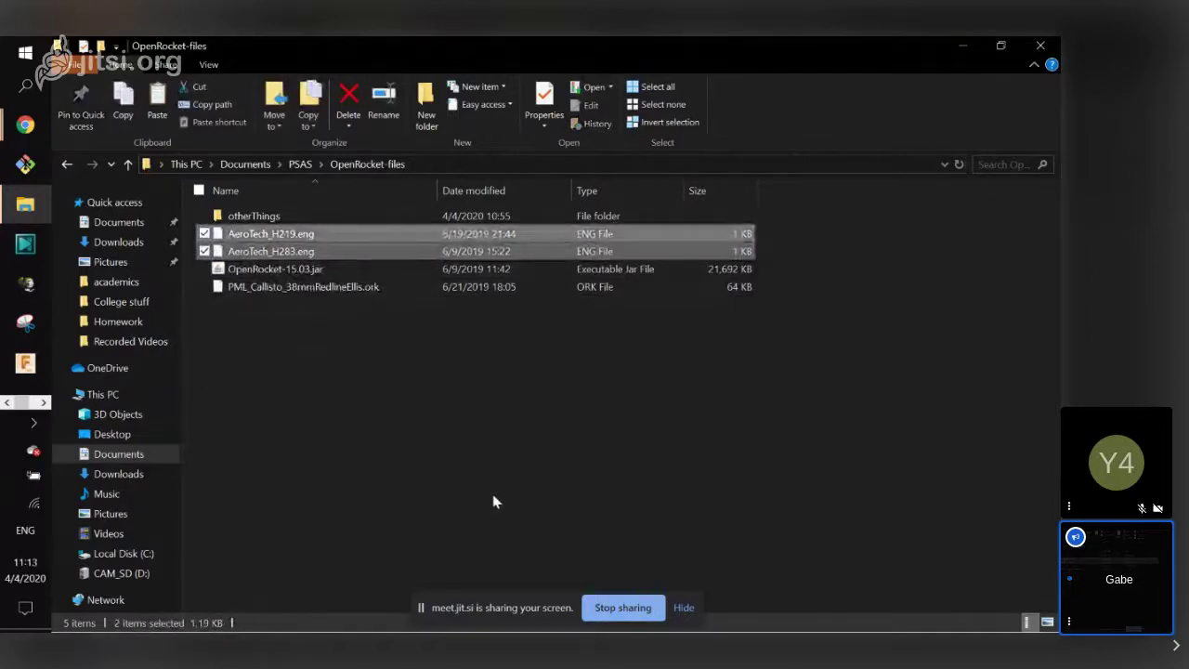
left_click(505, 425)
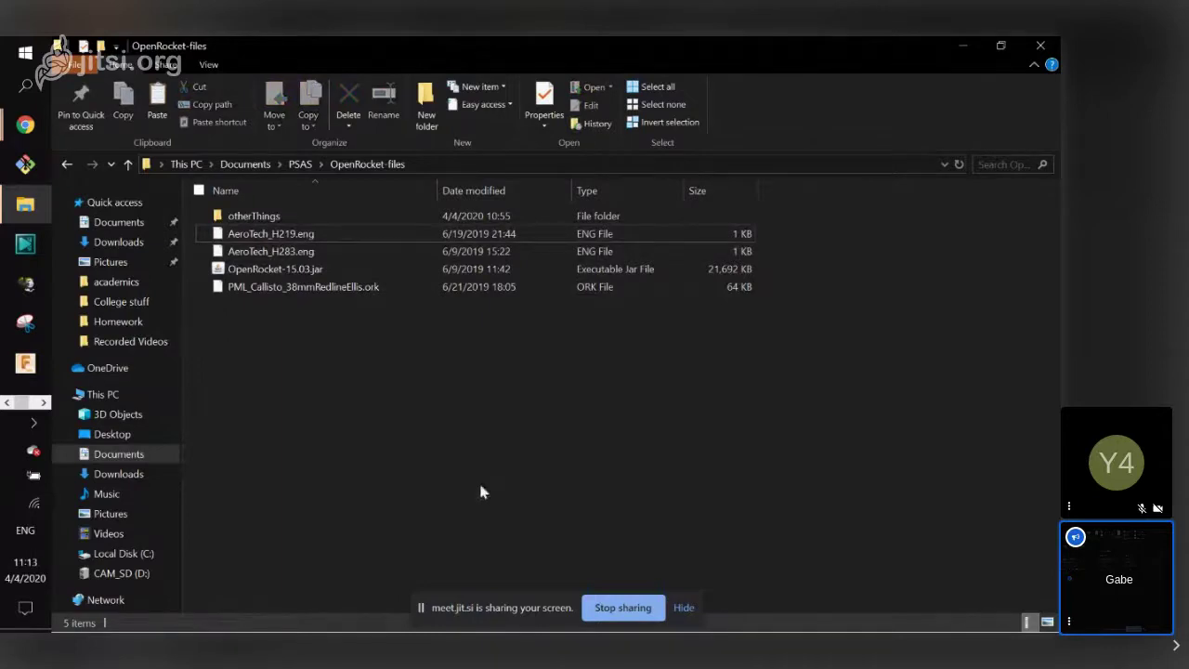
Switch to OpenRocket and open the design PML_Callisto_38mmRedlineEllis.ork from the OpenRocket-files folder.
key("alt+Tab")
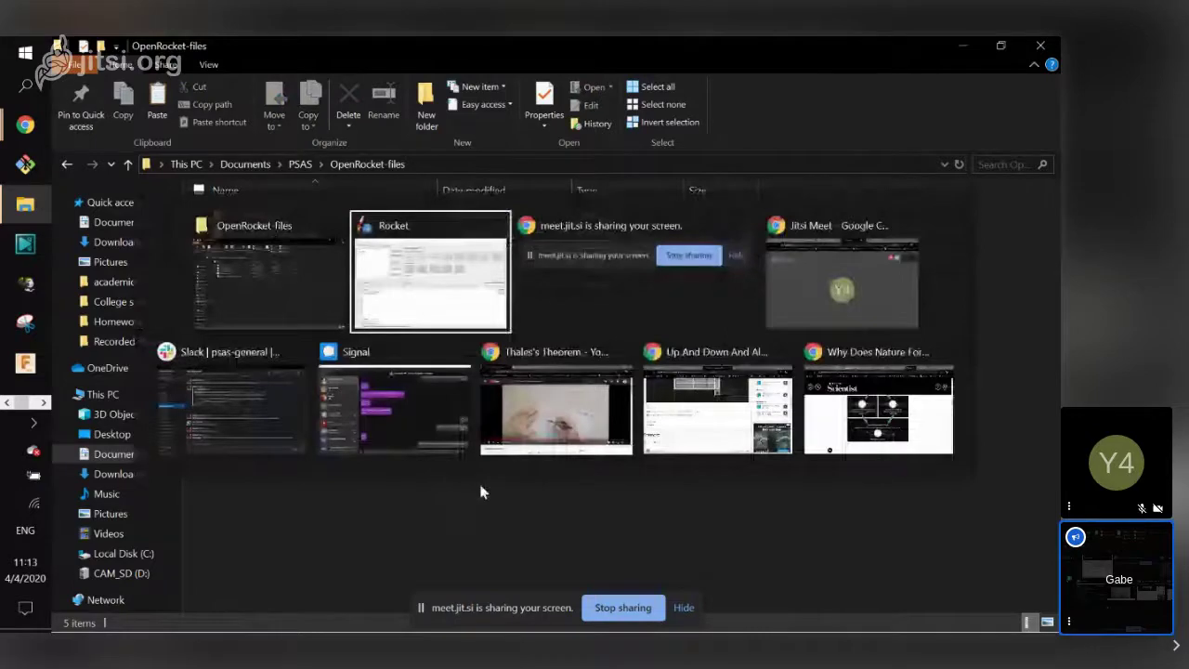
left_click(85, 64)
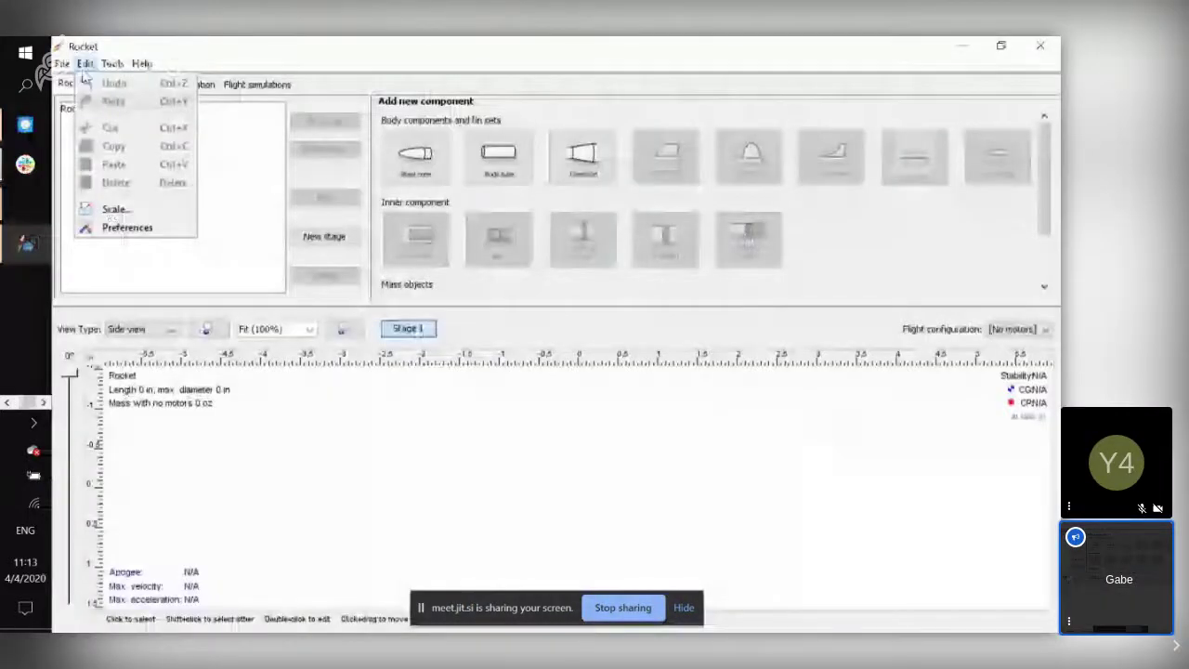
mouse_move(128, 120)
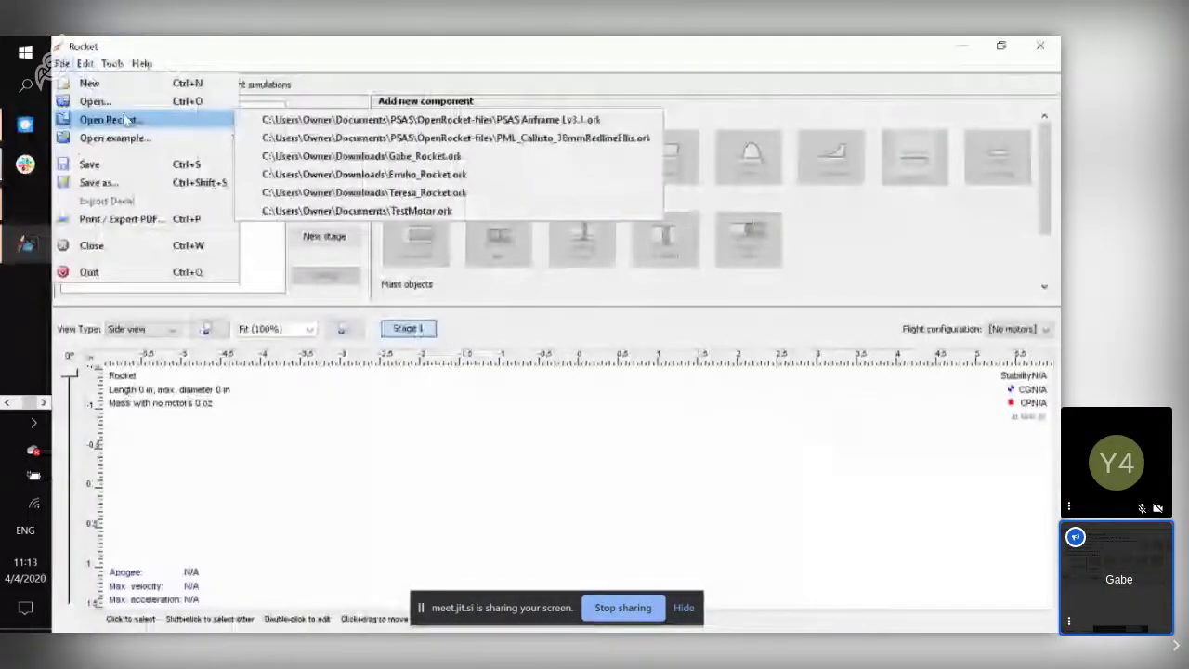
left_click(95, 101)
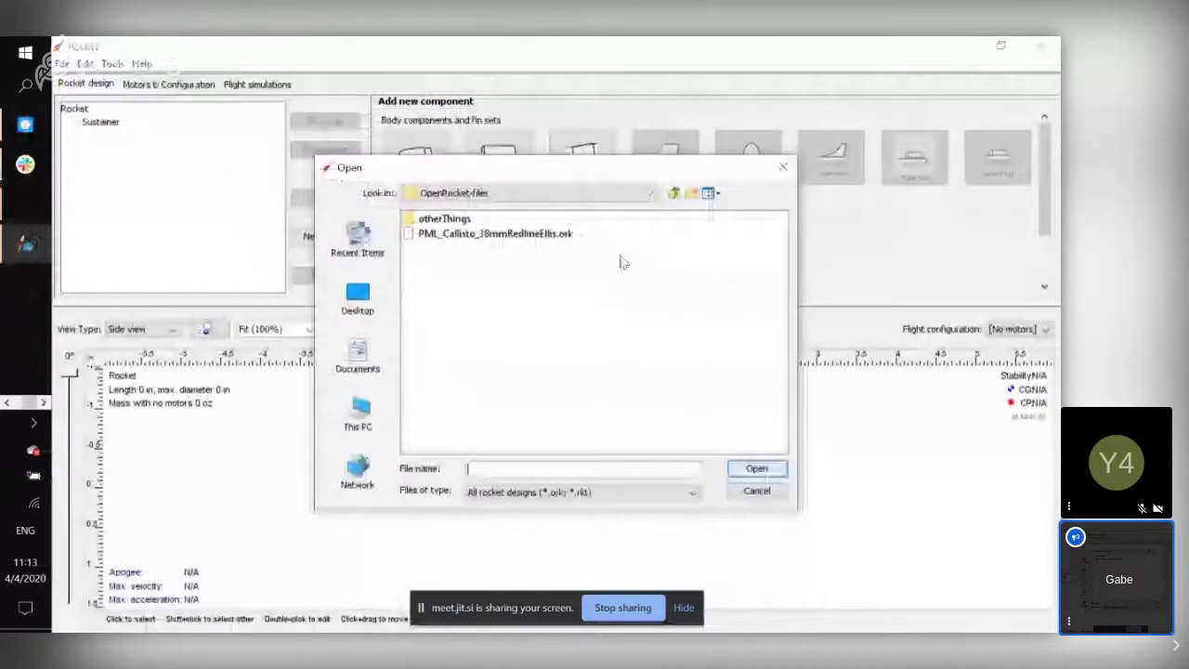
left_click(467, 234)
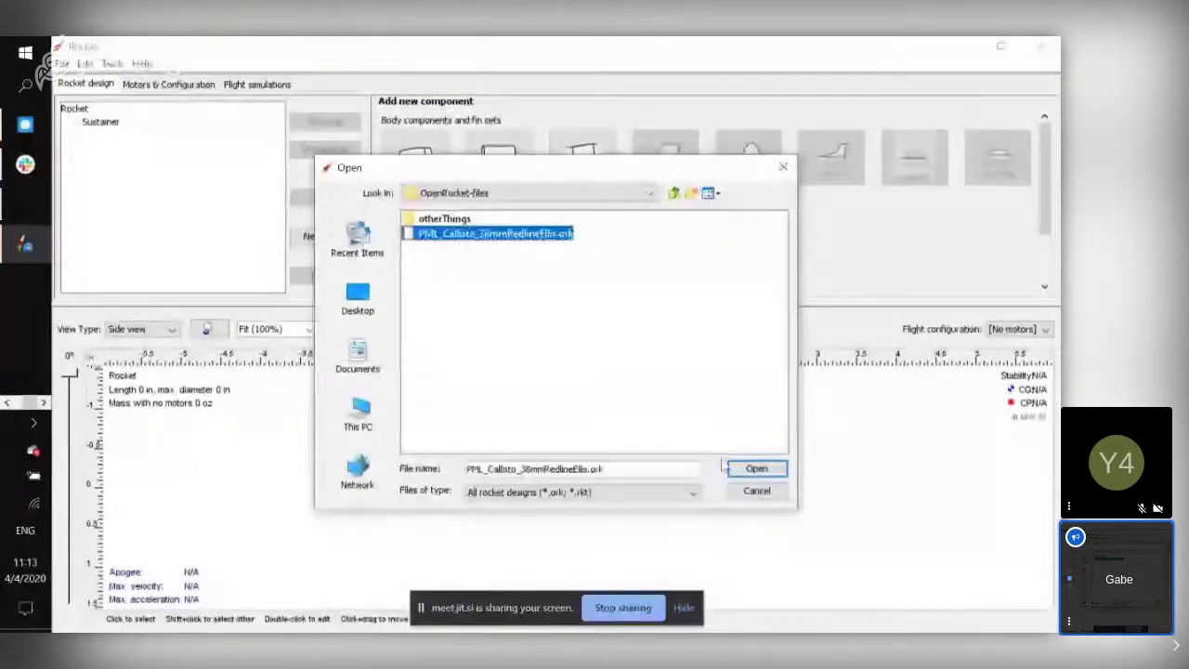
left_click(748, 470)
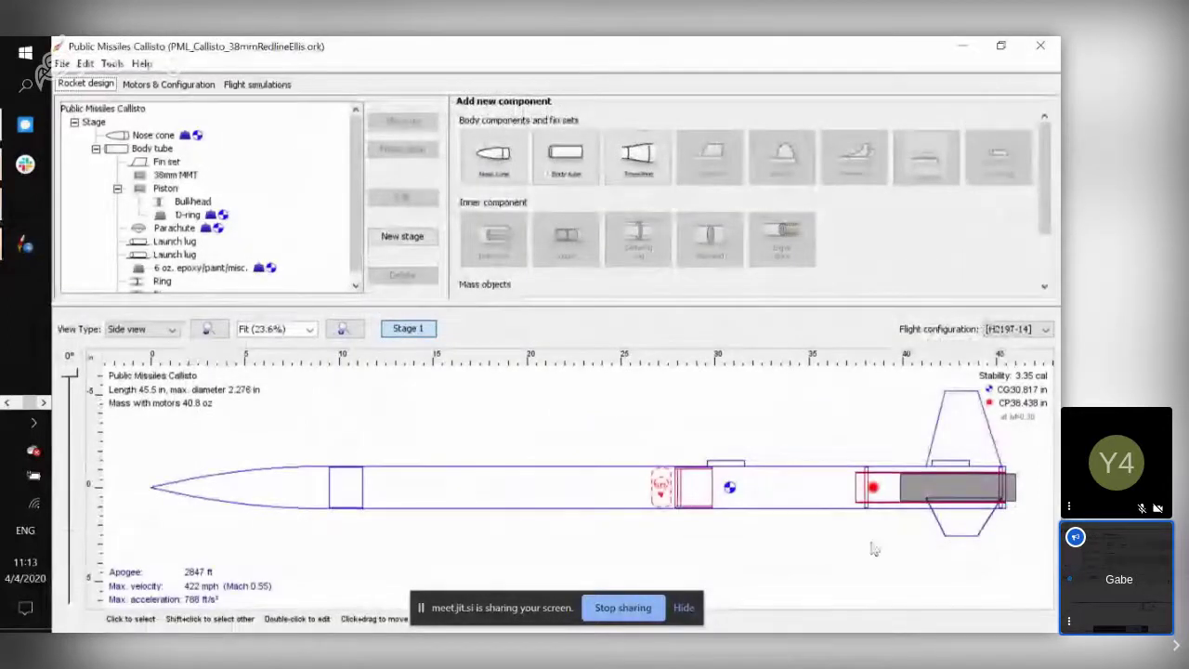
Move the screen-sharing bar clear of the rocket drawing and set the flight configuration to No motors.
left_click_drag(452, 609, 813, 616)
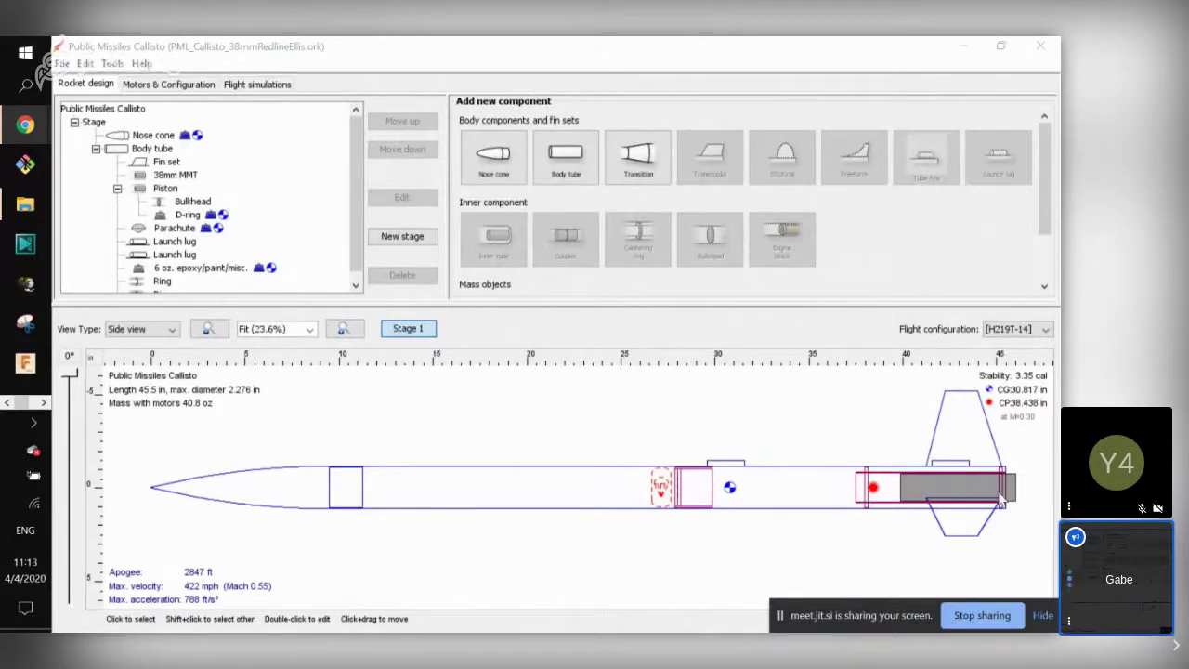
left_click(1031, 330)
left_click(1030, 343)
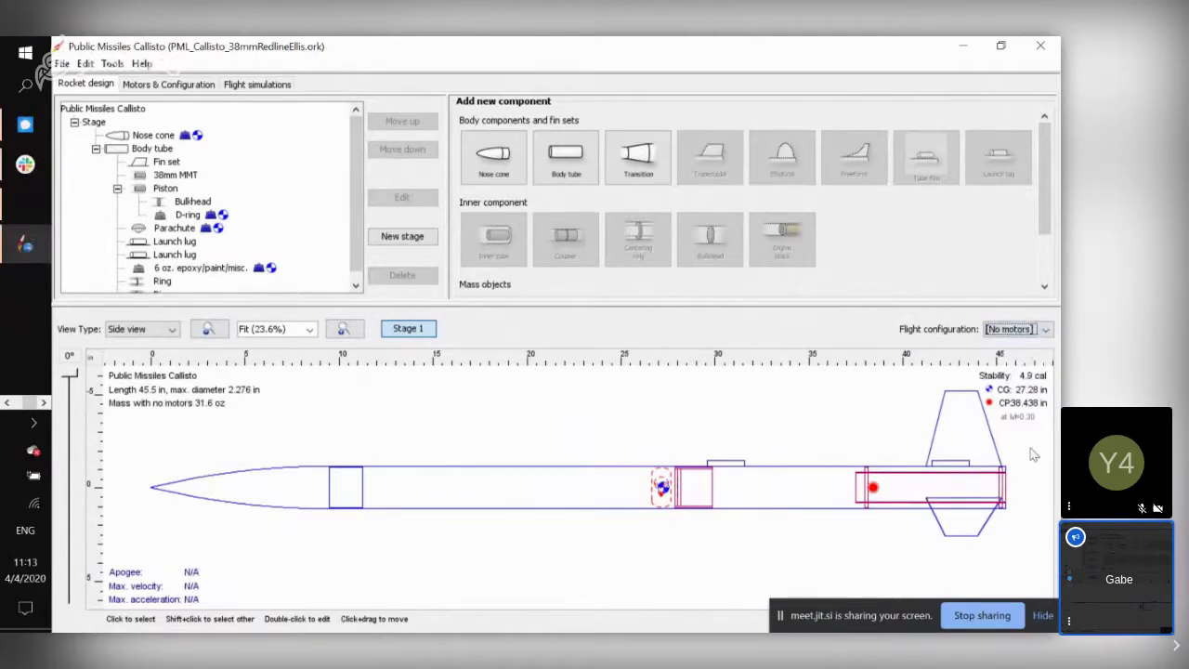
left_click(1045, 329)
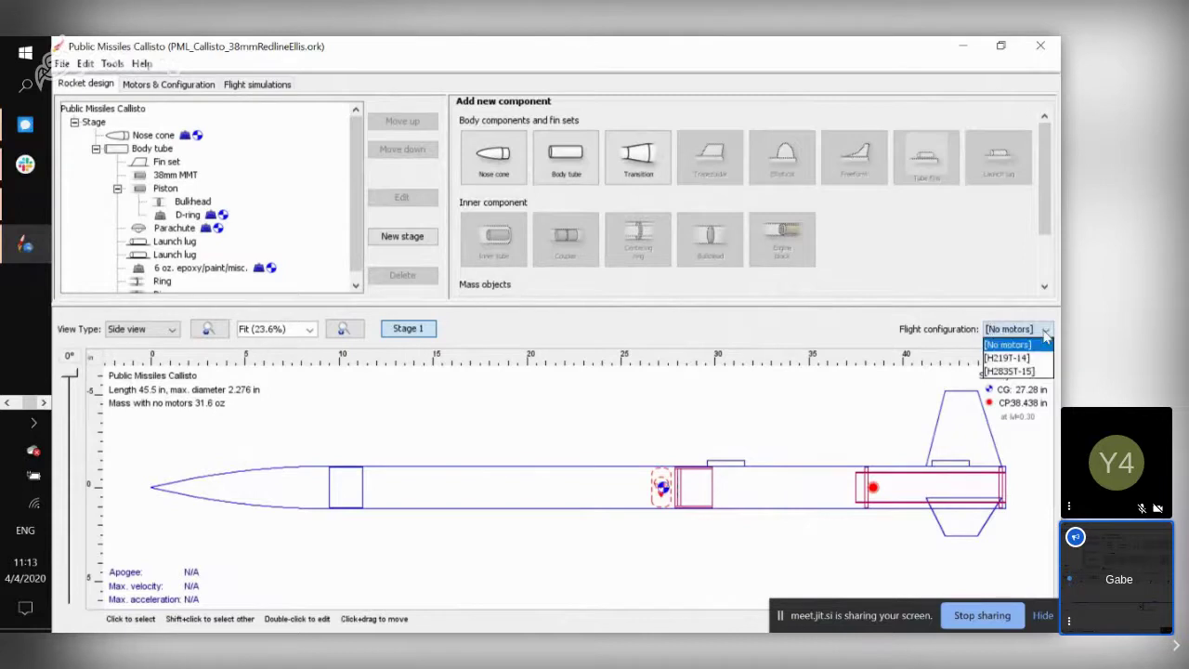
left_click(1044, 337)
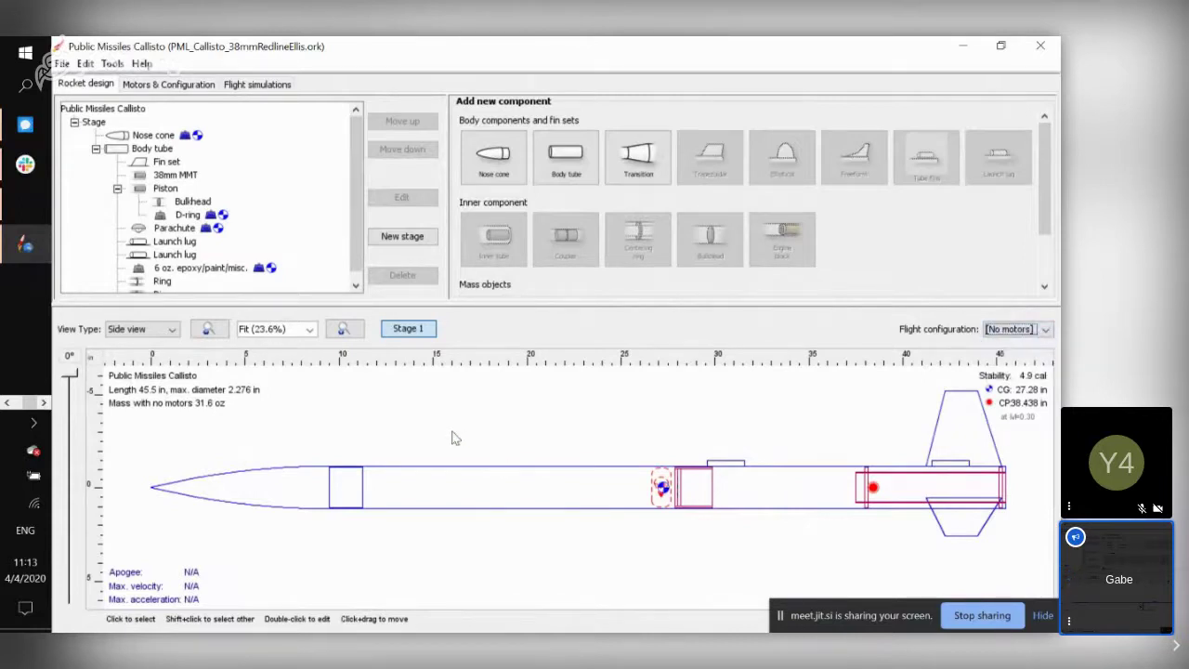
Highlight the nose cone, body tube and fin set one after another in the rocket's side view, returning to the body tube.
left_click(295, 495)
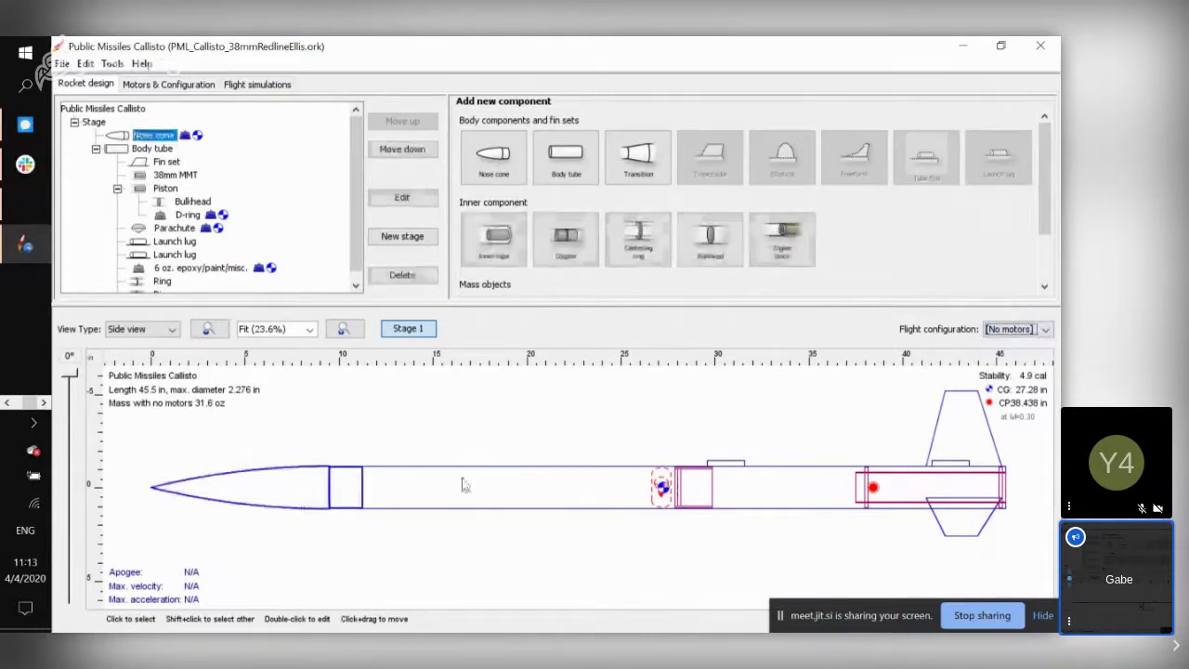
left_click(536, 491)
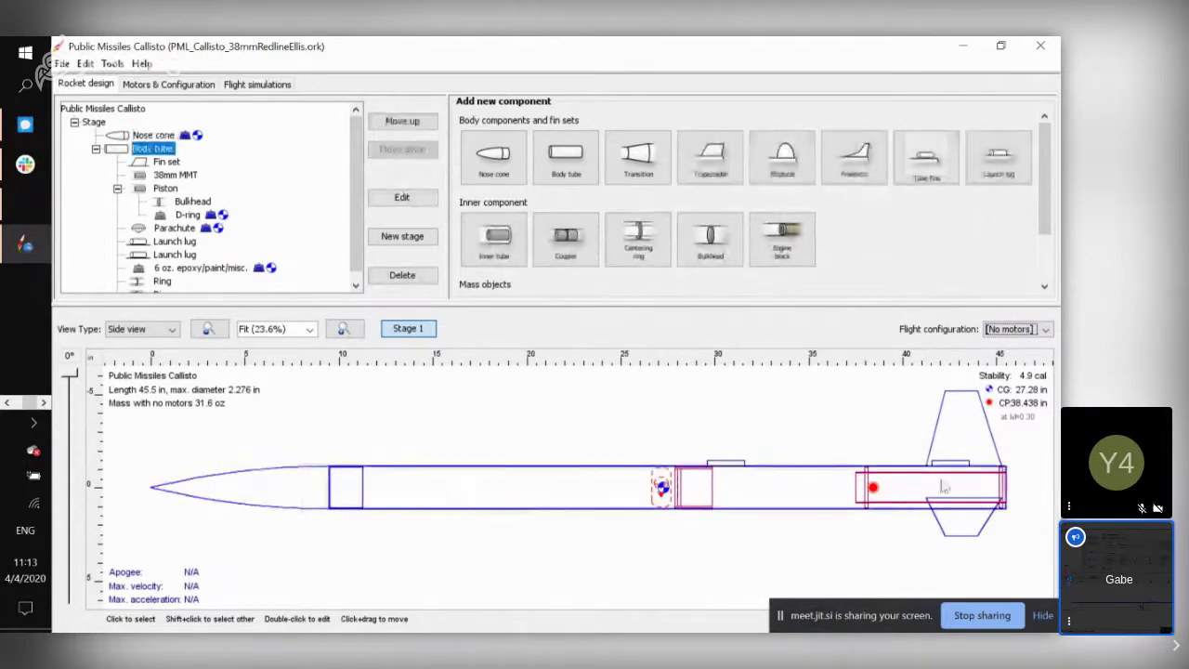
left_click(966, 526)
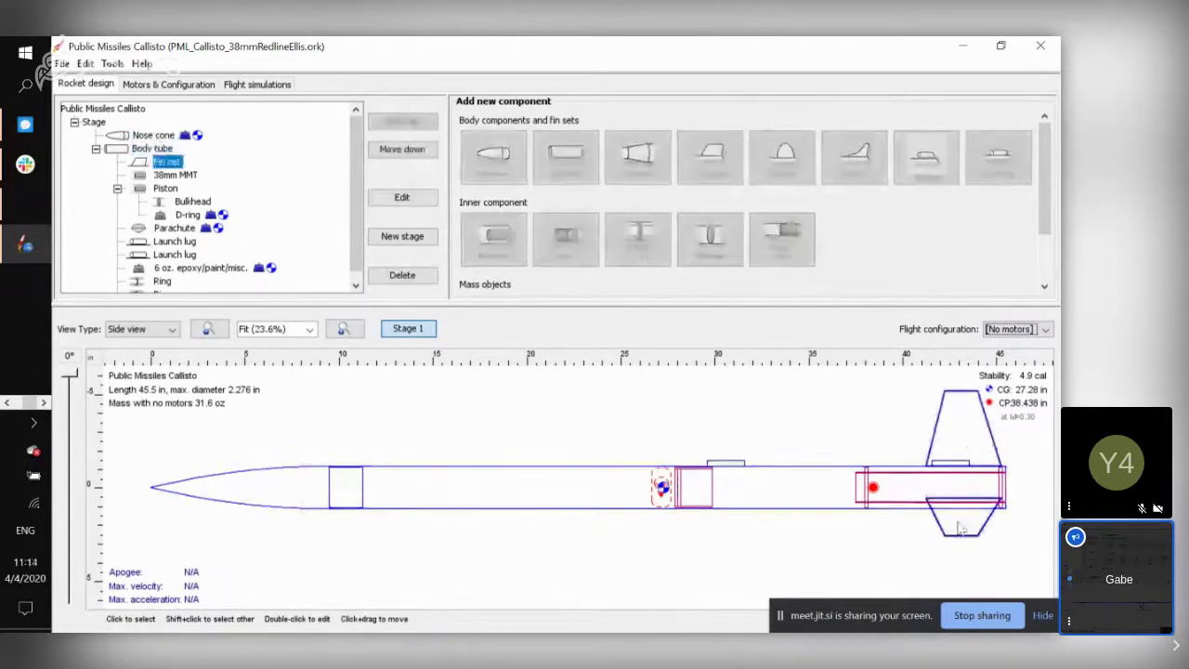
left_click(758, 507)
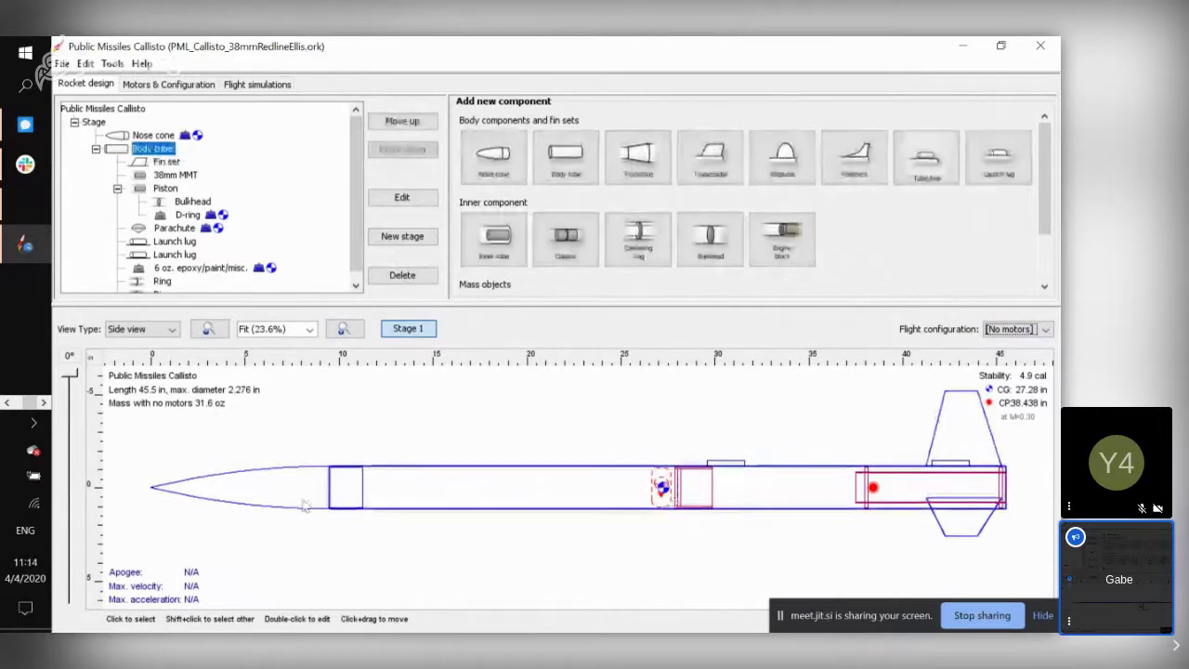
Open the nose cone's configuration and show its mass and center of gravity override settings.
key("Up")
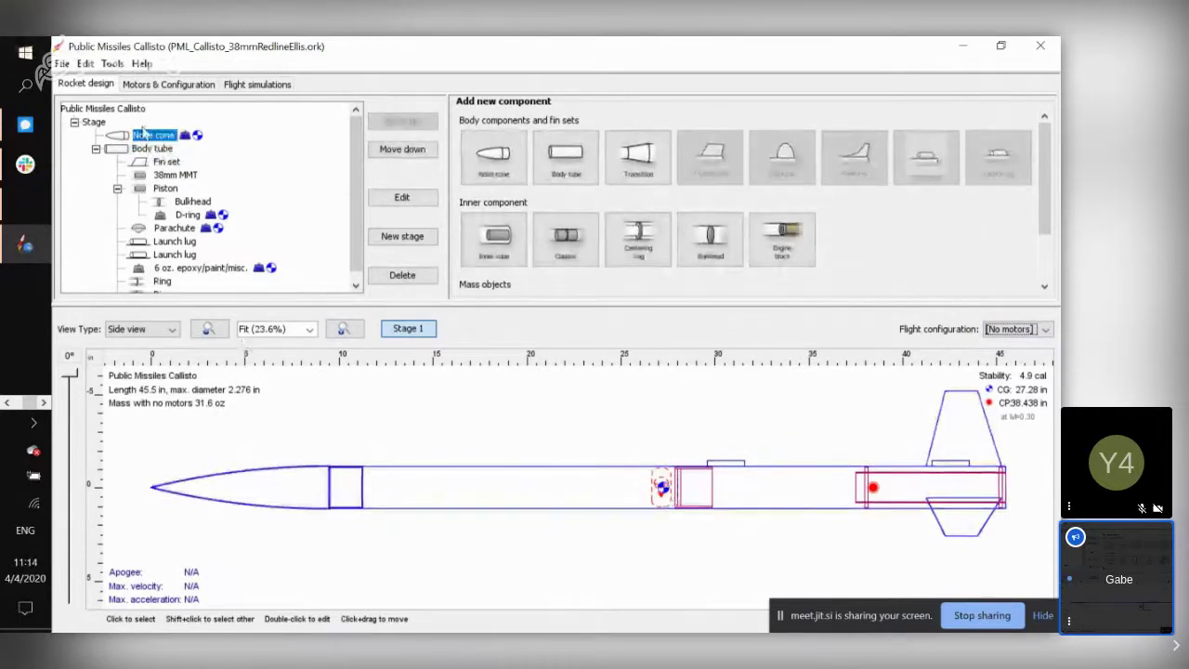
scroll(185, 214, "down", 1)
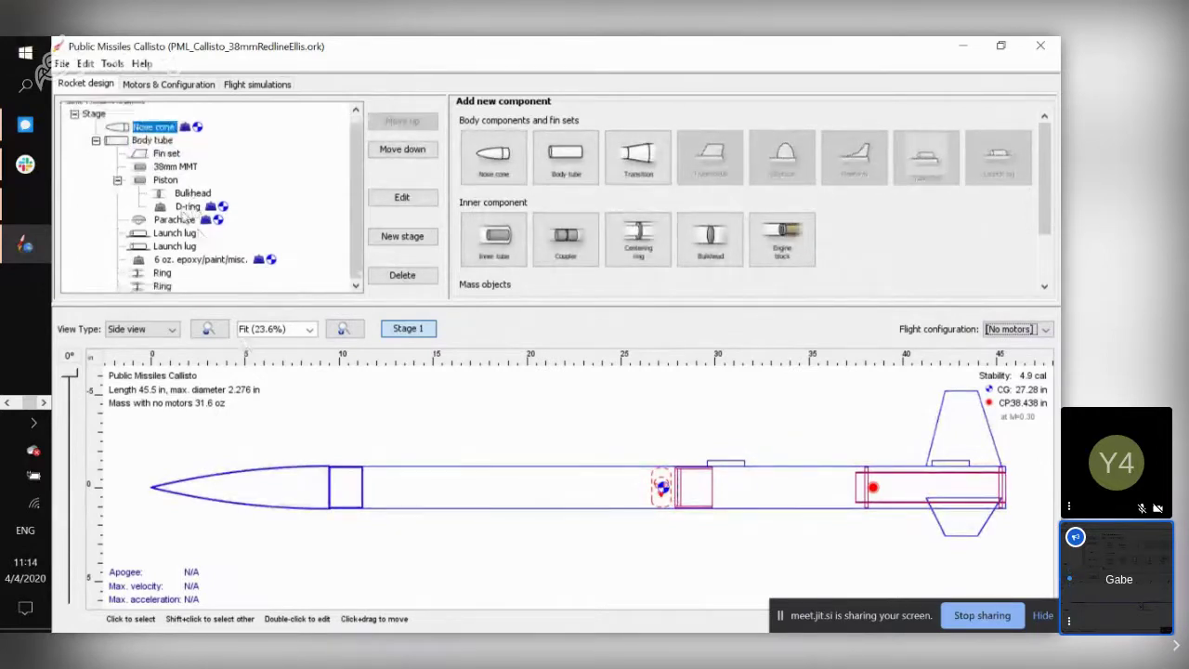
scroll(186, 215, "up", 1)
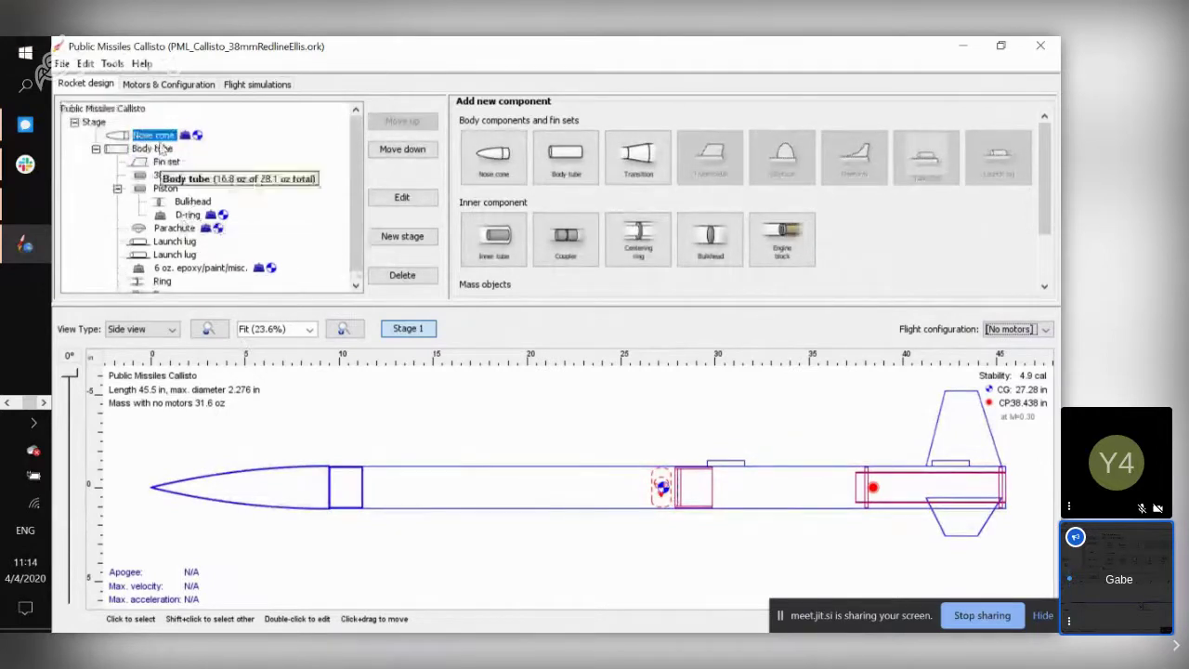
left_click(412, 202)
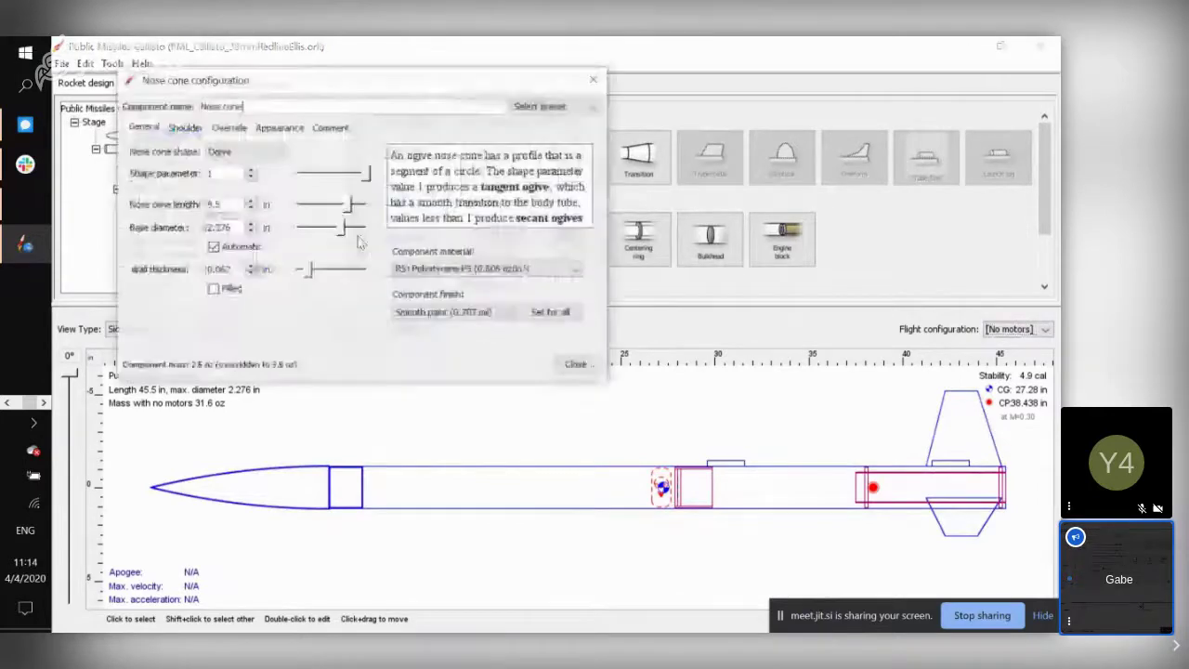
left_click(228, 128)
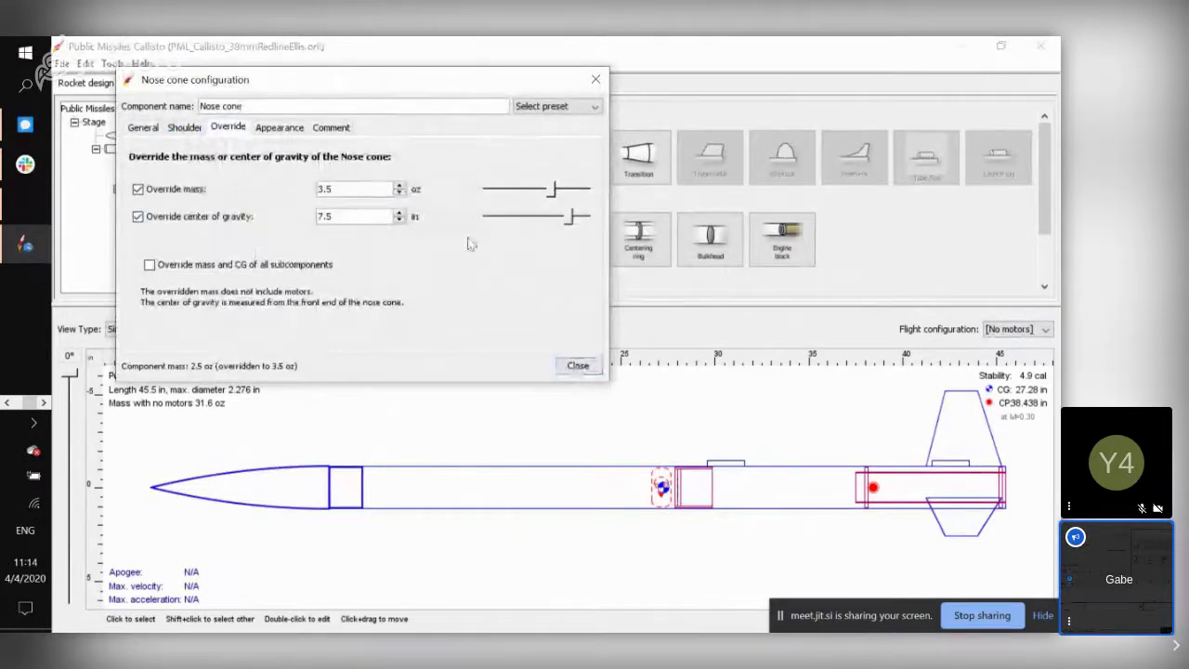
Close the nose cone's configuration, clear the selection and enlarge the upper design area to fit the whole component tree.
left_click(597, 84)
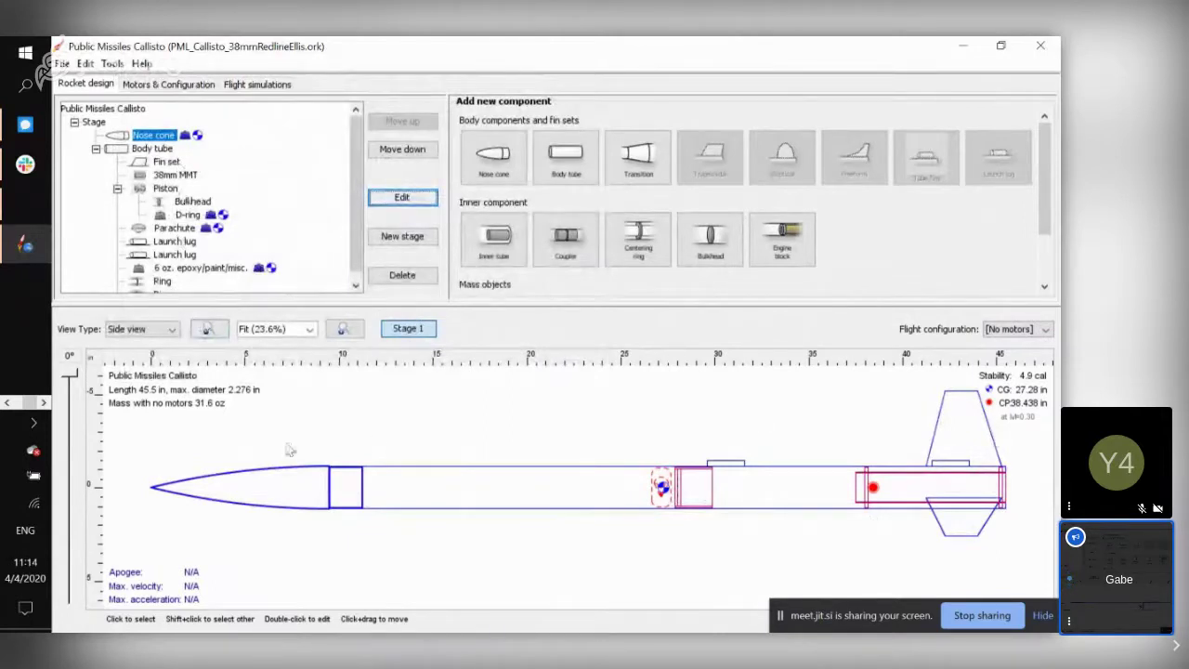
left_click(375, 444)
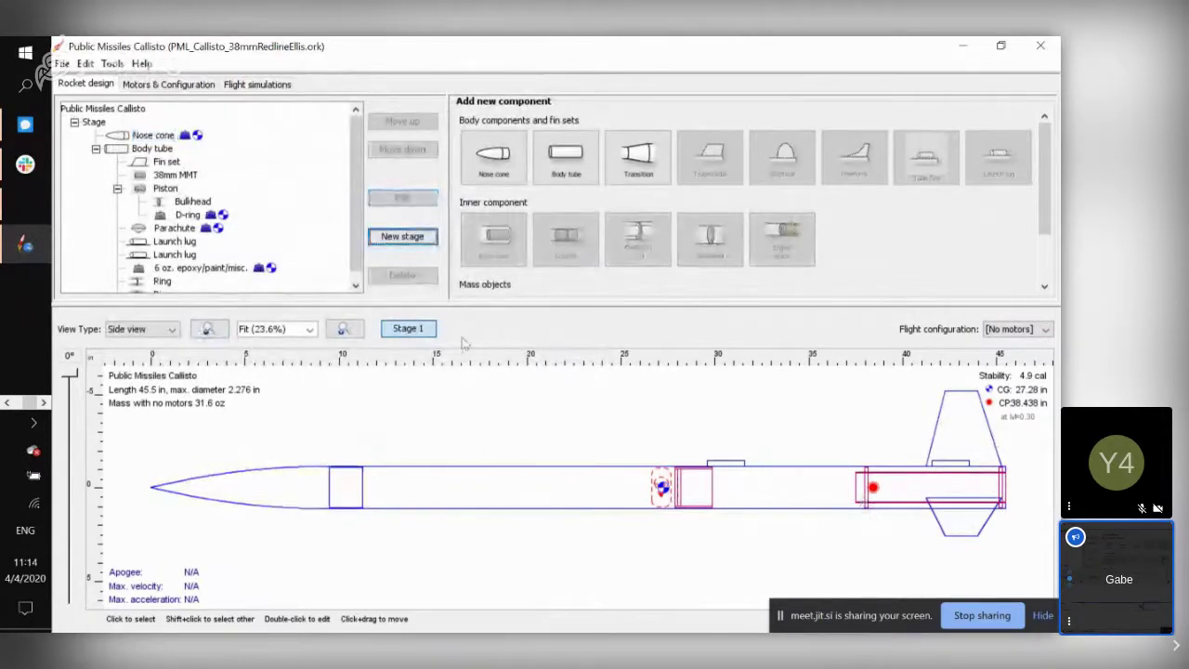
left_click_drag(399, 307, 397, 323)
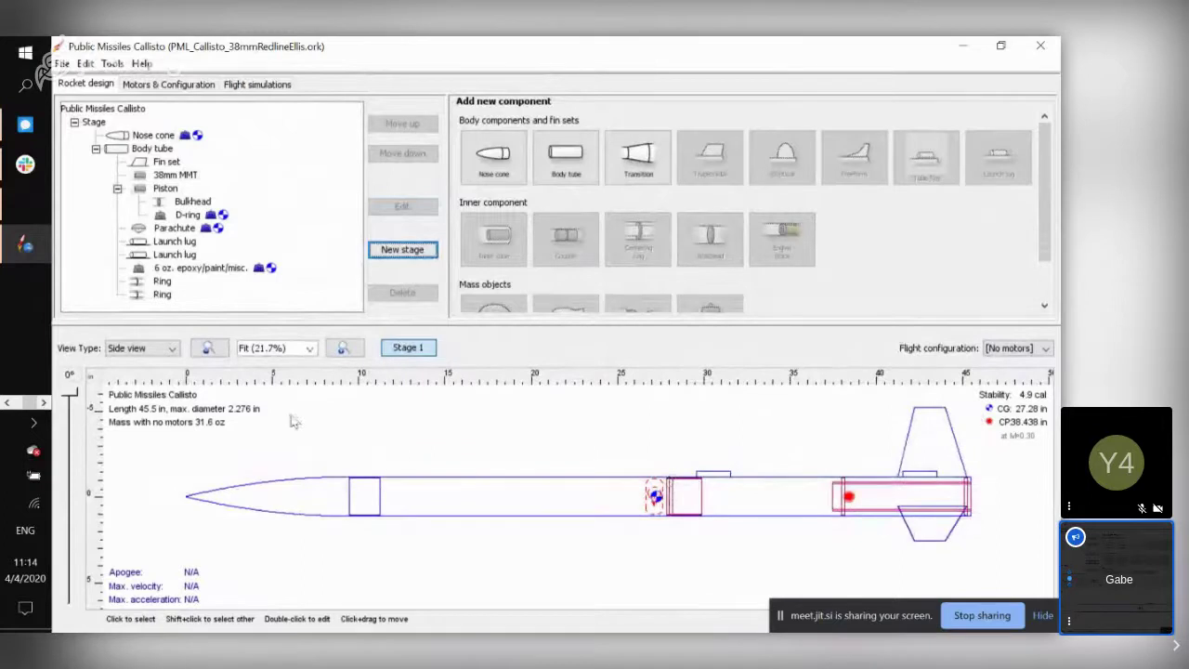
Review the body tube's general settings, its list of component materials and its override settings, and close the configuration.
left_click(154, 136)
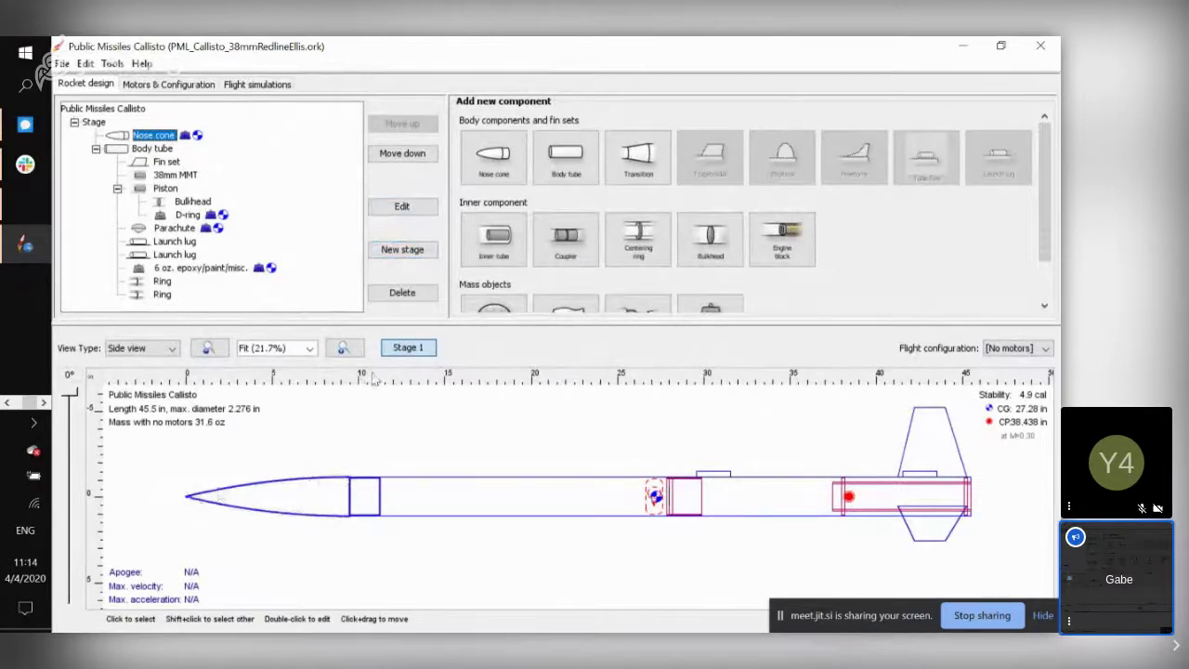
left_click(164, 151)
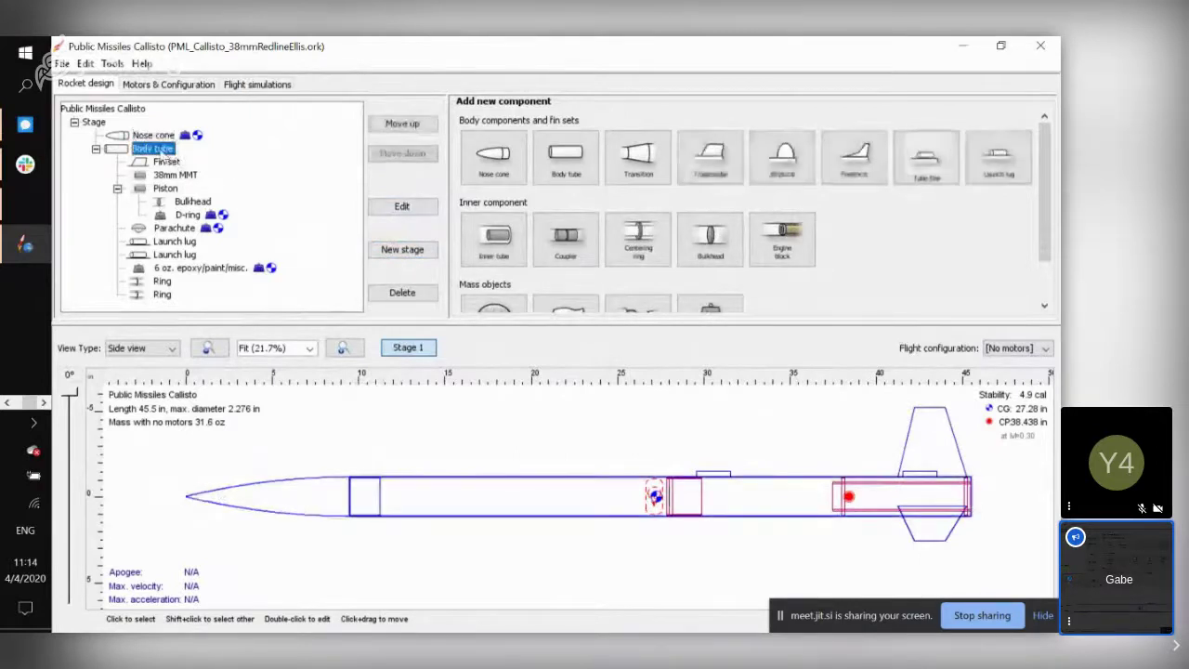
left_click(401, 208)
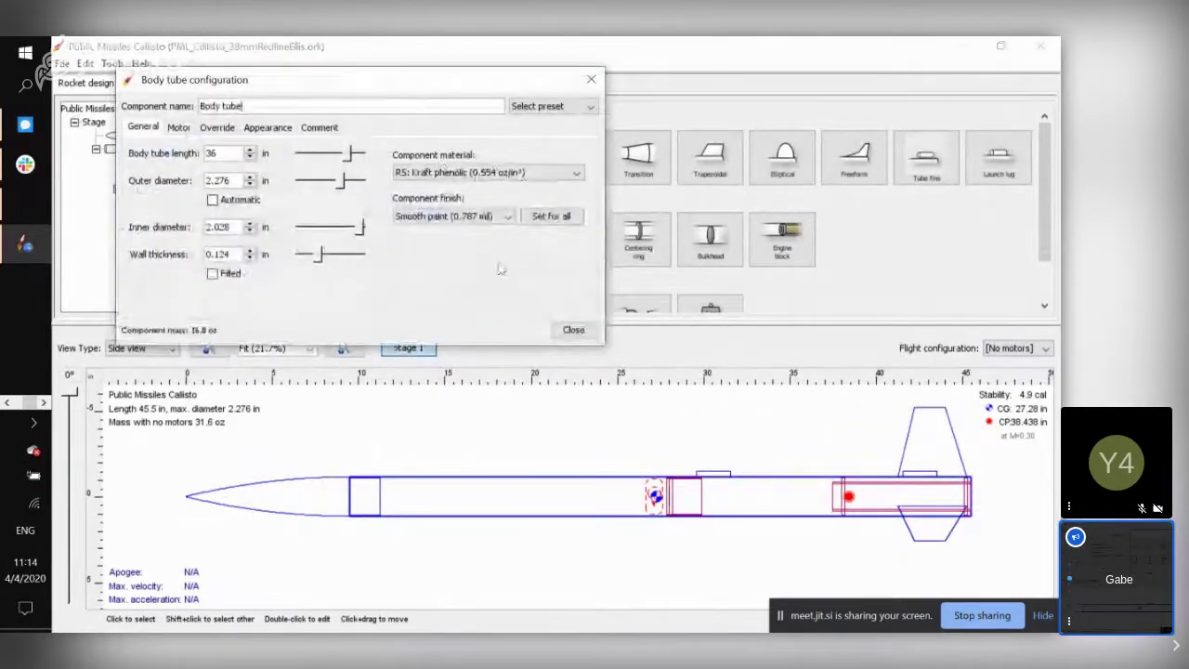
left_click(455, 176)
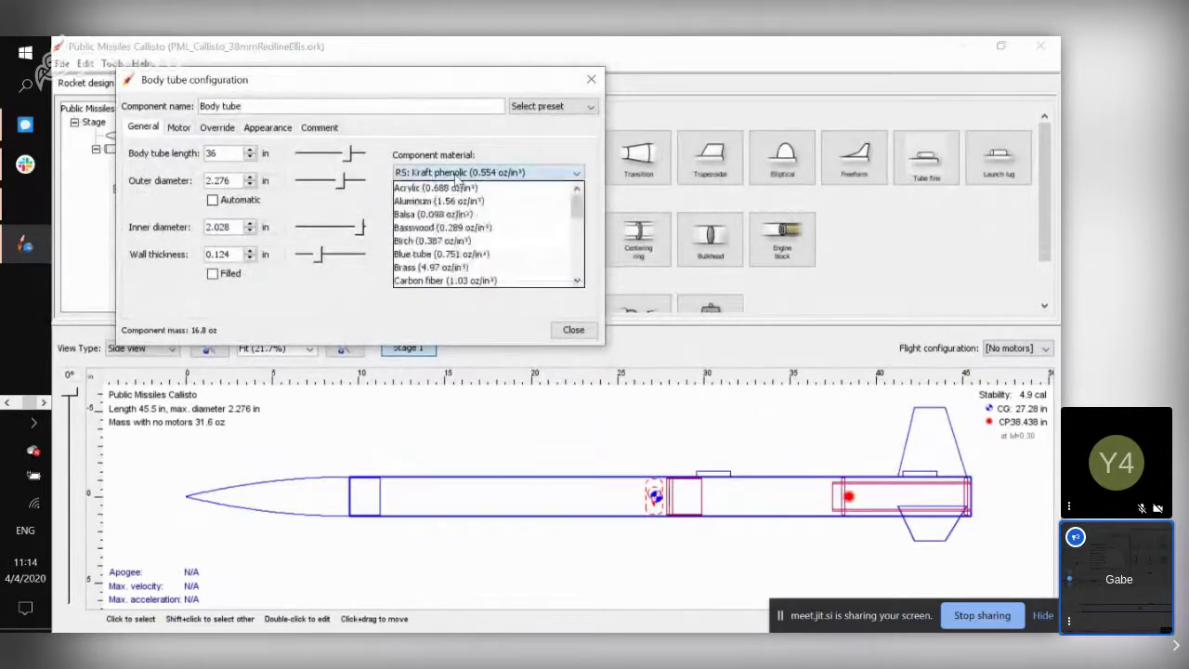
left_click(436, 175)
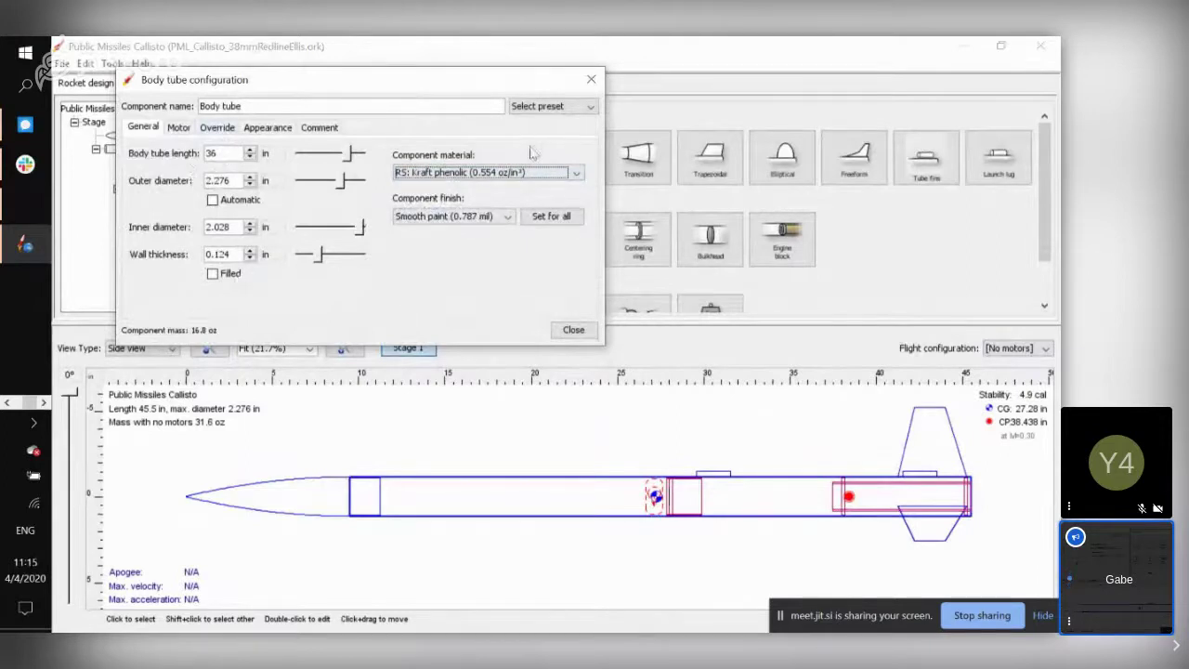
left_click(215, 128)
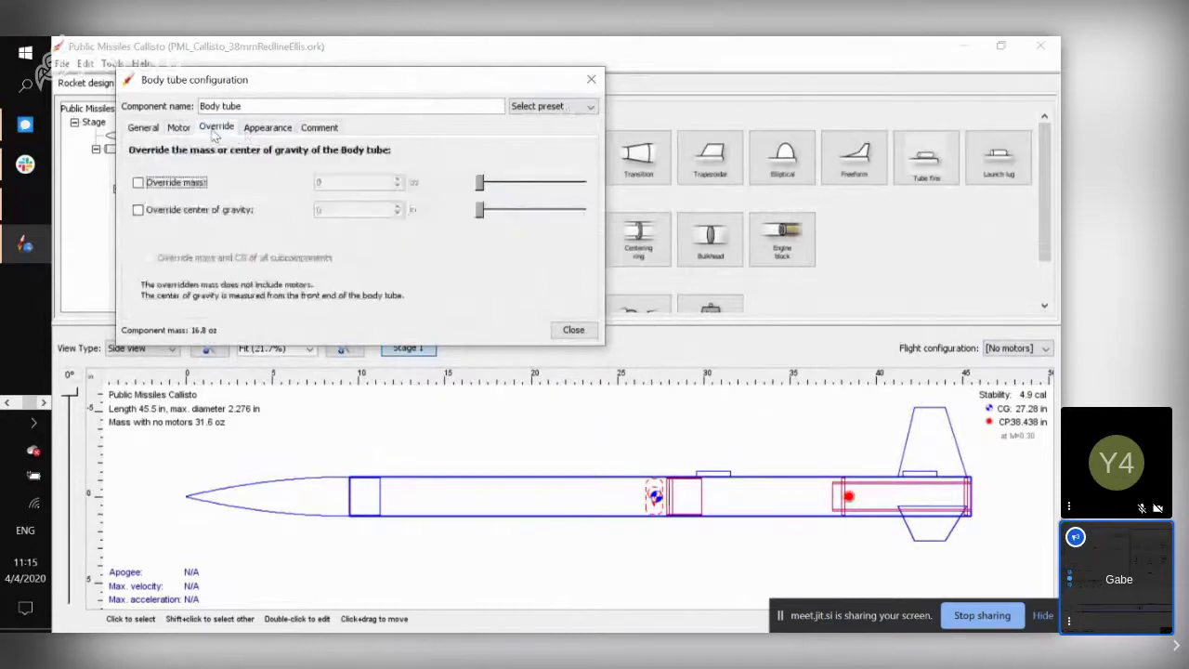
left_click(591, 81)
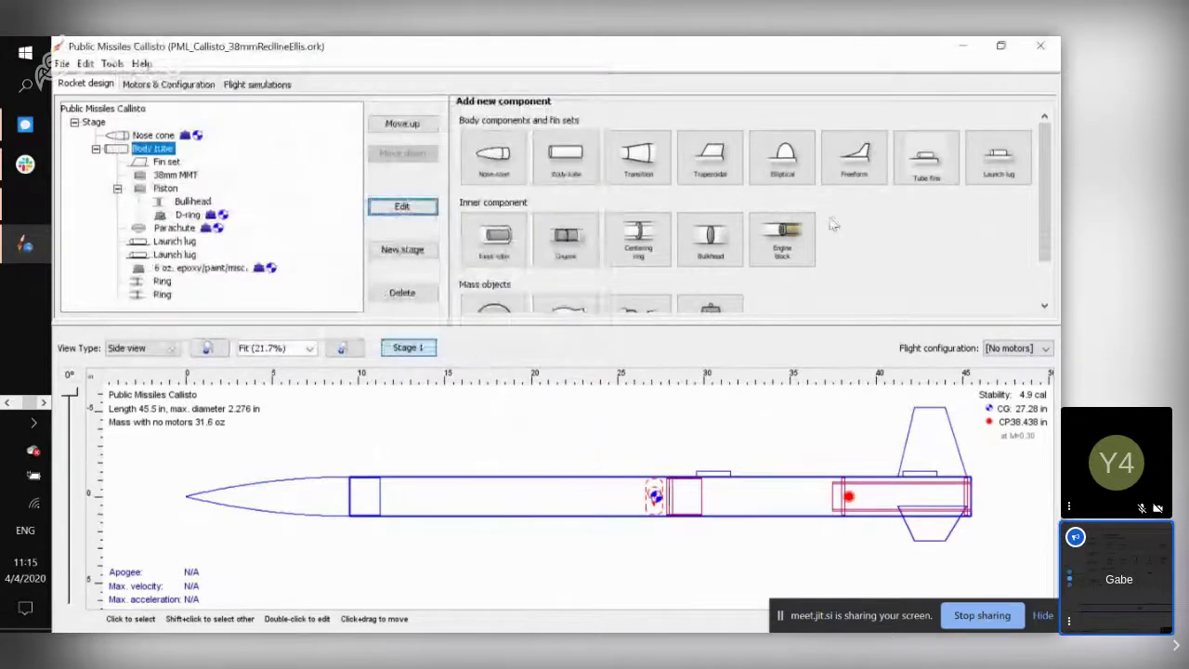
Look over the inner components and mass objects that can be added, and highlight the epoxy mass, fin set and 38mm MMT.
scroll(827, 227, "down", 2)
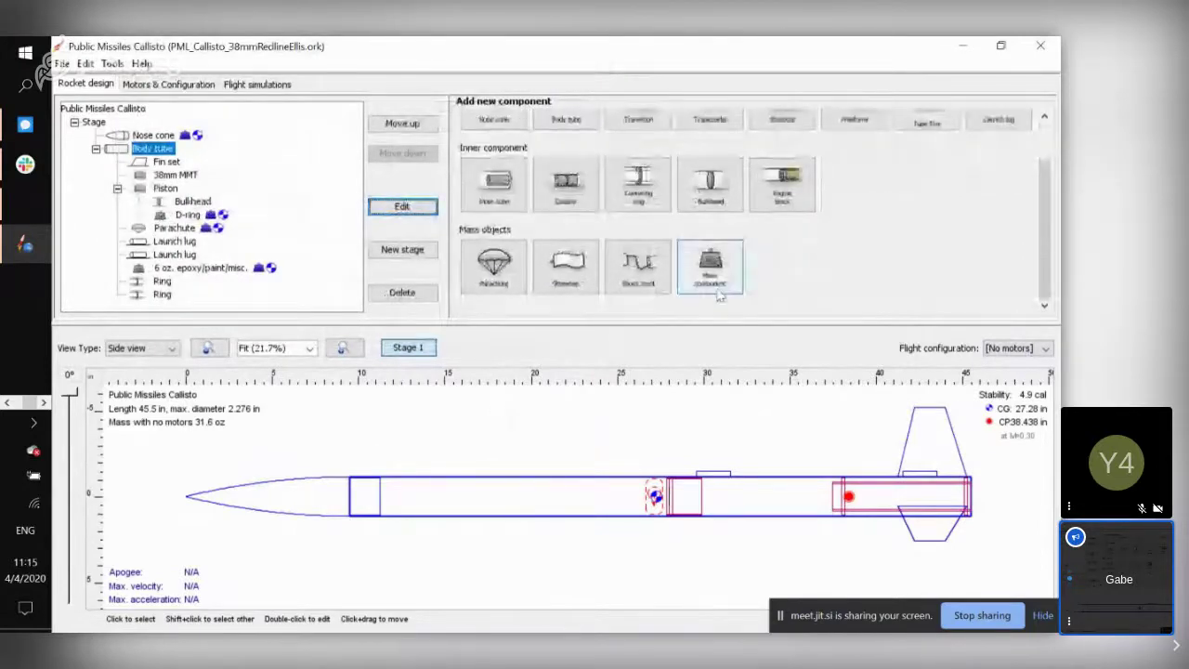
left_click(212, 268)
left_click(166, 162)
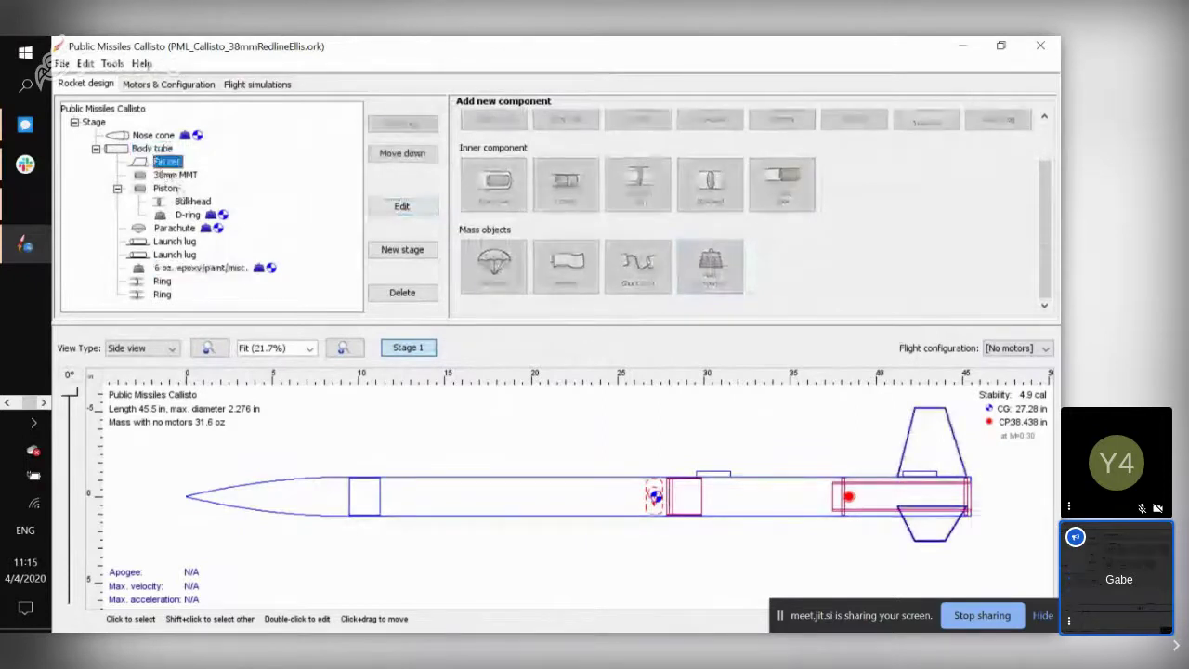
left_click(173, 176)
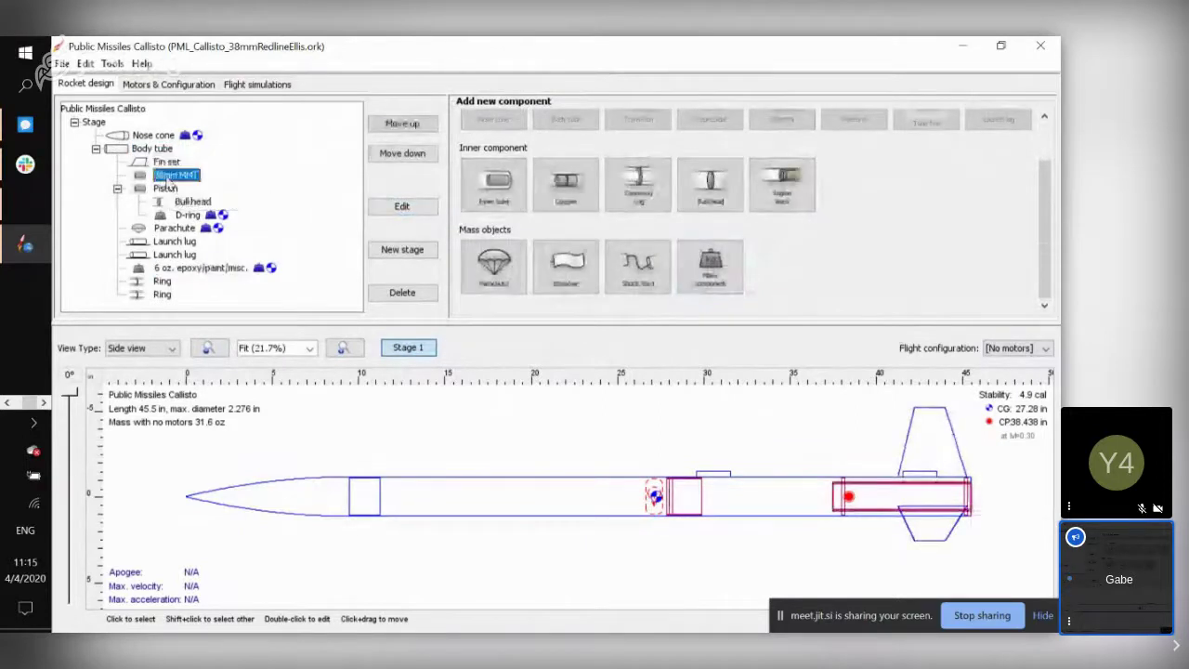
Move the piston forward to 7.6 in from the top of the parent component and close its configuration.
left_click(166, 190)
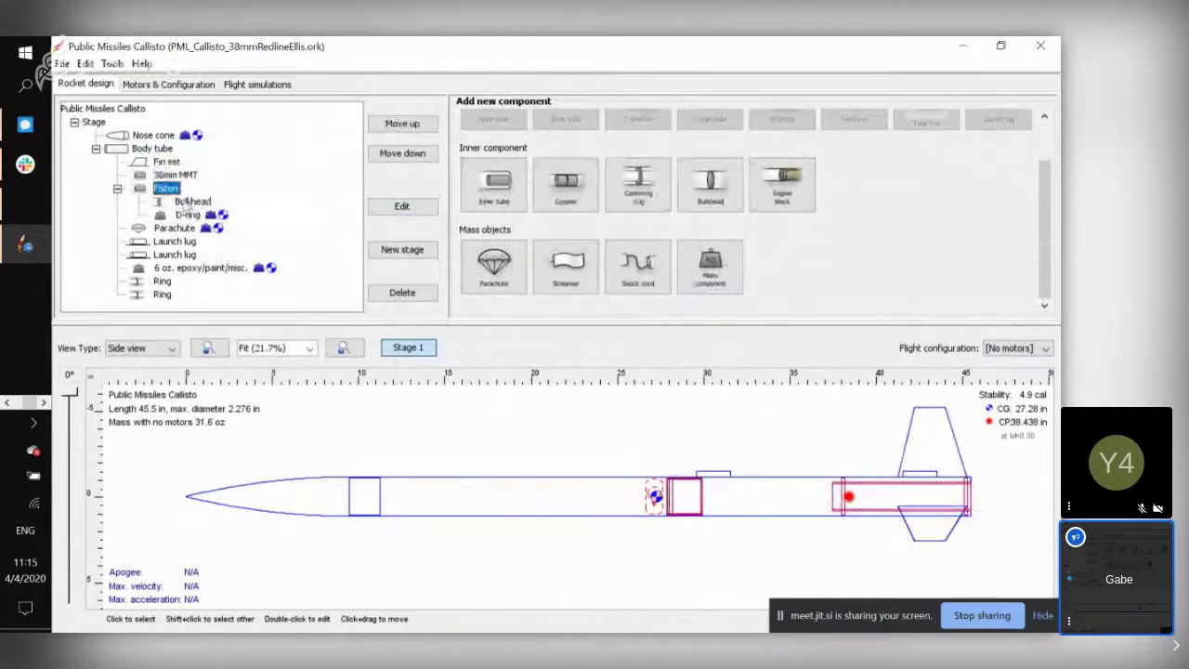
left_click(399, 206)
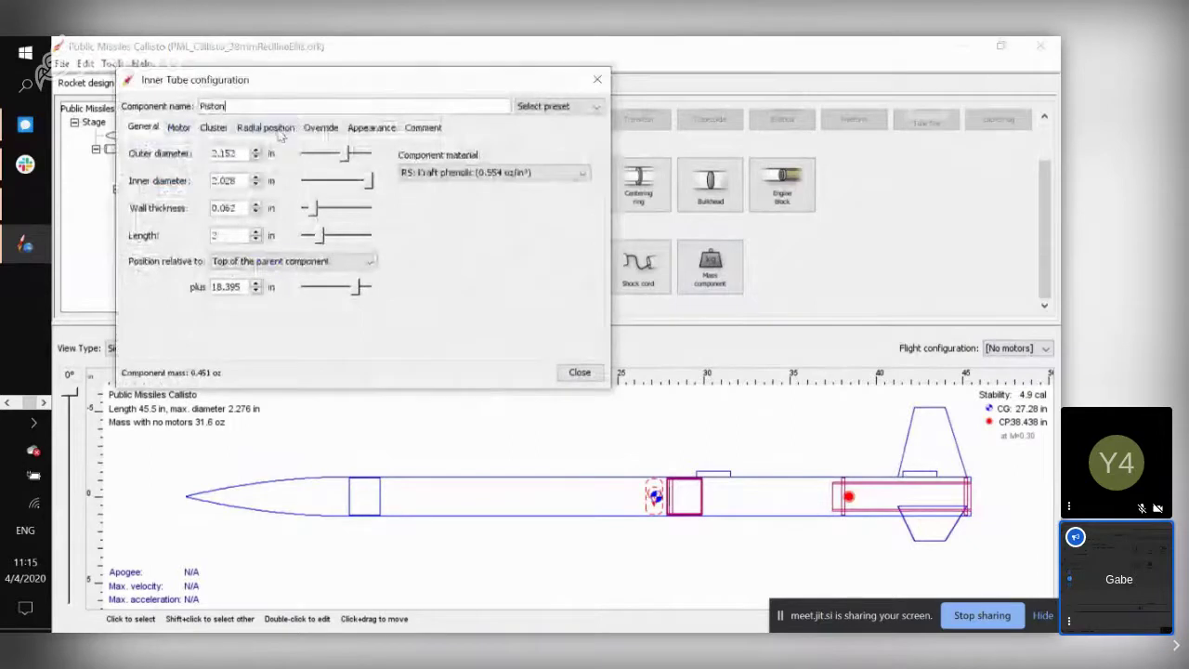
left_click(355, 263)
left_click(344, 275)
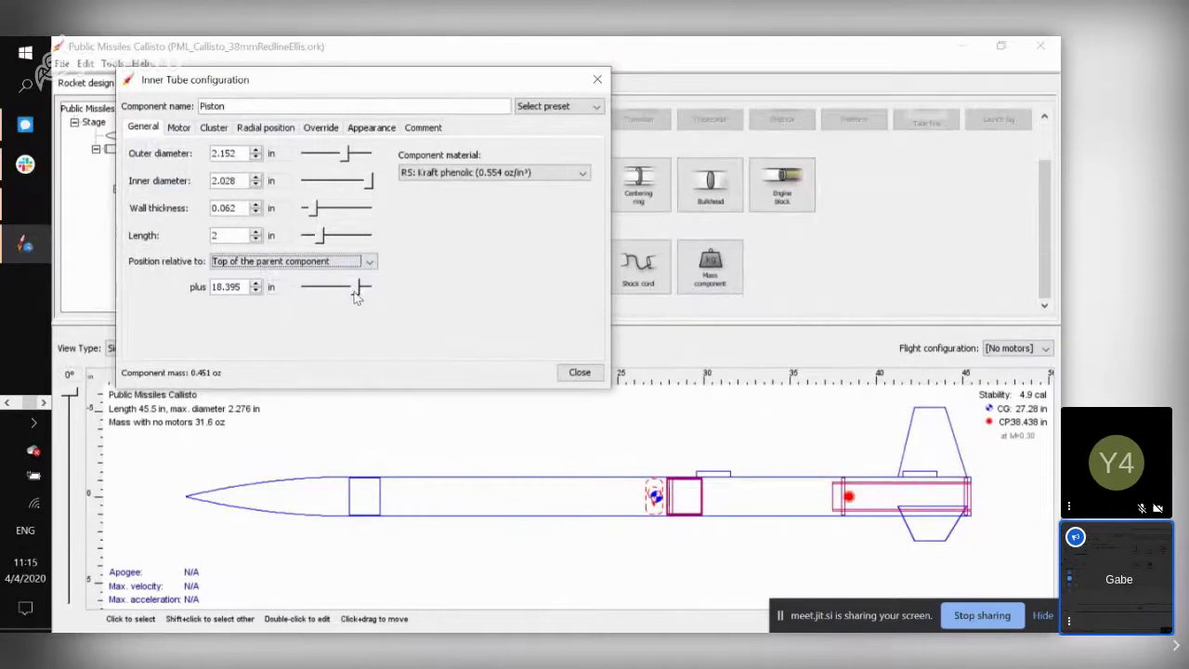
left_click_drag(356, 295, 345, 295)
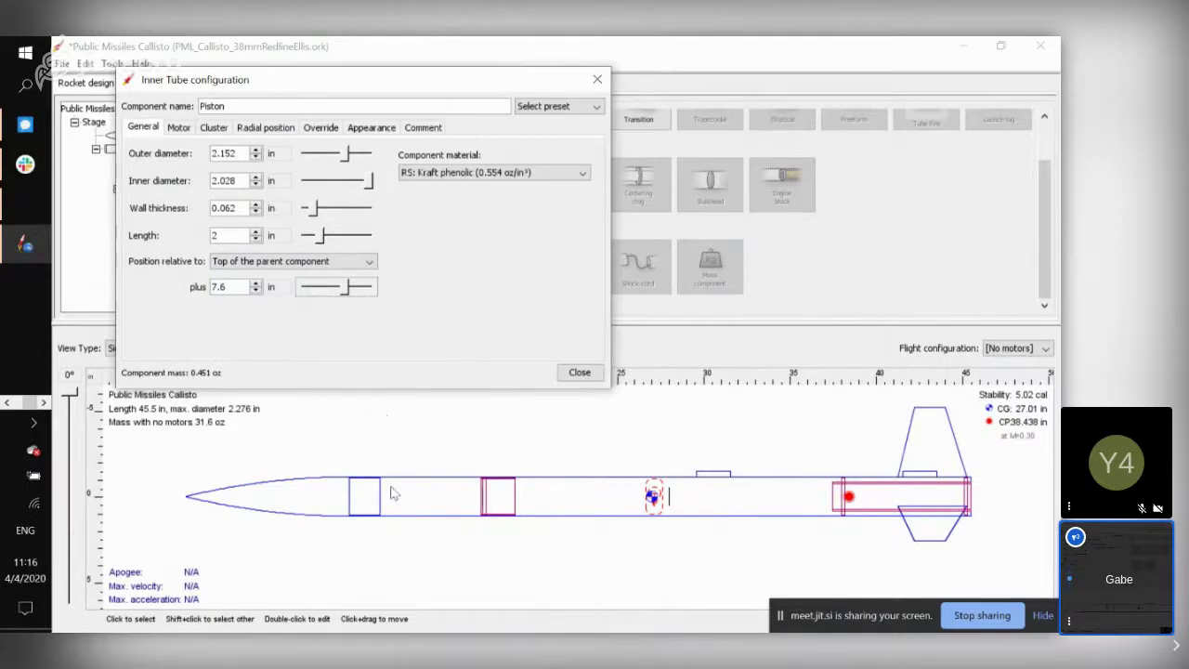
left_click(578, 373)
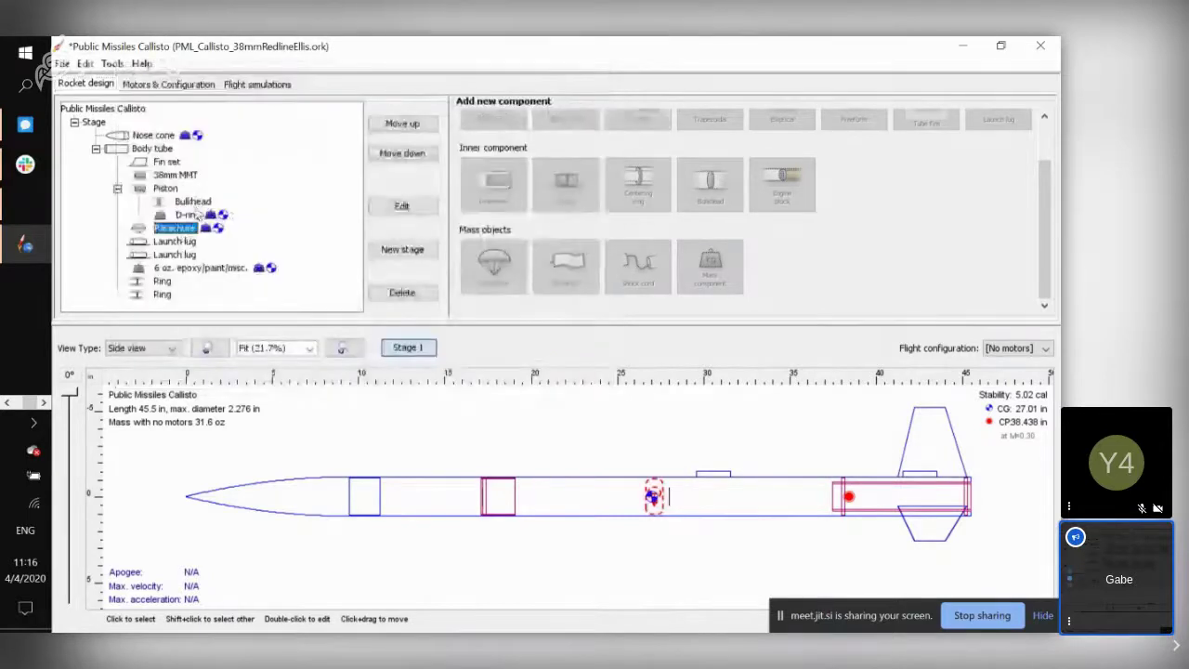
Highlight the piston's bulkhead and D-ring in the component tree, and collapse the piston's subcomponents.
left_click(194, 203)
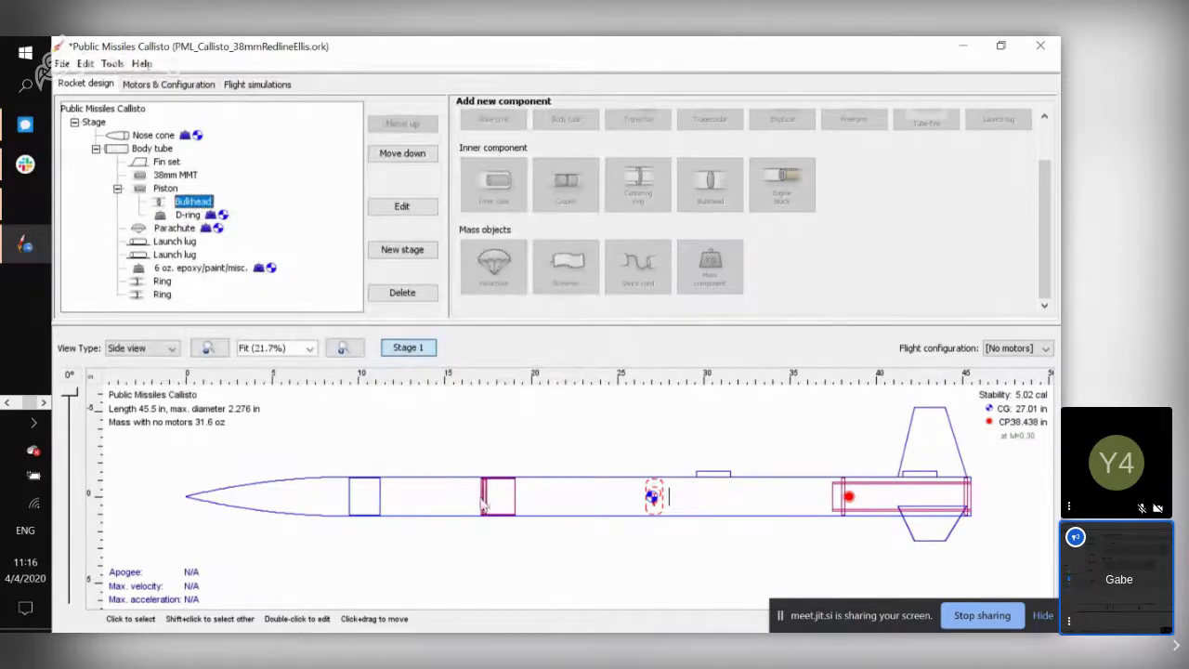
left_click(188, 215)
left_click(160, 201)
left_click(165, 189)
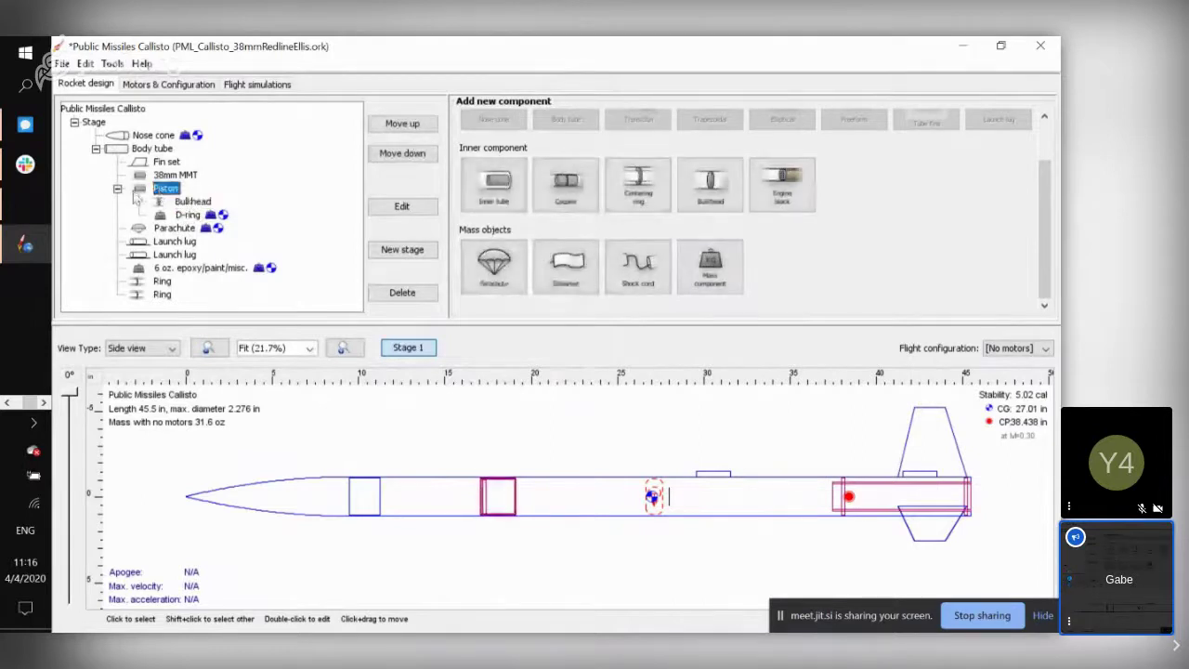
left_click(117, 189)
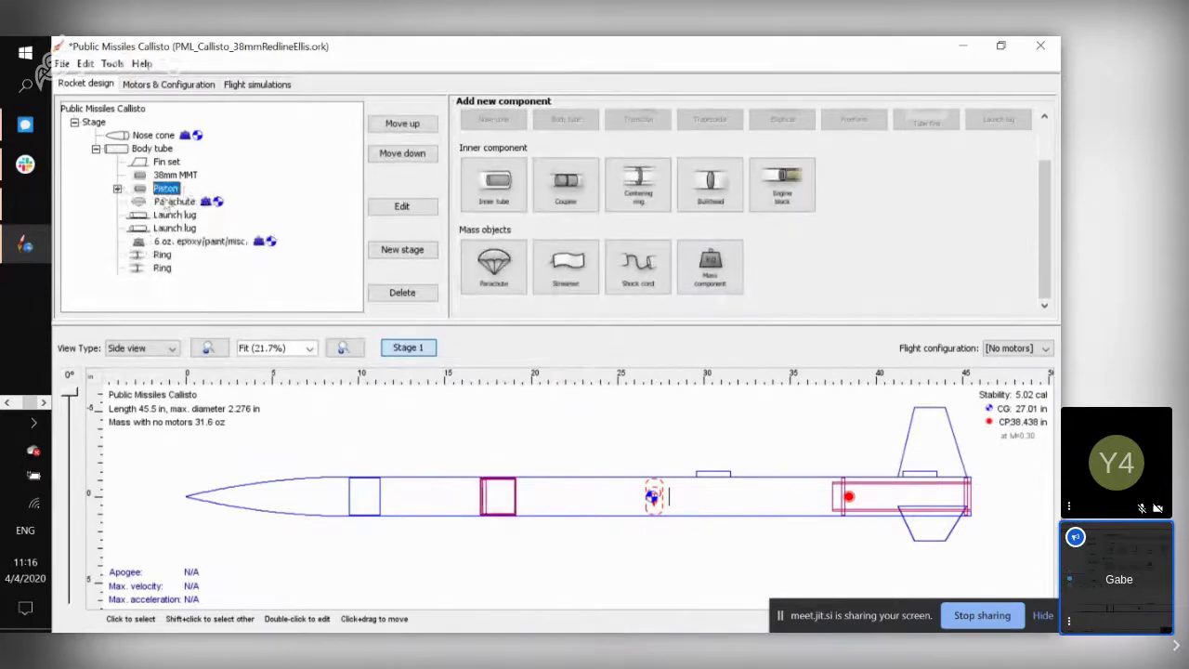
Move the parachute forward to 5 in from the top of the parent component and close its configuration.
left_click(160, 201)
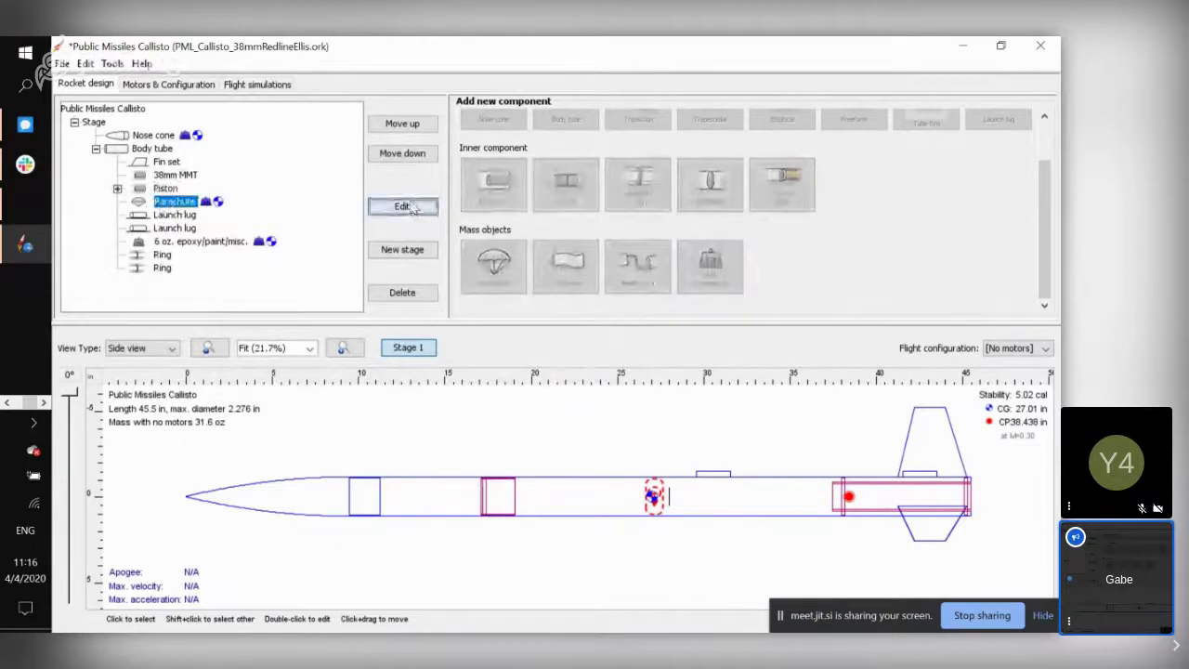
left_click(403, 206)
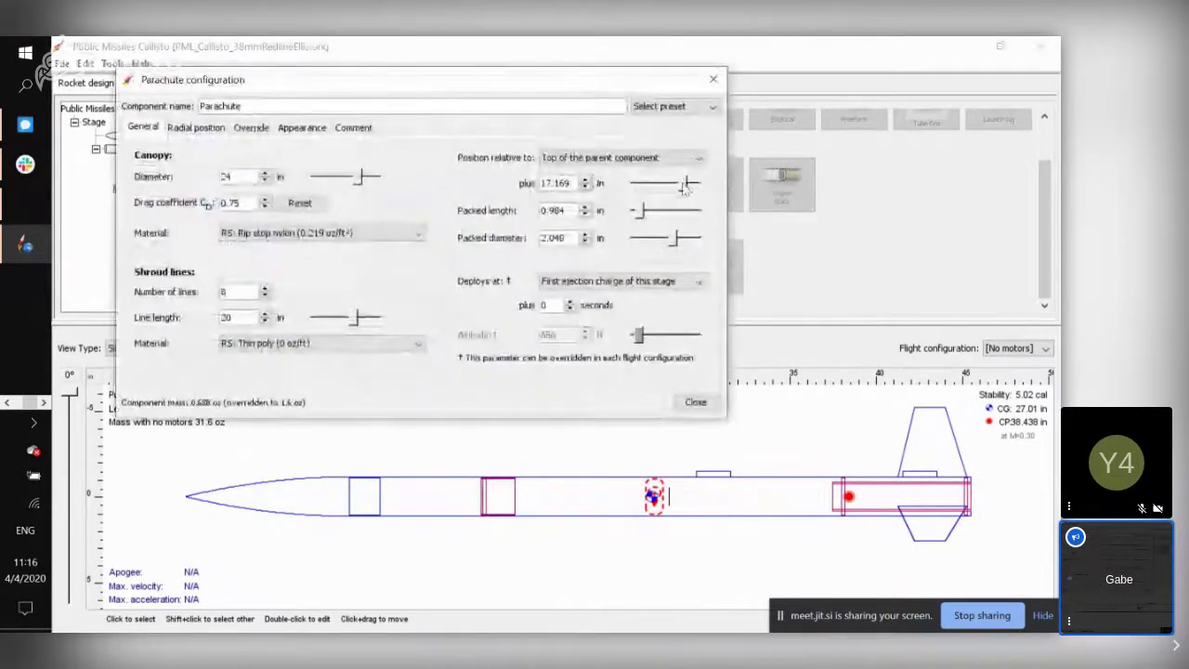
left_click_drag(684, 186, 671, 185)
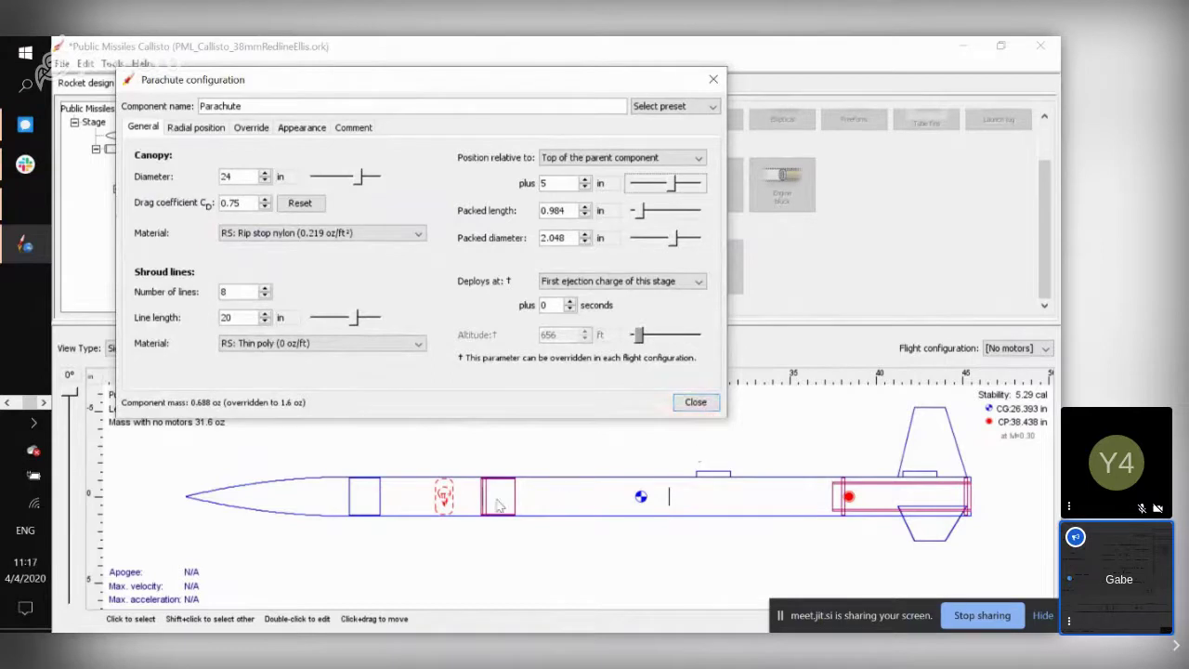
left_click(683, 409)
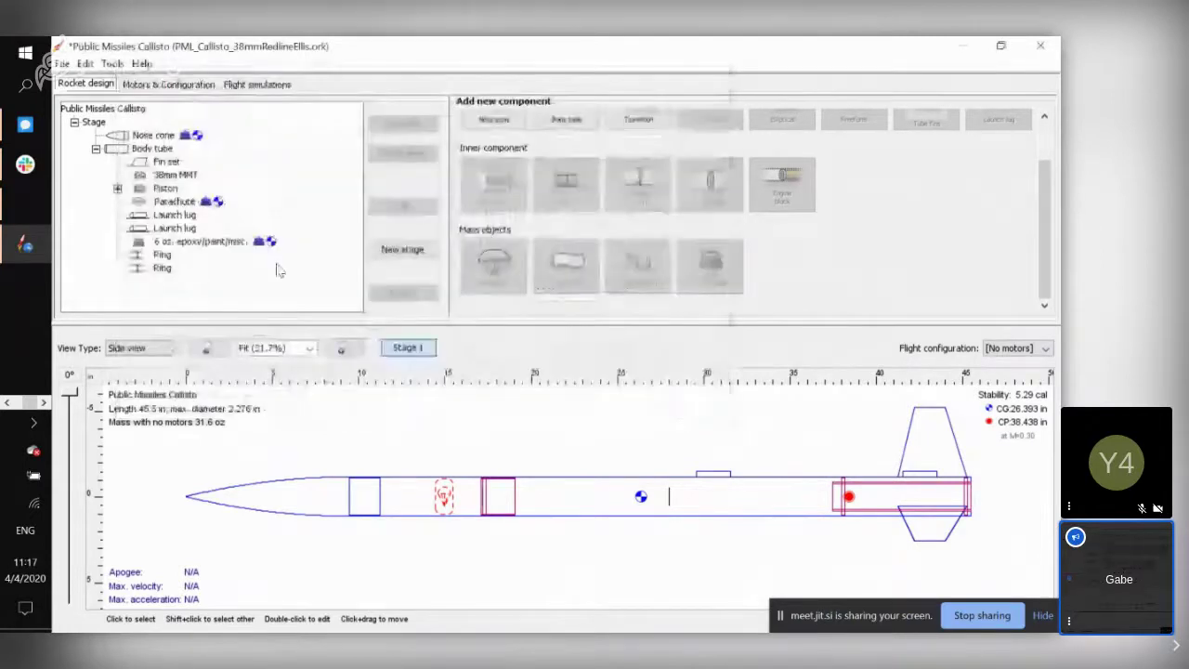
Highlight both launch lugs and review the general settings of the 6 oz. epoxy/paint/misc. mass component.
left_click(185, 217)
left_click(185, 228)
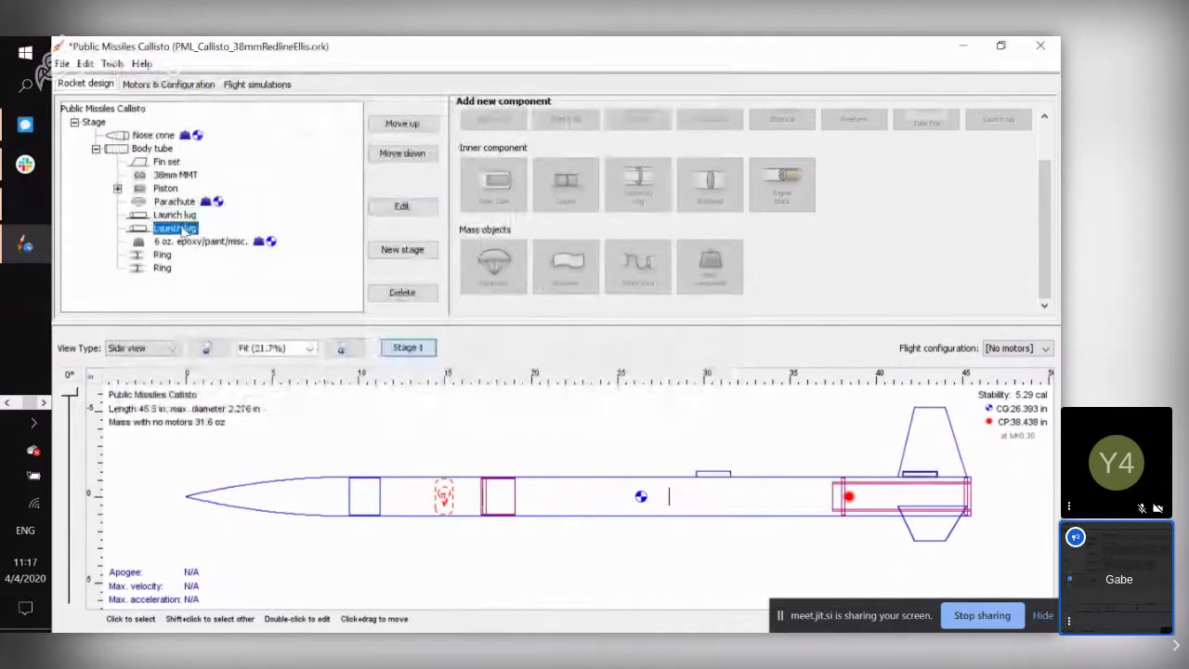
left_click(186, 242)
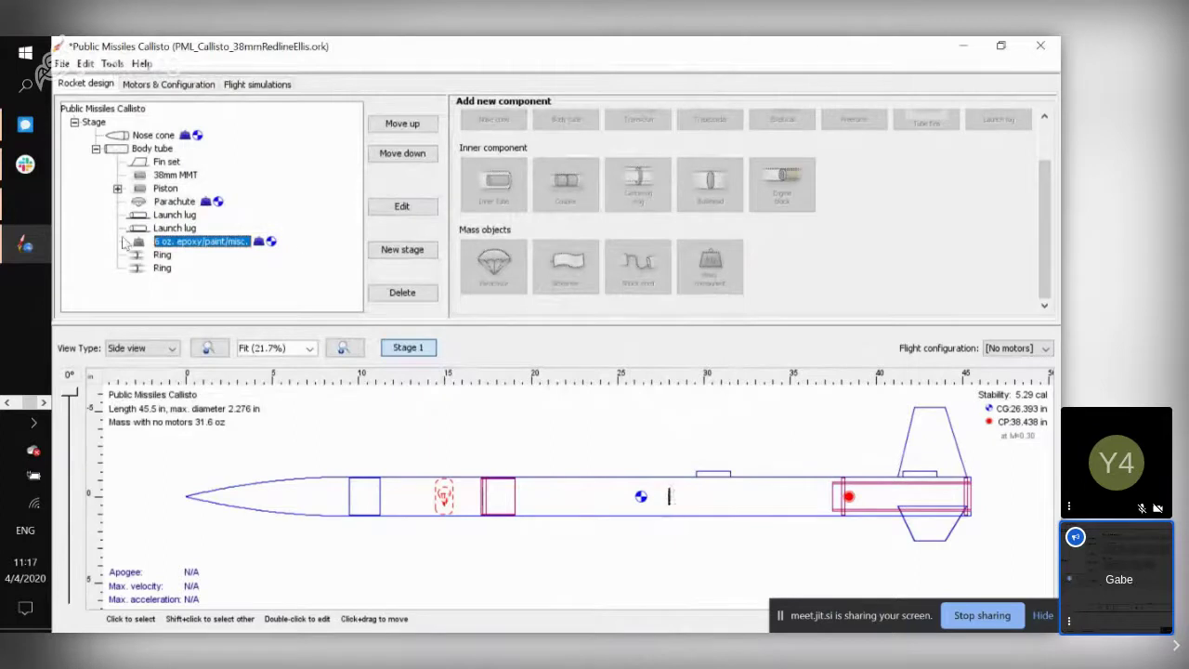
left_click(379, 210)
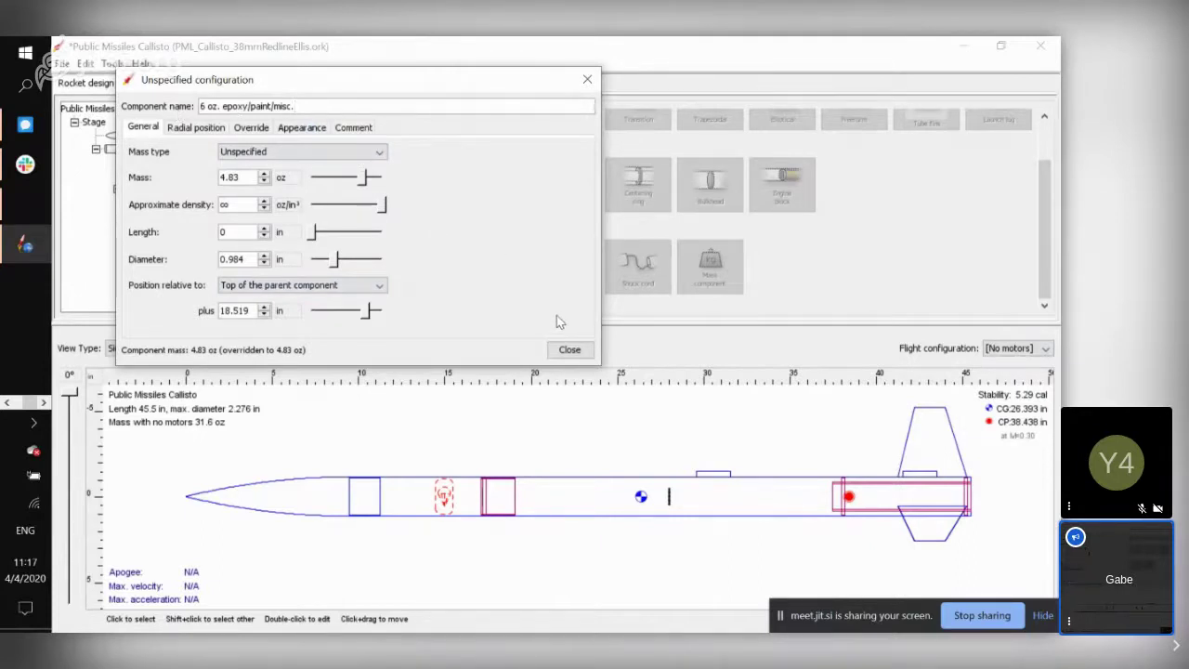
left_click(569, 349)
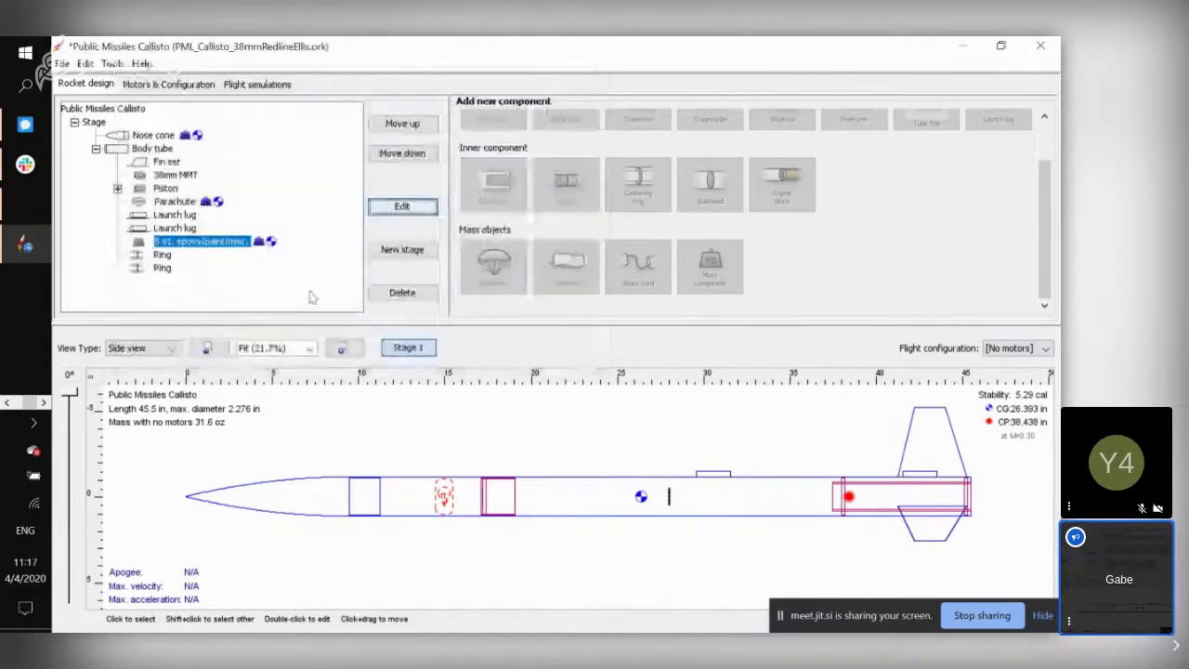
Highlight the two rings around the motor mount one after the other and clear the selection.
left_click(164, 257)
left_click(164, 269)
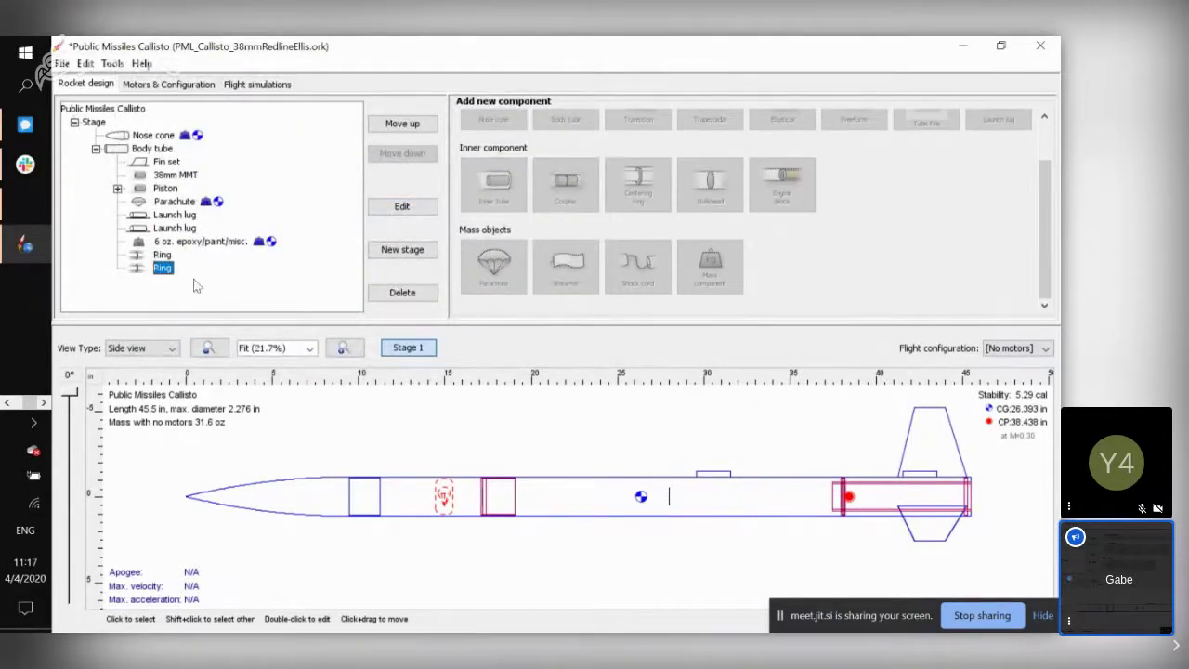
left_click(602, 433)
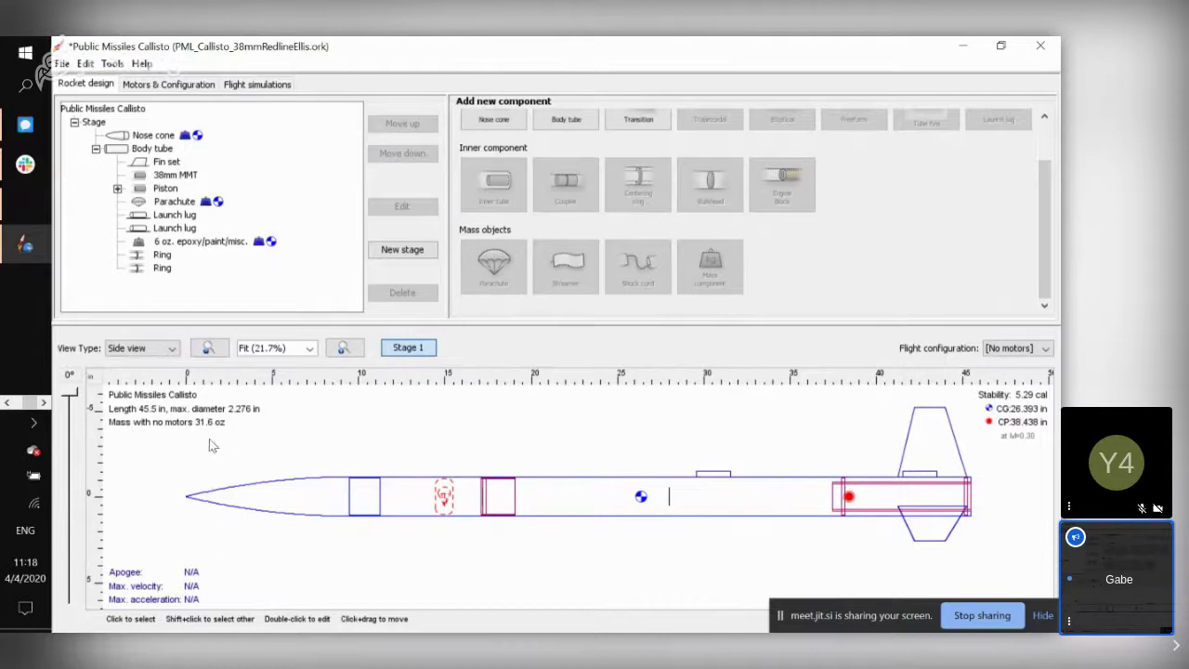
View the rocket with the H219T-14 flight configuration and switch it back to No motors.
left_click(1020, 351)
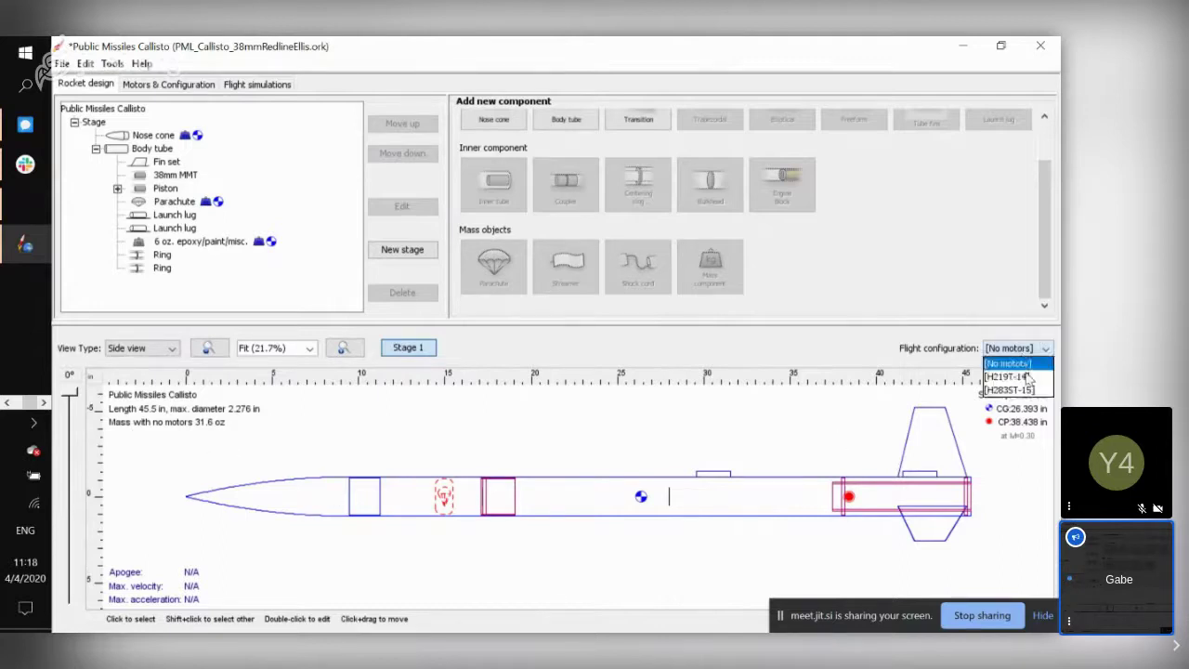
left_click(1025, 376)
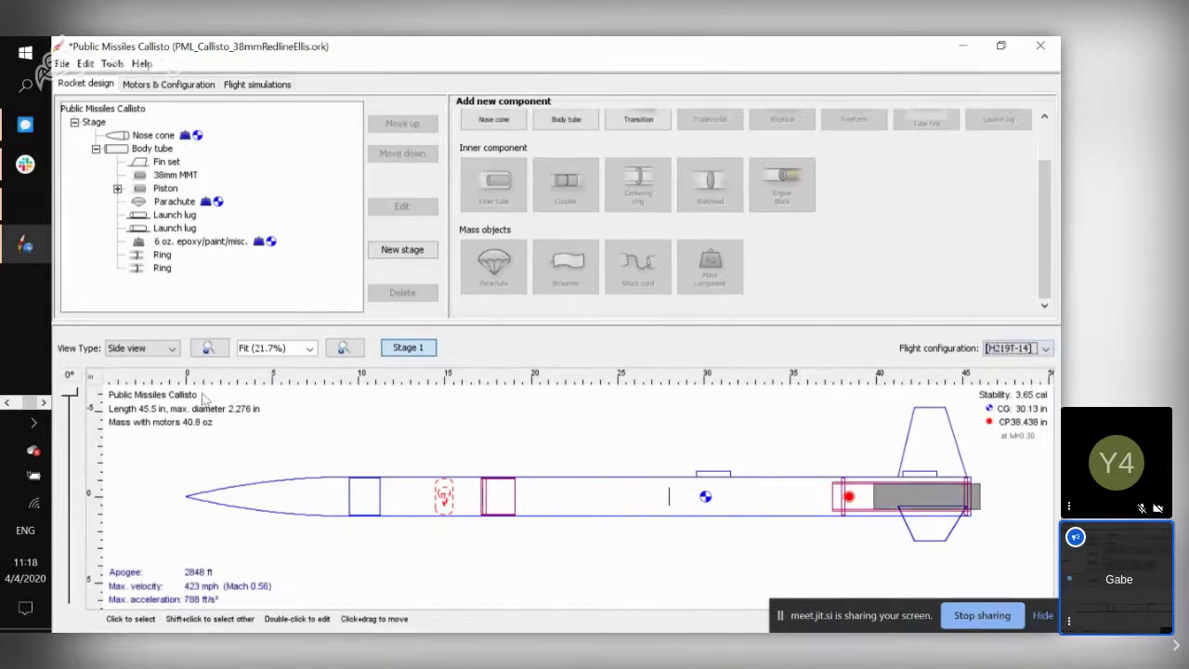
left_click(1019, 353)
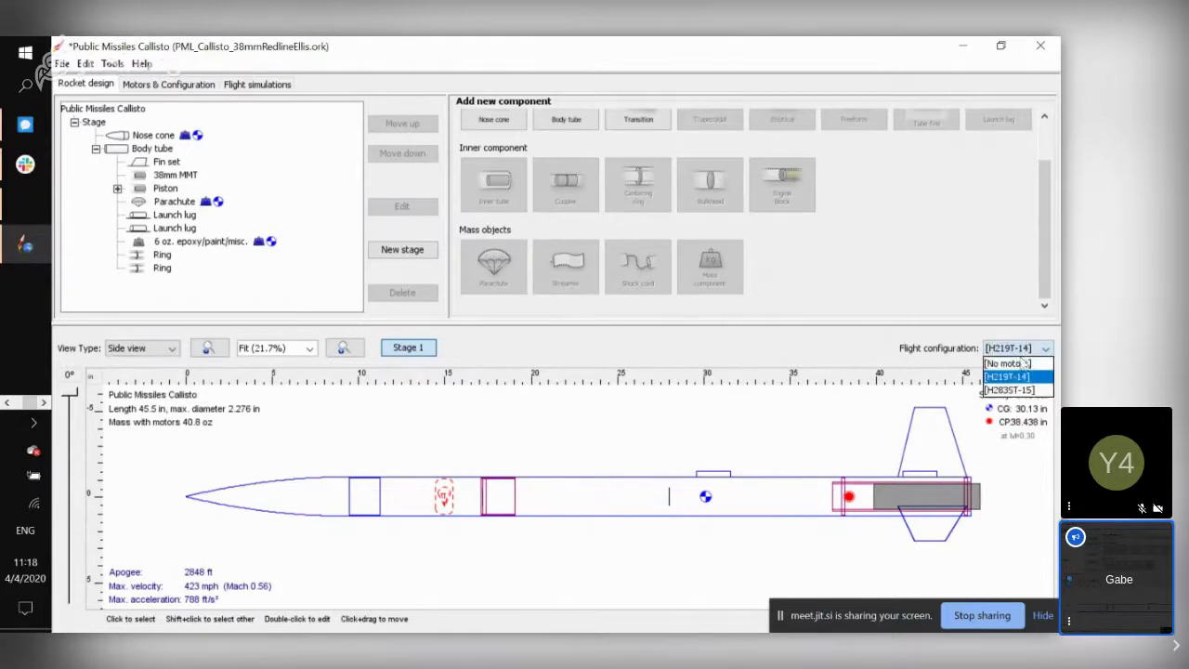
left_click(1020, 364)
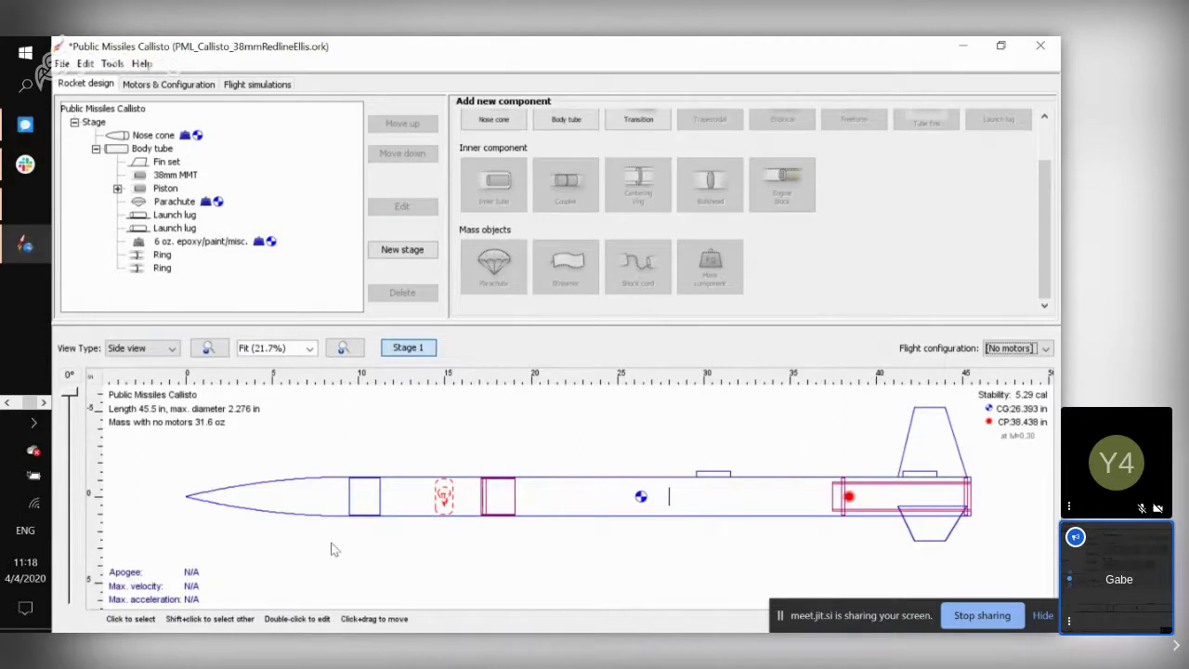
View the rocket with the H219T-14 flight configuration, check its motor configuration list and return to the rocket design.
left_click(1039, 351)
left_click(1016, 377)
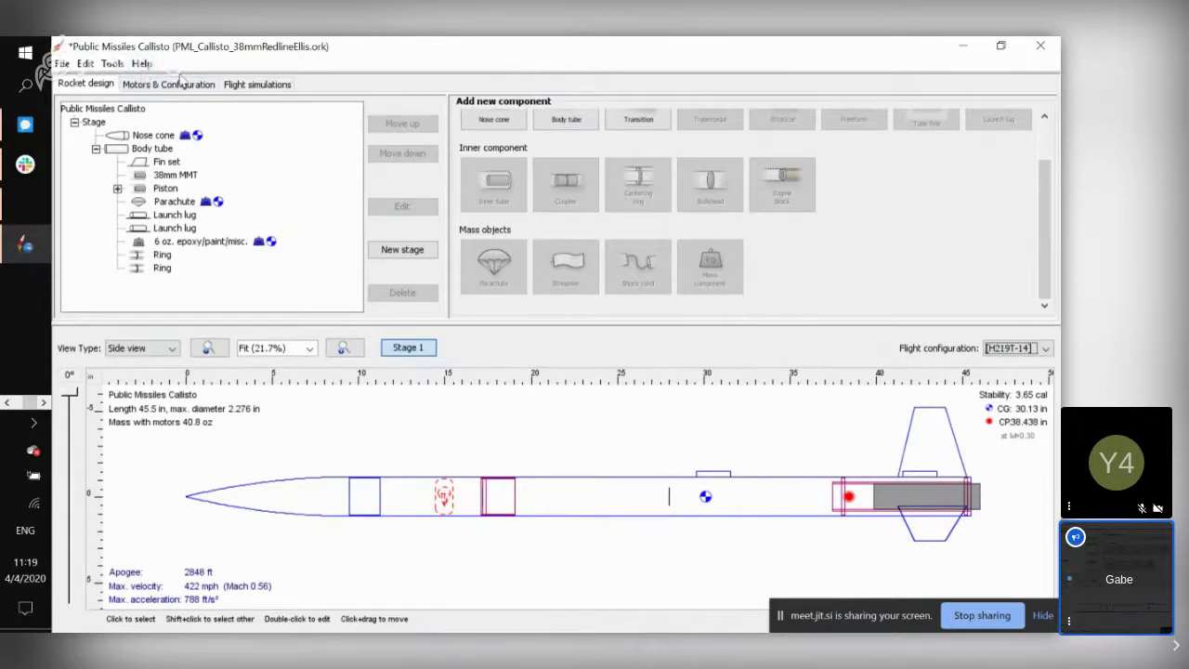
left_click(161, 86)
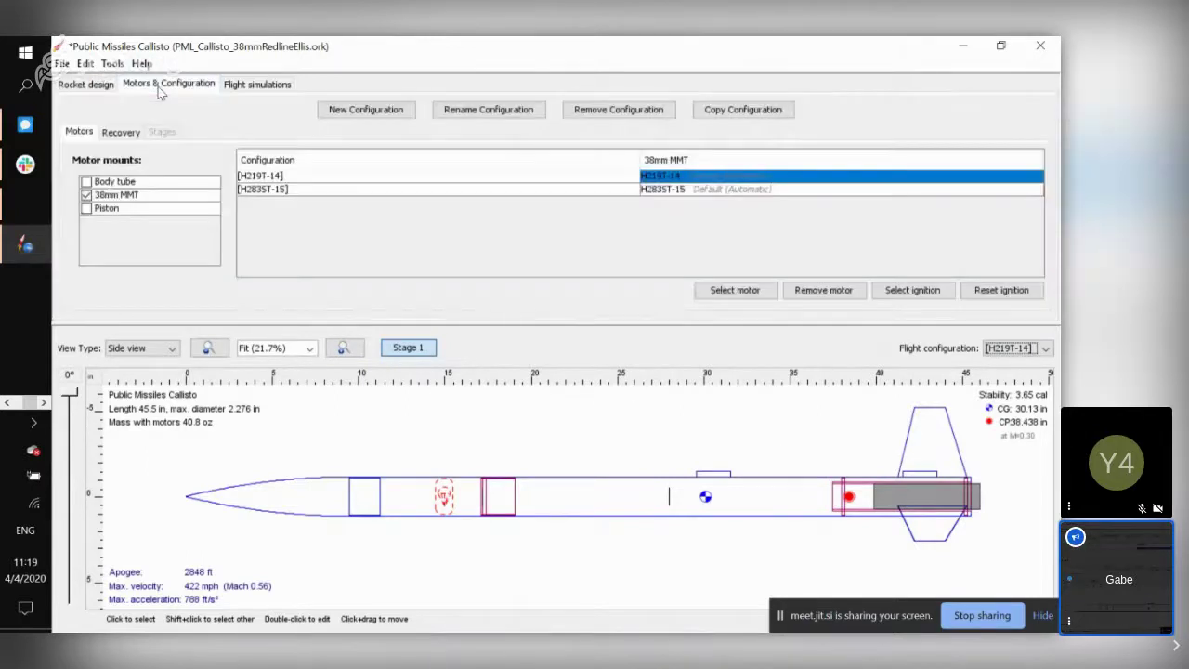
left_click(68, 86)
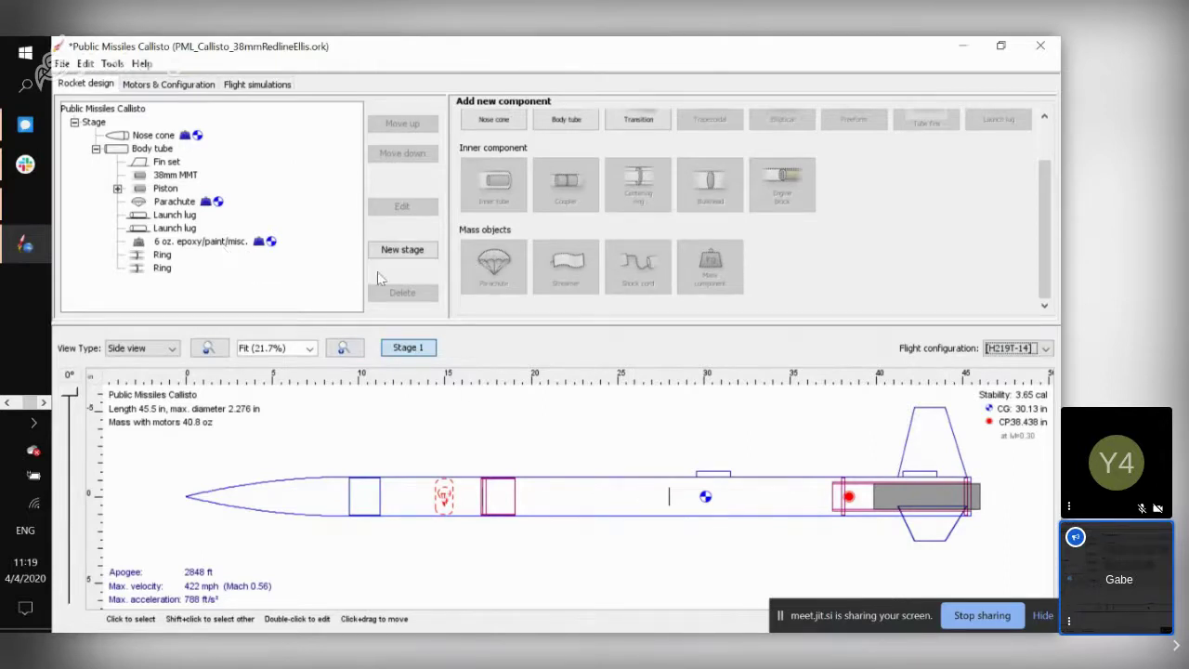
Review the general settings of the 6 oz. epoxy/paint/misc. mass component and look at the components nested in the piston.
left_click(231, 243)
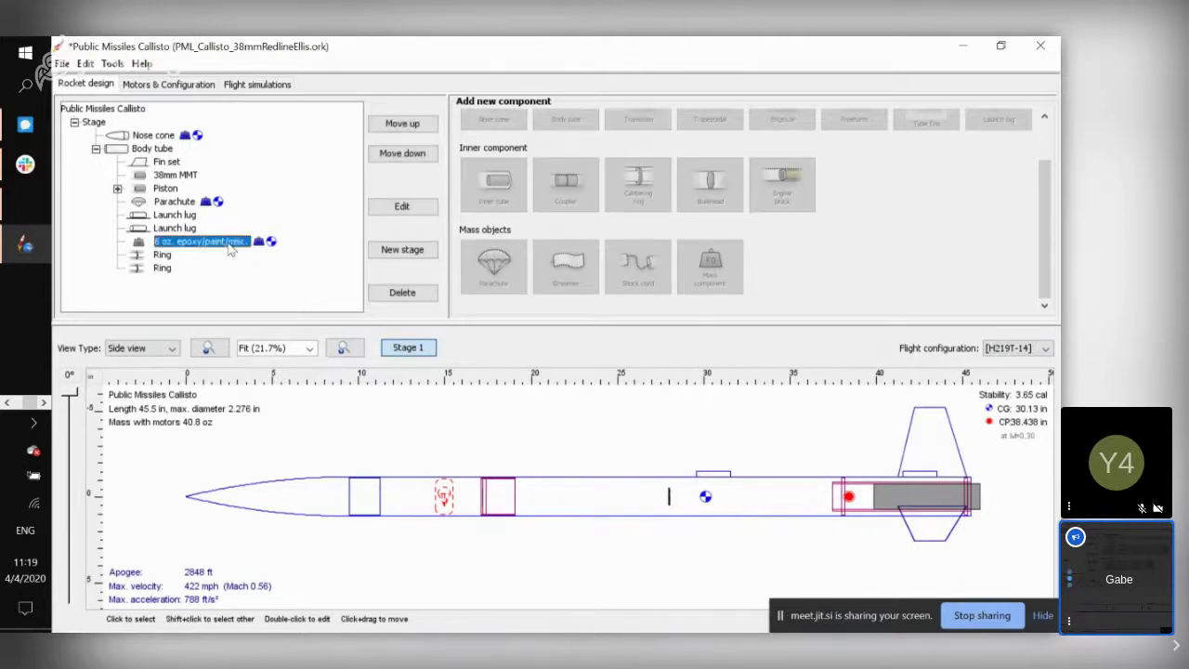
left_click(400, 206)
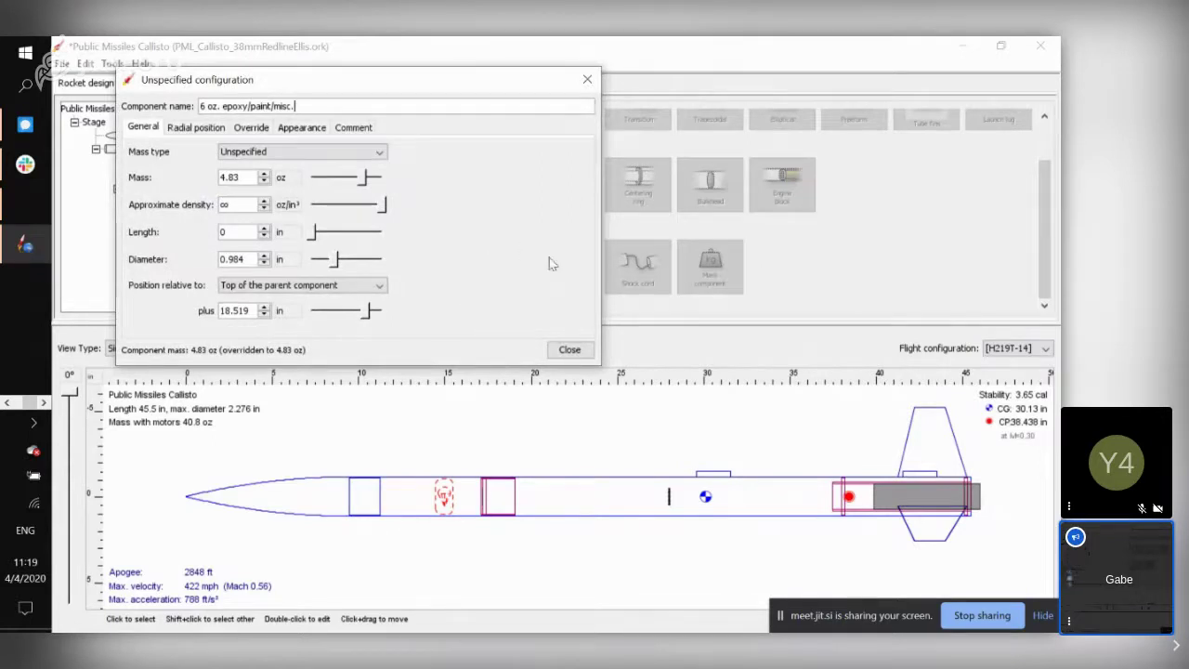
left_click(588, 82)
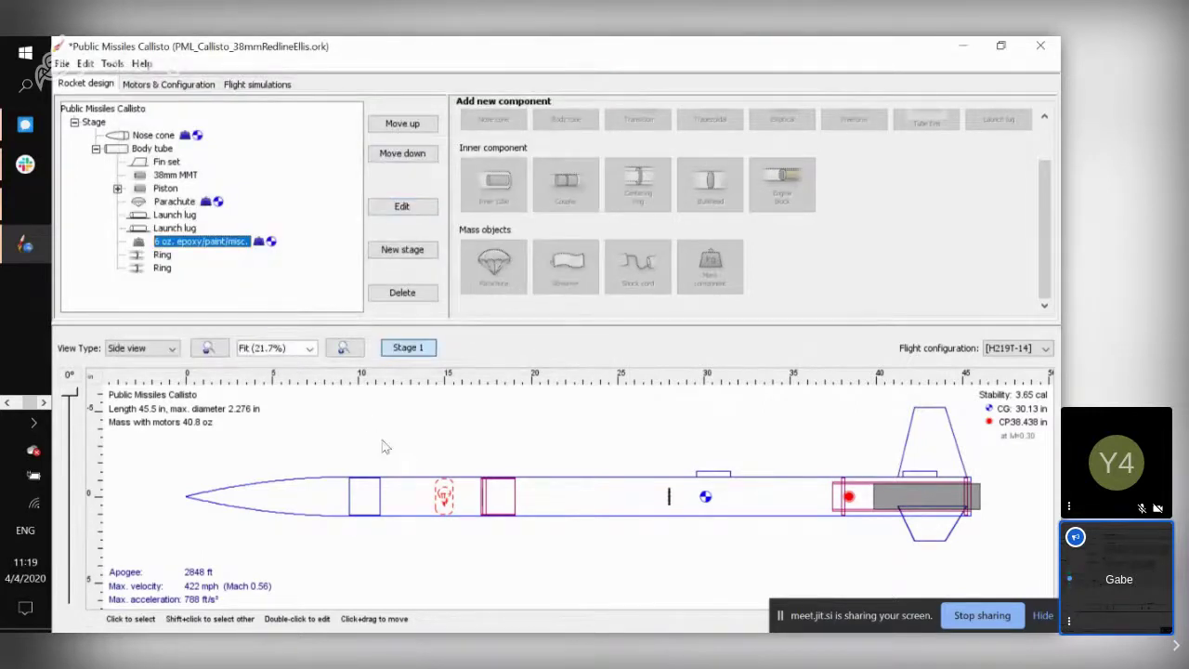
left_click(381, 447)
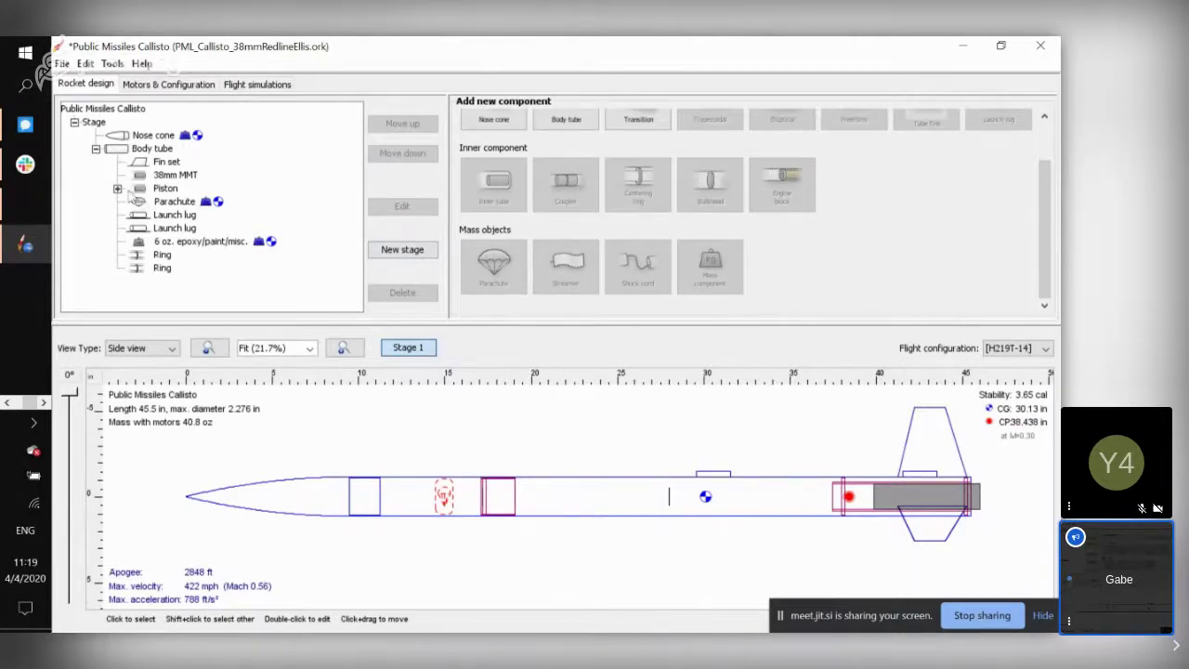
left_click(117, 189)
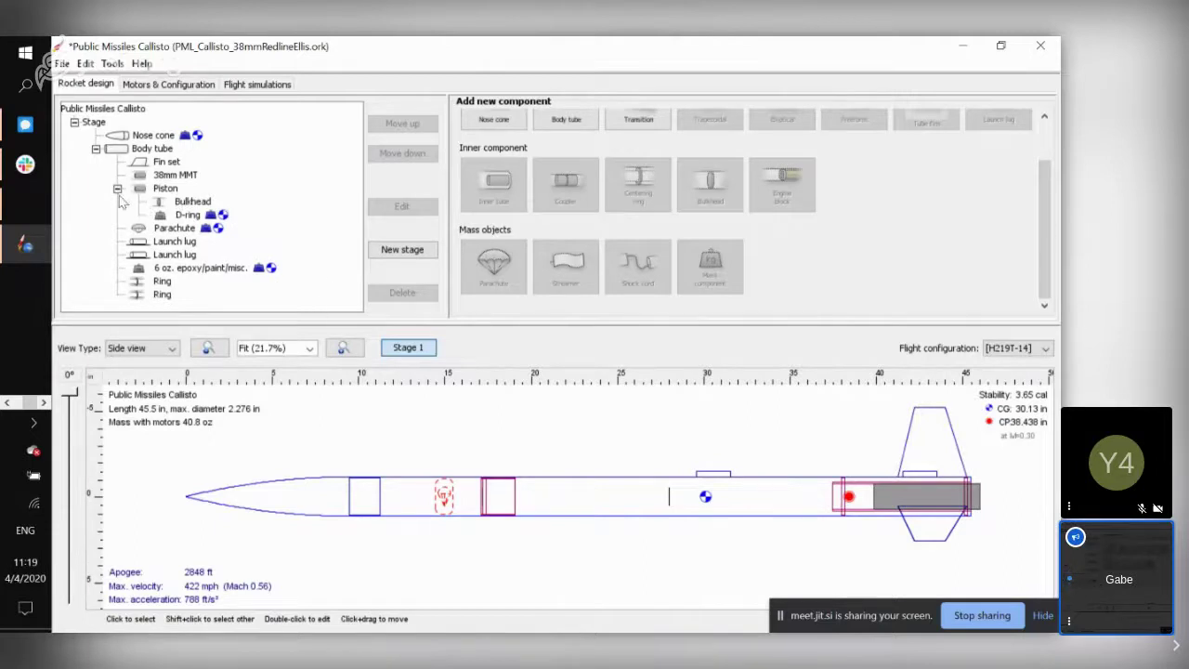
left_click(117, 189)
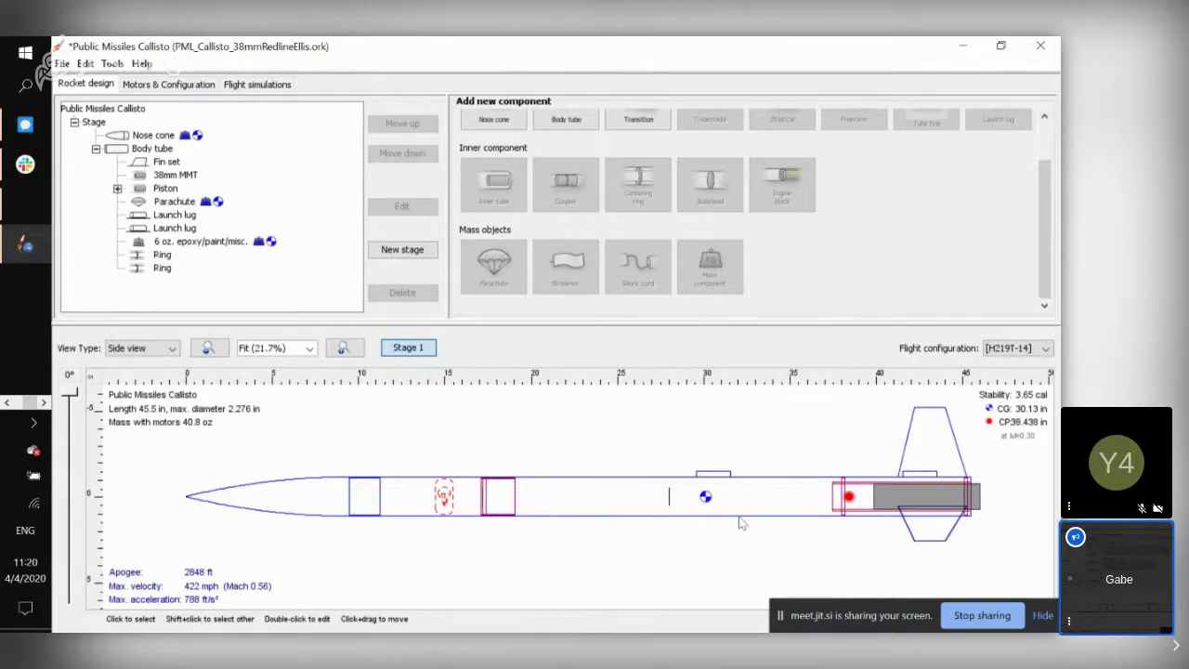
Create a new motor configuration for the 38mm MMT and select its row.
left_click(156, 85)
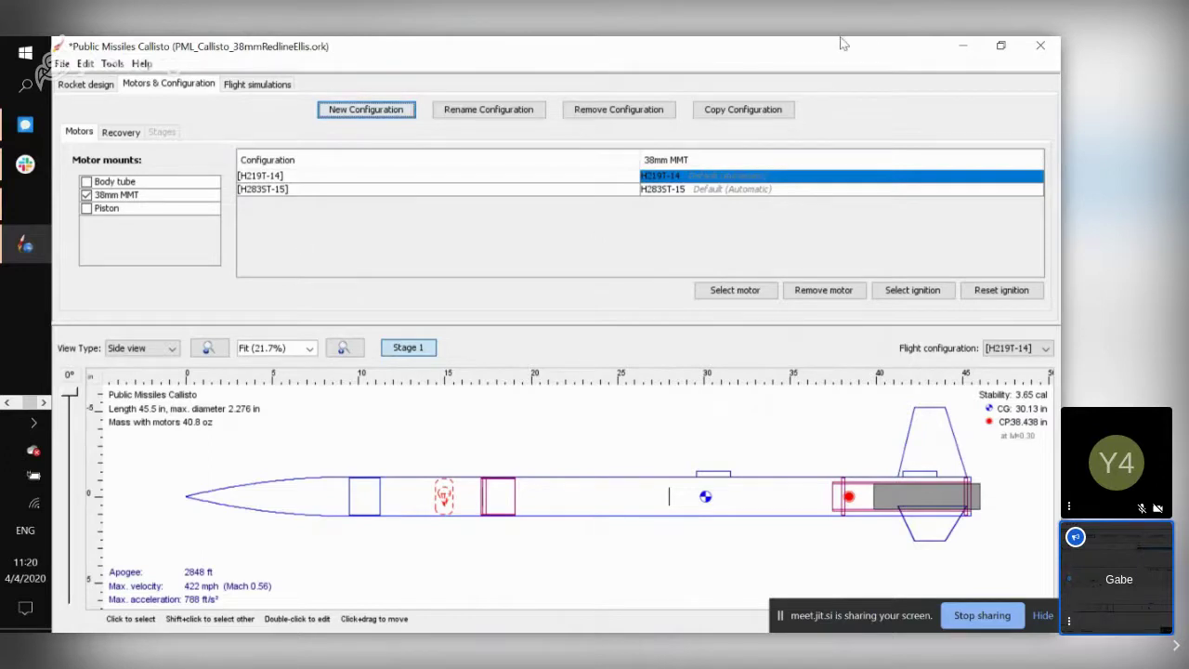
left_click(378, 111)
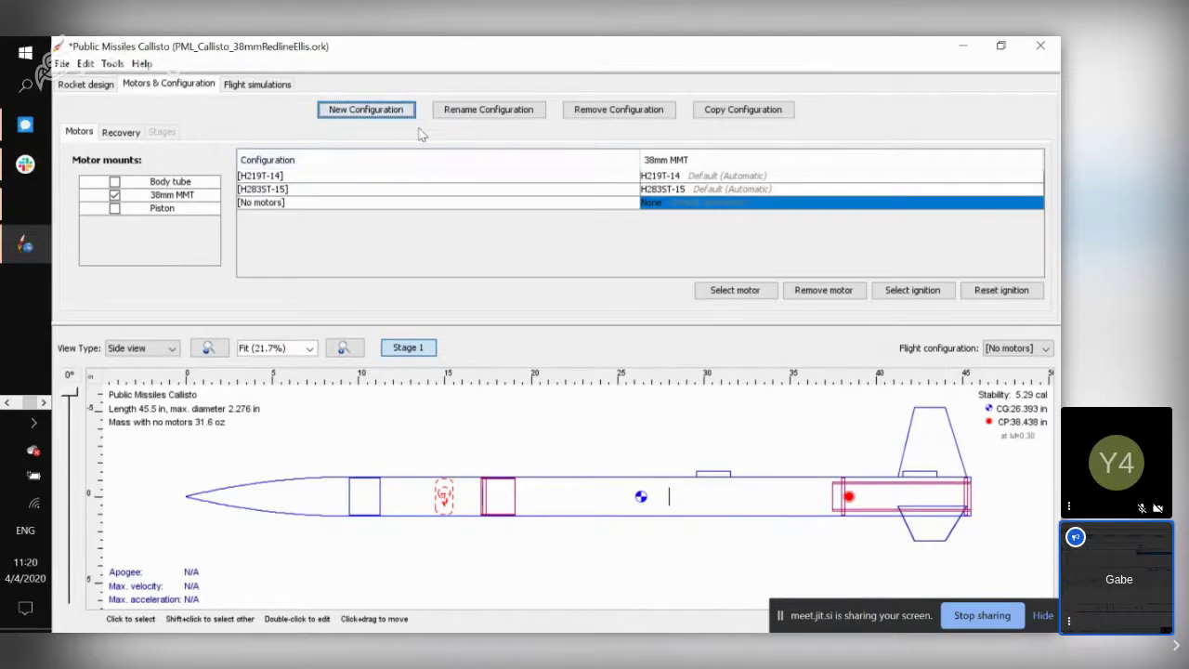
left_click(334, 204)
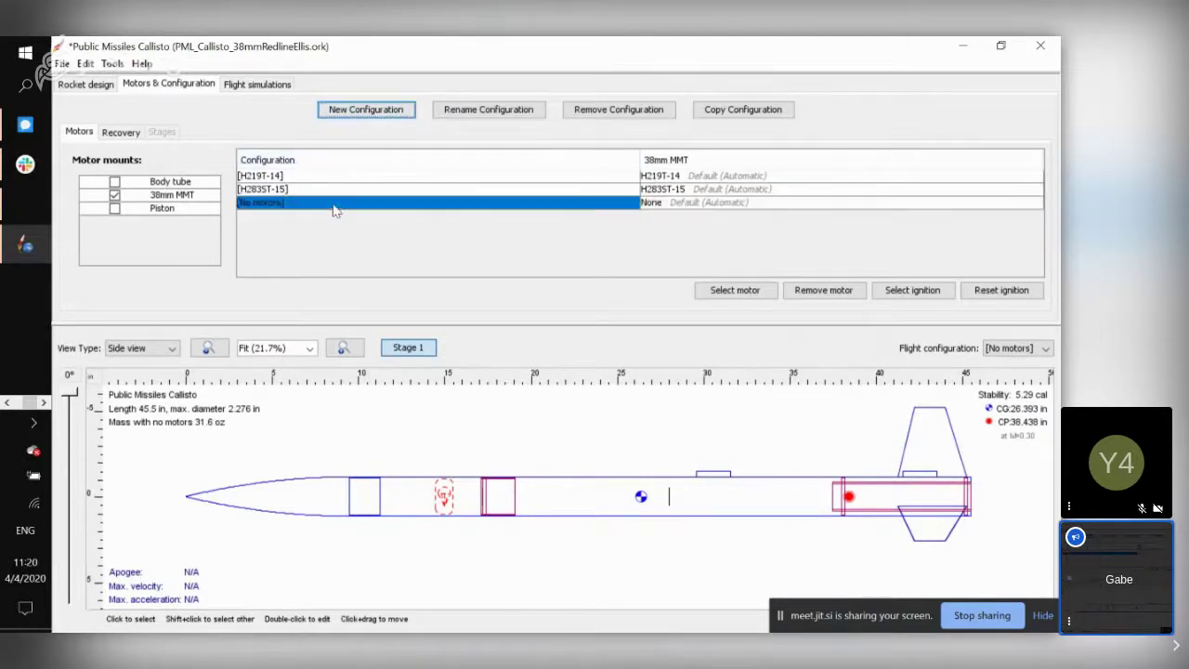
Open the motor selection for the new configuration's 38mm MMT mount and browse the AeroTech motors.
left_click(695, 210)
double_click(697, 210)
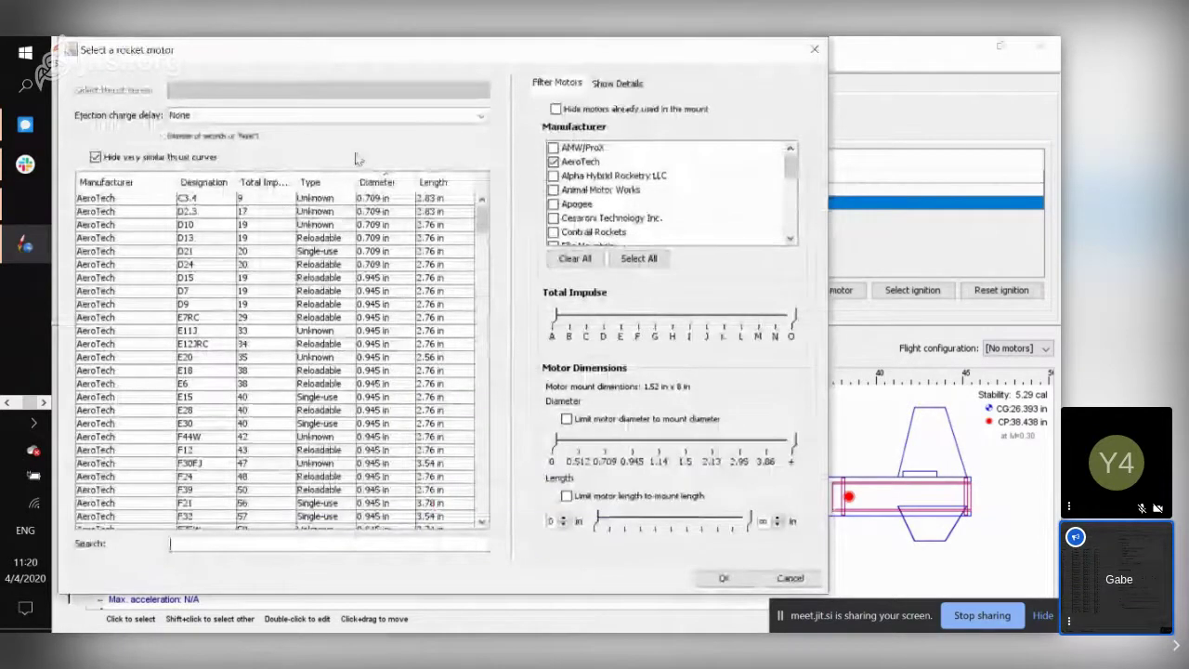
left_click_drag(597, 58, 667, 449)
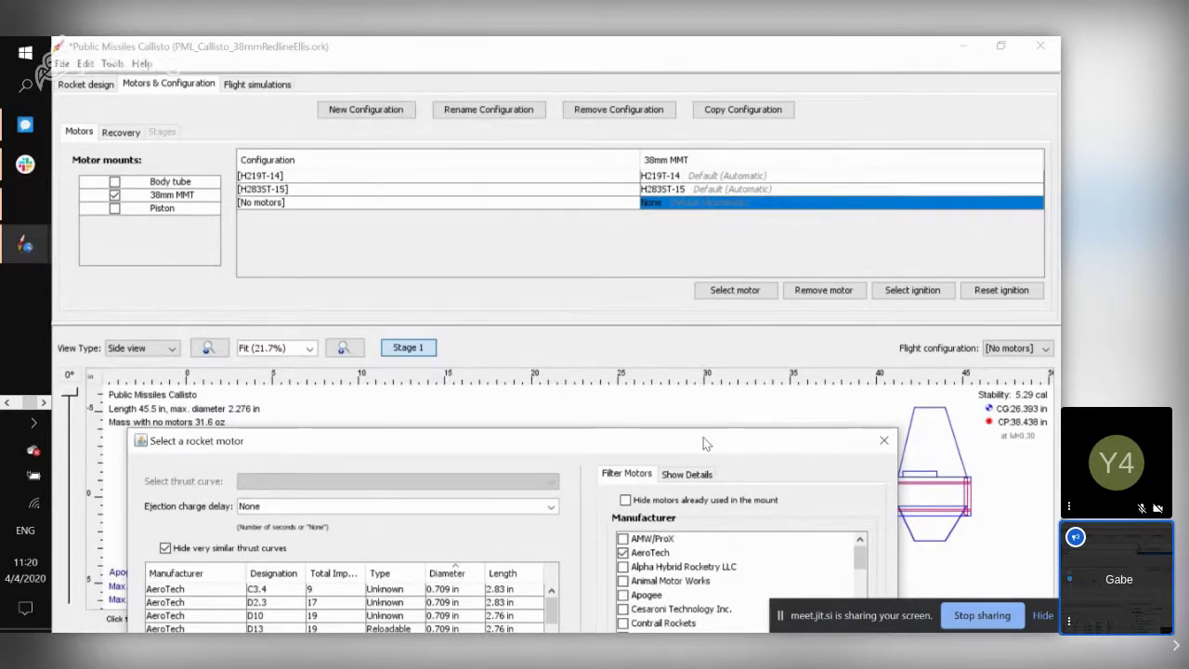
left_click_drag(703, 437, 686, 79)
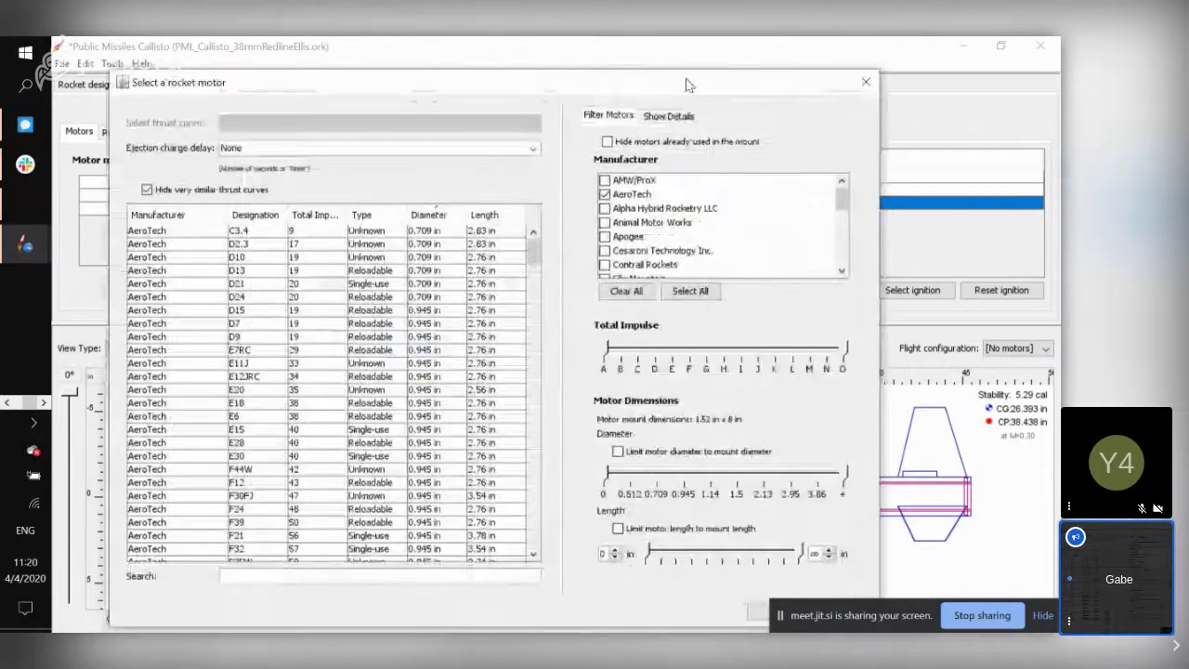
scroll(418, 312, "down", 15)
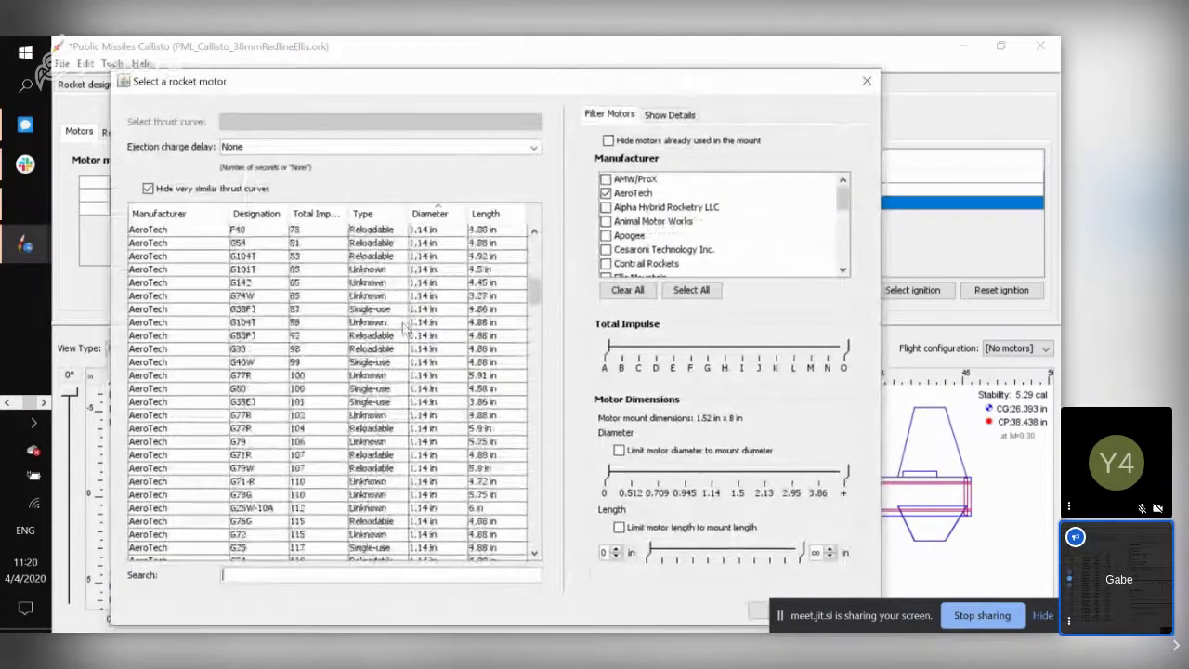
scroll(404, 327, "down", 20)
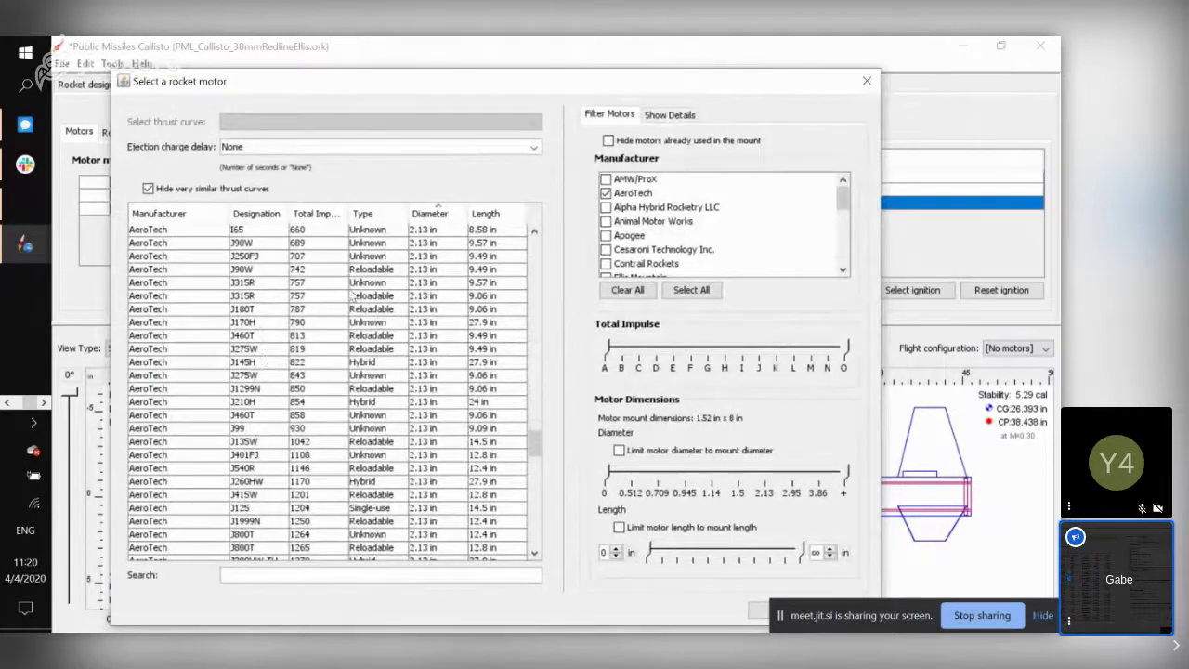
scroll(334, 316, "down", 7)
scroll(356, 339, "up", 10)
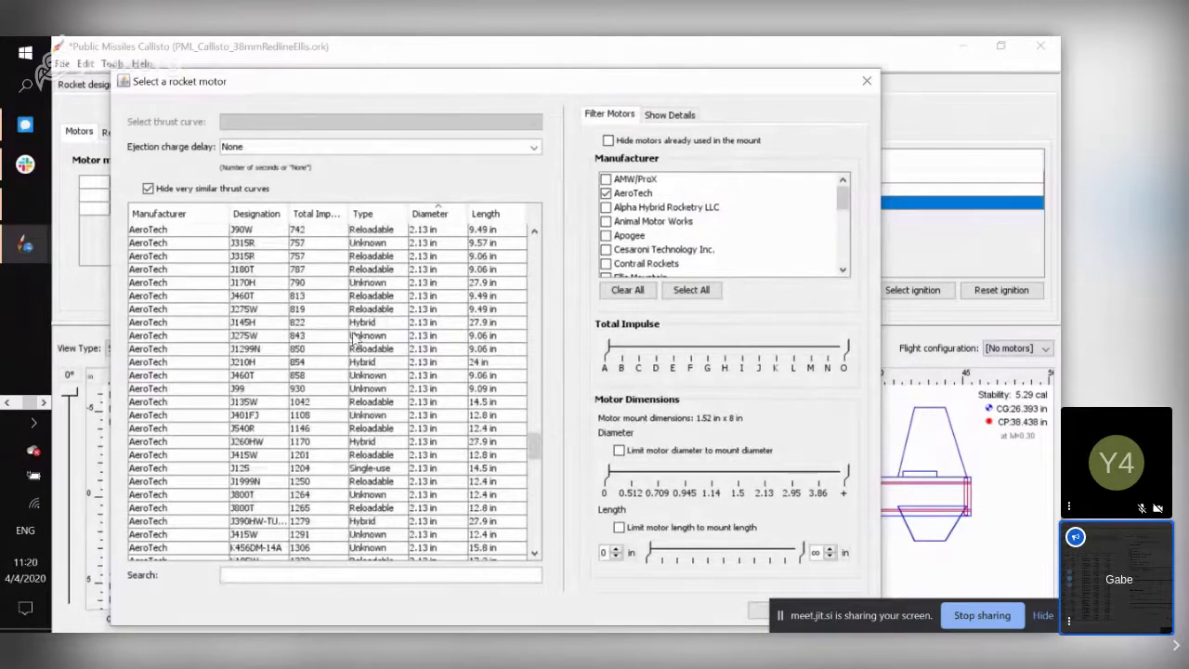
Limit the motor list to total impulse classes between H and I and look through the filtered AeroTech motors.
left_click(727, 348)
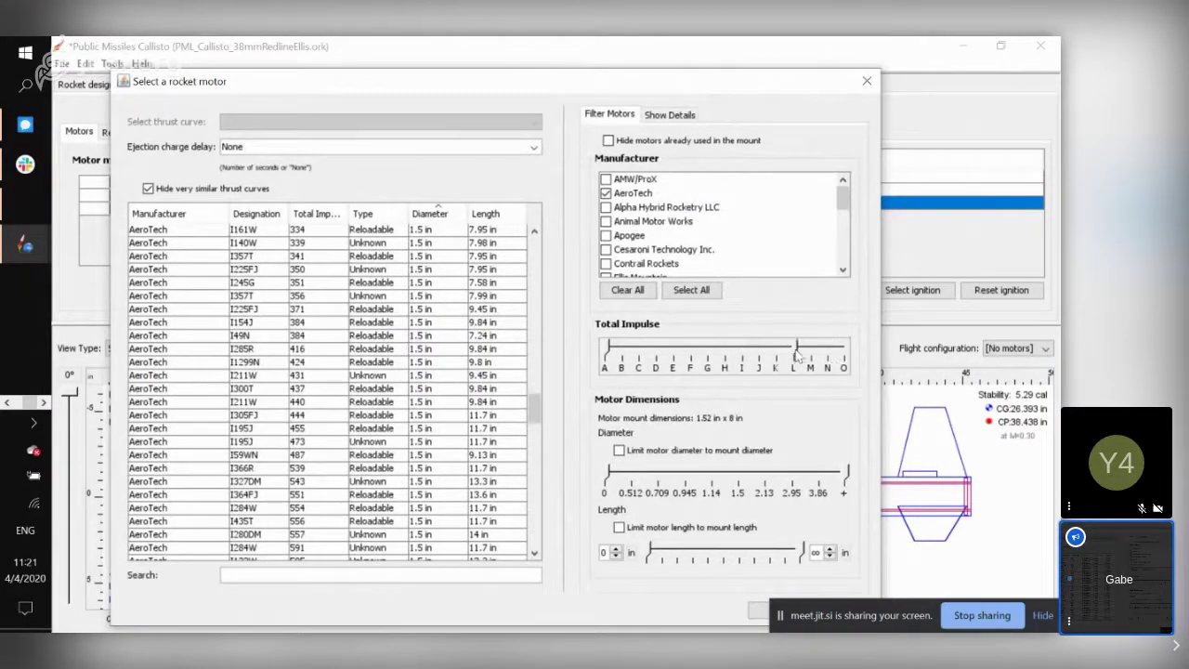
left_click_drag(834, 350, 746, 350)
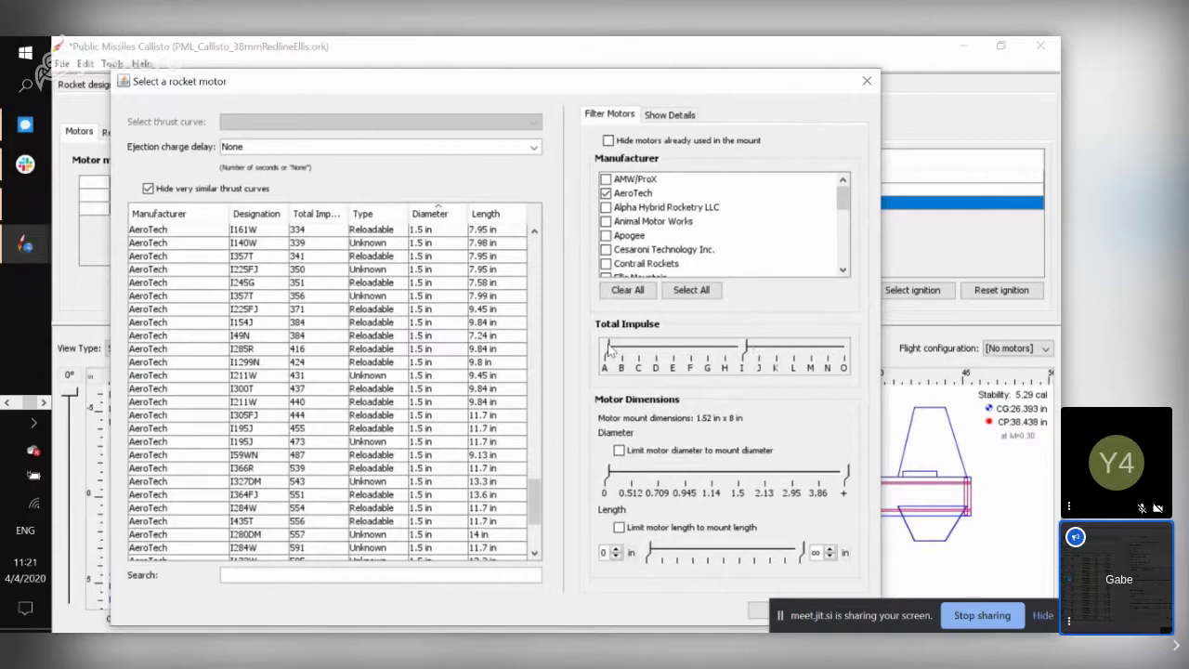
left_click_drag(609, 347, 731, 349)
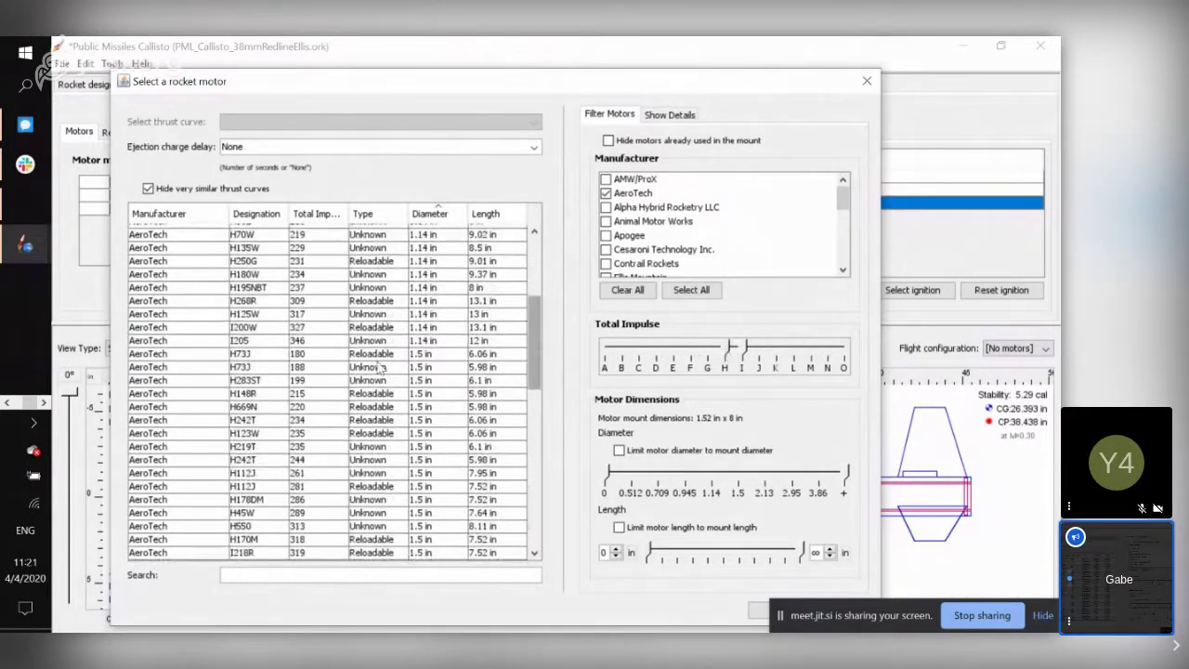
scroll(384, 390, "up", 5)
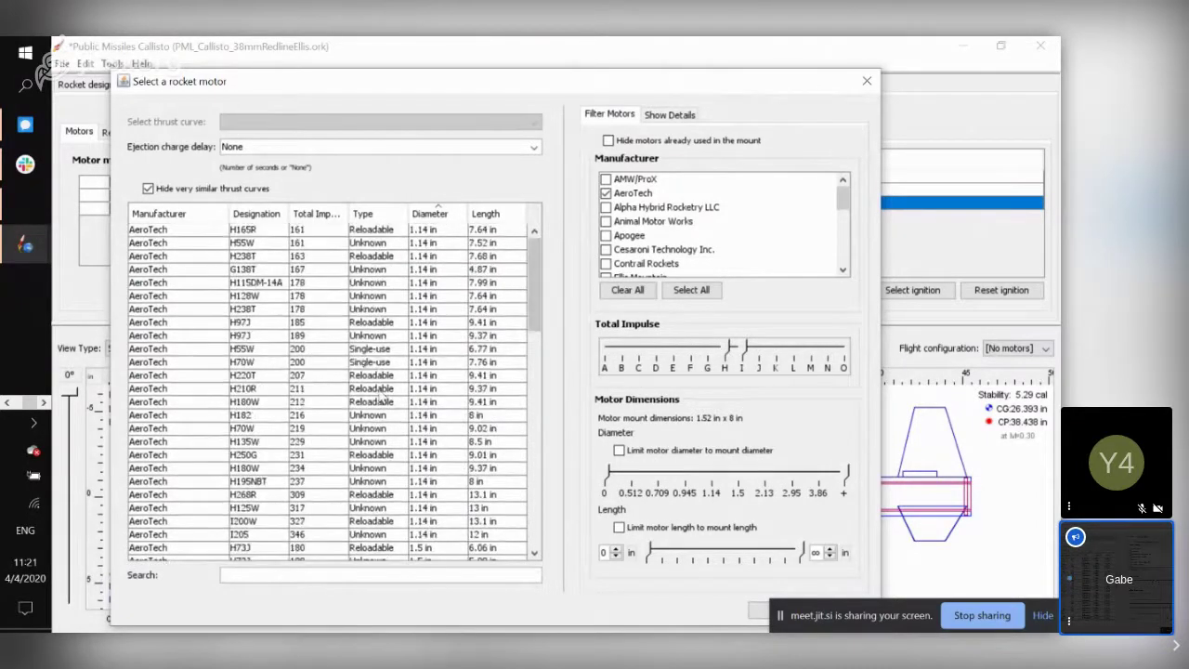
scroll(381, 397, "up", 1)
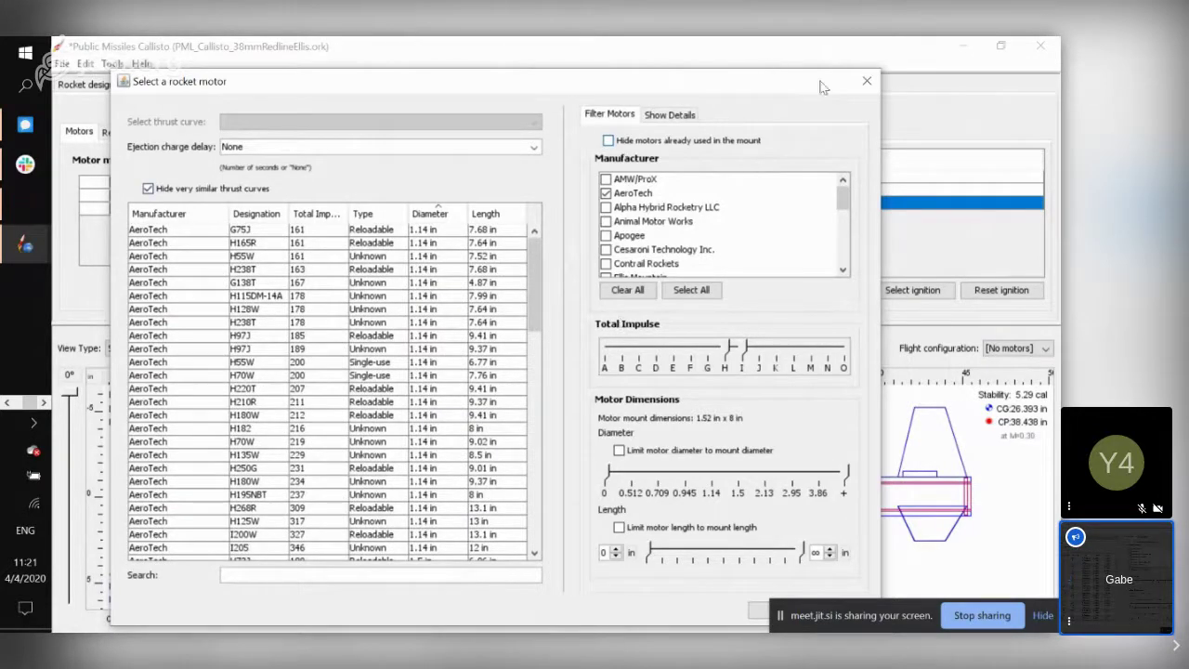
left_click_drag(824, 86, 859, 232)
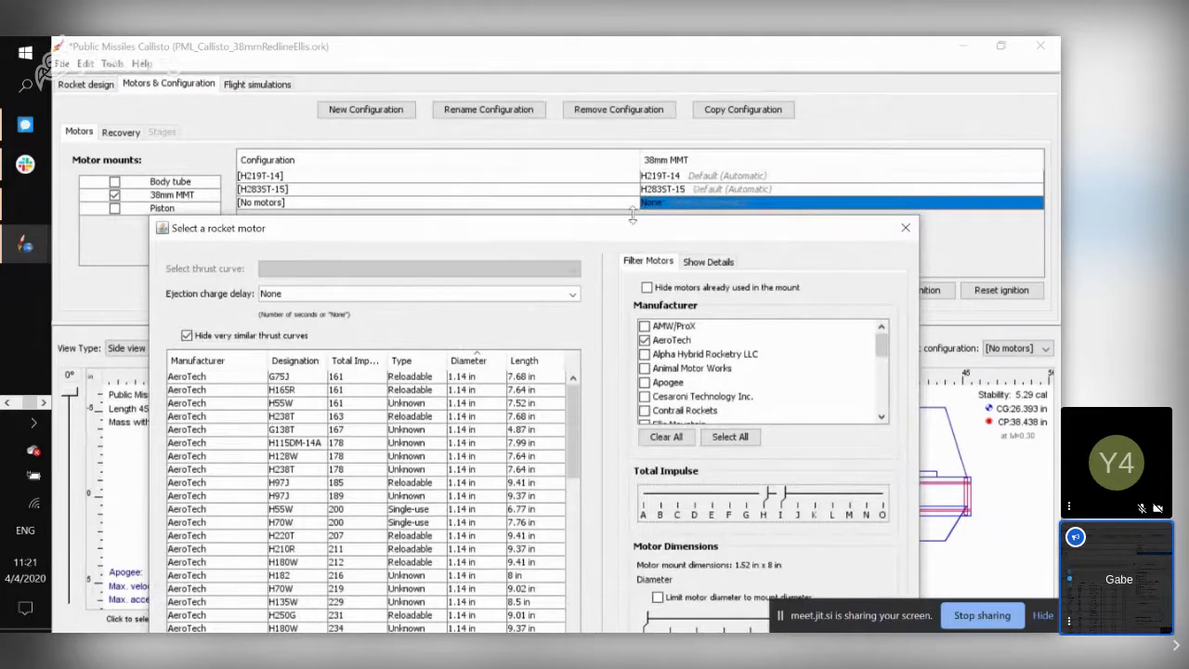
left_click_drag(634, 232, 617, 82)
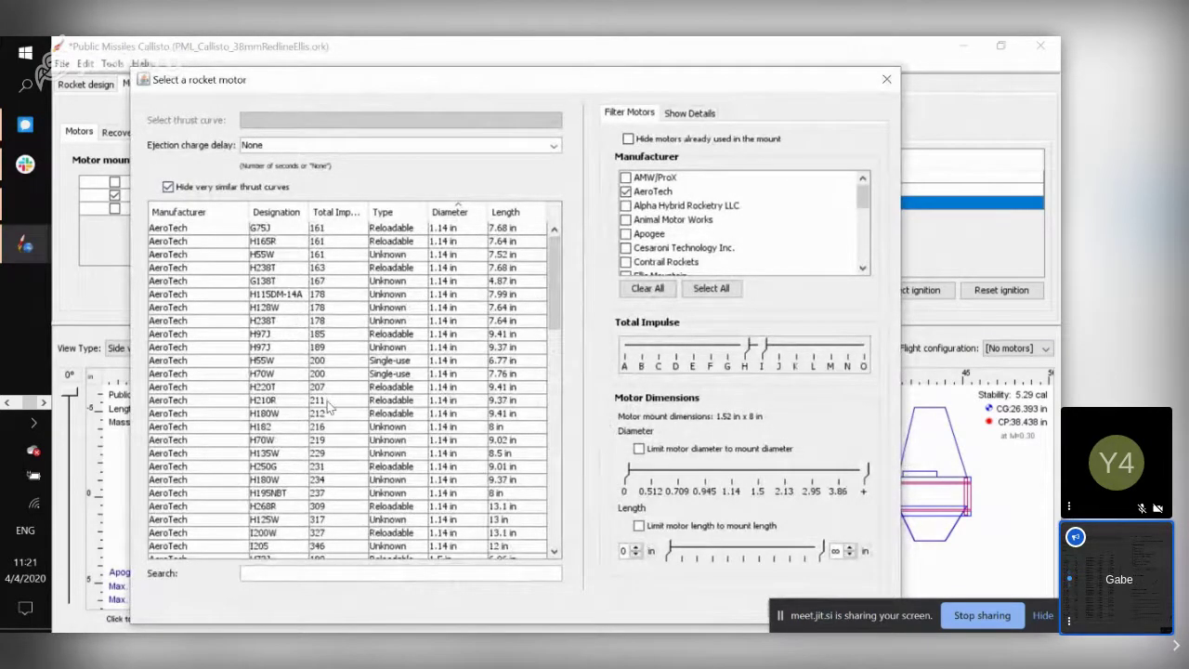
Switch to the OpenRocket-files folder in File Explorer, highlight AeroTech_H219.eng and AeroTech_H283.eng, and clear the selection.
key("alt+Tab")
key("alt+Tab")
key("alt+Tab")
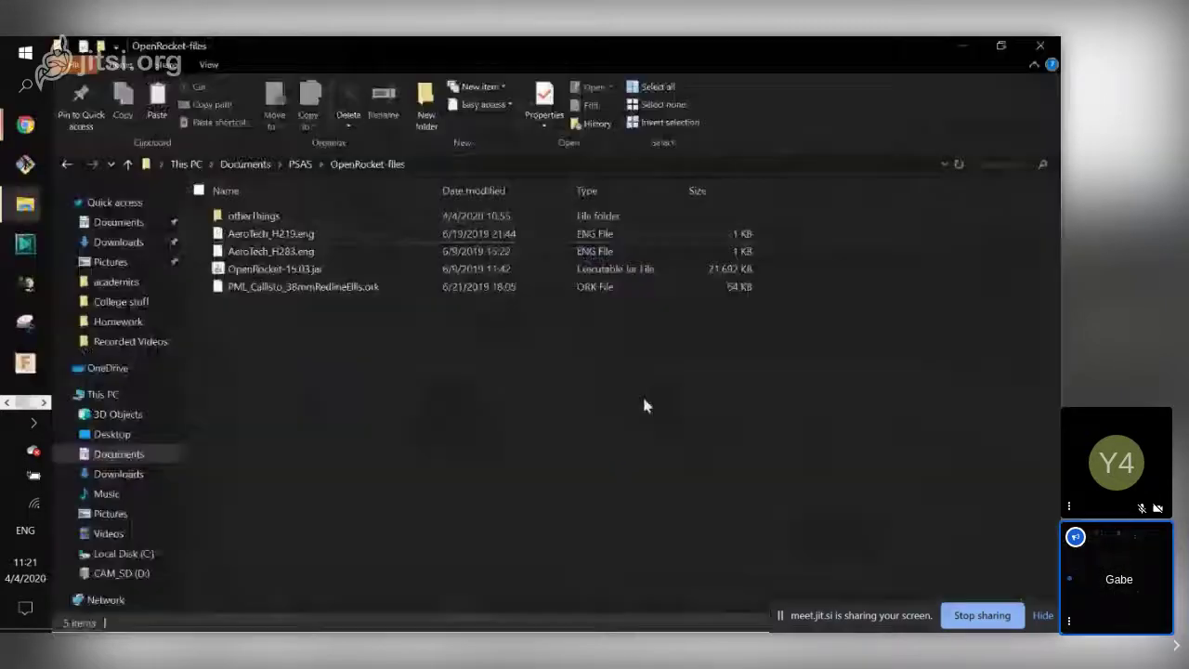
left_click(228, 233)
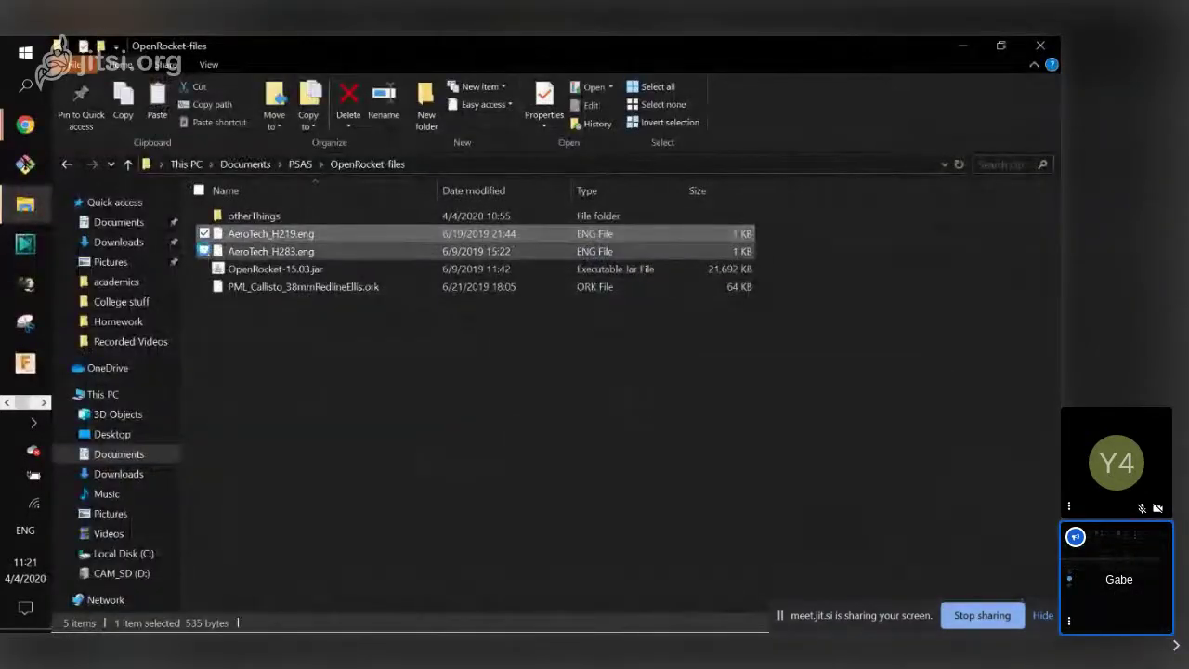
left_click(205, 251)
key("ctrl+c")
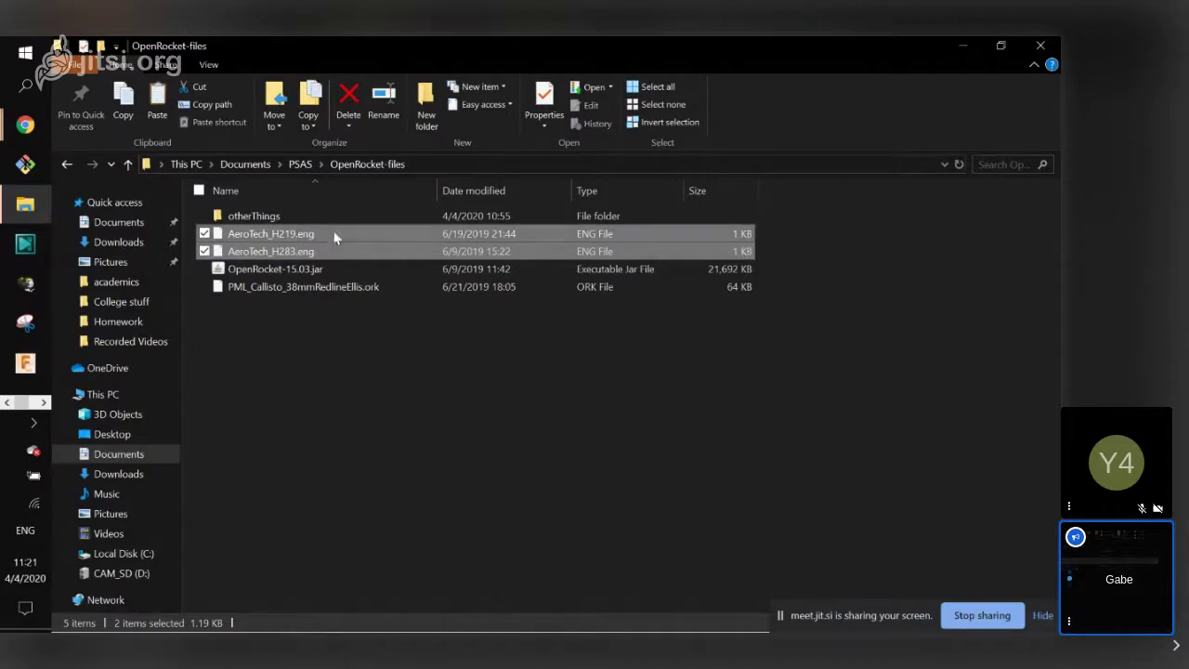
left_click(411, 486)
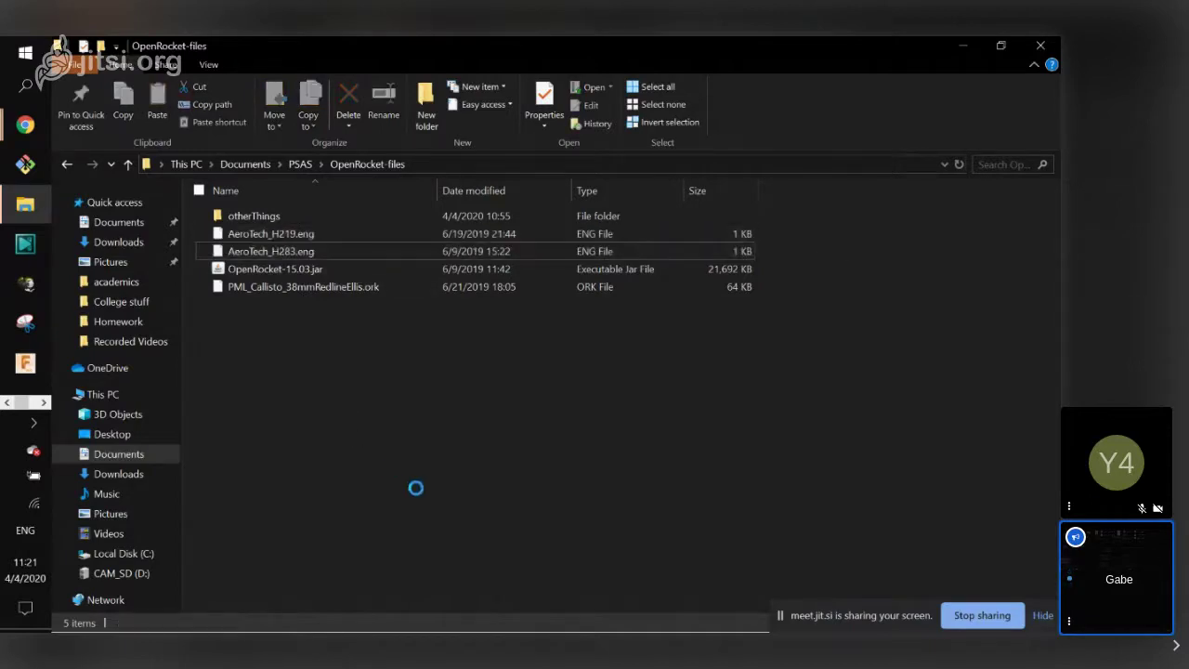
Switch to Chrome and search Google for "h283 motor" in a new tab, looking for the AeroTech H283 results.
key("alt+Tab")
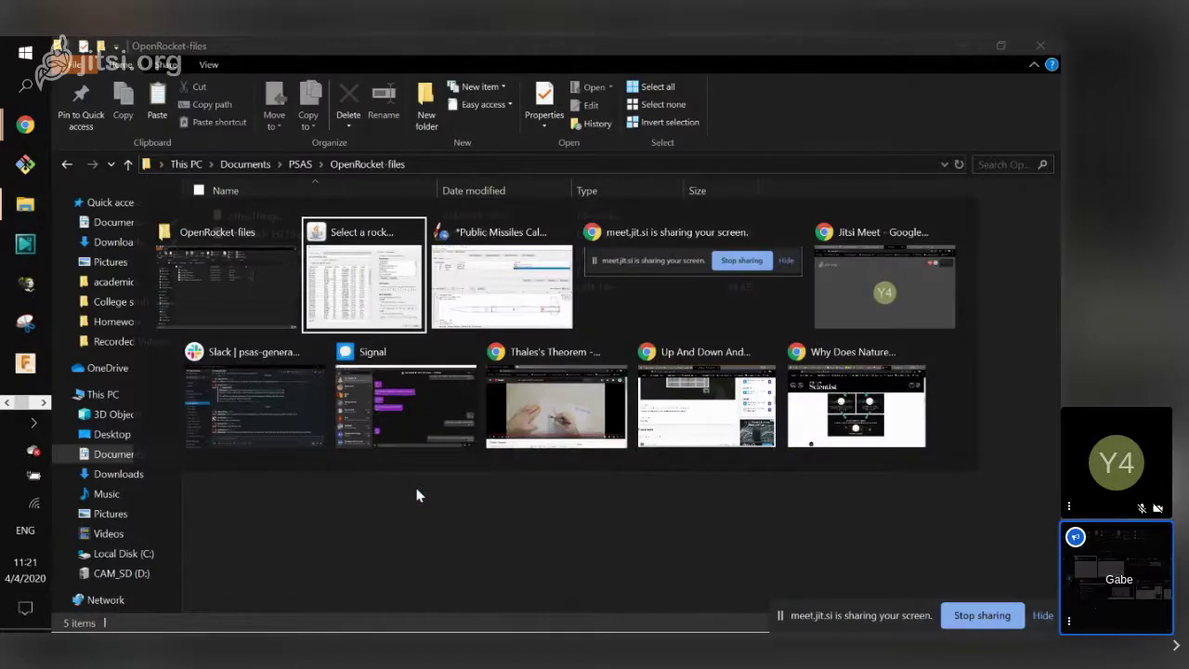
key("alt+Tab")
key("alt+Tab")
key("alt+Tab")
left_click(894, 49)
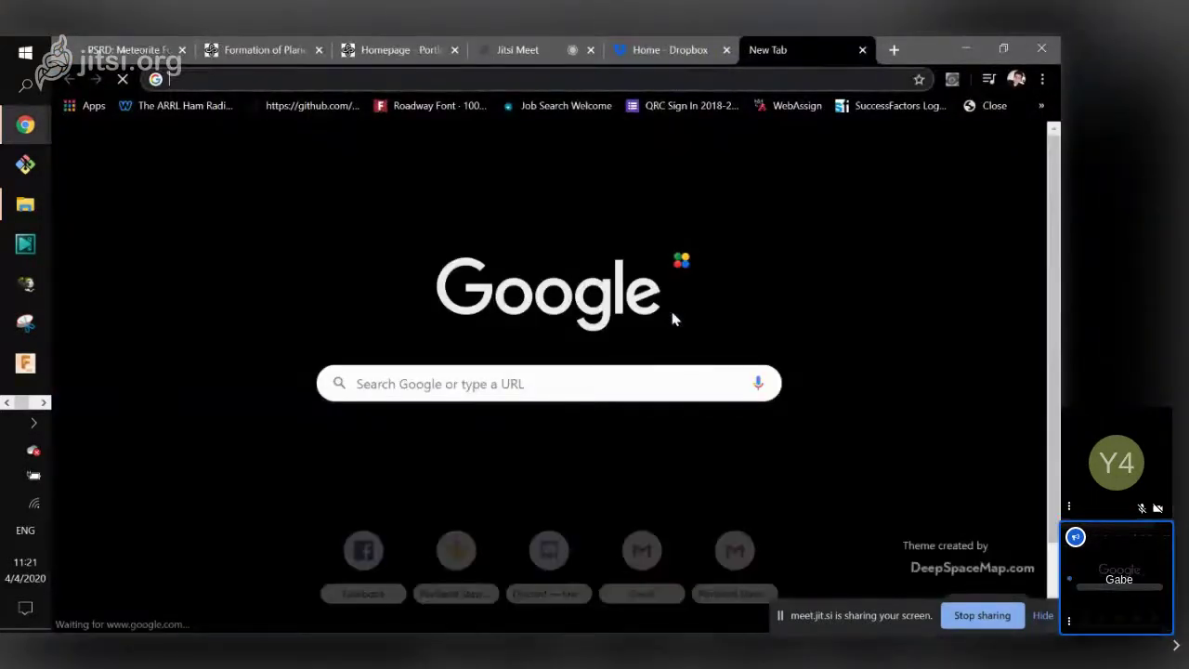
type("h")
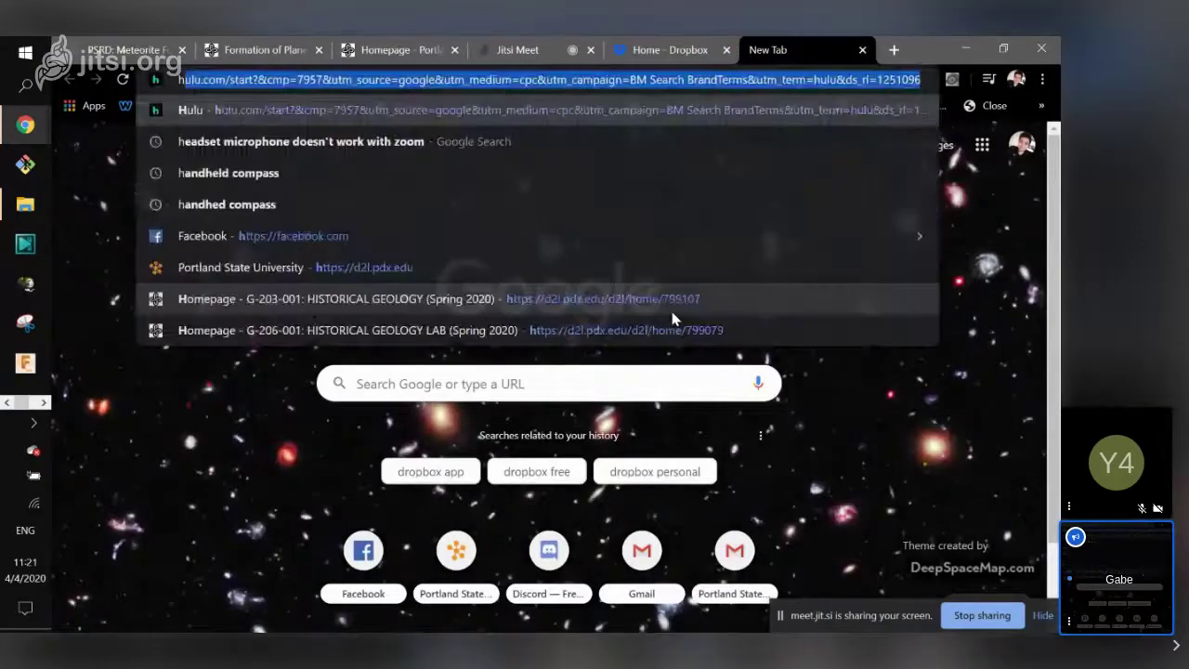
type("283")
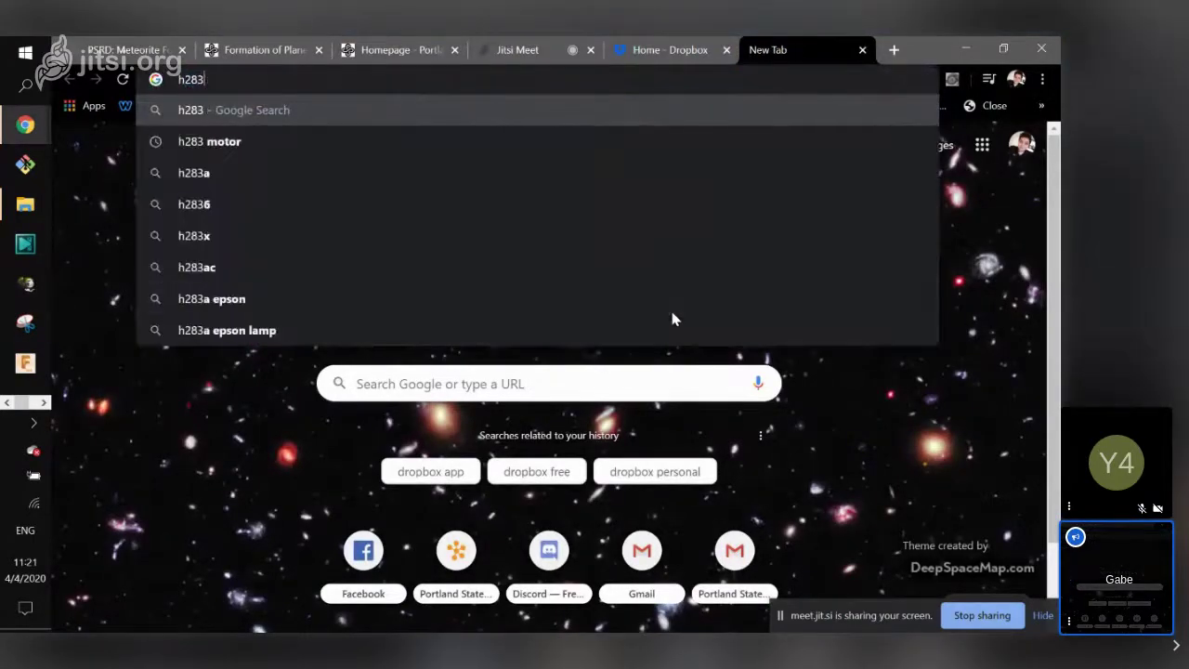
key("Down")
key("Return")
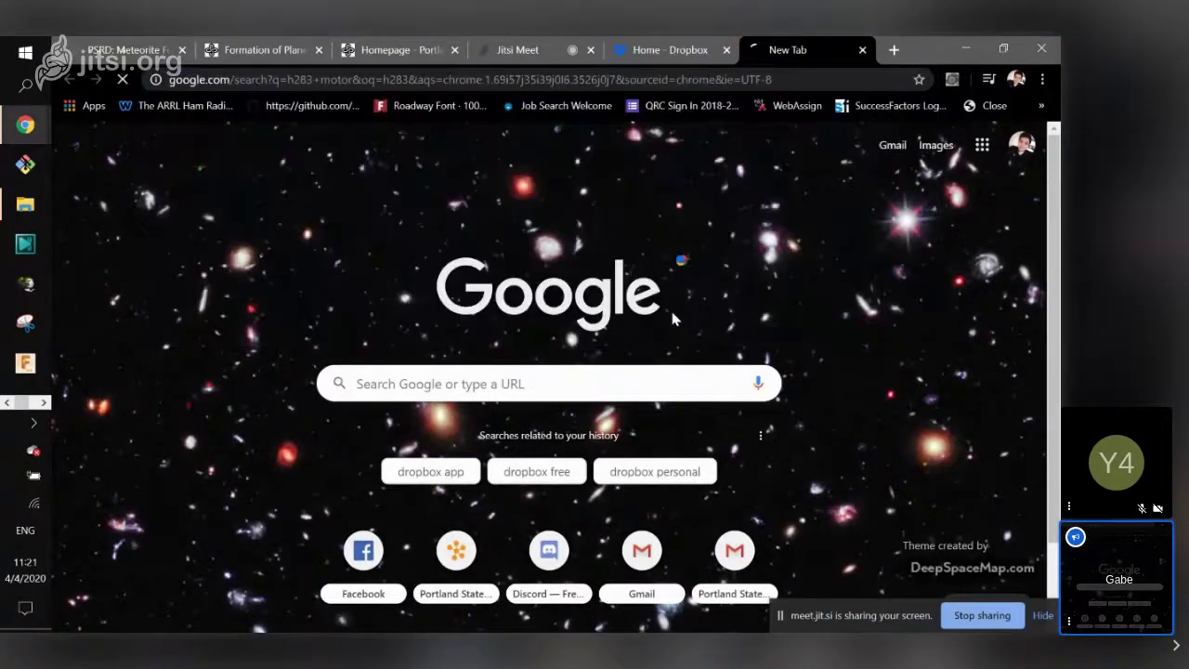
scroll(372, 278, "down", 3)
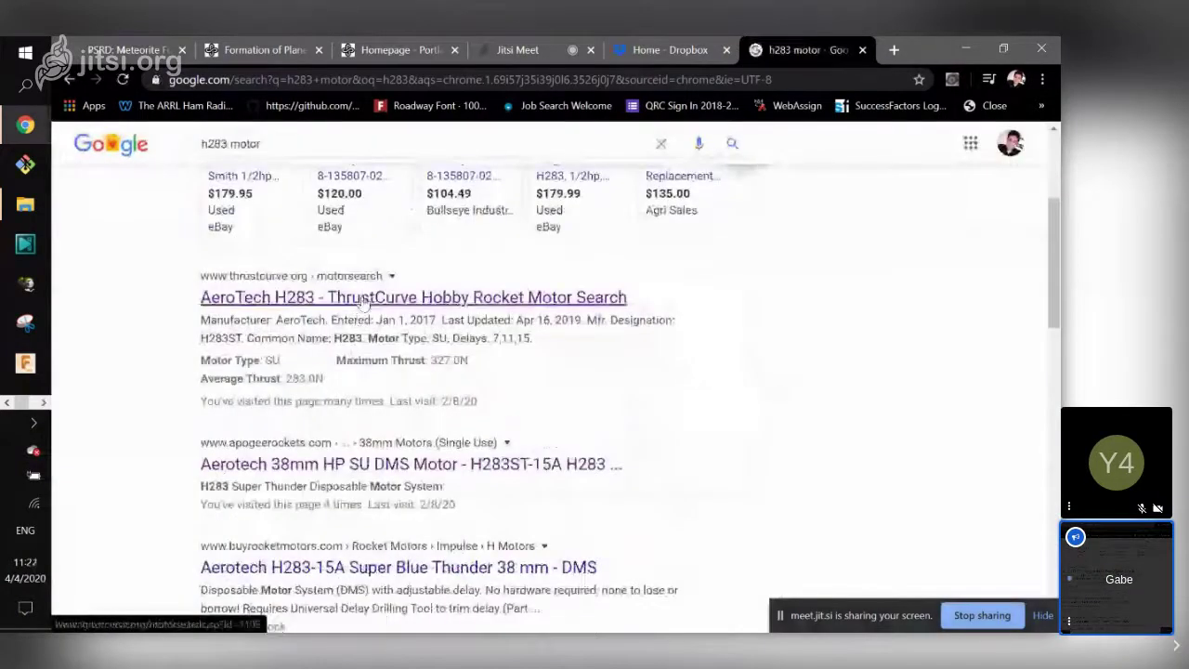
Open the AeroTech H283 page on thrustcurve.org, review its specifications and simulator files, and highlight the H283ST certification designation.
left_click(365, 300)
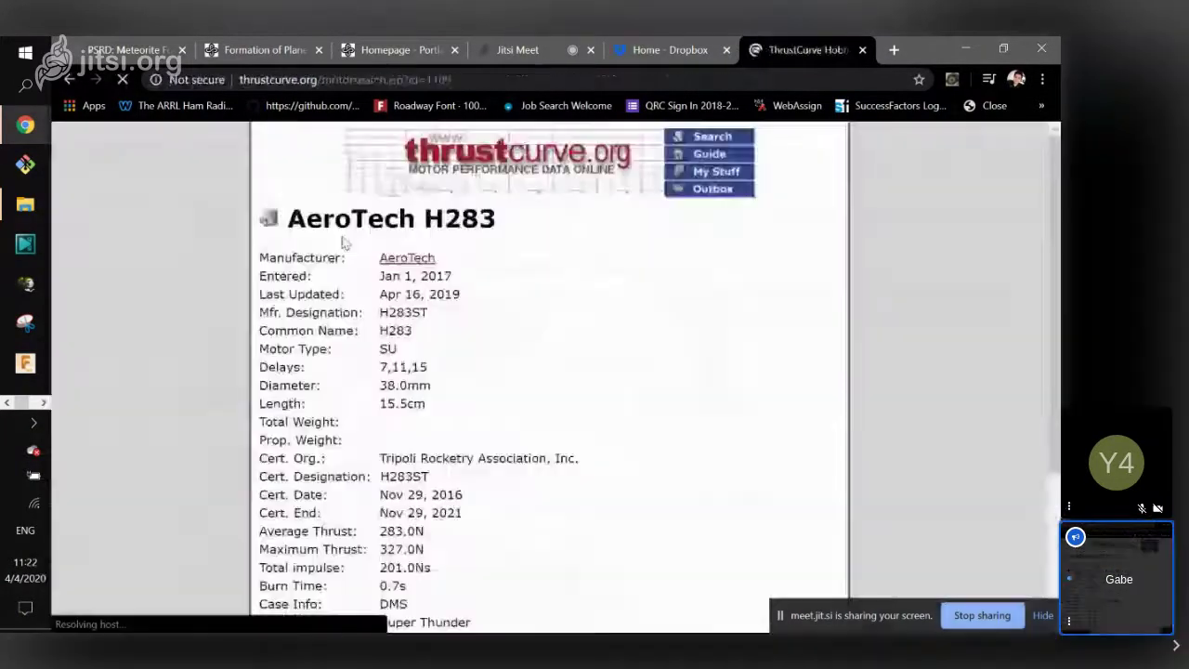
left_click_drag(493, 79, 240, 79)
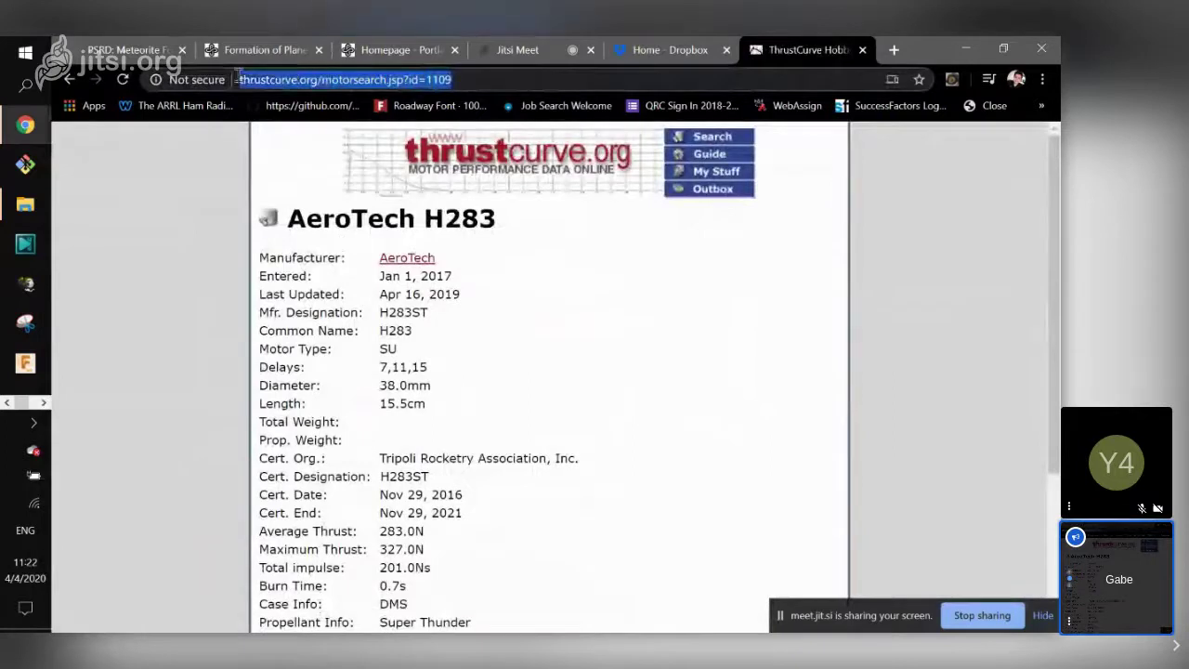
left_click(588, 374)
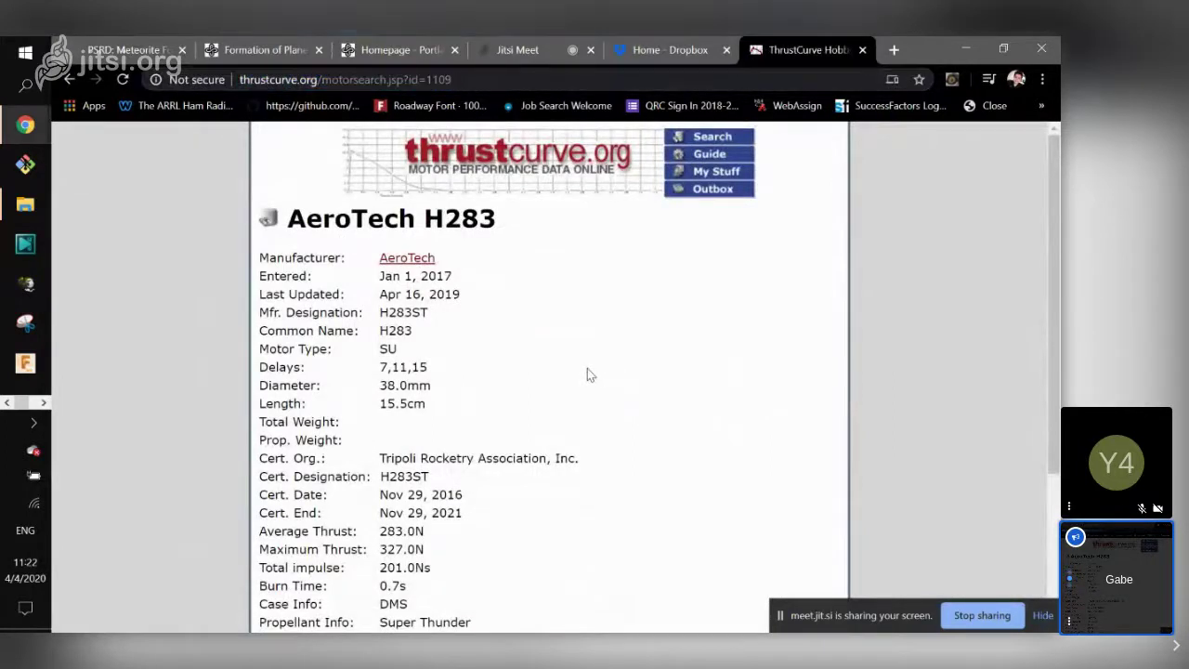
scroll(588, 375, "down", 3)
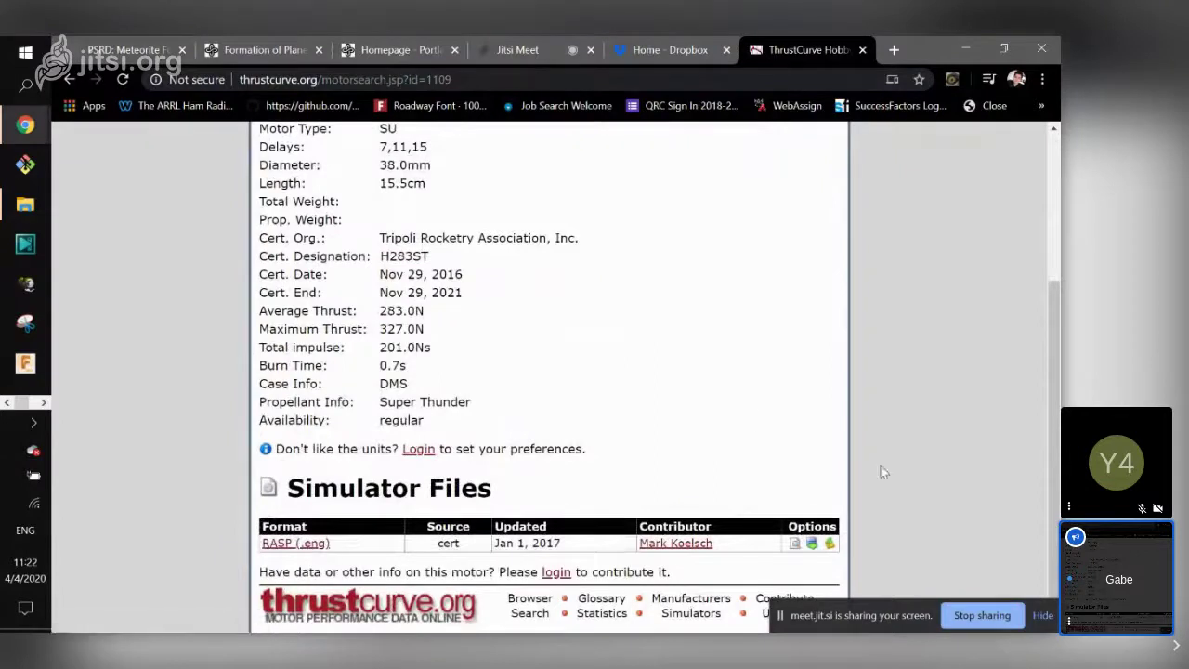
scroll(713, 388, "up", 1)
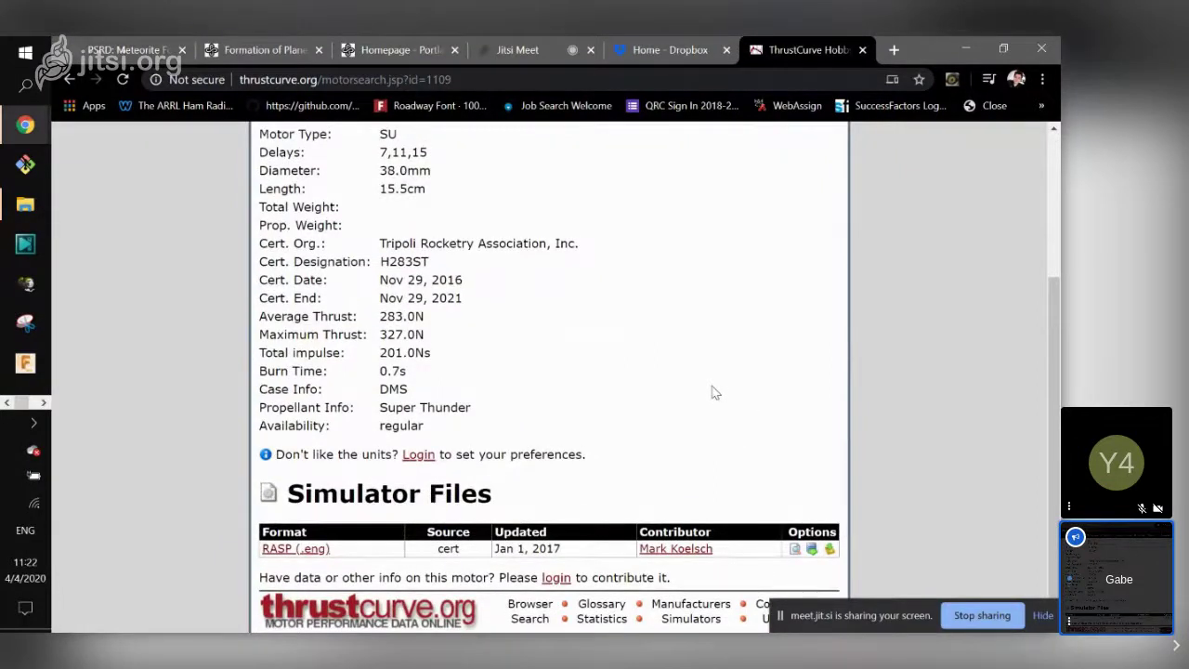
scroll(716, 392, "up", 3)
left_click_drag(430, 396, 369, 394)
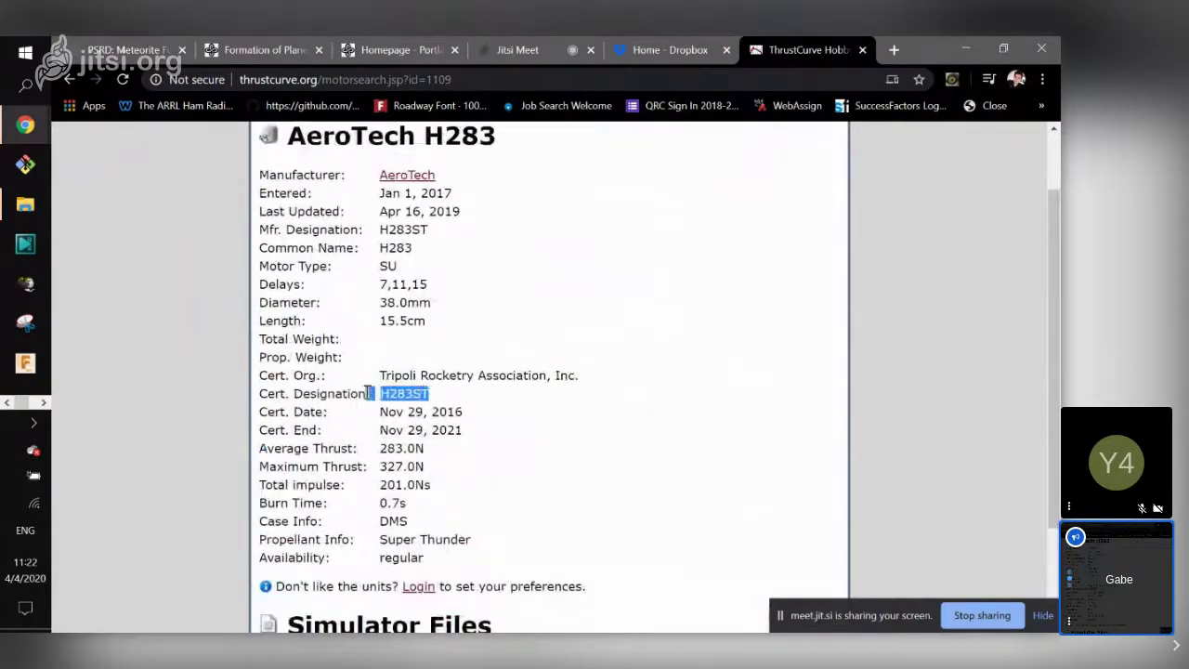
left_click(479, 409)
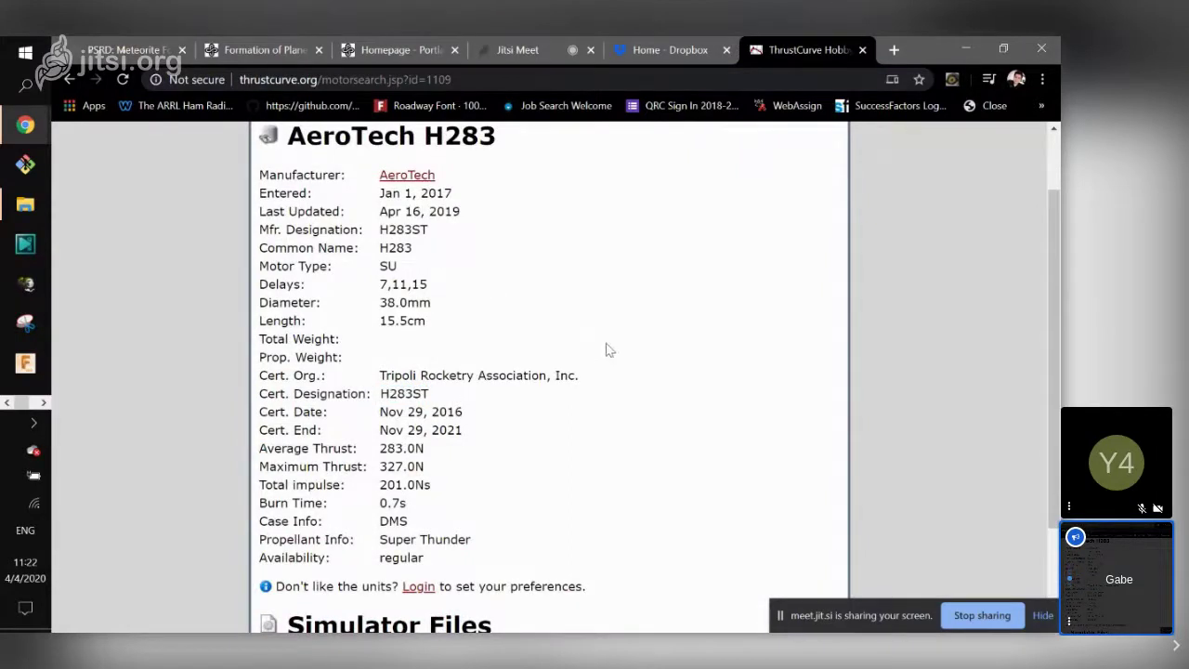
Switch back to OpenRocket and close the rocket motor selection without choosing a motor.
key("alt+Tab")
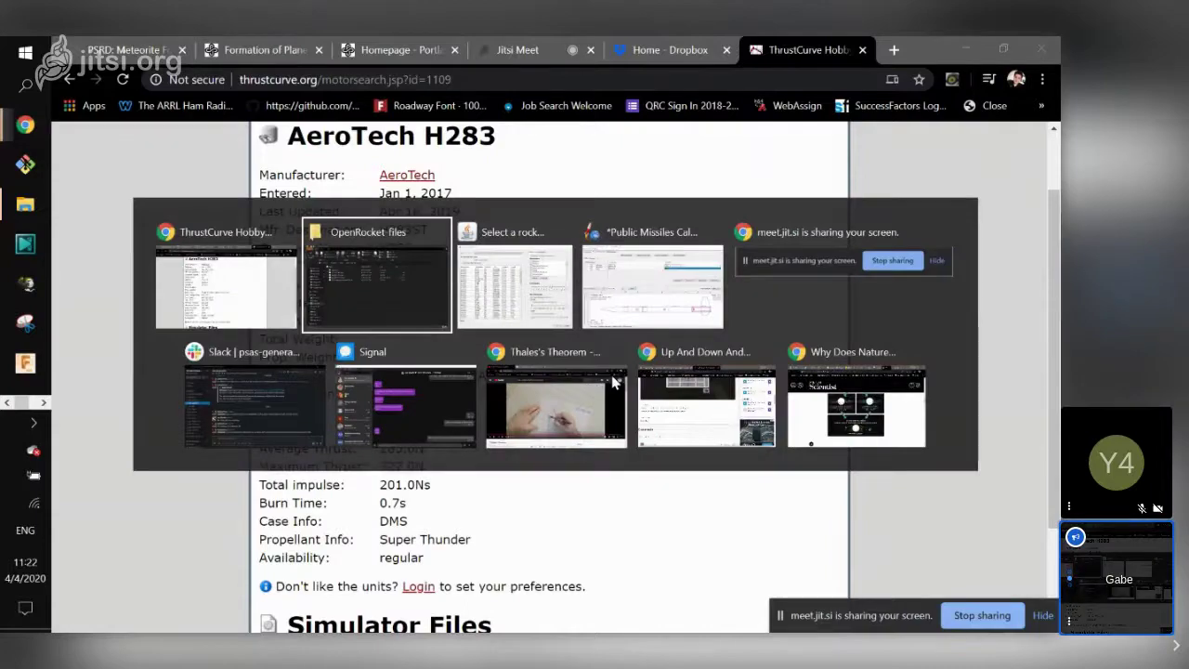
key("Tab")
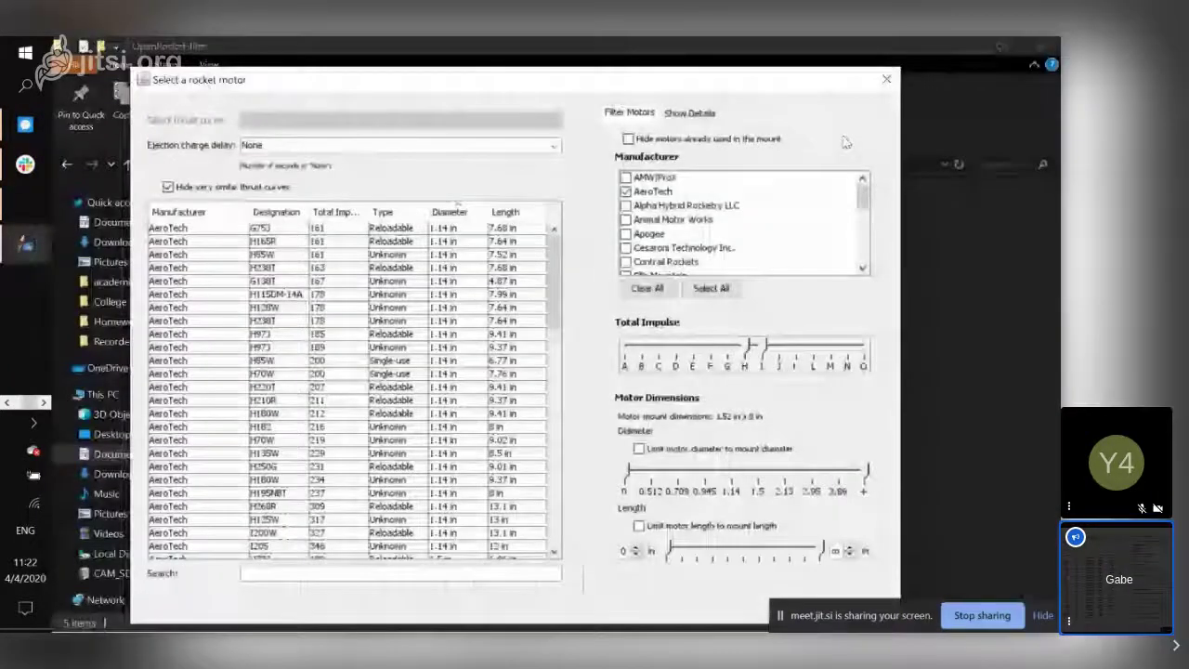
key("alt+Tab")
key("alt+Tab")
mouse_move(551, 89)
left_mouse_down()
mouse_move(536, 53)
mouse_move(545, 77)
left_mouse_up()
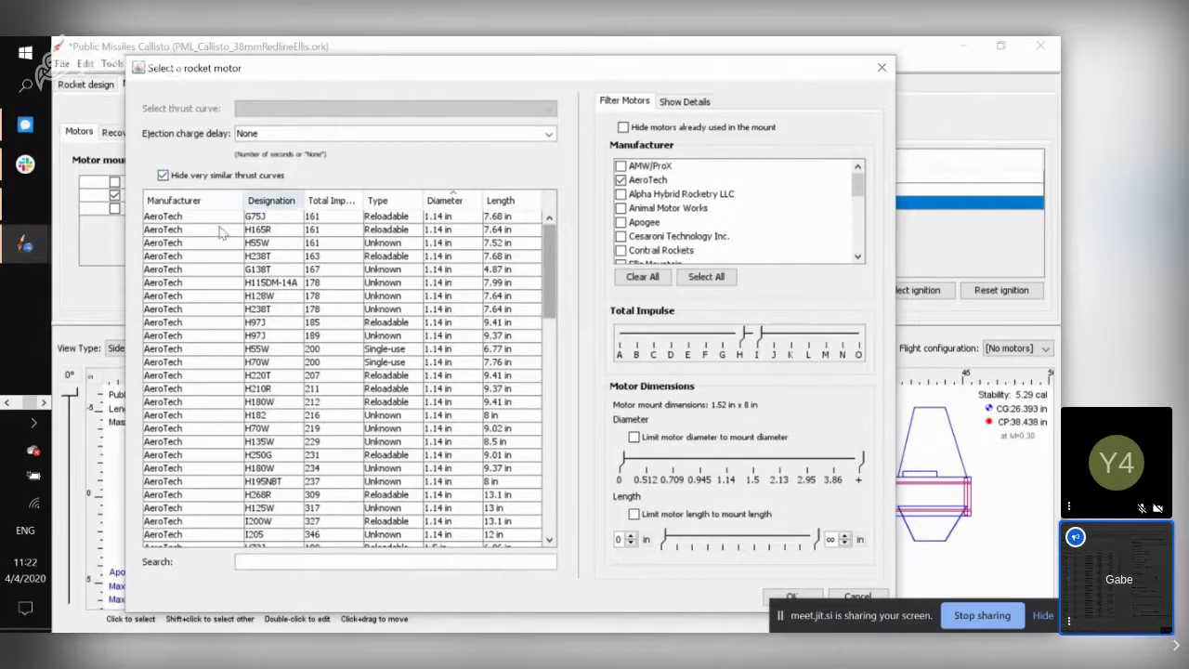
left_click(881, 69)
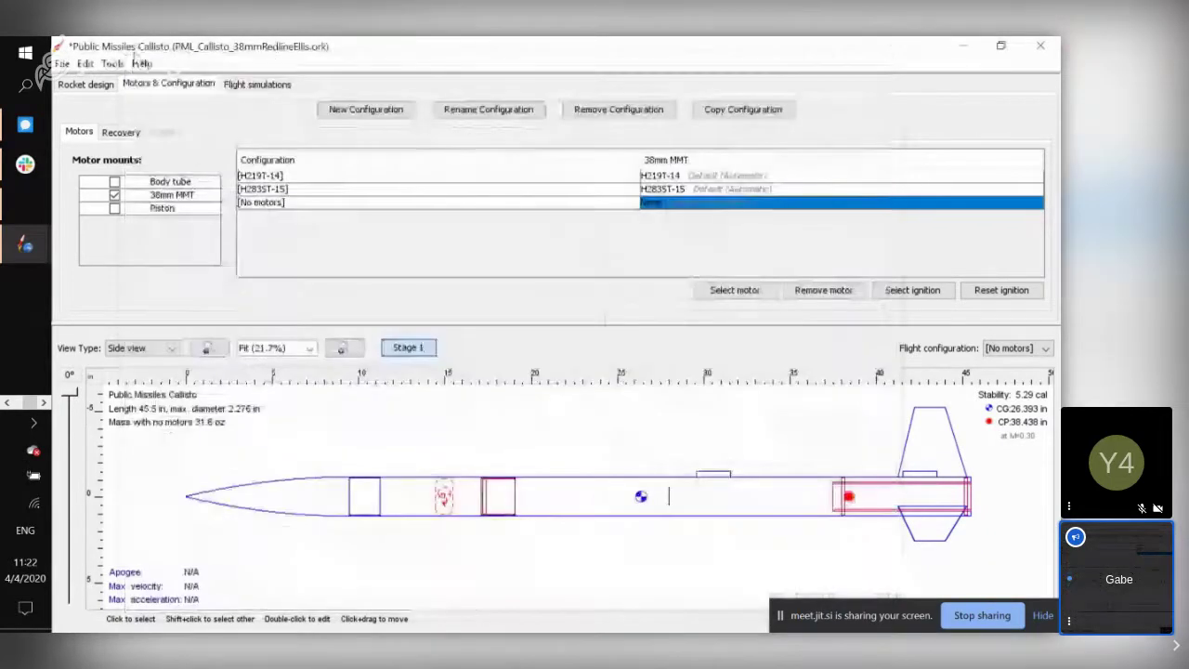
Open the general preferences, inspect the user-defined thrust curves paths for the AeroTech .eng files, and close the preferences.
left_click(62, 64)
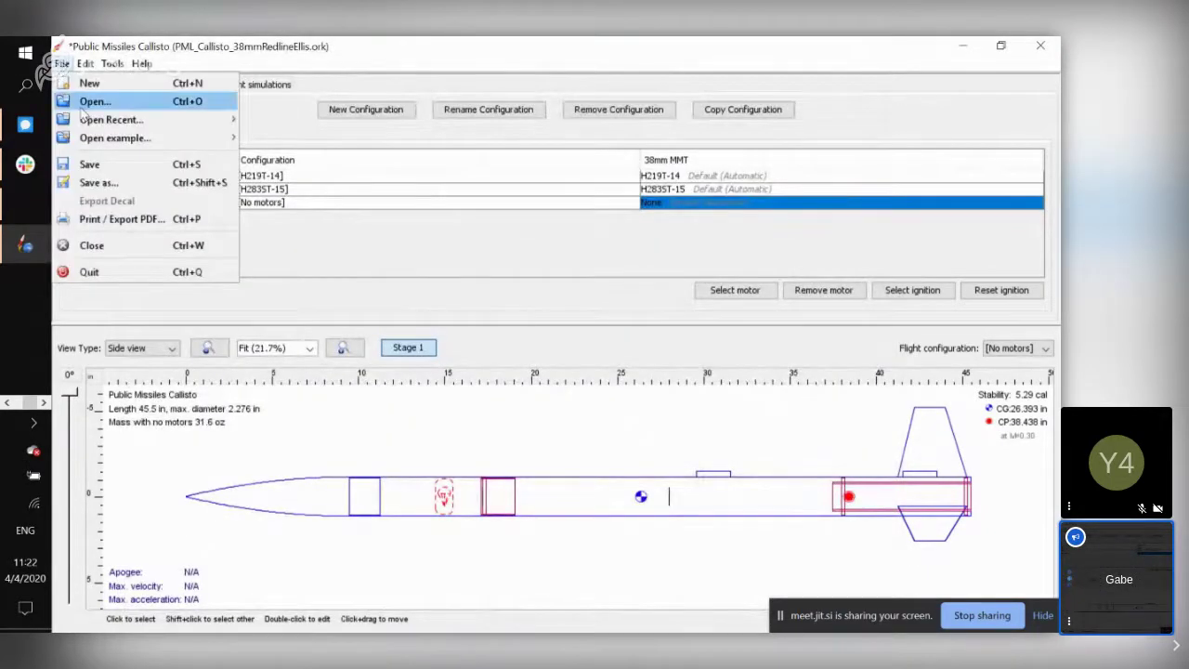
mouse_move(84, 63)
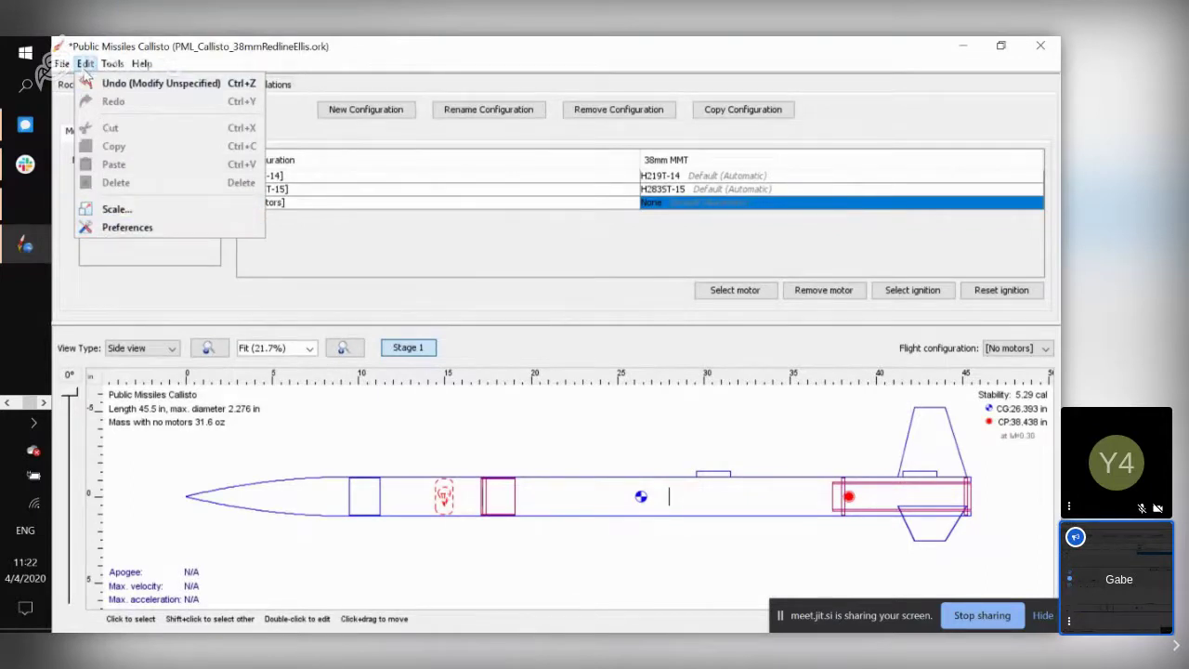
left_click(128, 227)
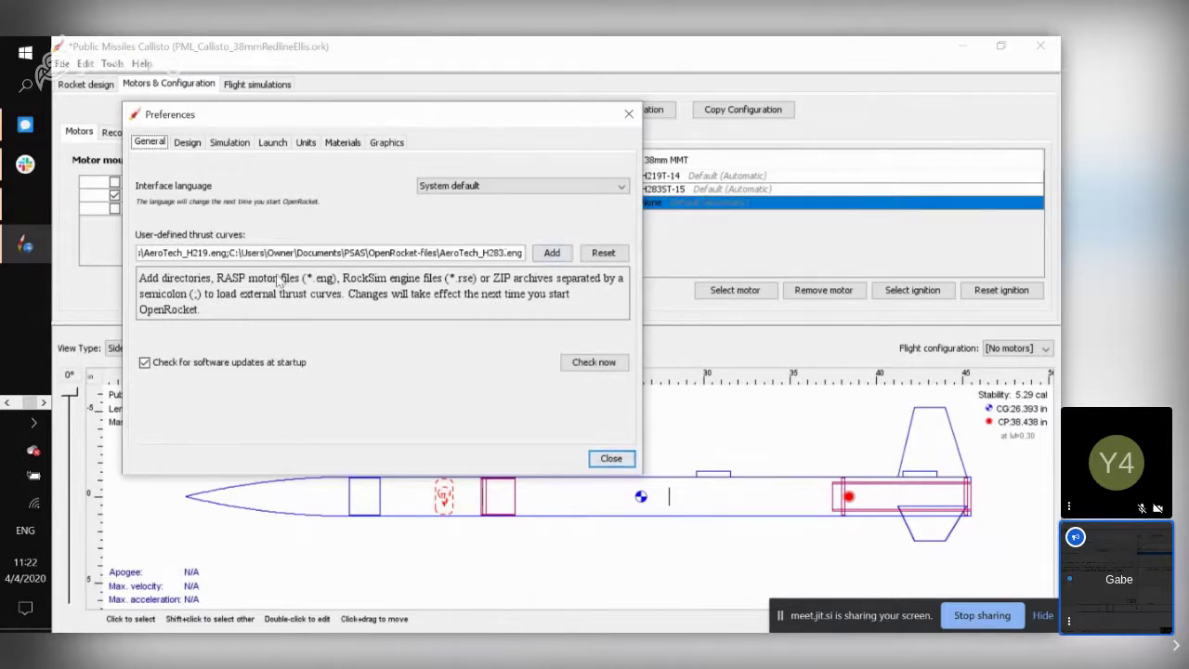
left_click(459, 253)
left_click(628, 116)
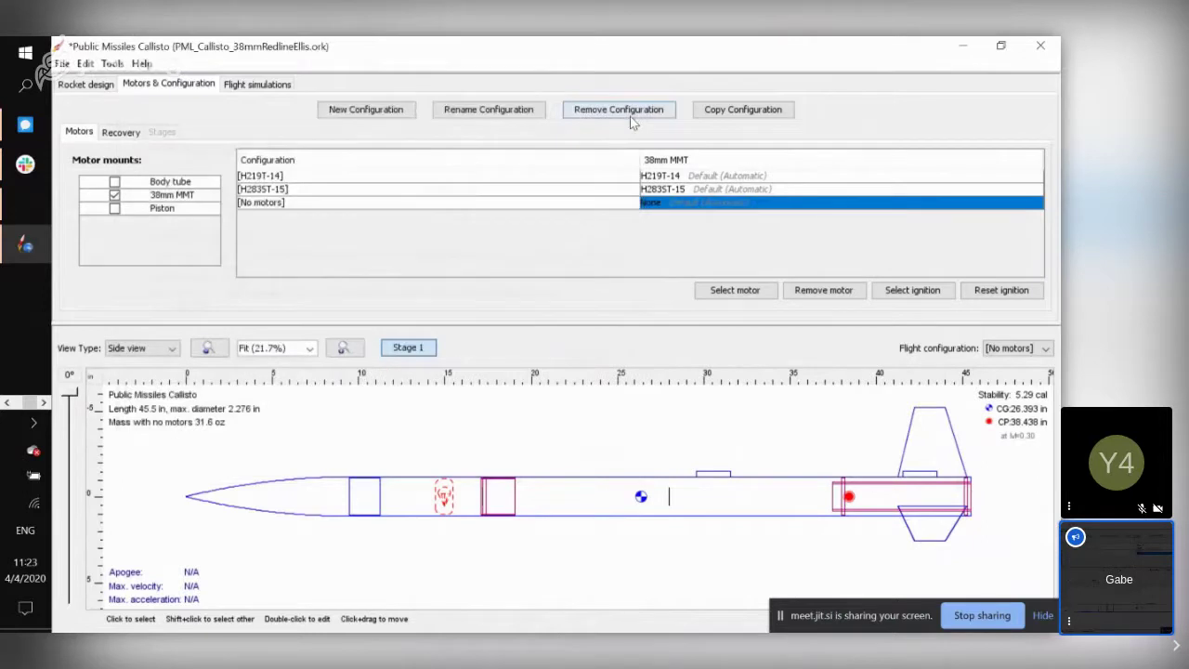
Compare the rocket's stability and performance across the H283ST-15, no-motor and H219T-14 configurations, ending on H283ST-15.
left_click(671, 189)
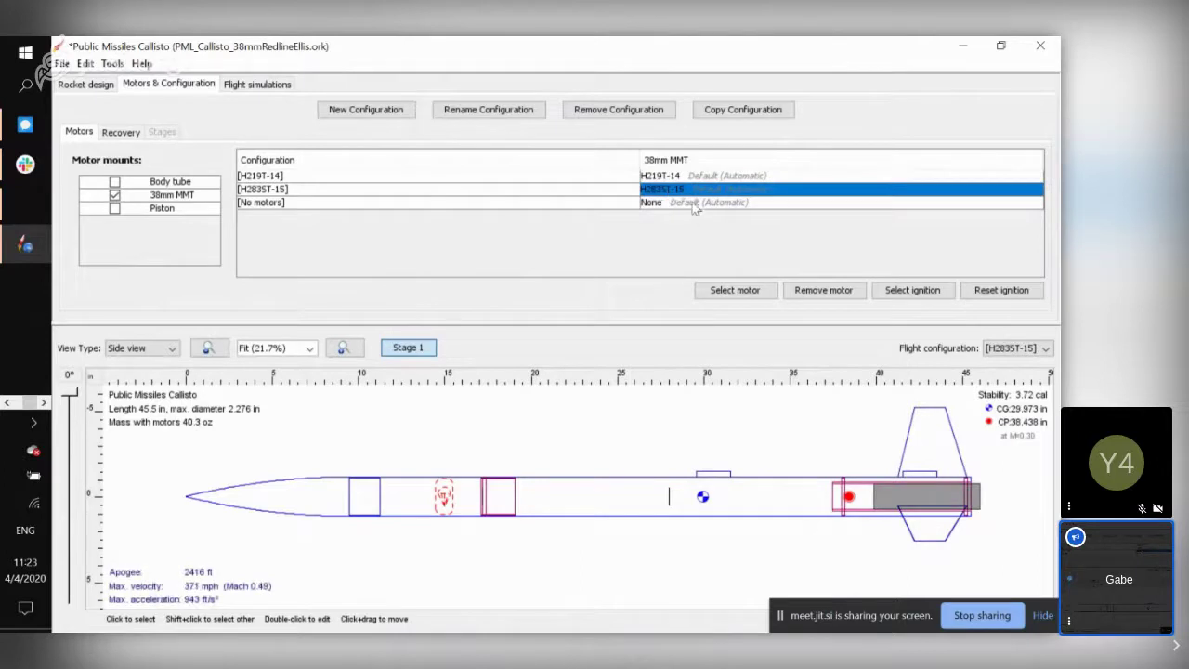
left_click(695, 209)
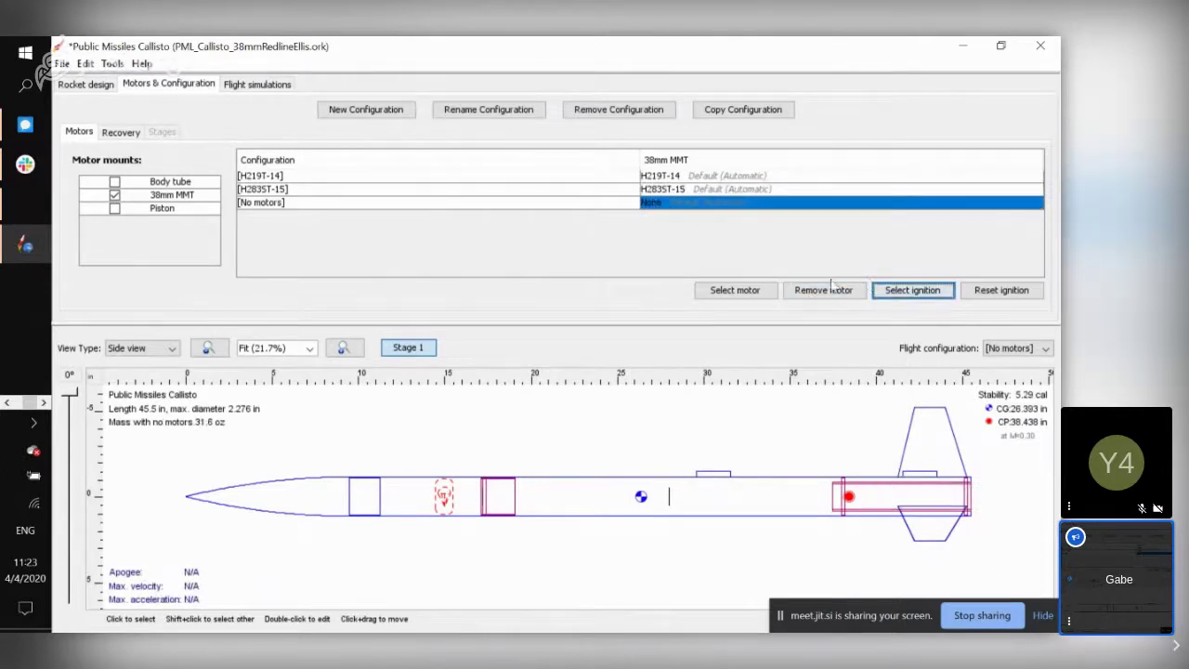
left_click(294, 203)
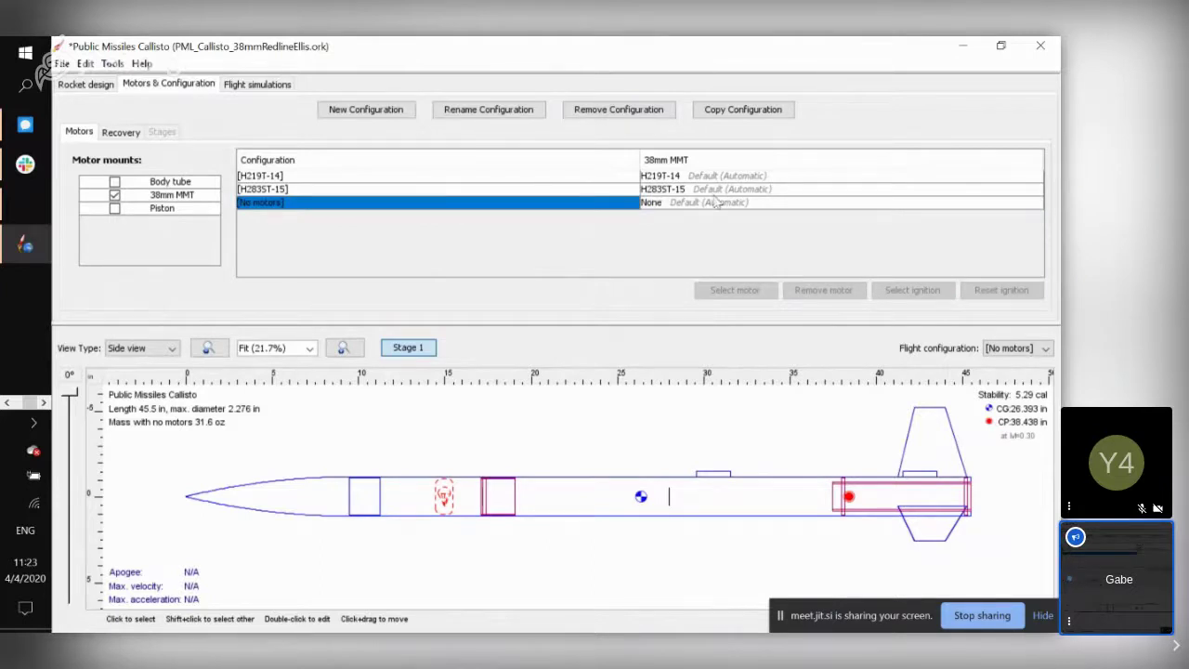
left_click(691, 178)
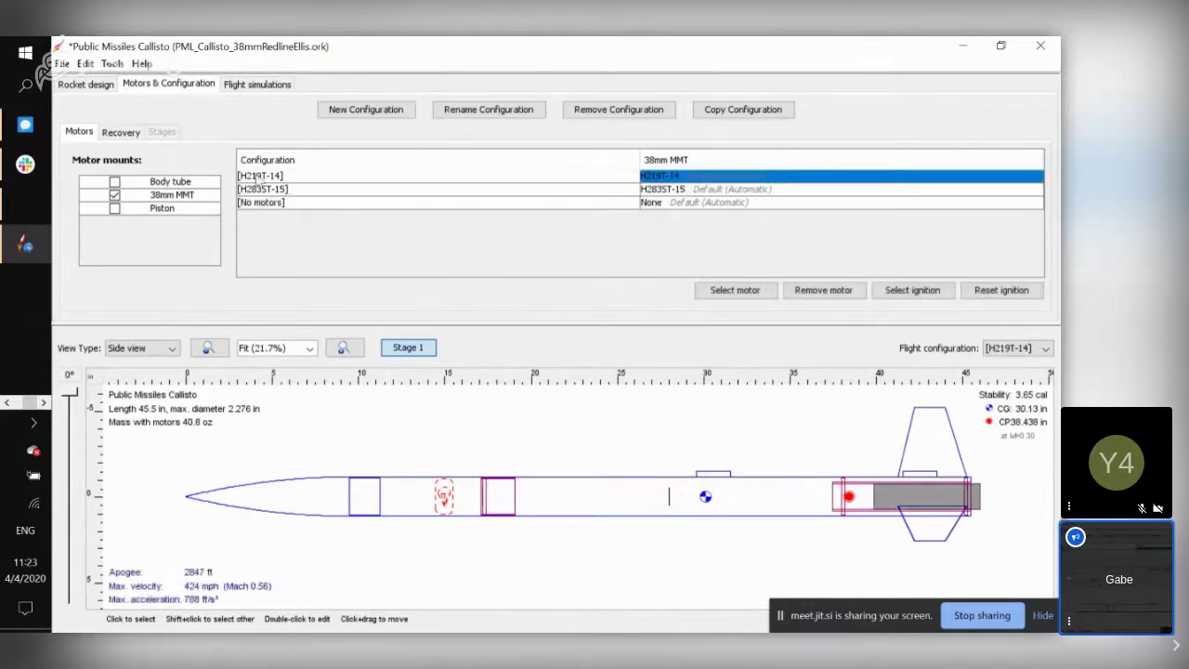
left_click(269, 178)
left_click(269, 189)
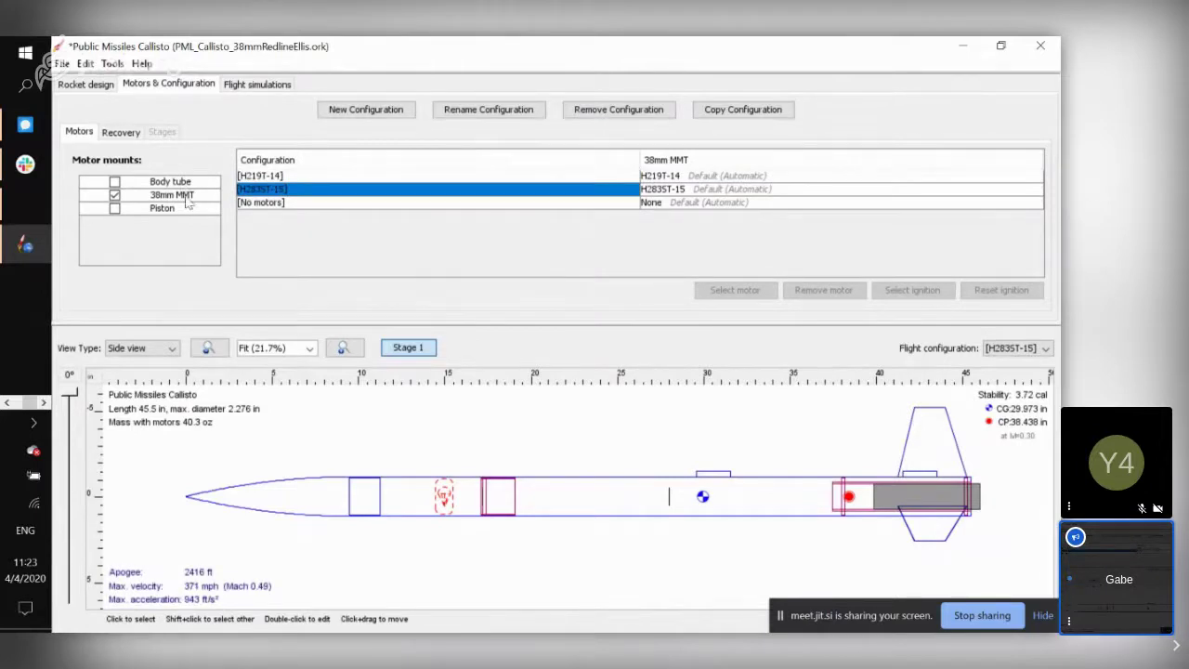
left_click(691, 188)
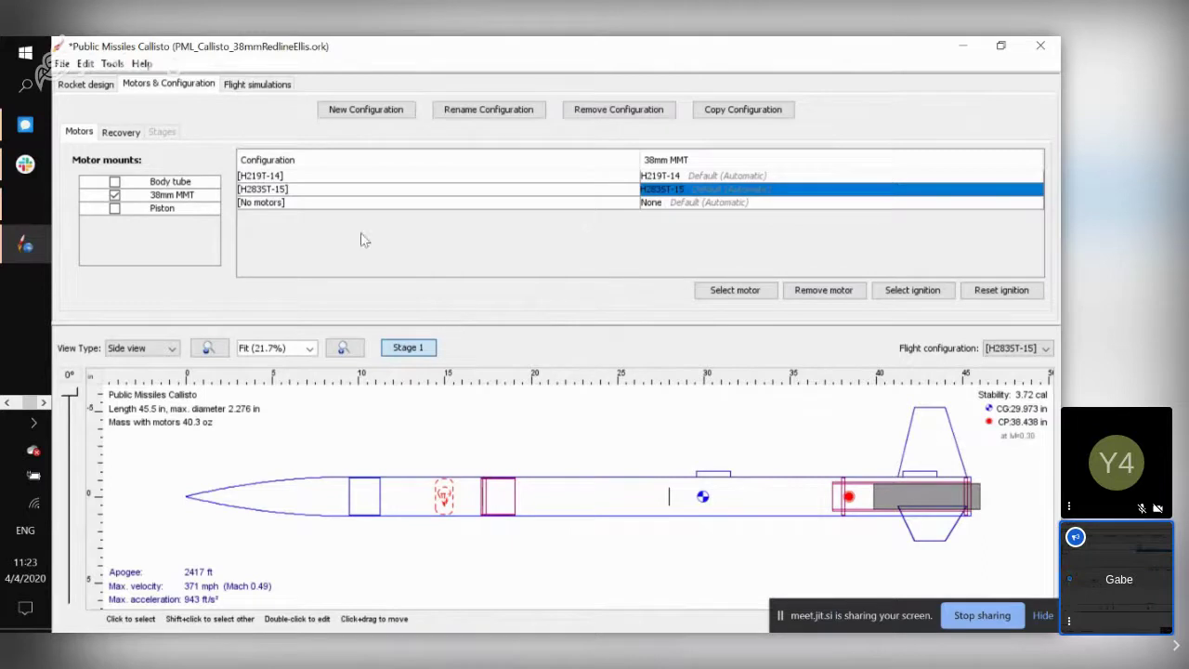
Check the parachute deployment settings for the H219T-14 configuration and view the list of flight simulations.
left_click(122, 133)
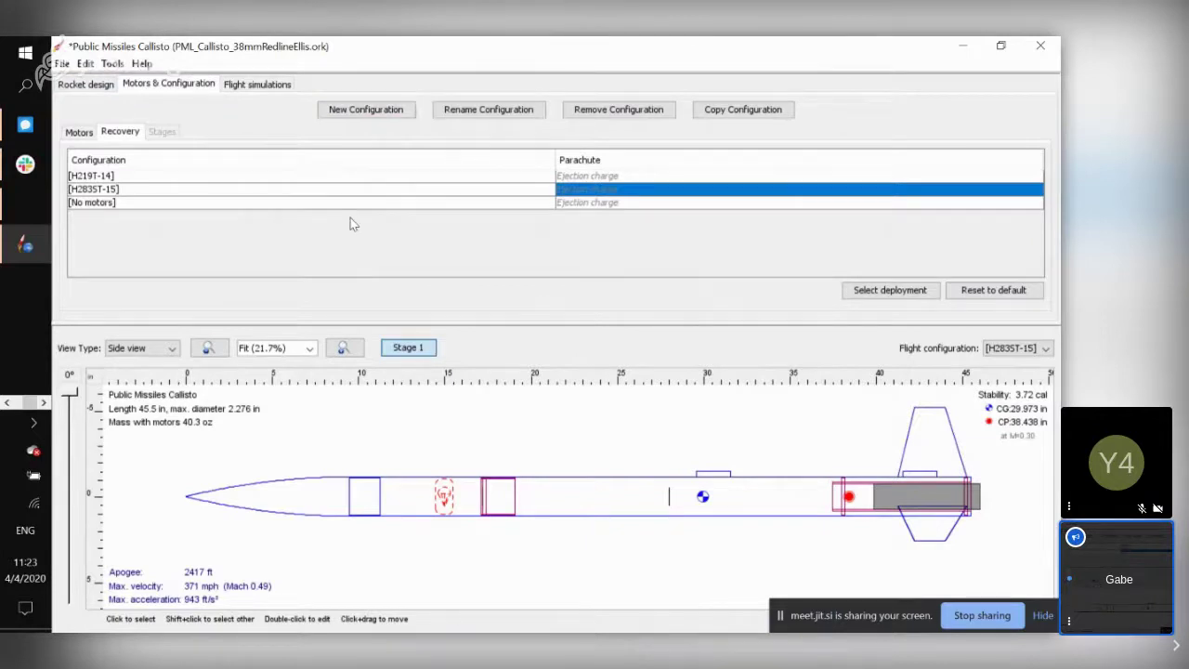
left_click(100, 177)
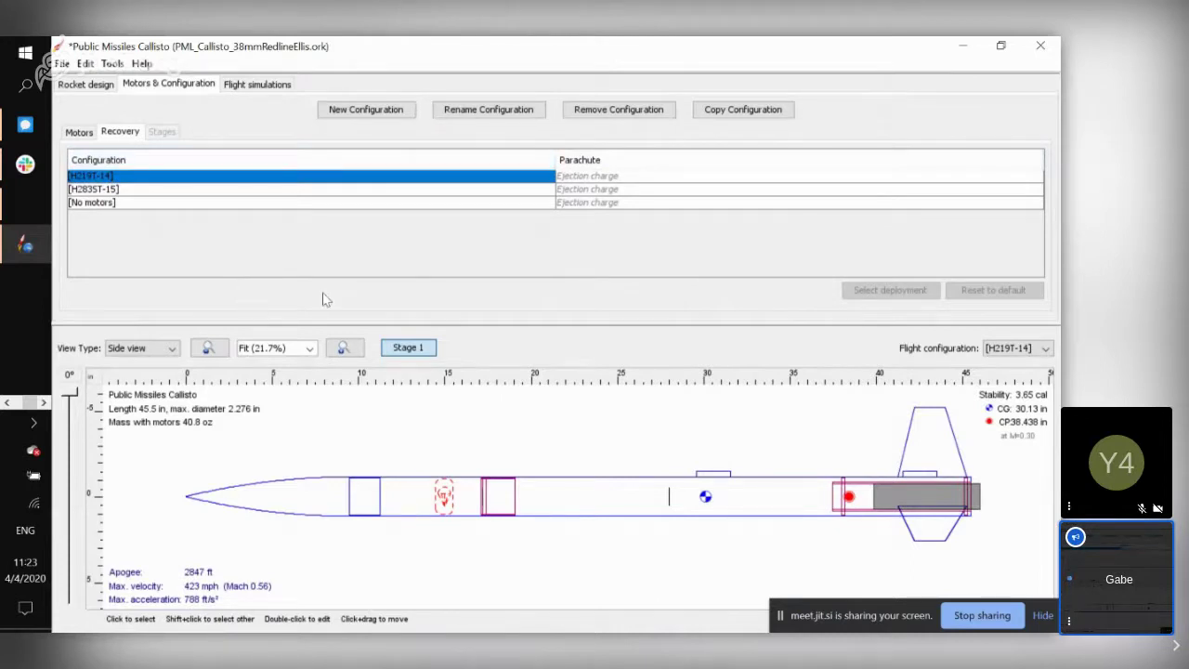
left_click(235, 85)
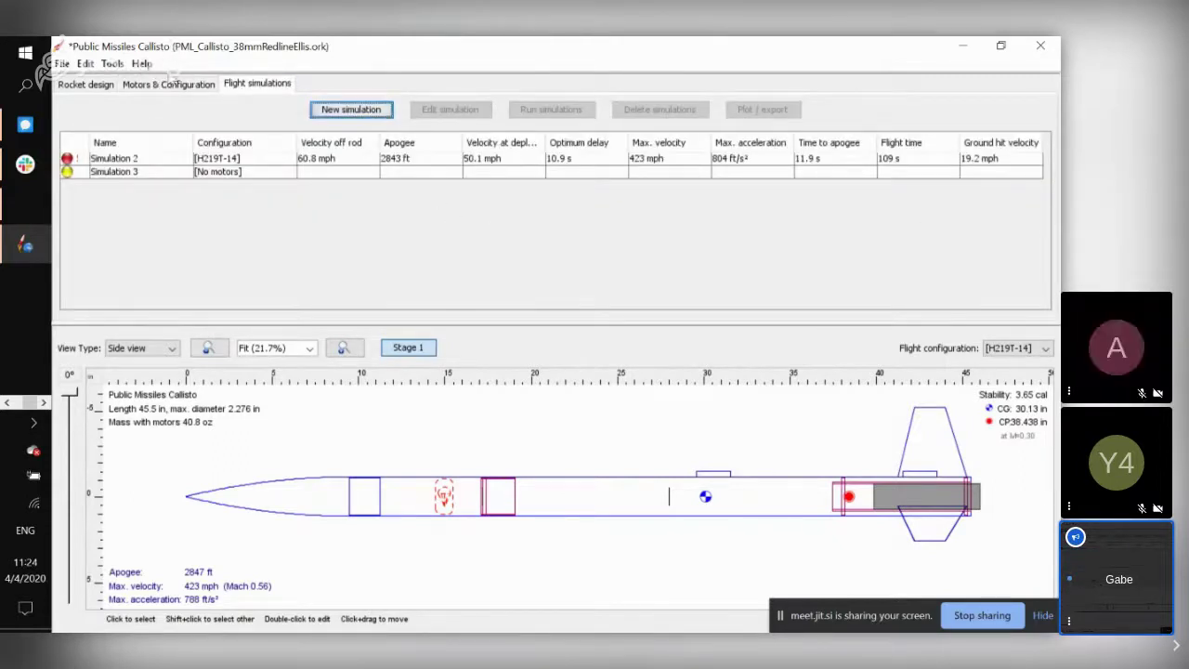
Return to the motor configurations and review H219T-14 and H283ST-15 again.
left_click(170, 84)
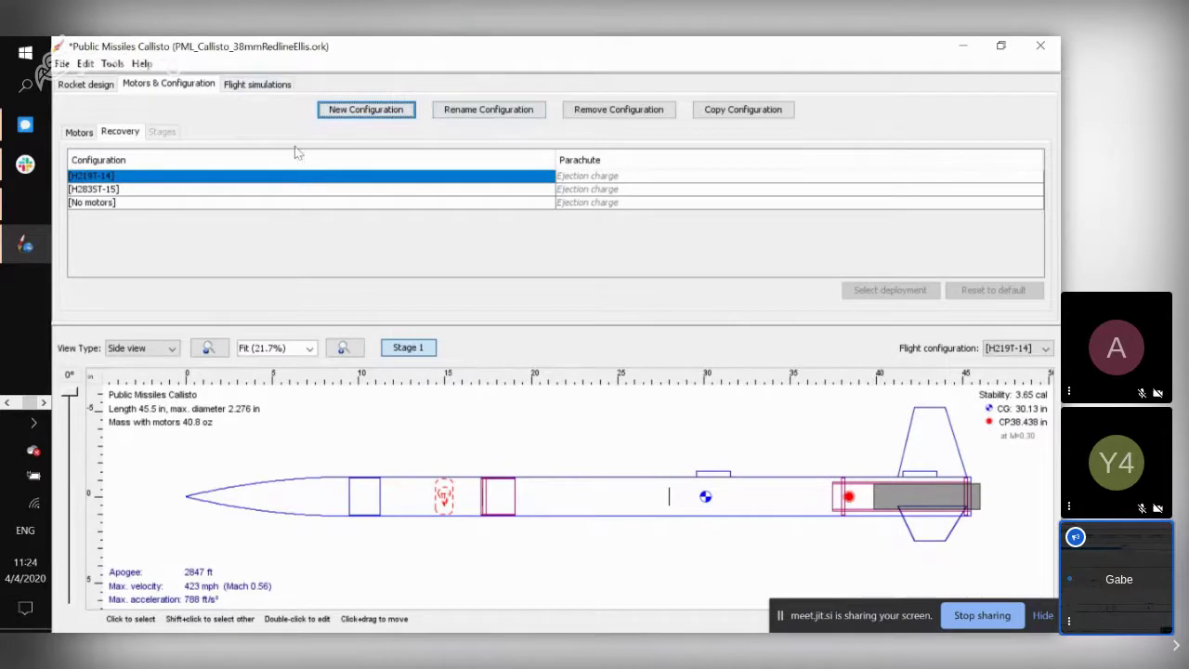
left_click(78, 132)
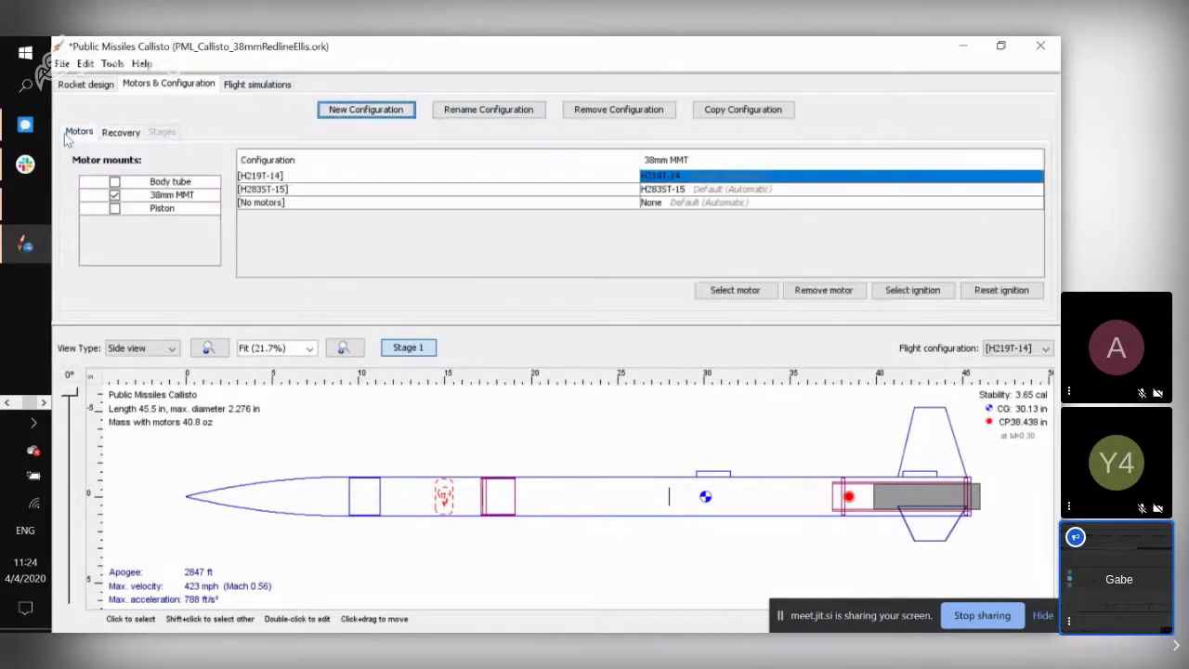
left_click(289, 176)
left_click(305, 190)
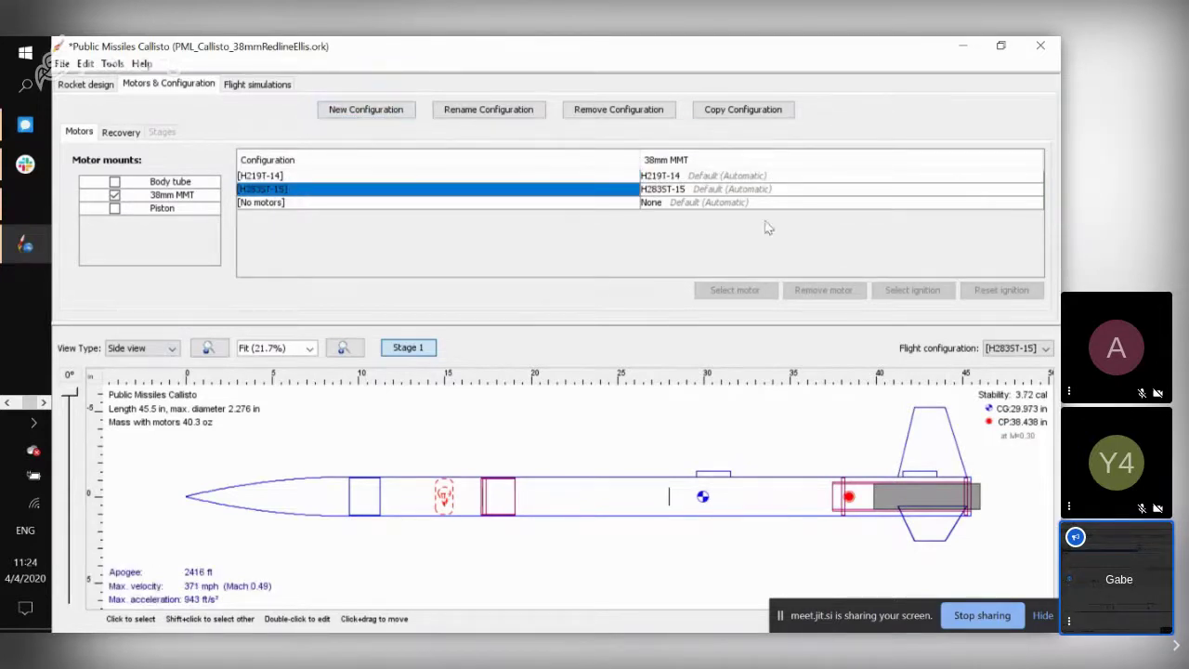
Open Simulation 2 from the flight simulations for editing and review its launch conditions.
left_click(260, 84)
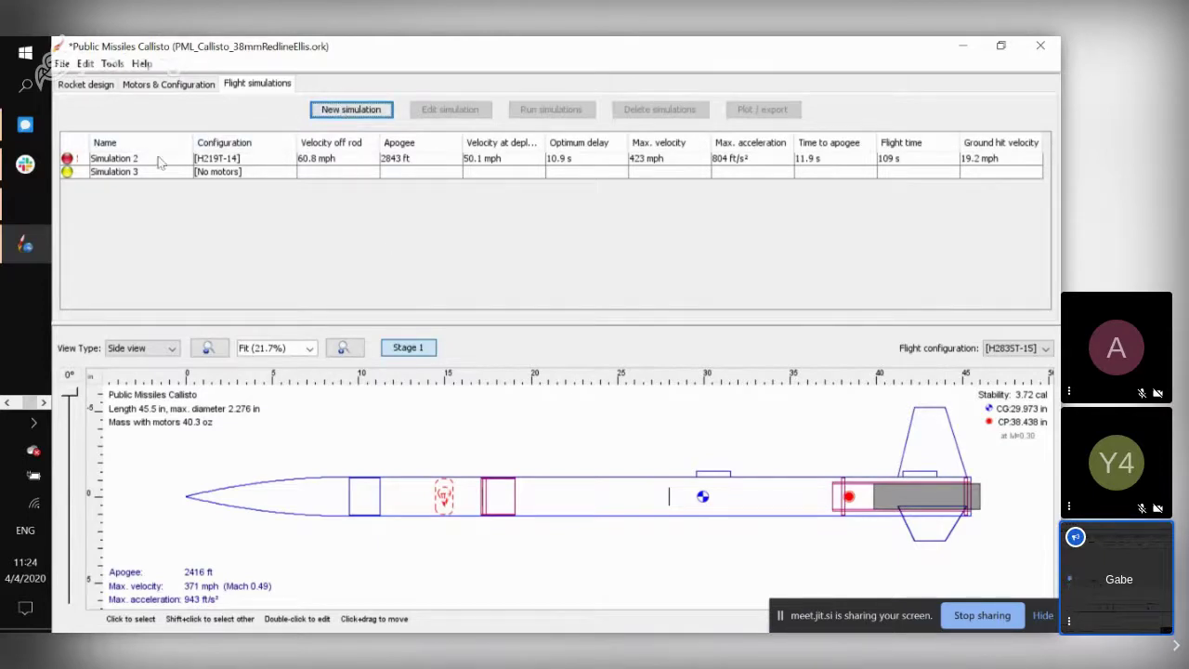
left_click(436, 158)
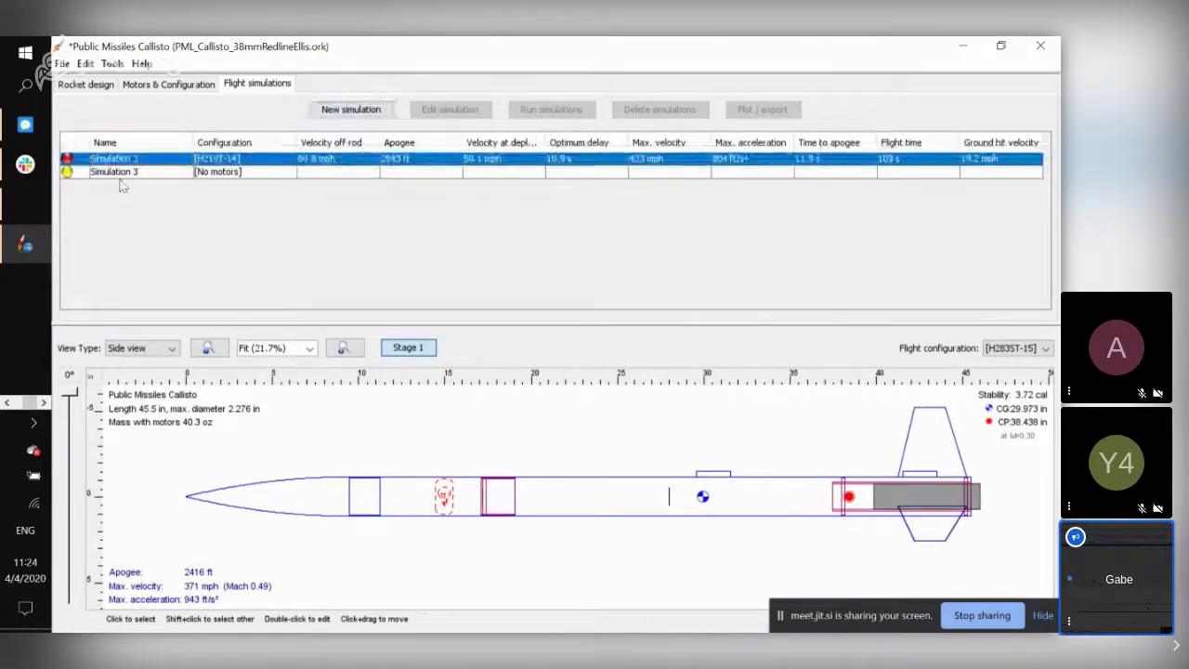
left_click(276, 163)
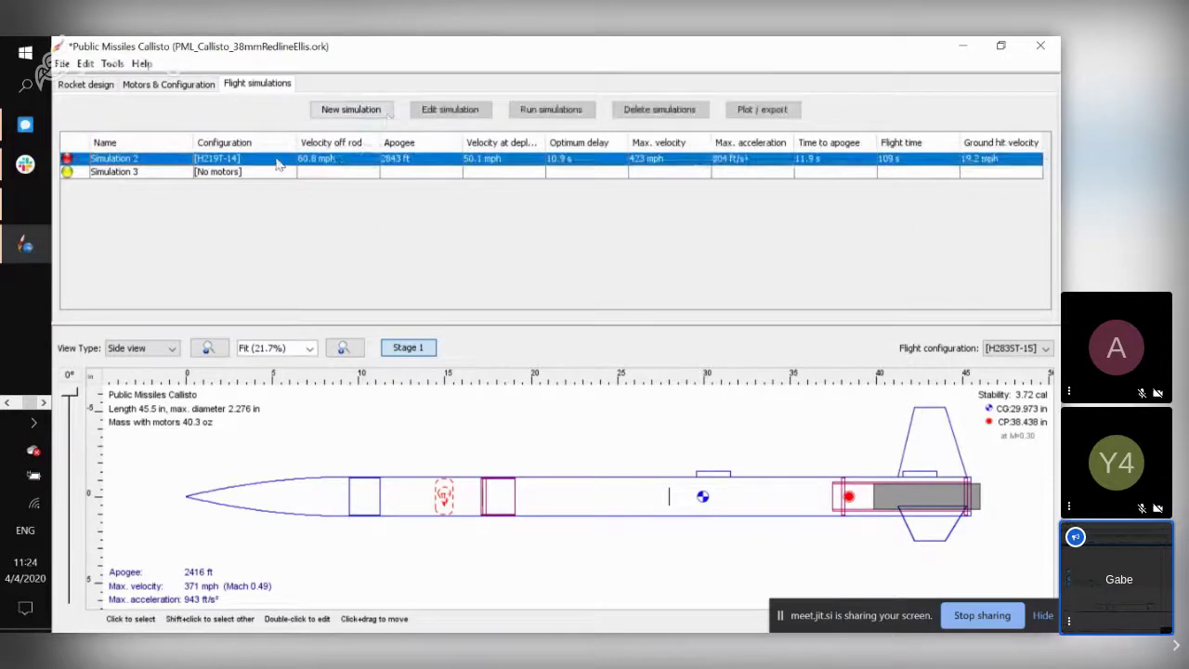
left_click(472, 110)
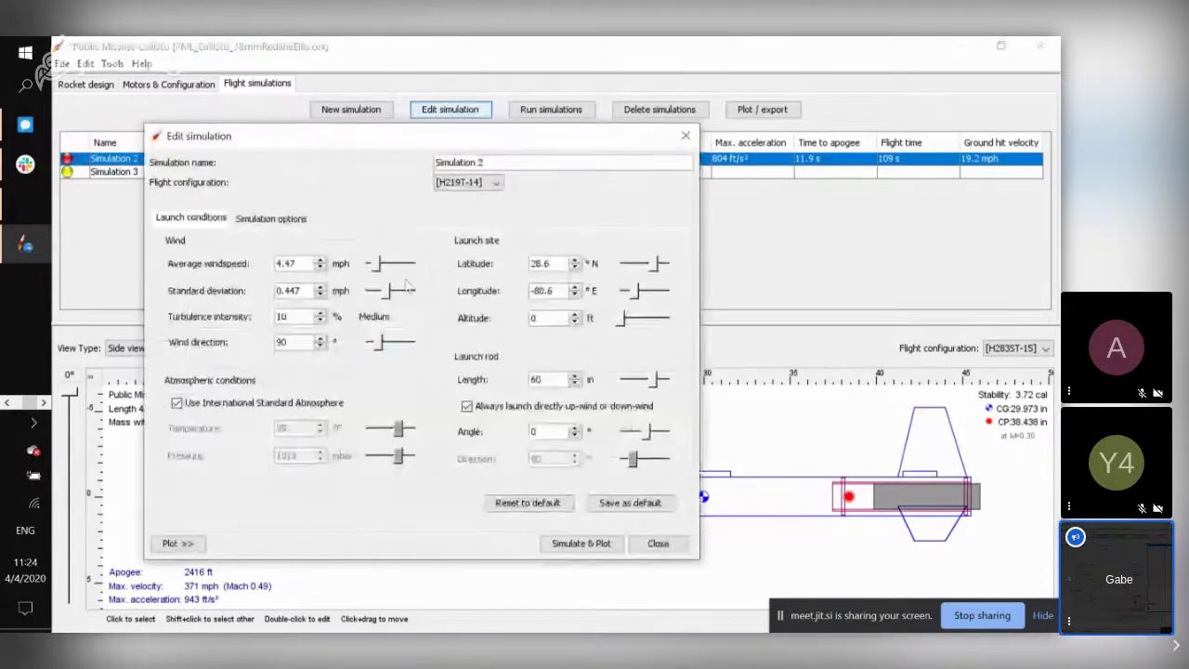
left_click_drag(354, 143, 367, 91)
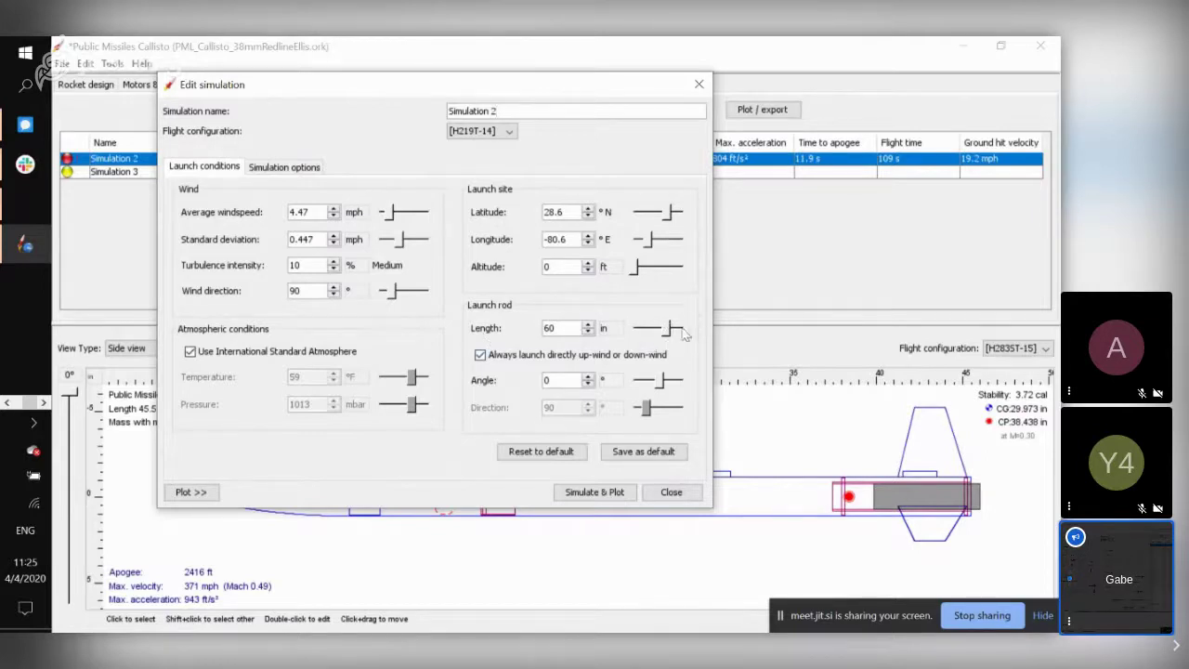
Turn the International Standard Atmosphere option off to show the temperature and pressure settings, and turn it back on.
left_click(479, 354)
left_click(190, 353)
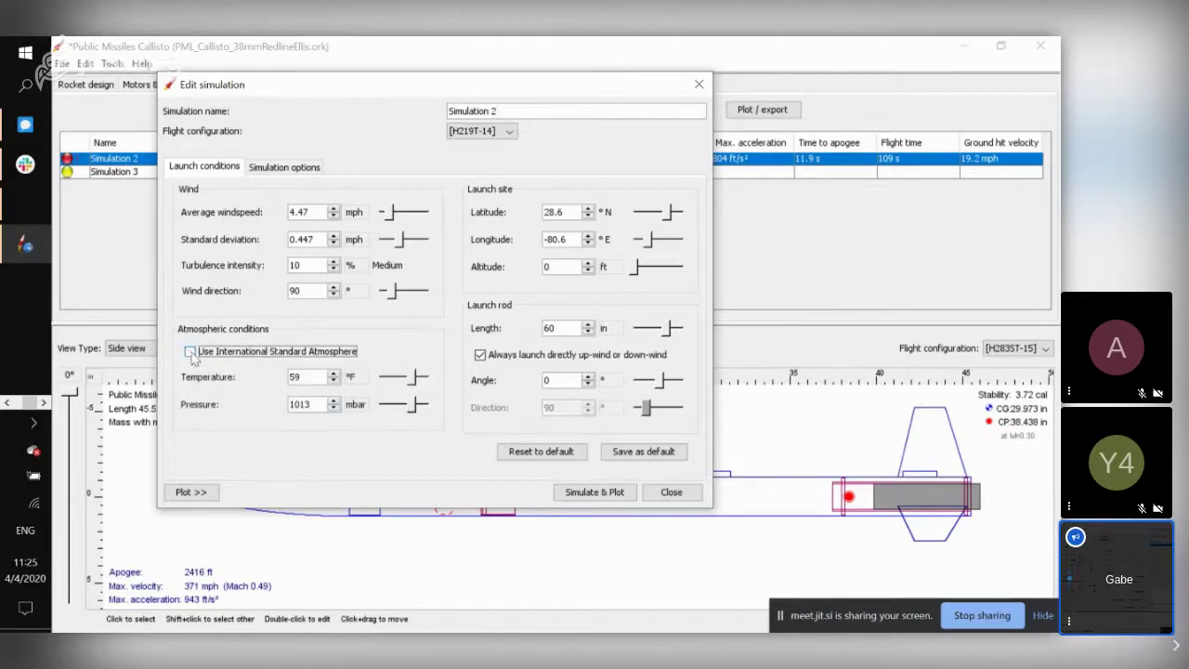
left_click(190, 352)
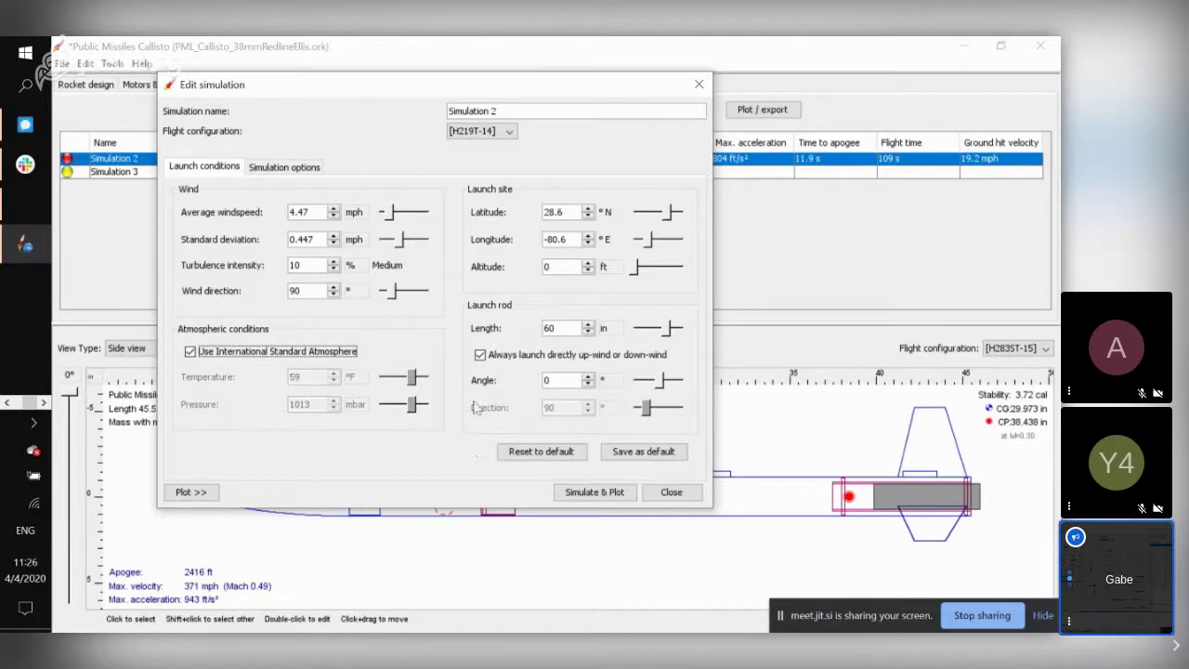
Set the launch rod angle to 2° and review the simulation options of Simulation 2.
left_click(588, 382)
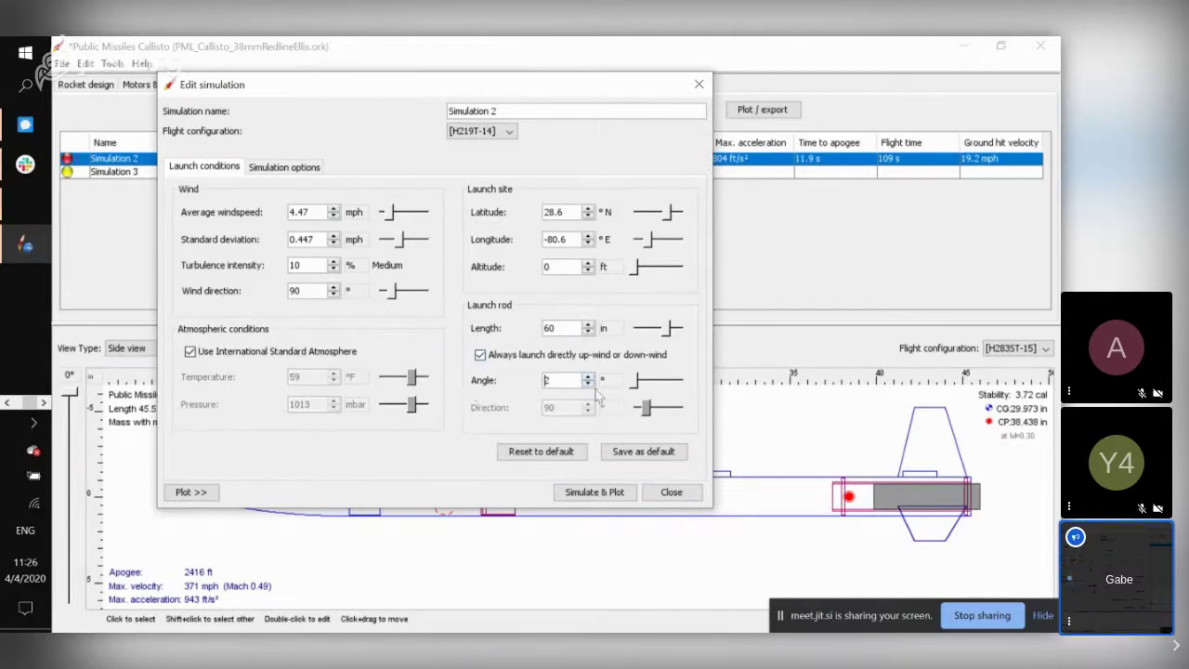
left_click(285, 171)
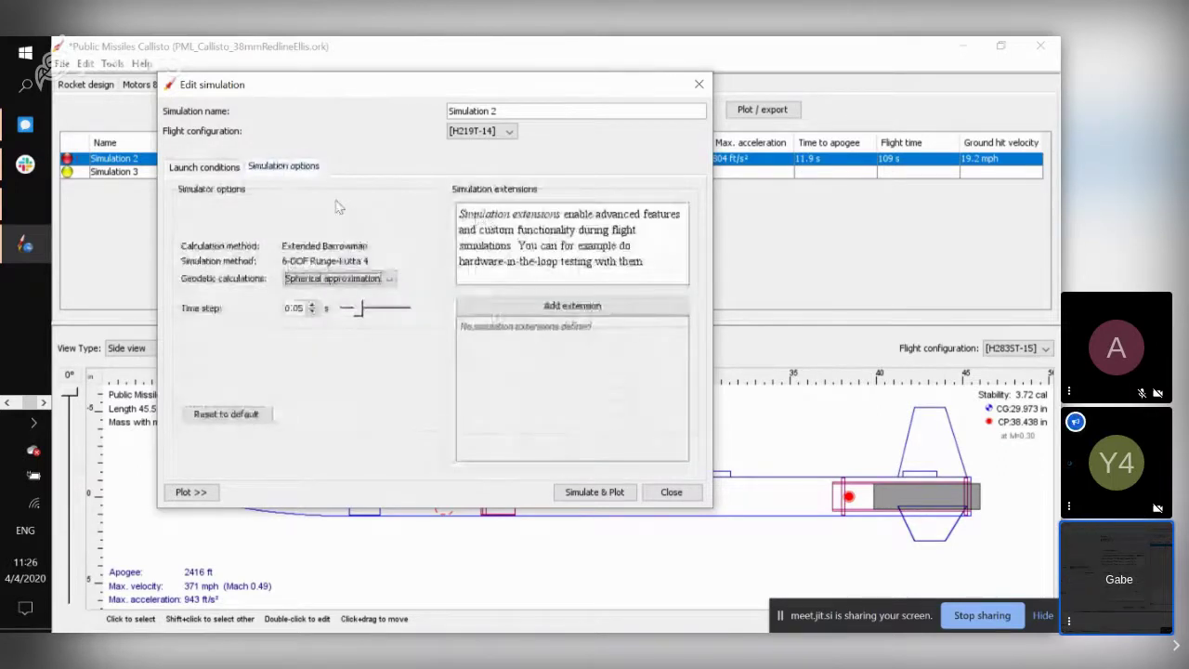
left_click(206, 167)
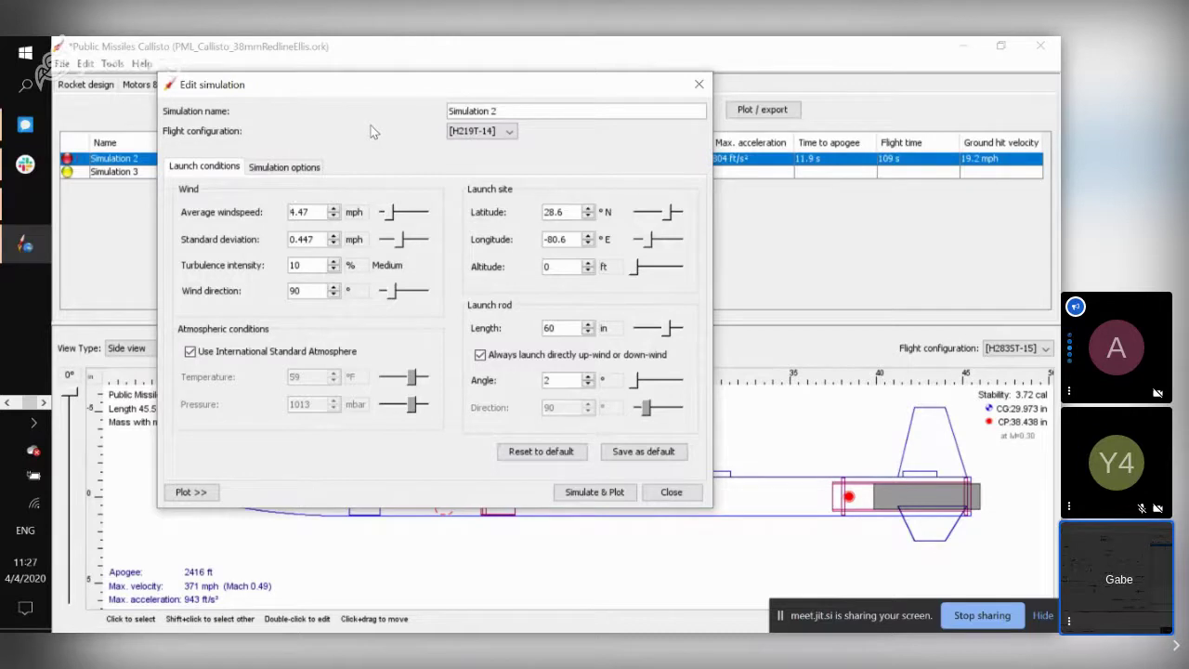
Set the launch site altitude to 3000 ft.
left_click(570, 269)
key("BackSpace")
type("3000")
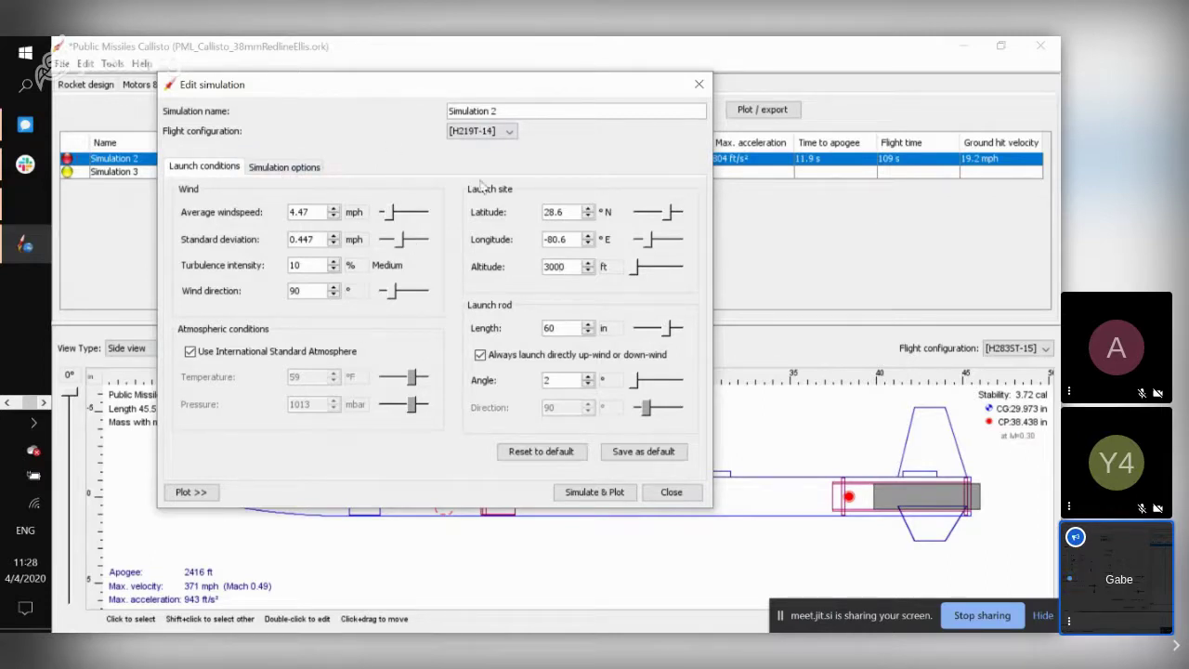
Keep the H219T-14 flight configuration, run Simulation 2, and plot altitude, vertical velocity, vertical acceleration and vertical orientation against time.
left_click(499, 134)
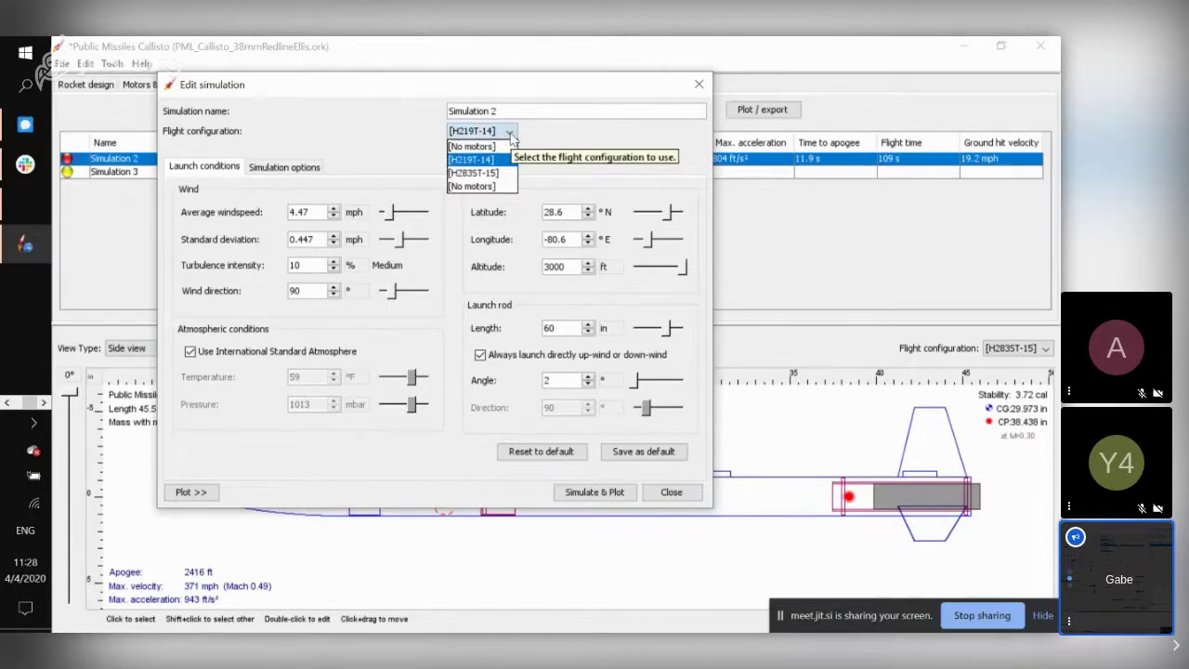
left_click(510, 137)
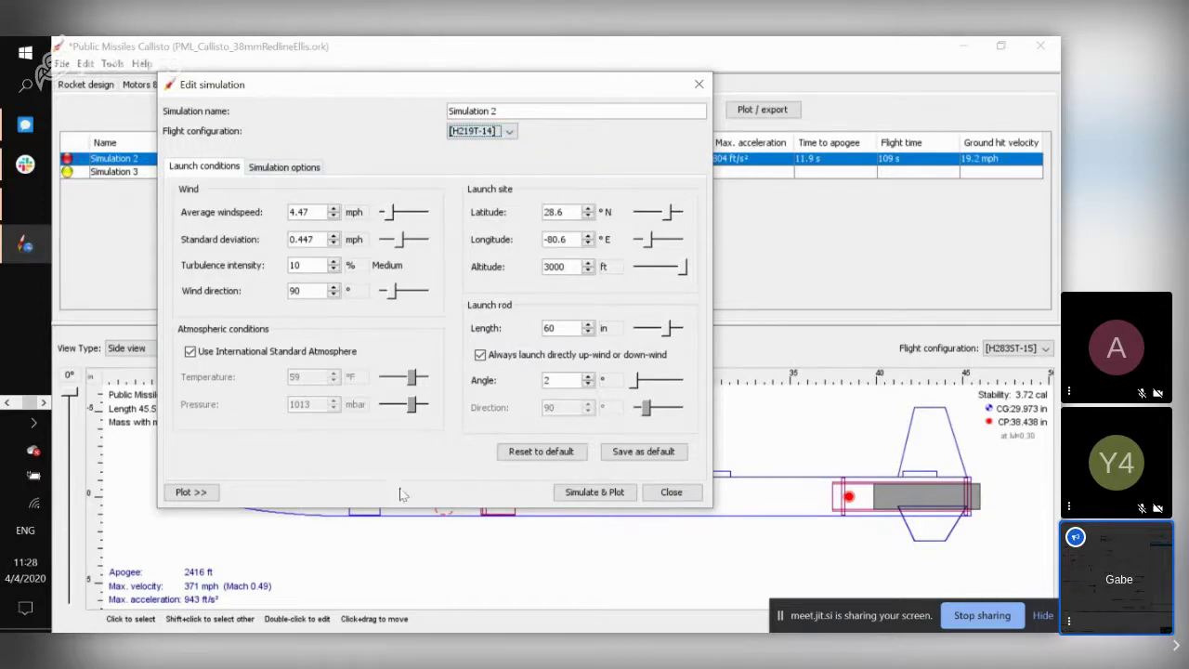
left_click(613, 496)
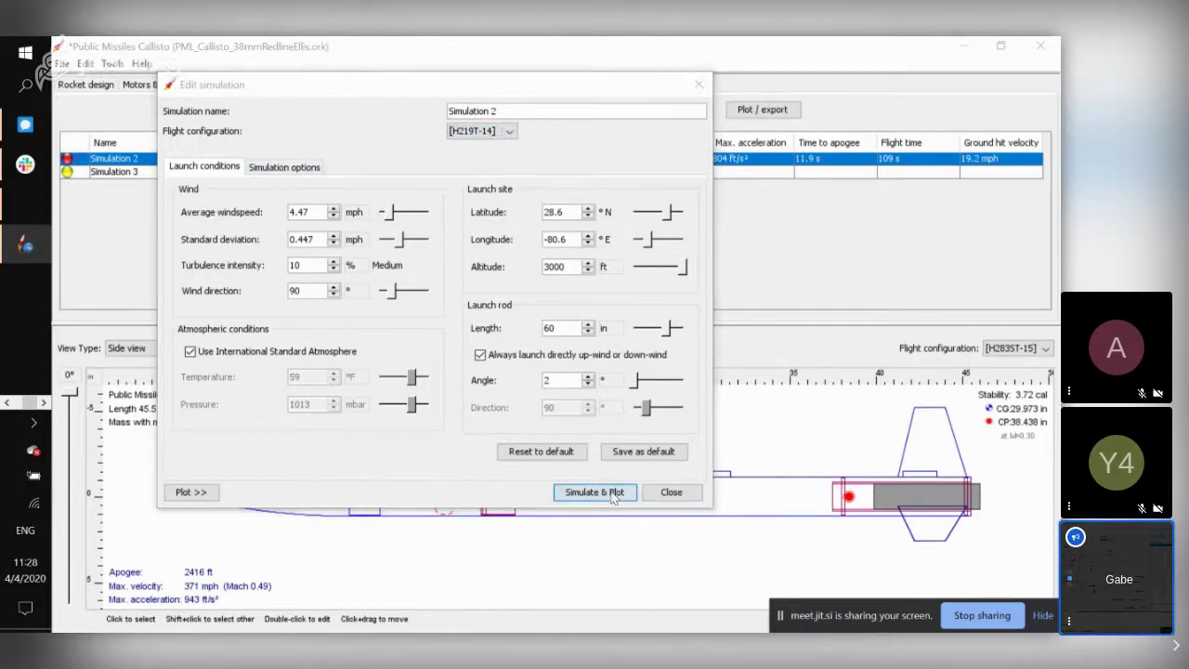
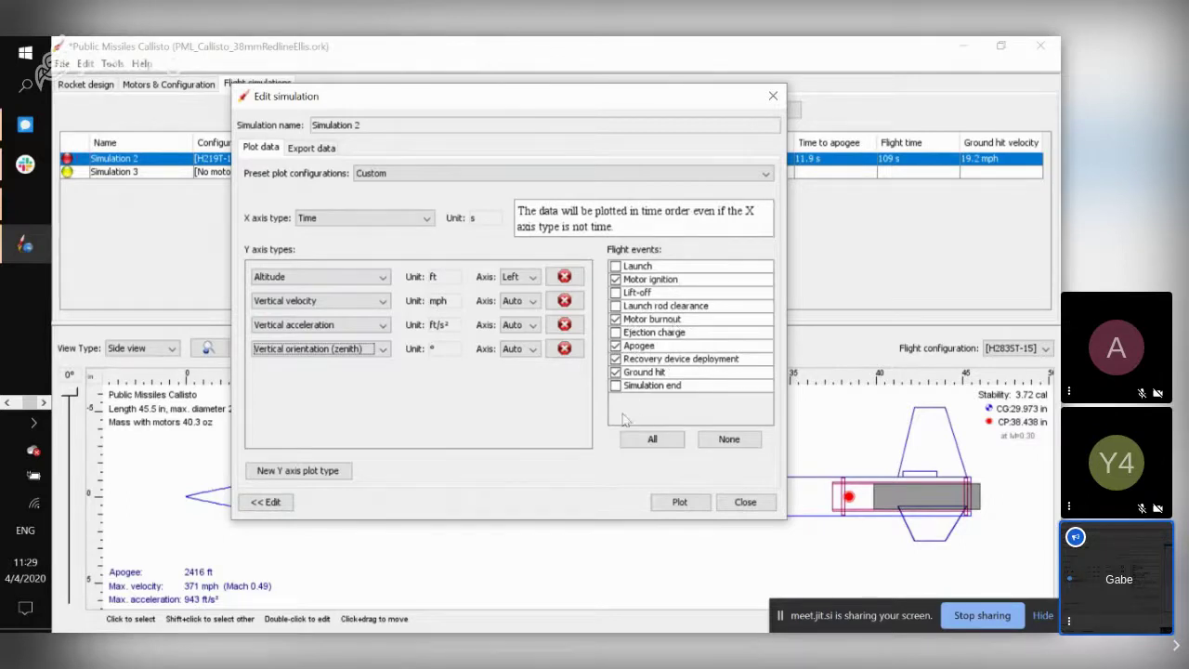
left_click(679, 503)
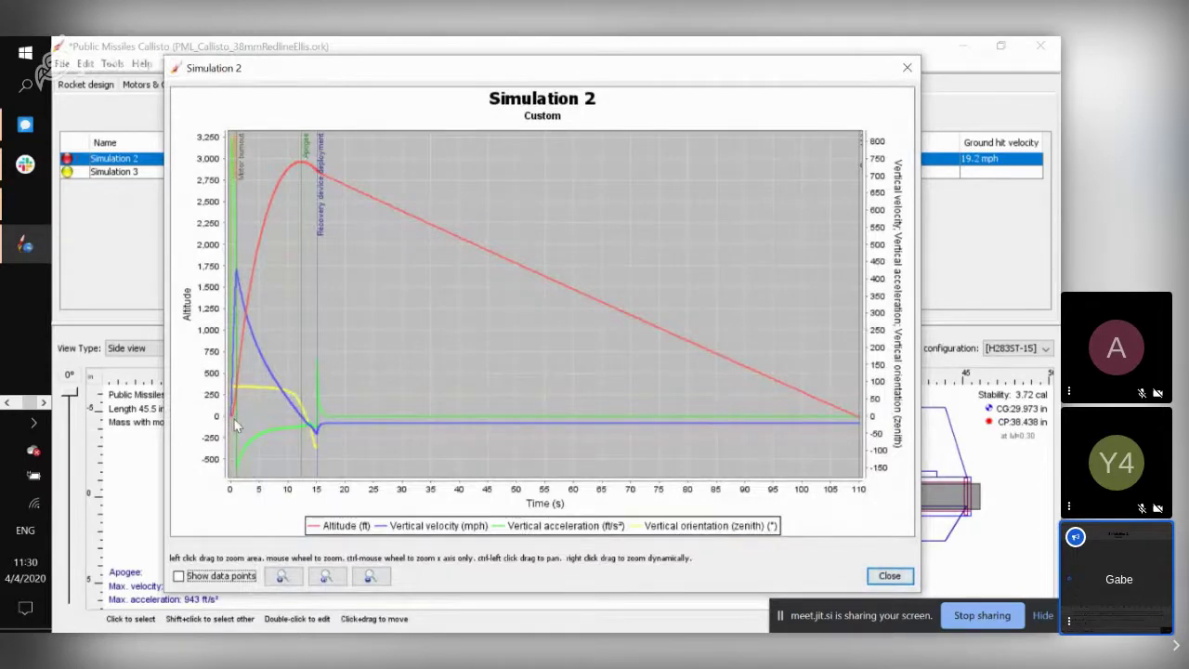
Close the Simulation 2 plot and check the status and results of the listed simulations.
left_click_drag(441, 80, 474, 78)
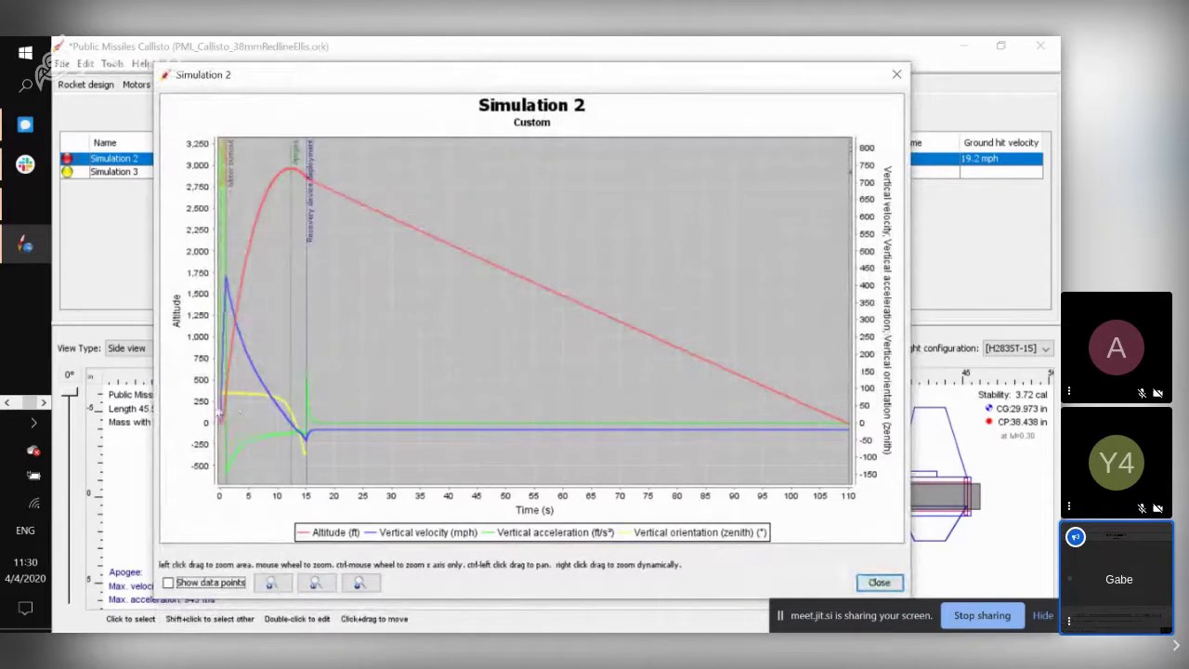
left_click_drag(502, 66, 506, 163)
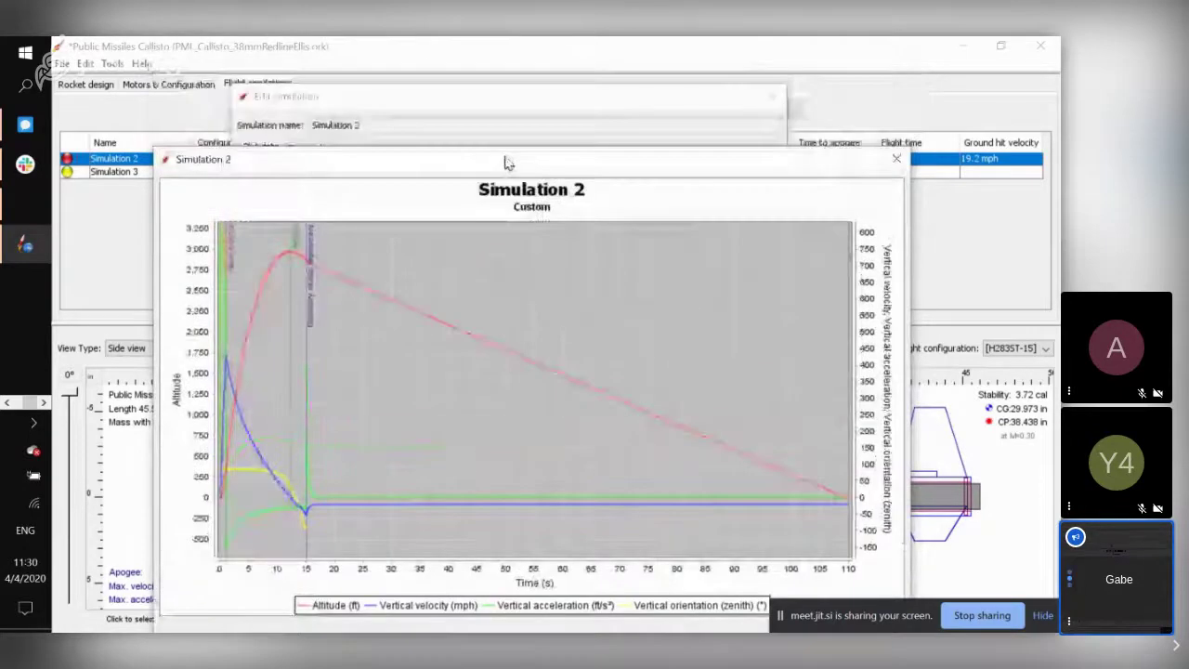
left_click(897, 160)
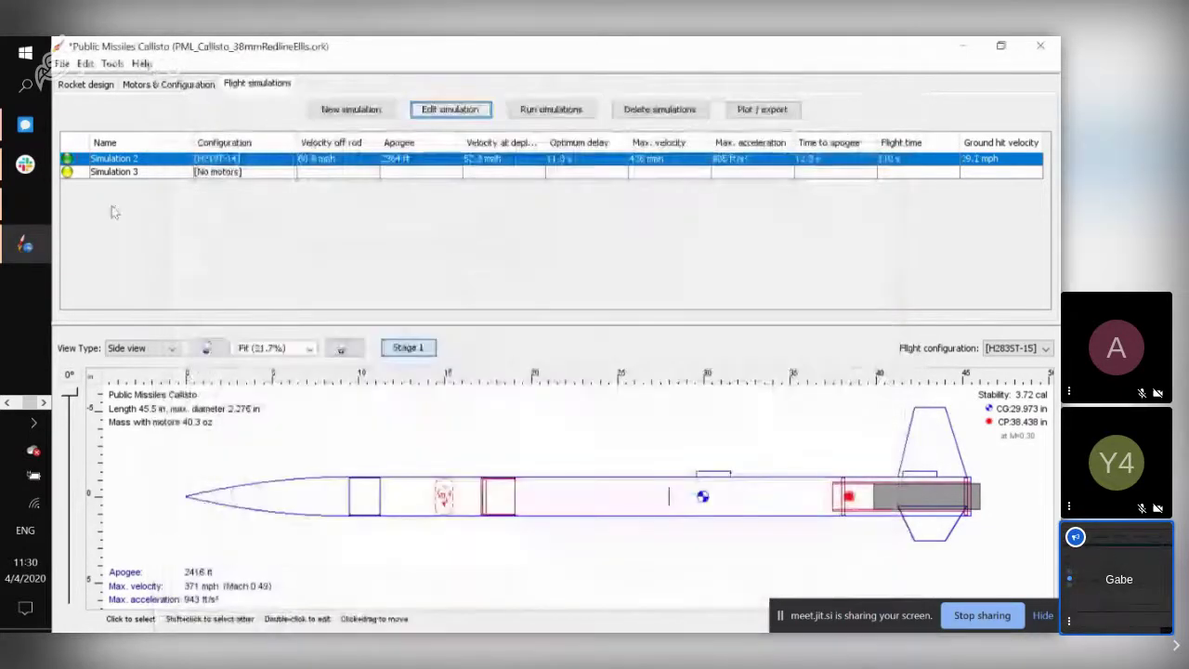
left_click(79, 171)
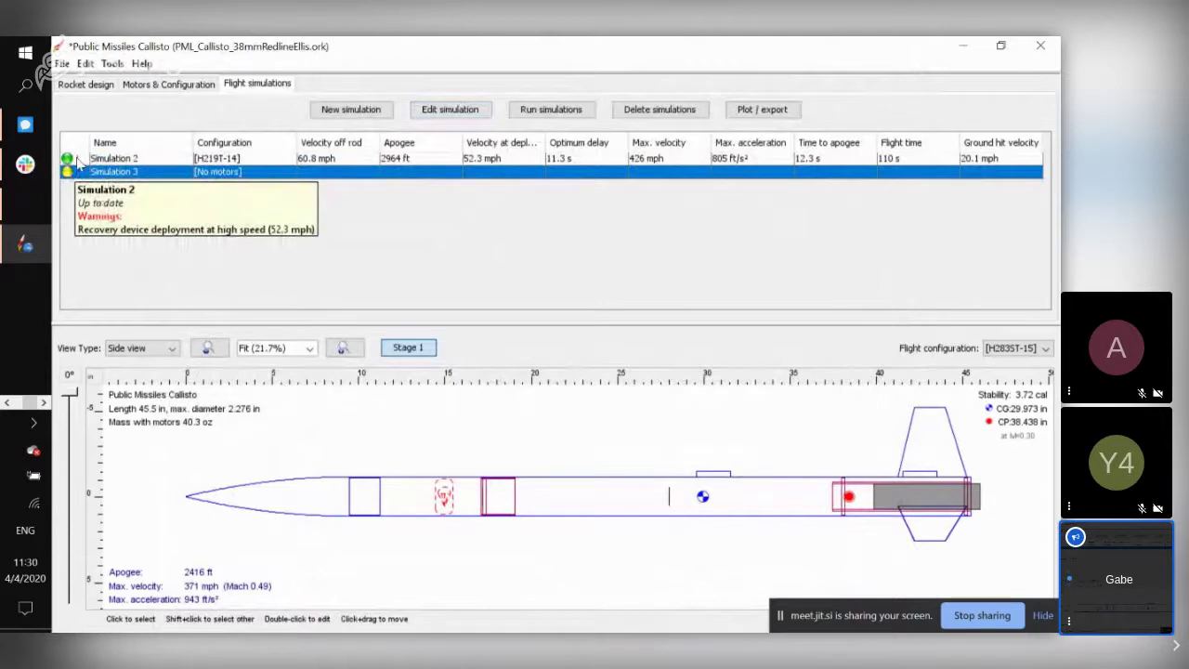
left_click(146, 159)
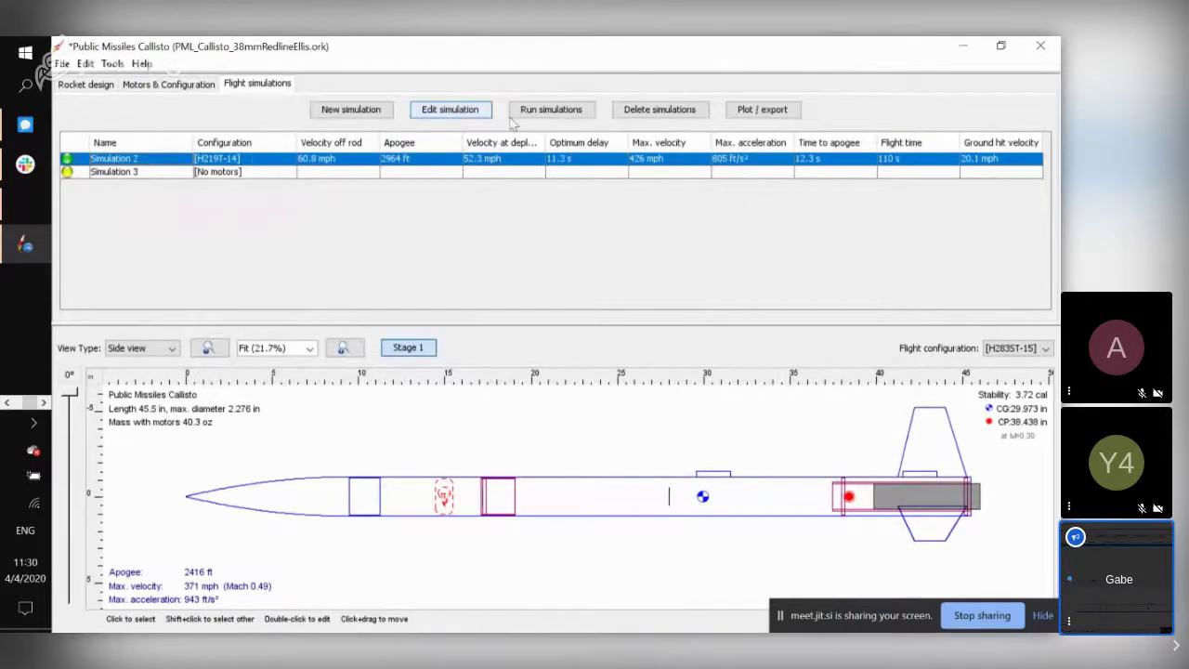
Plot Simulation 2 again with the same custom variables, magnify the ascent area, and restore the full graph.
left_click(543, 111)
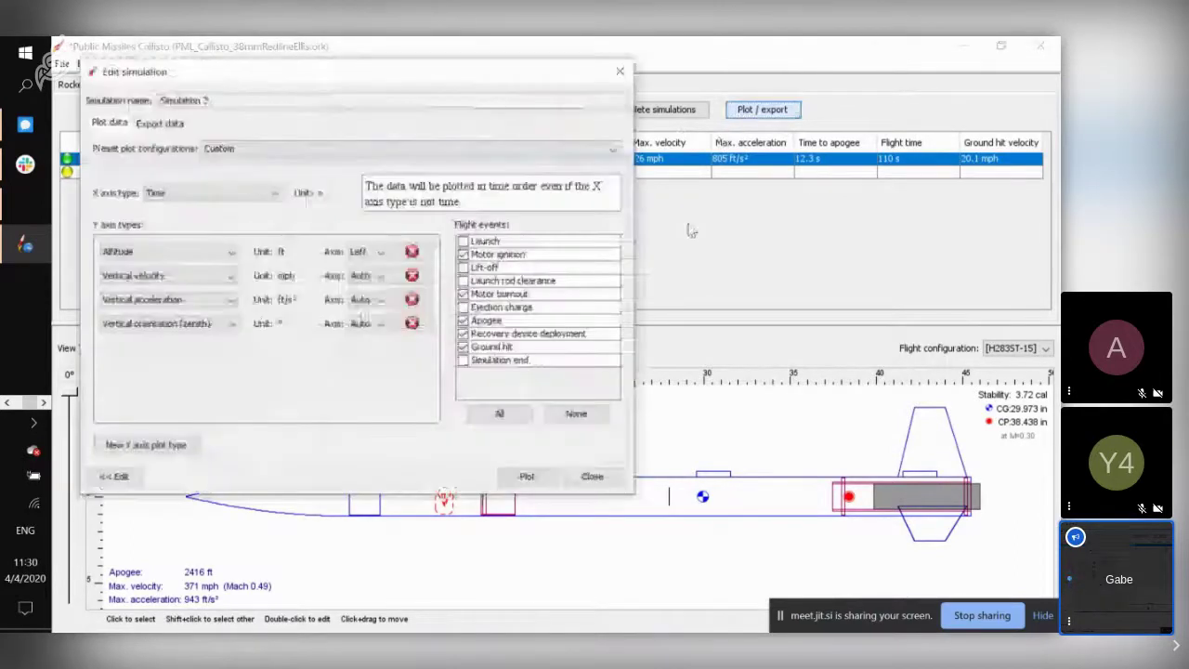
left_click(526, 478)
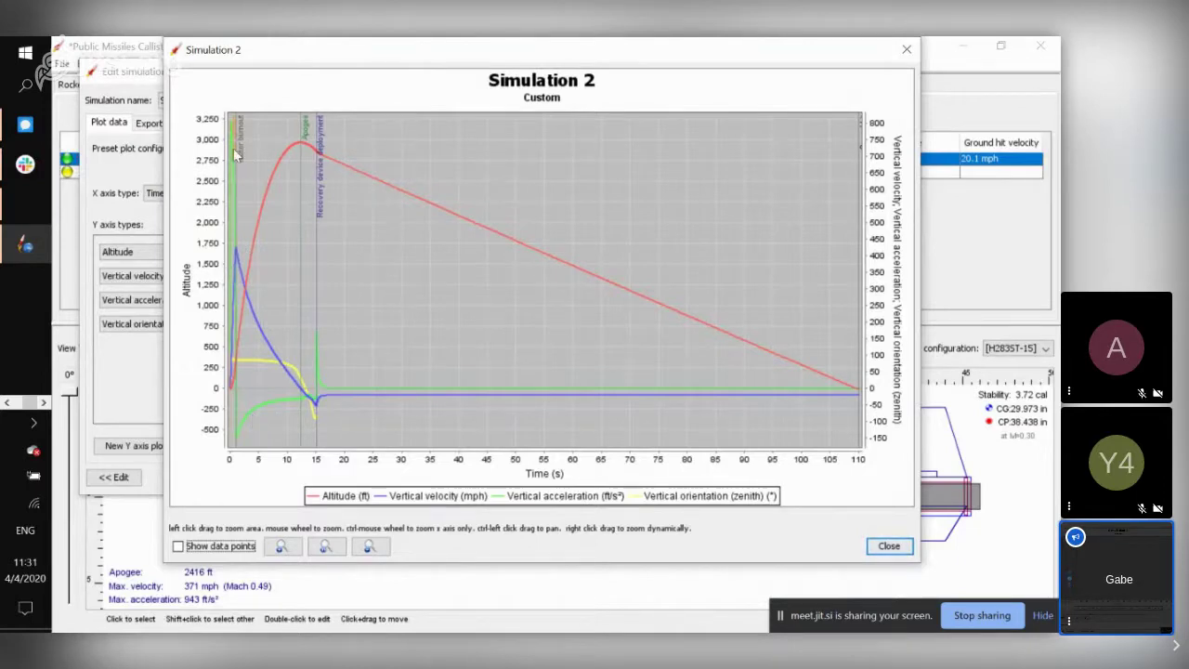
left_click_drag(235, 122, 576, 368)
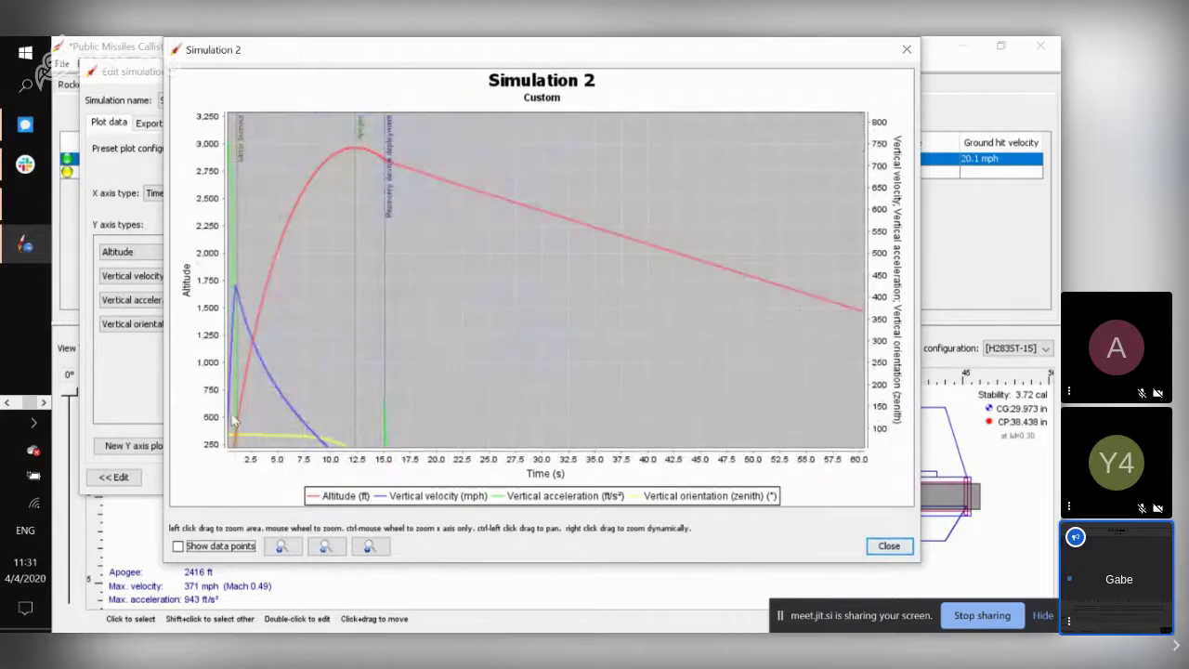
left_click_drag(344, 324, 292, 273)
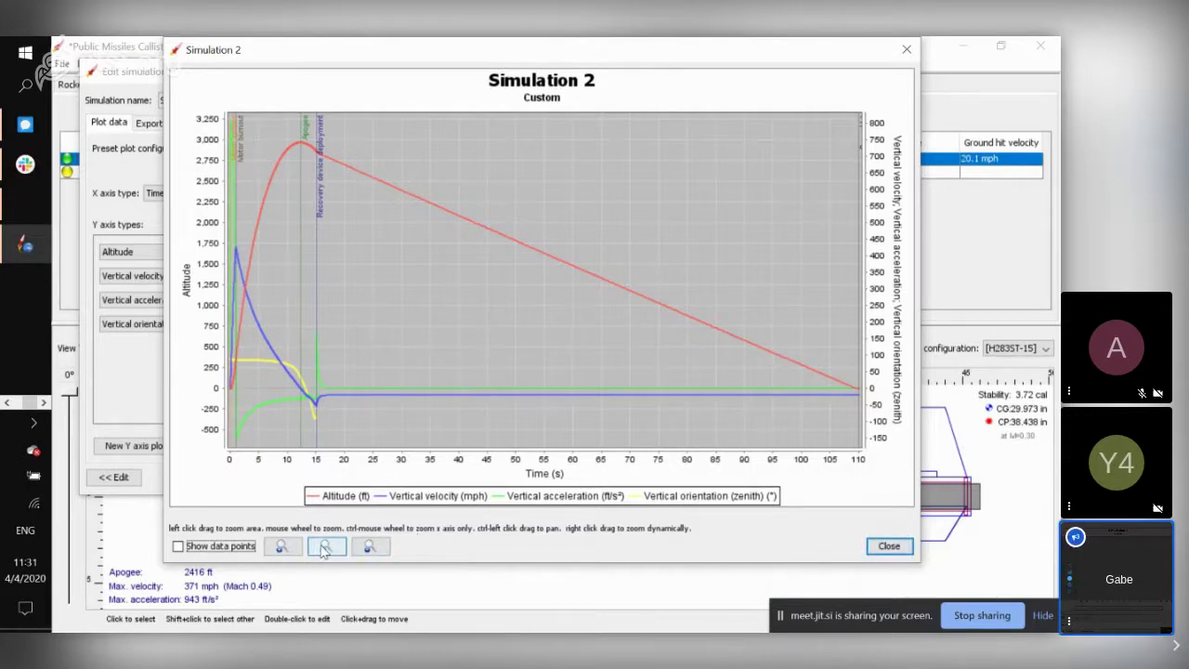
Demonstrate zooming the Simulation 2 plot in and out and fitting the whole flight back into view.
scroll(349, 381, "up", 5)
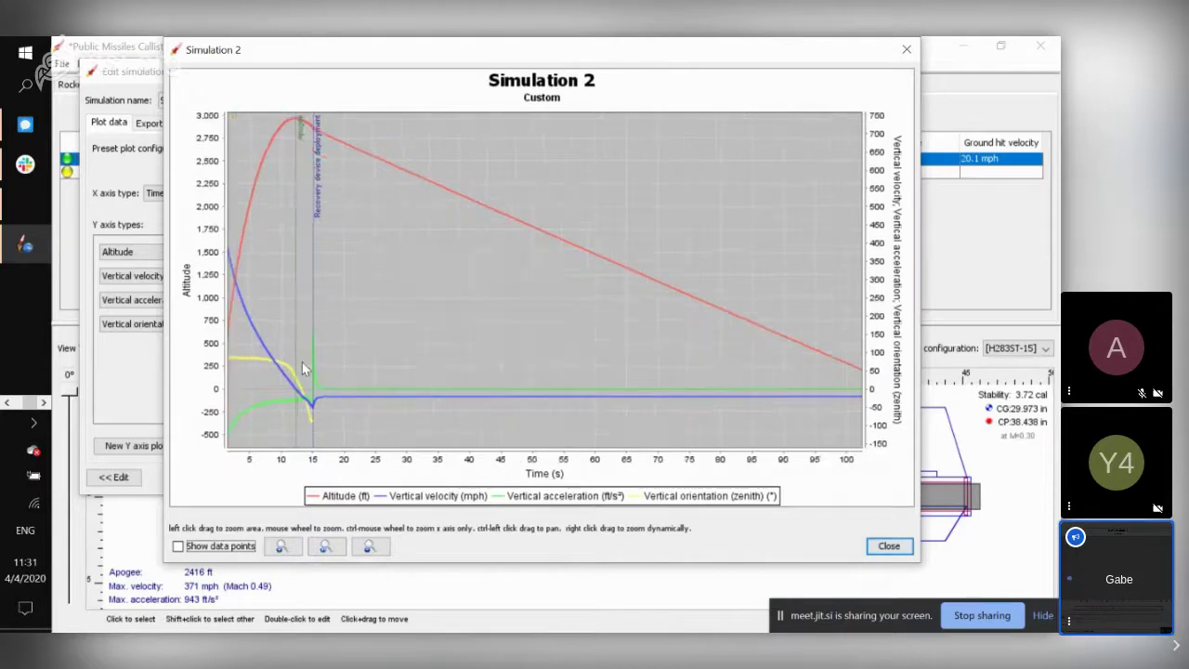
scroll(247, 374, "down", 6)
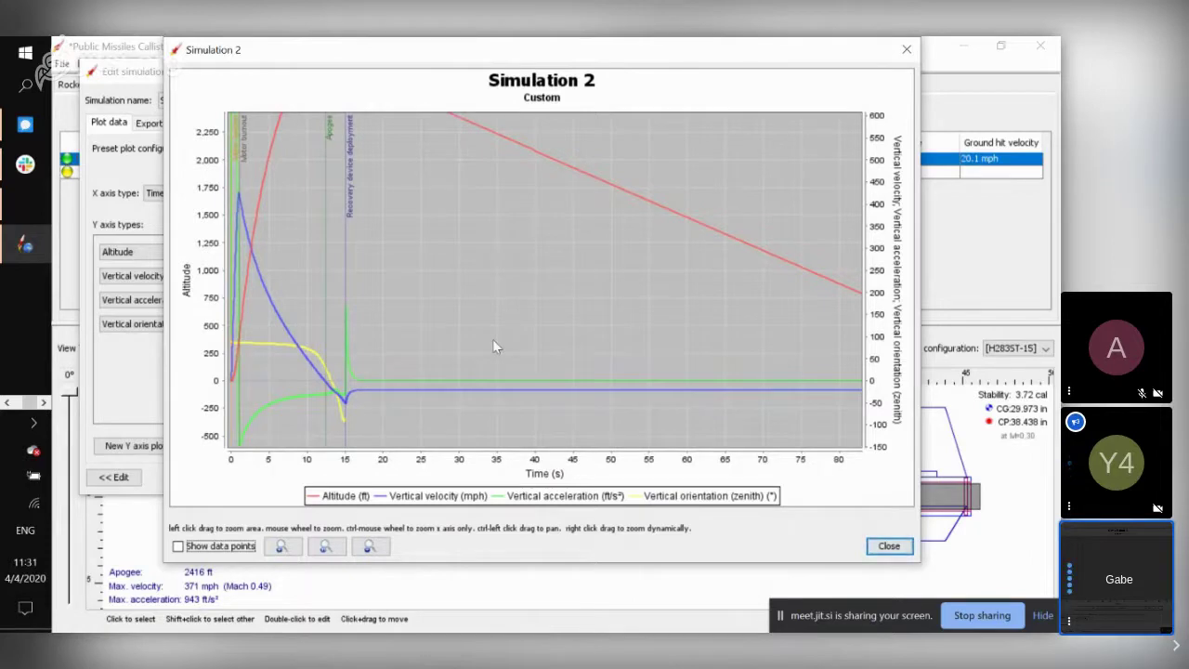
left_click(284, 548)
left_click(326, 547)
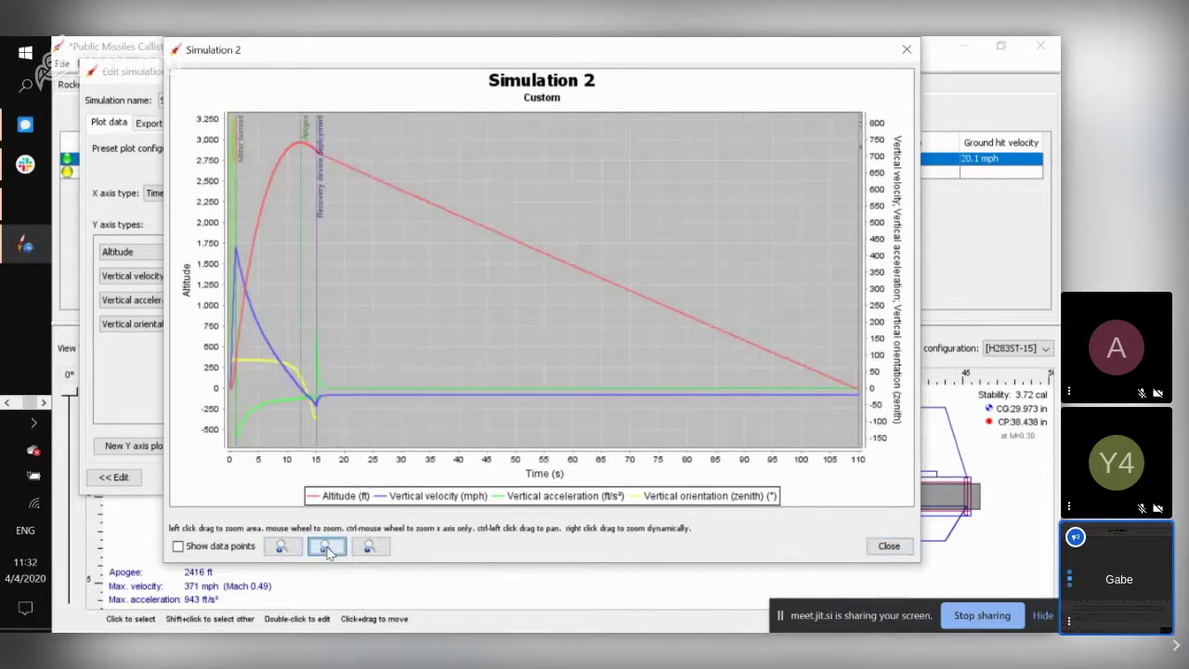
left_click(282, 547)
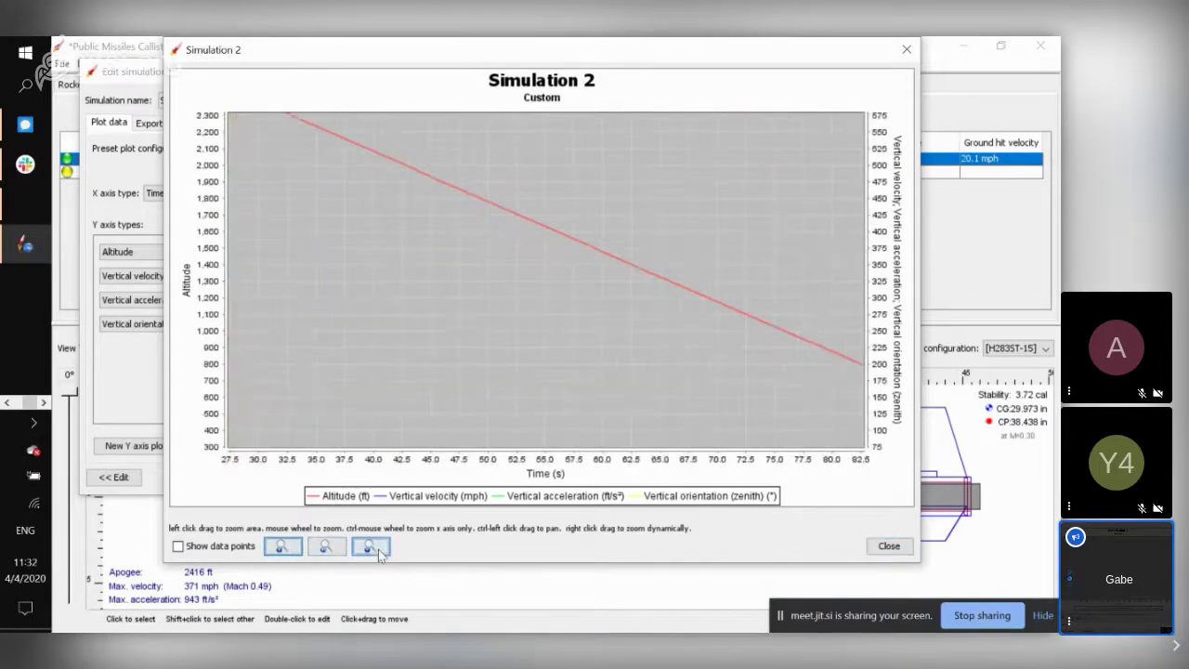
left_click(282, 547)
left_click(326, 547)
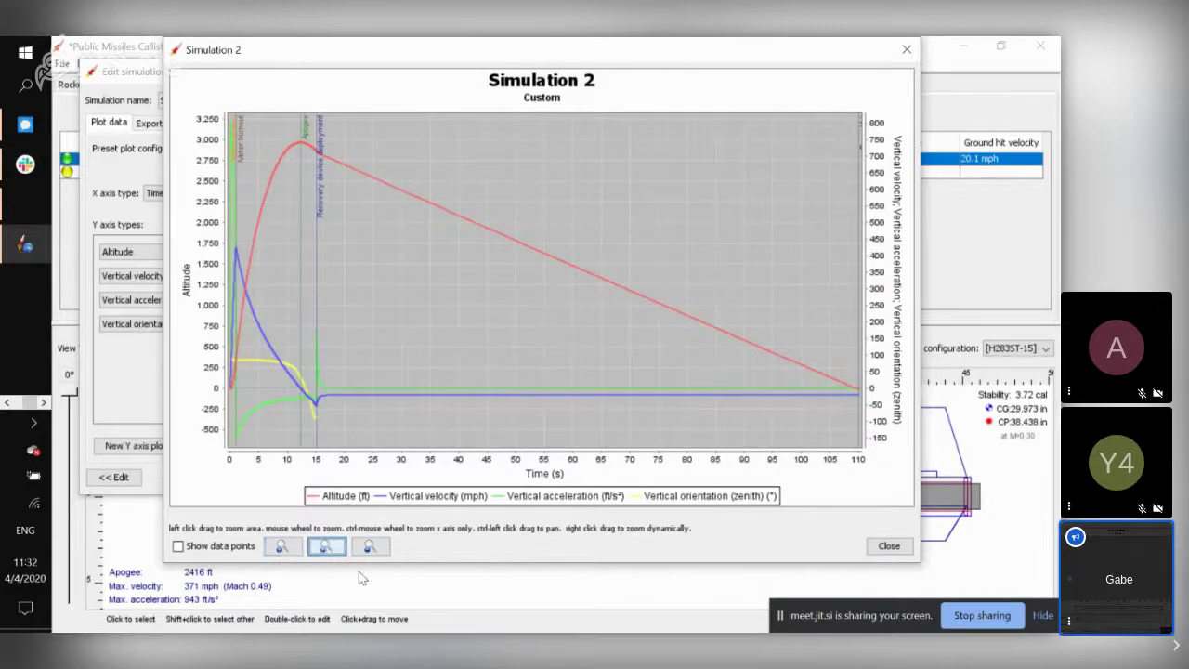
left_click(280, 548)
left_click(281, 548)
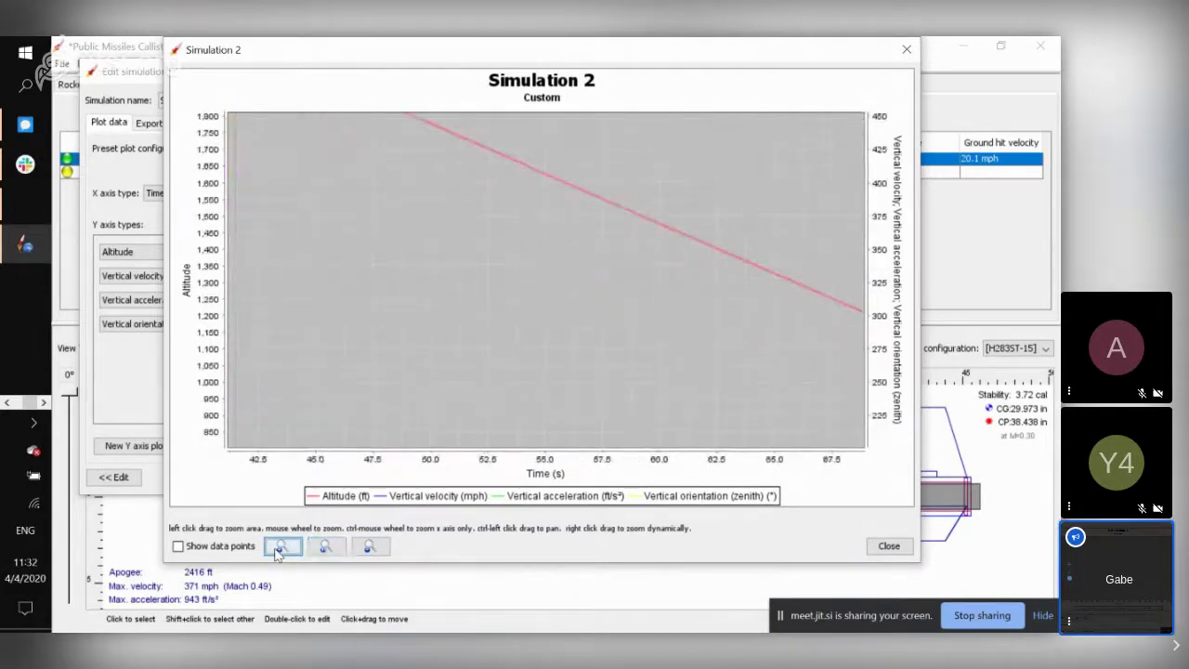
left_click(373, 550)
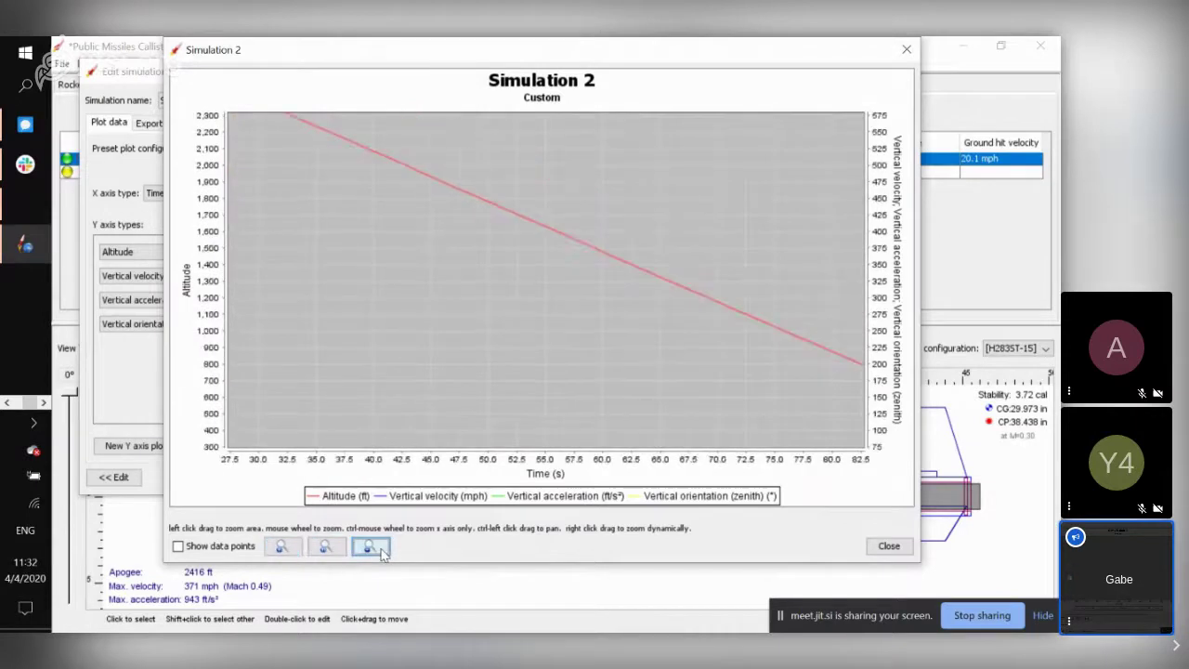
left_click(325, 549)
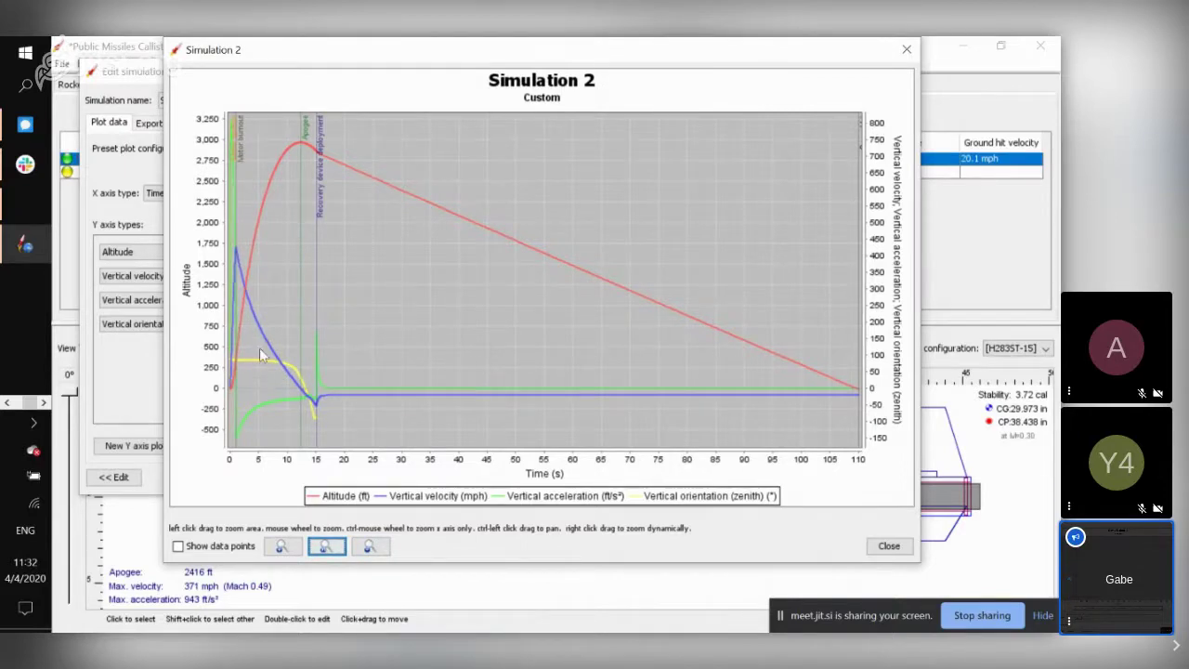
Examine the vertical orientation curve and the apogee and recovery deployment events up close, restore the full plot, and close it.
scroll(263, 358, "up", 1)
scroll(263, 390, "up", 3)
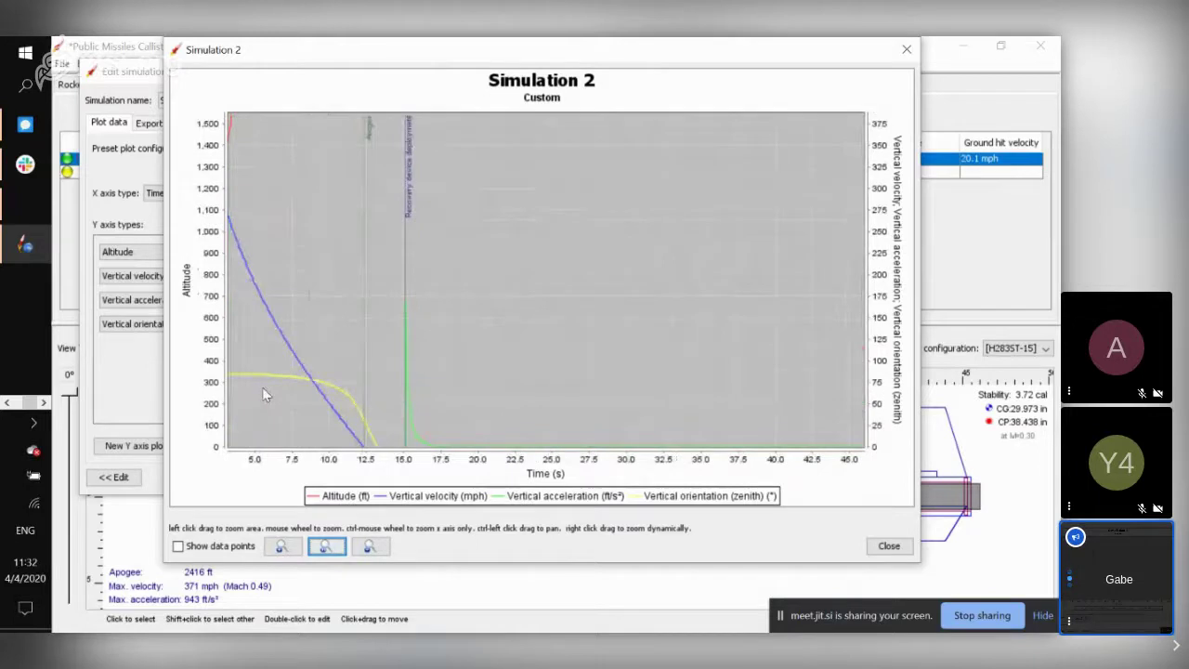
scroll(262, 394, "down", 2)
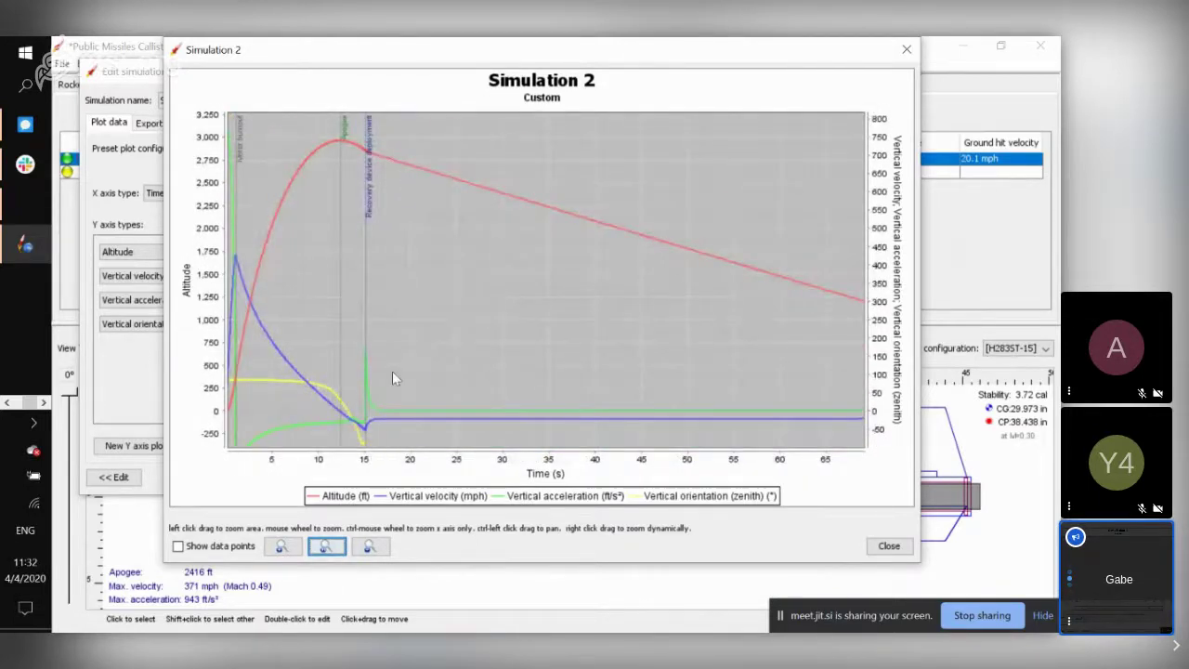
scroll(316, 398, "up", 3)
scroll(316, 397, "down", 3)
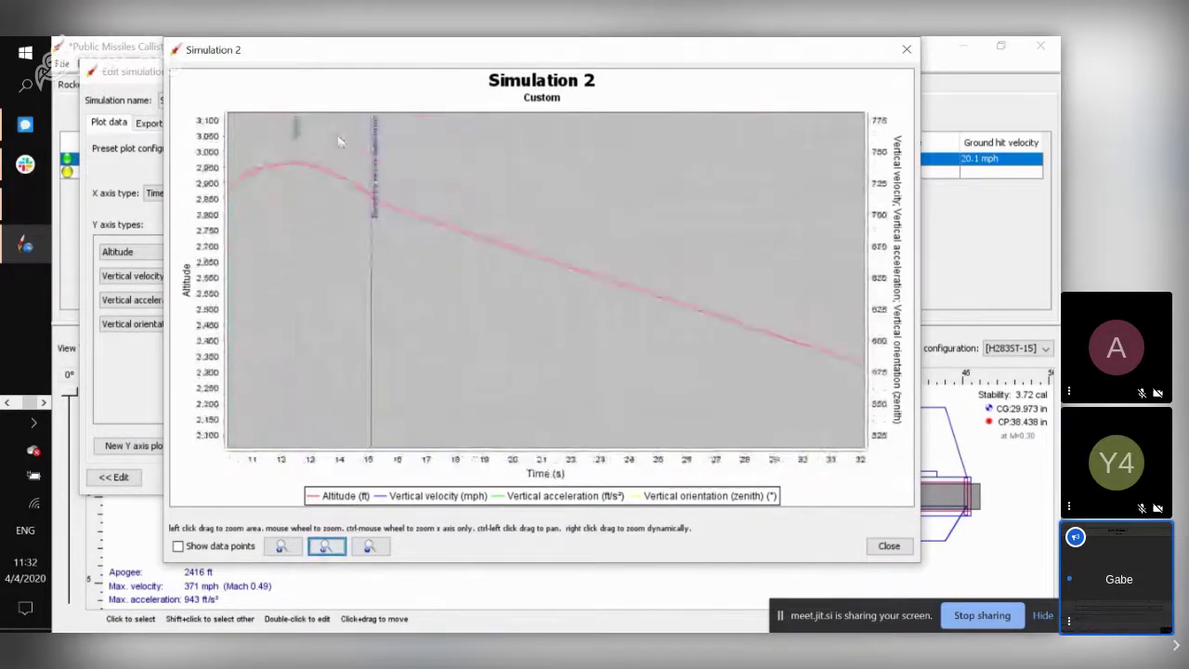
scroll(336, 137, "down", 3)
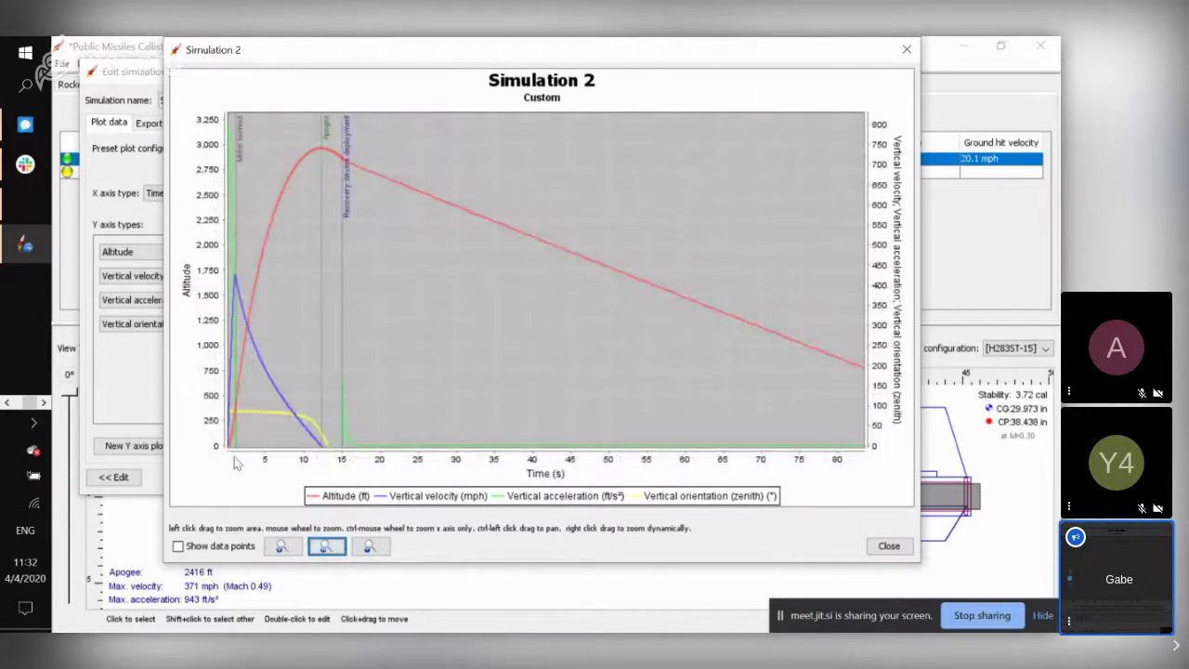
left_click(326, 549)
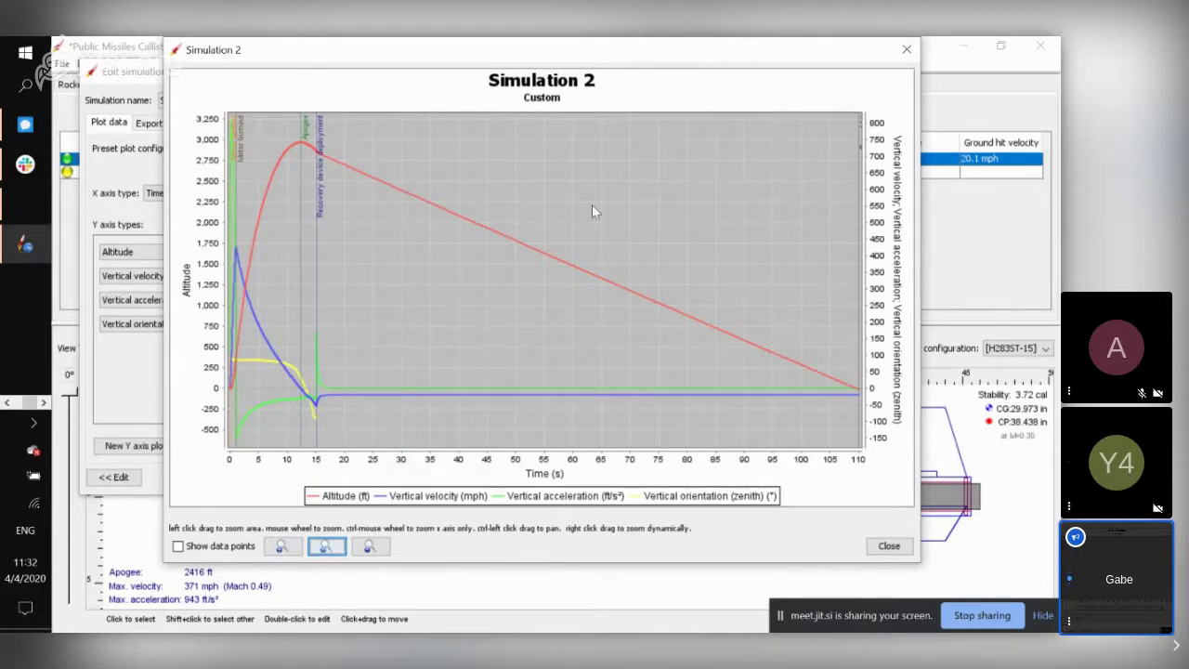
left_click(906, 51)
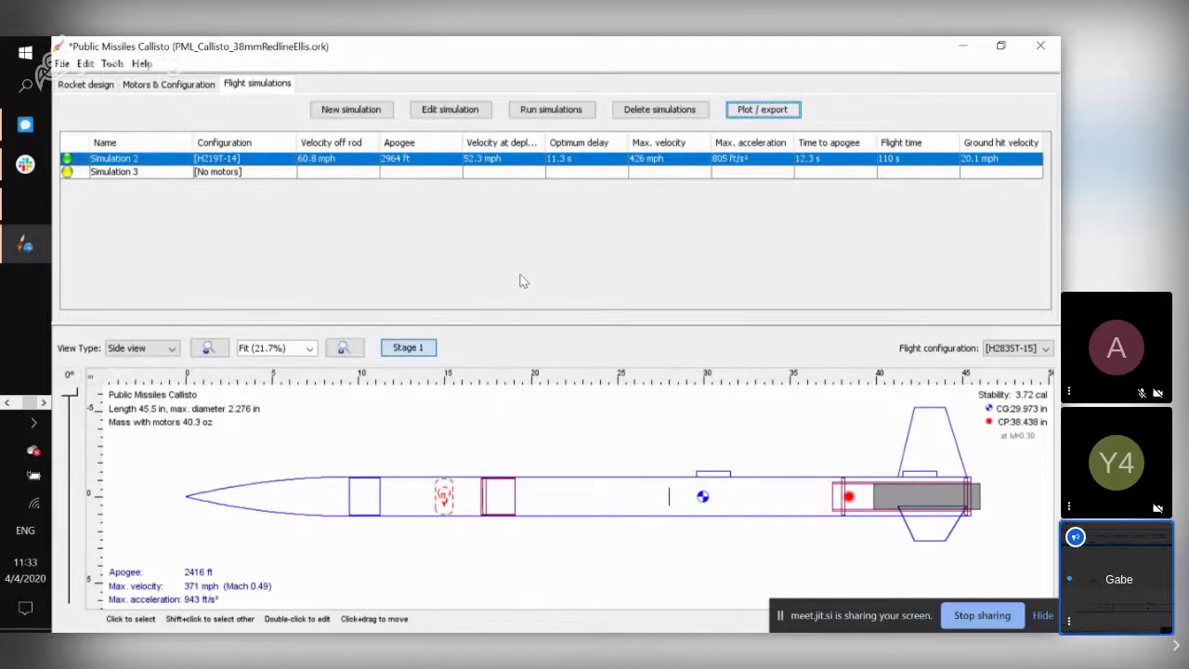
Open the nose cone's configuration from the rocket design and view its mass and center of gravity overrides.
left_click(86, 85)
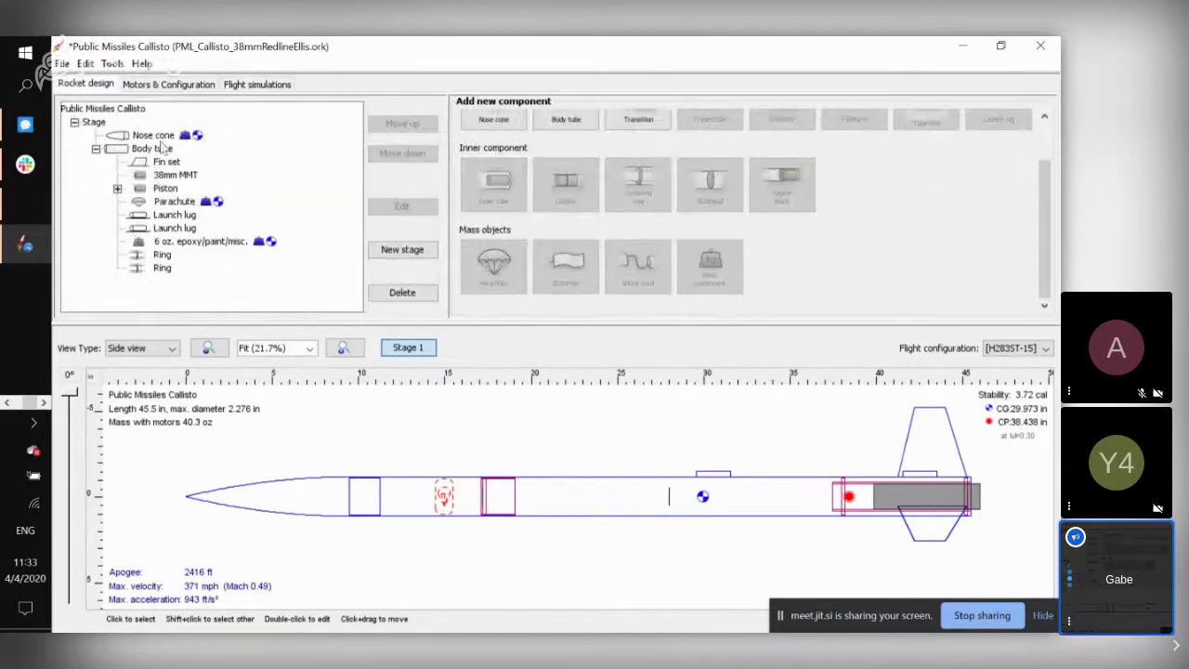
left_click(160, 135)
left_click(392, 209)
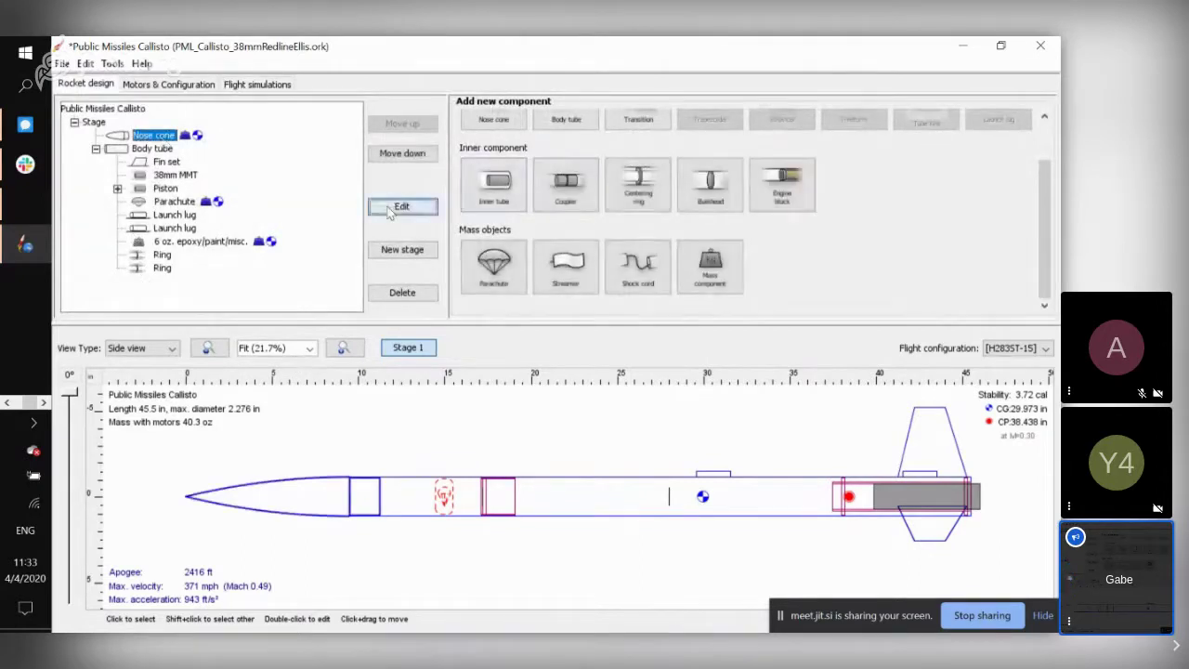
left_click(231, 130)
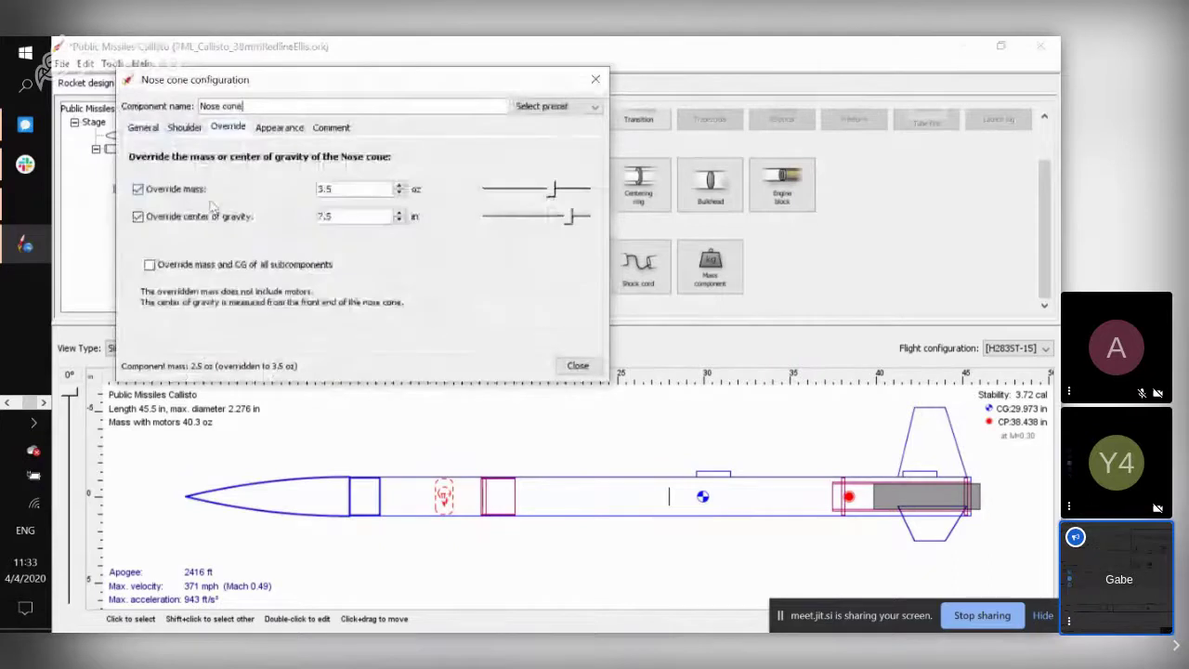
Try the nose cone's mass override at 35 oz, set it to 0.2 oz with the center of gravity at 9.5 in, and close the configuration.
mouse_move(544, 197)
left_mouse_down()
mouse_move(530, 203)
mouse_move(591, 195)
left_mouse_up()
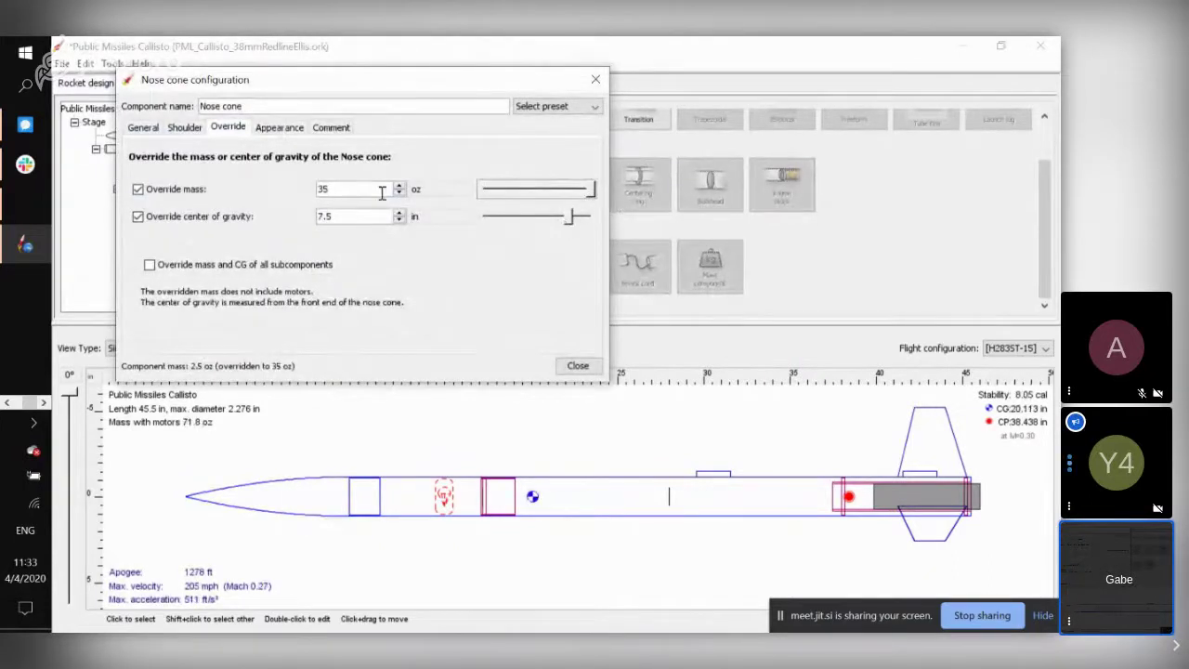
mouse_move(591, 191)
left_mouse_down()
mouse_move(478, 195)
mouse_move(591, 190)
left_mouse_up()
left_click_drag(570, 220, 494, 200)
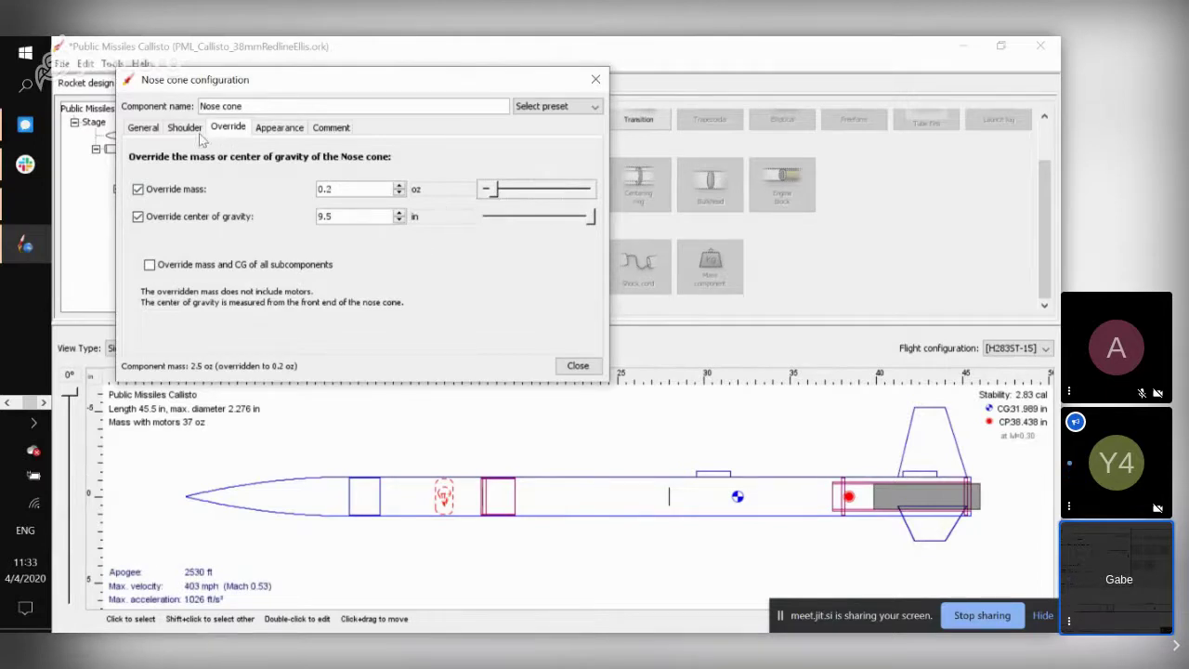
left_click(145, 129)
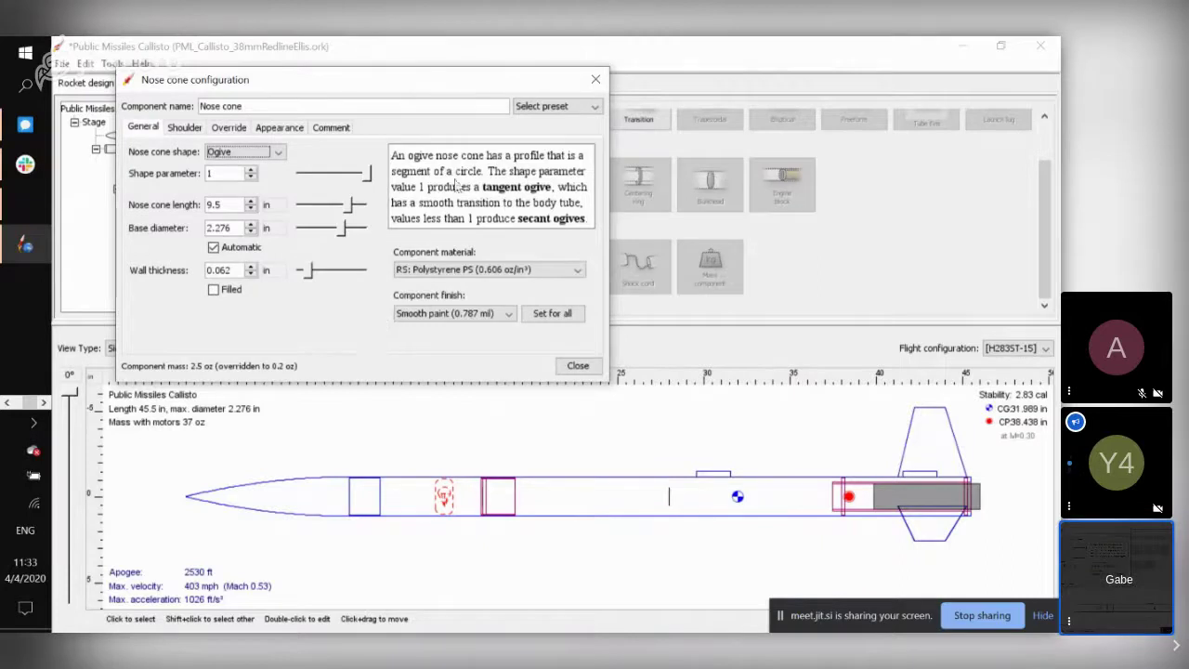
left_click(596, 80)
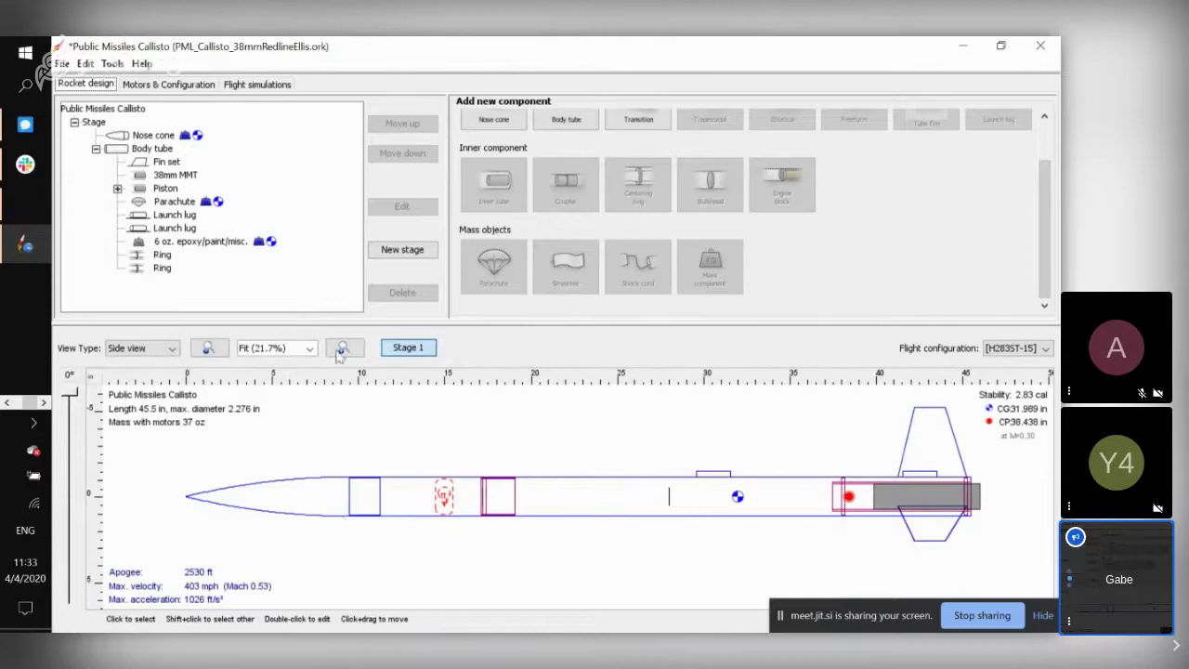
Rerun Simulation 2 with the lightened nose cone, then open its plot settings and close them without plotting.
left_click(251, 85)
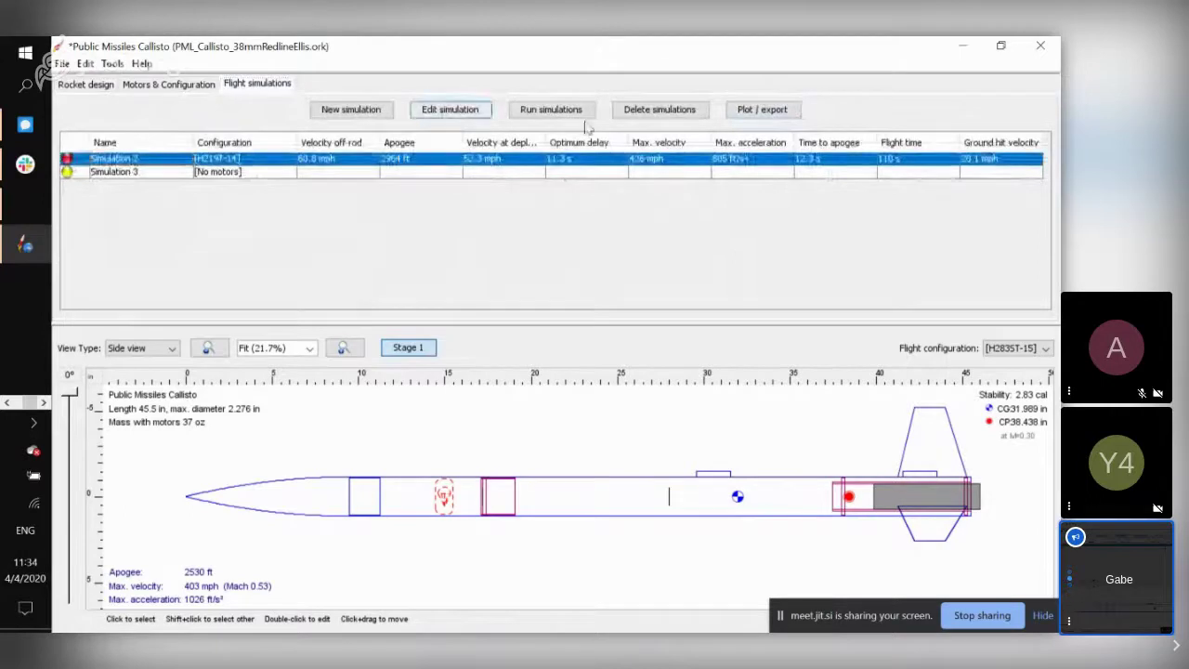
left_click(550, 111)
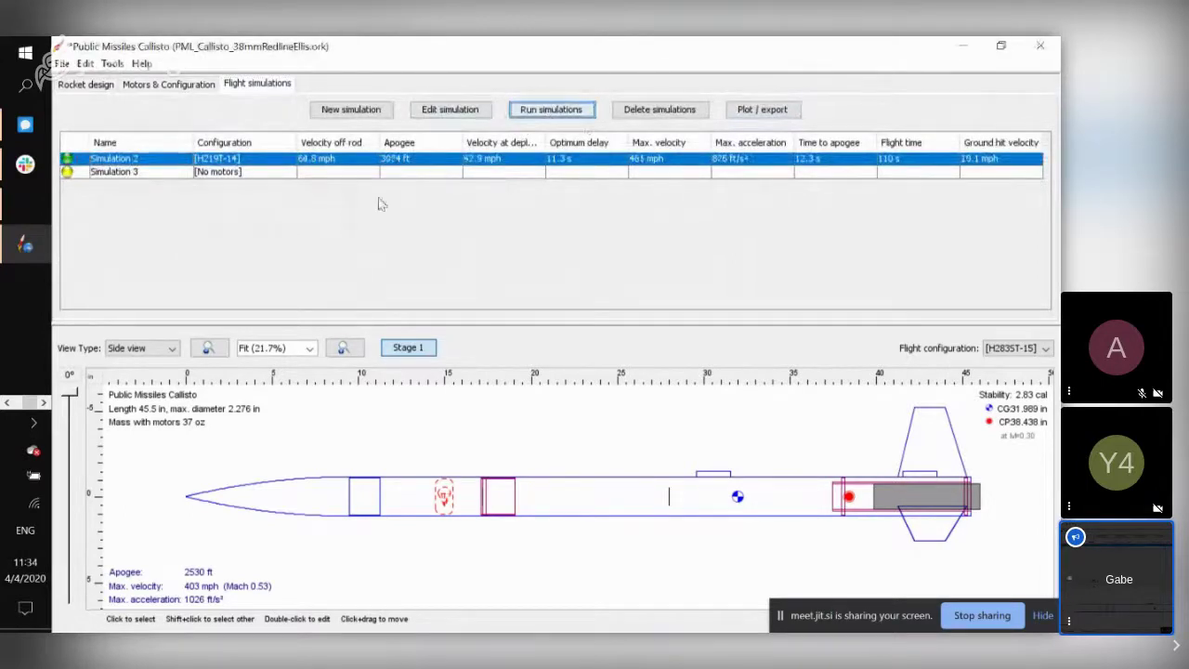
left_click(761, 110)
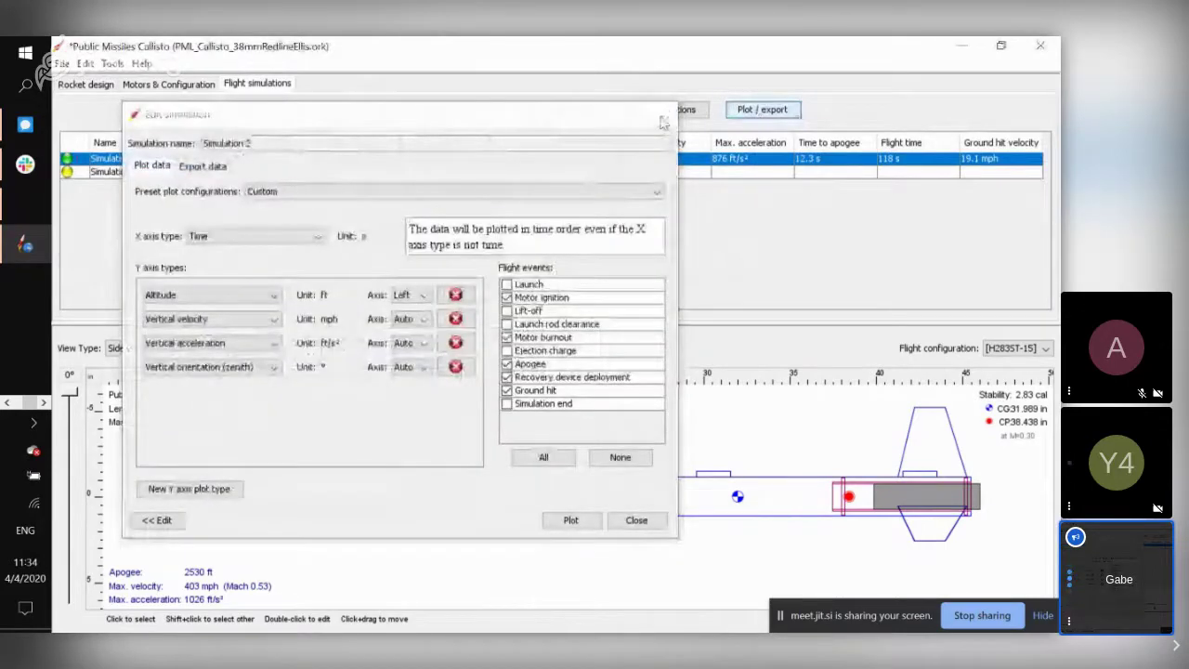
left_click(662, 121)
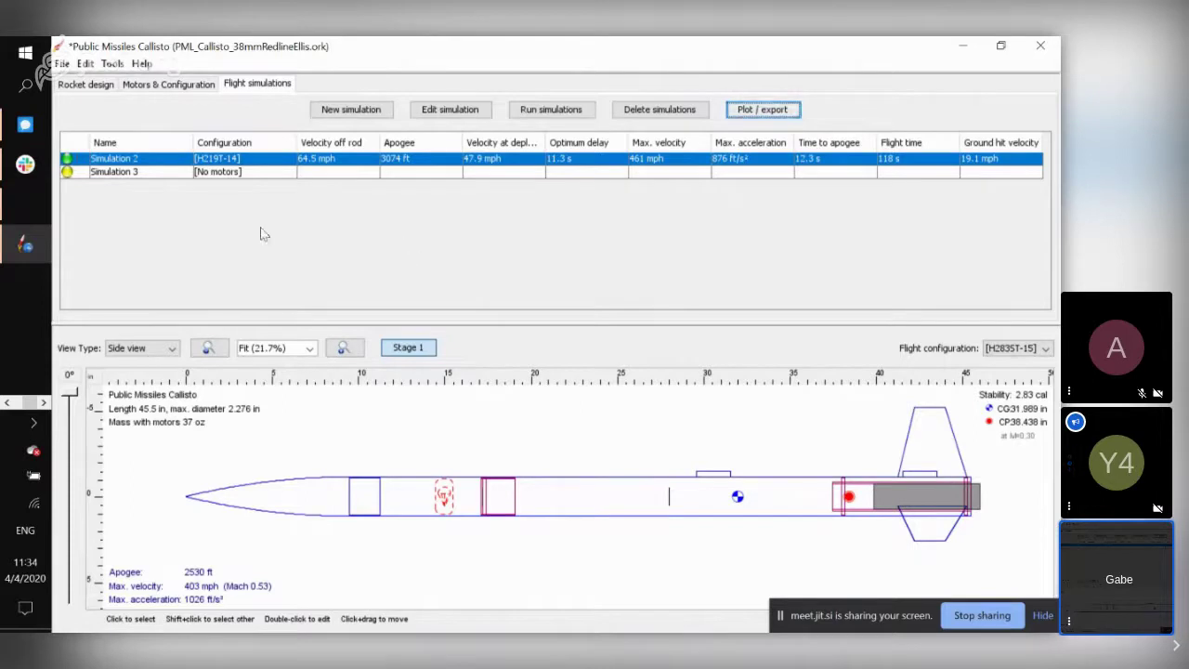
Reopen the nose cone's overrides and set its mass to 35 oz and its center of gravity to 0 in.
left_click(83, 85)
left_click(139, 136)
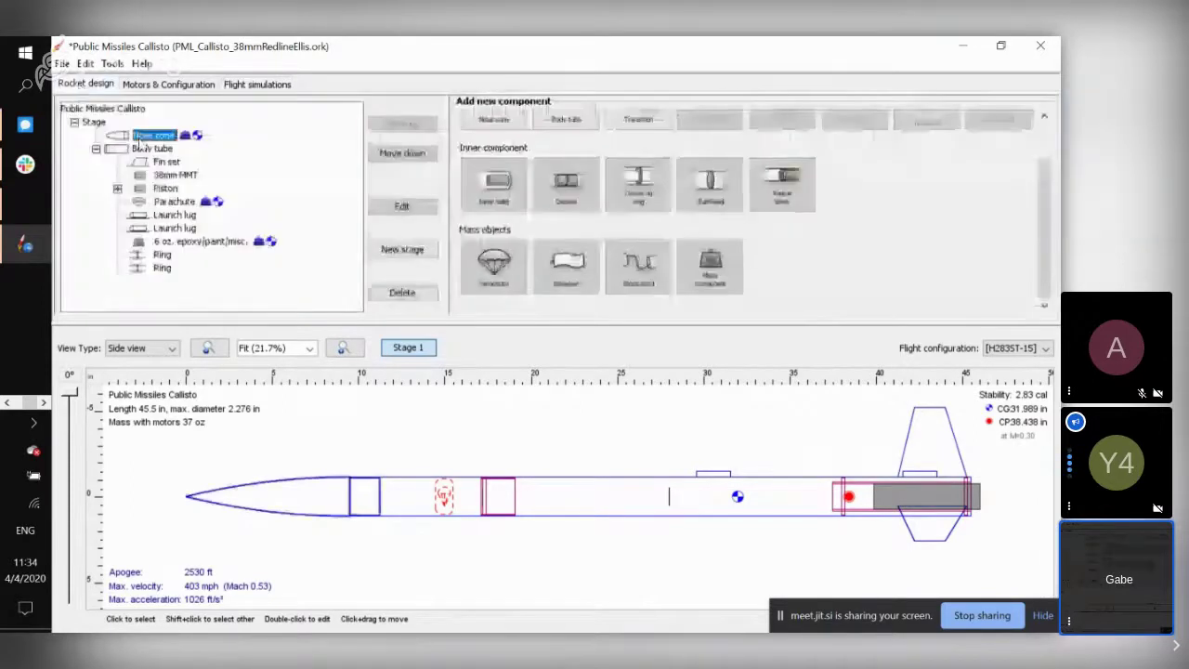
left_click(401, 206)
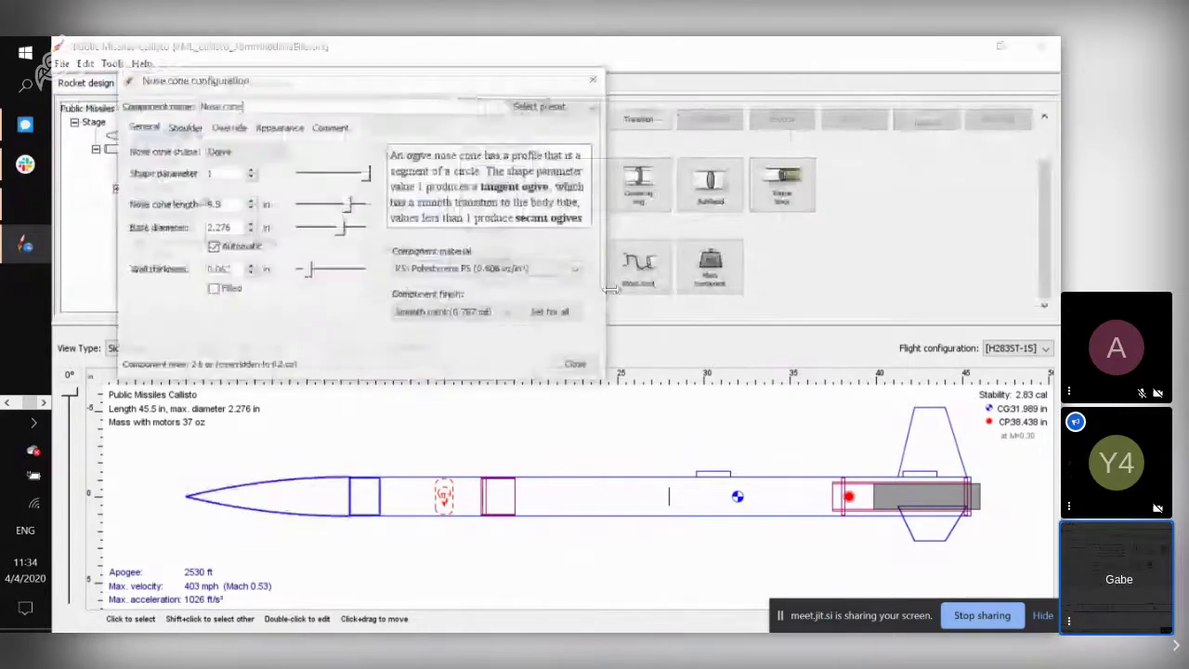
left_click(228, 127)
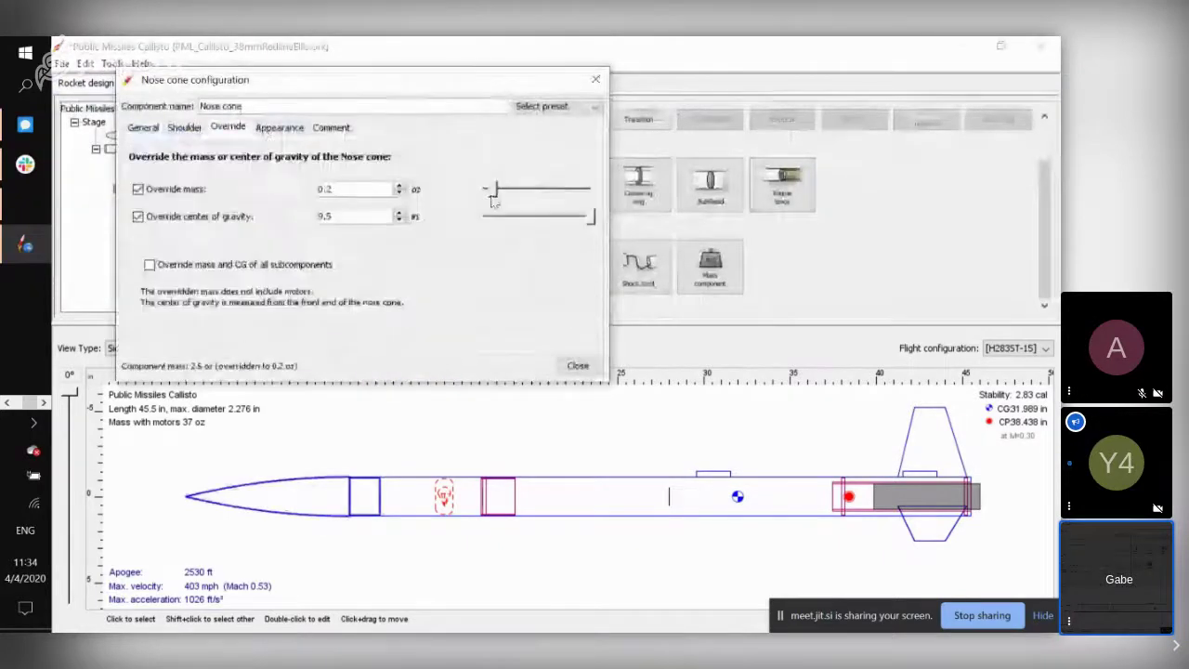
left_click_drag(494, 191, 459, 225)
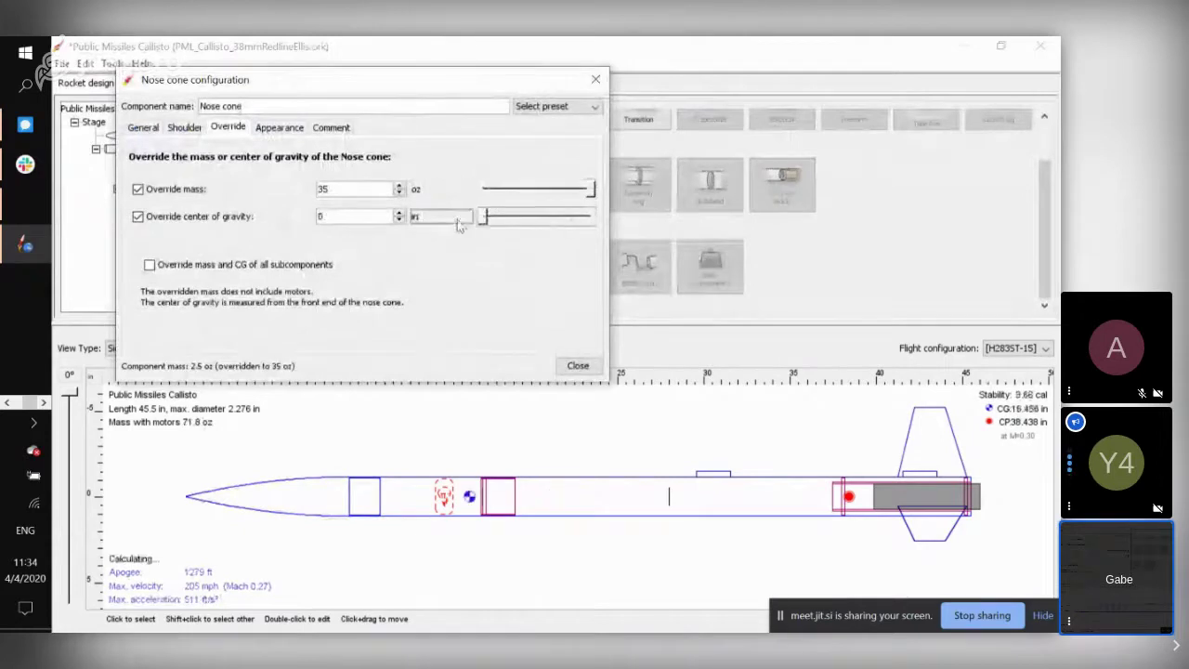
left_click(578, 366)
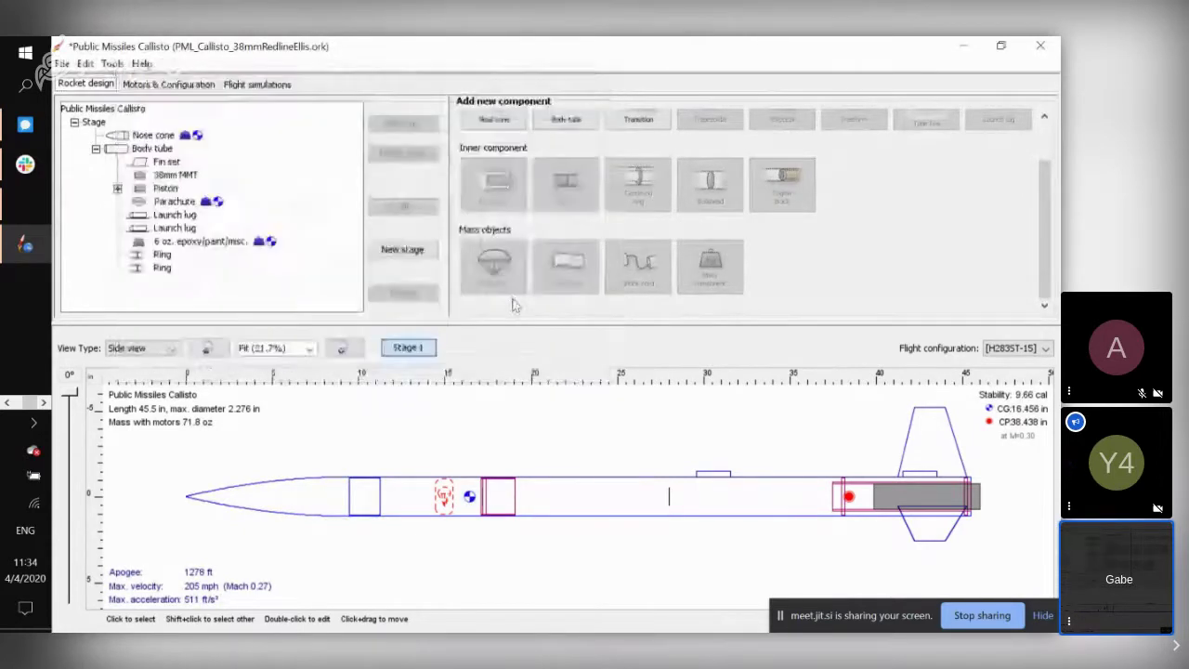
Rerun Simulation 2 in the flight simulations with the heavy nose cone.
left_click(169, 85)
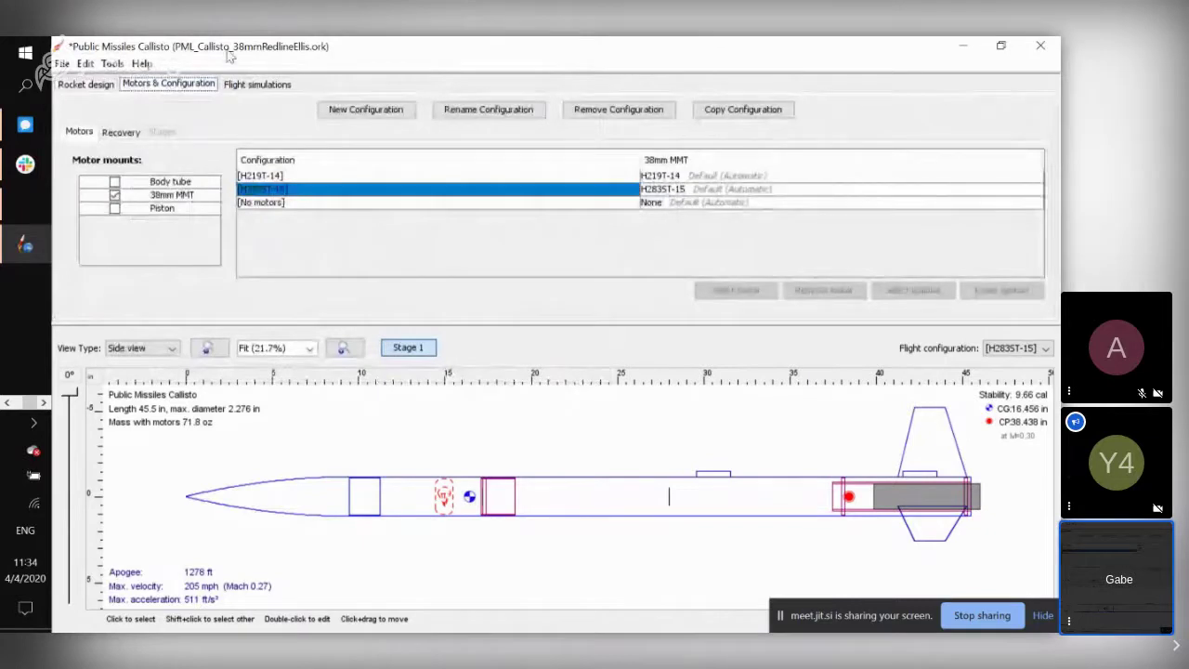
left_click(233, 89)
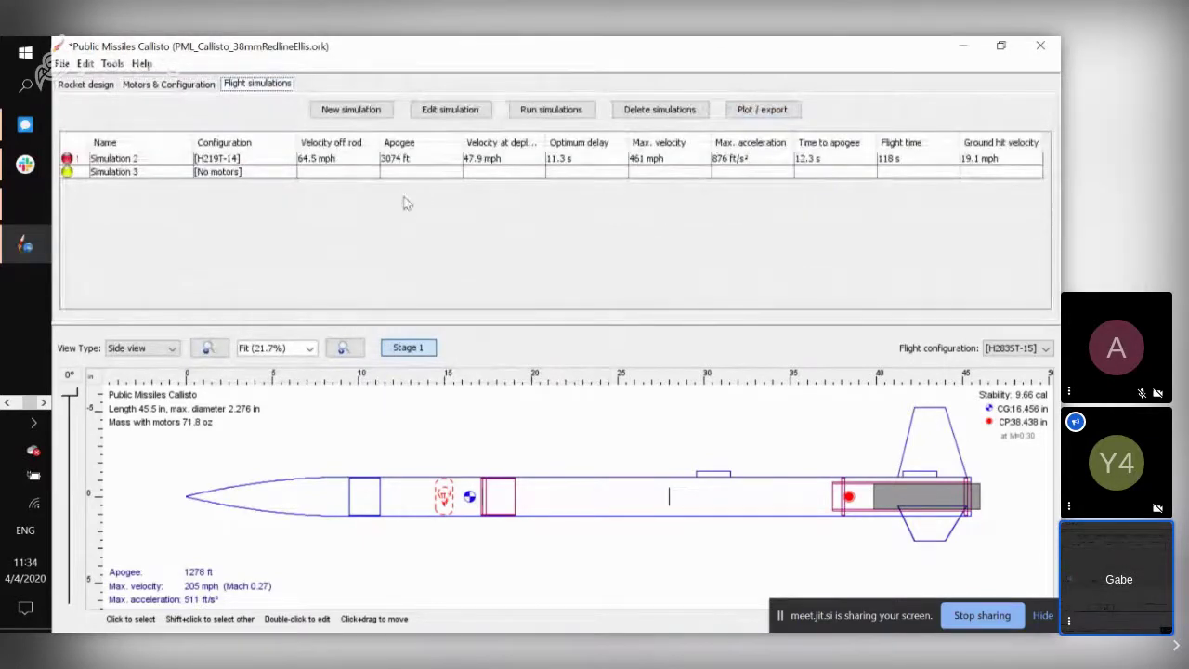
left_click(197, 160)
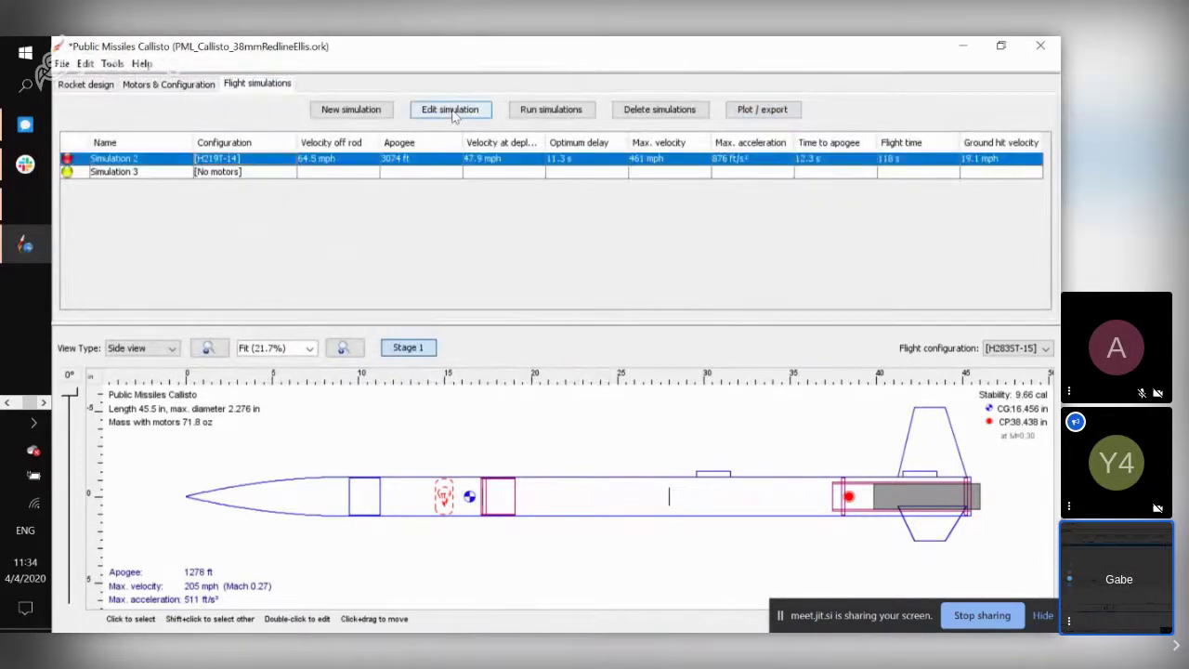
left_click(537, 112)
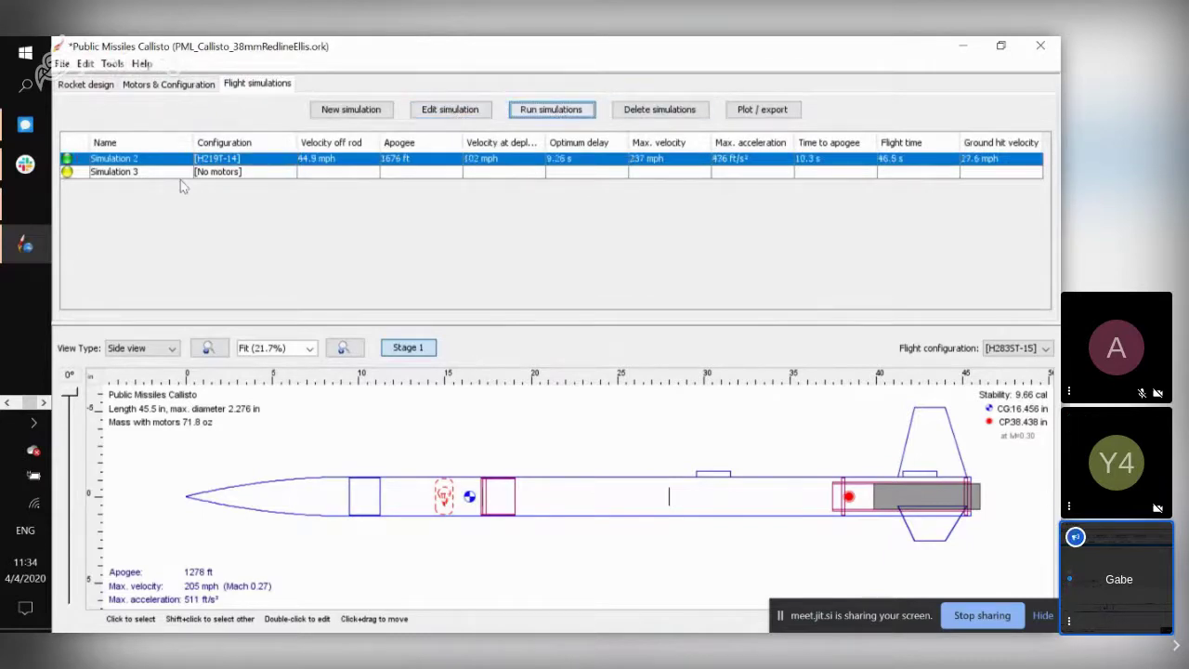
Plot Simulation 2 with Stability margin calibers replacing vertical orientation and the launch rod clearance event marked.
left_click(743, 112)
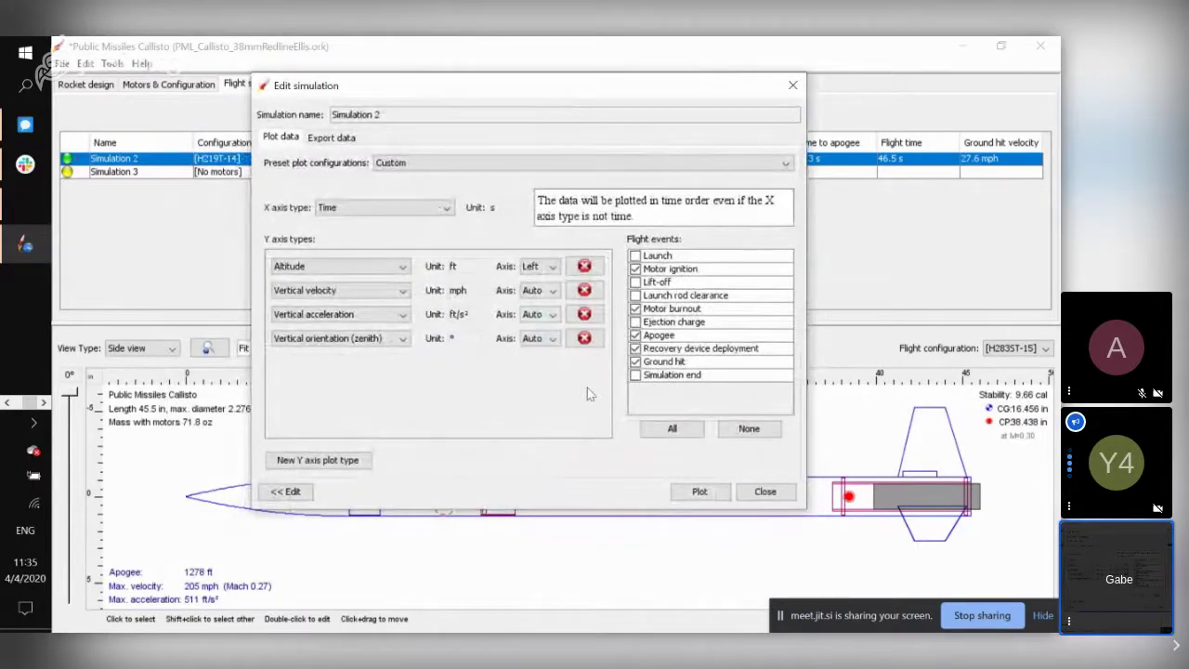
left_click(361, 341)
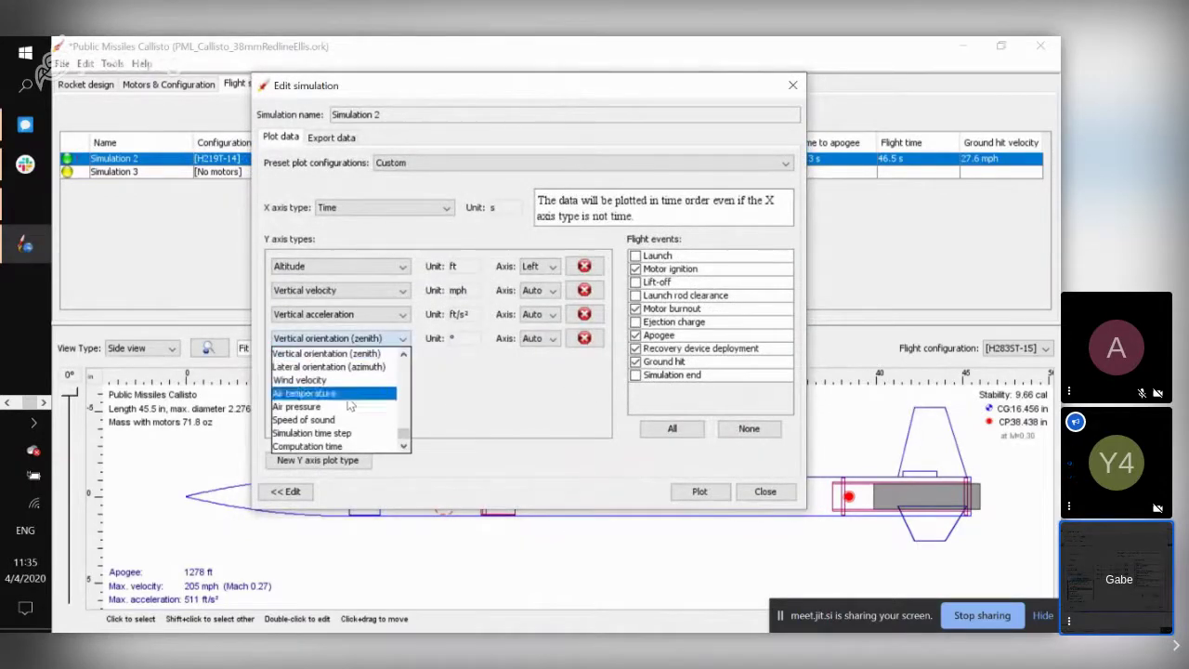
scroll(351, 409, "up", 7)
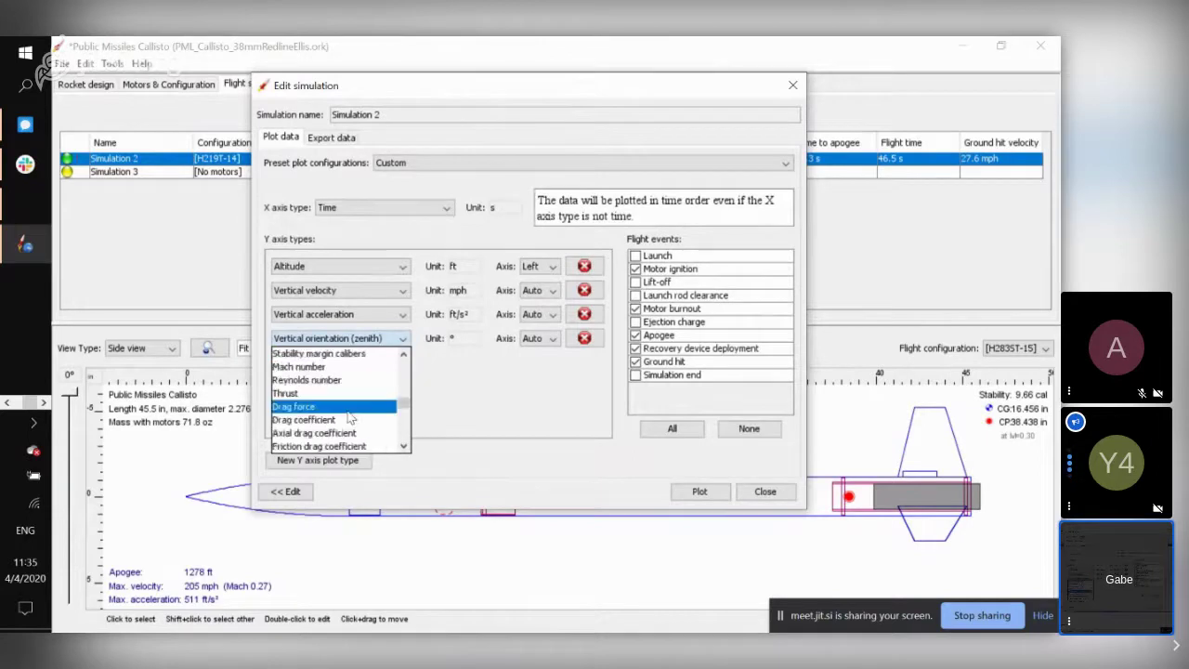
scroll(349, 419, "down", 3)
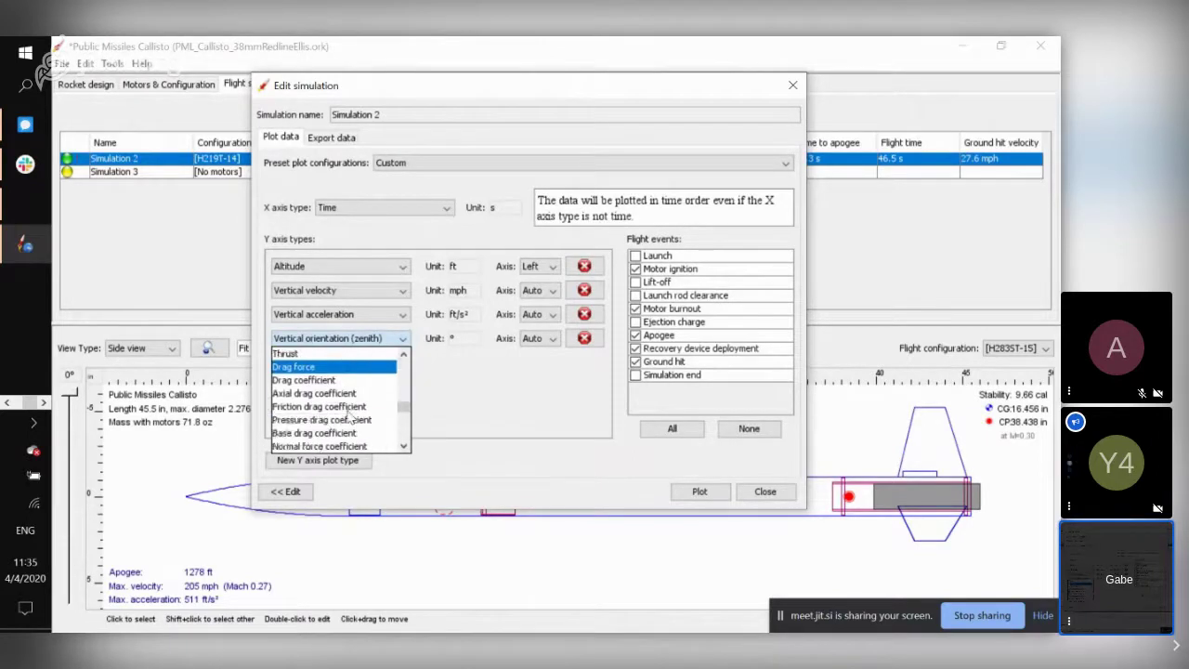
scroll(349, 419, "down", 4)
scroll(350, 419, "up", 10)
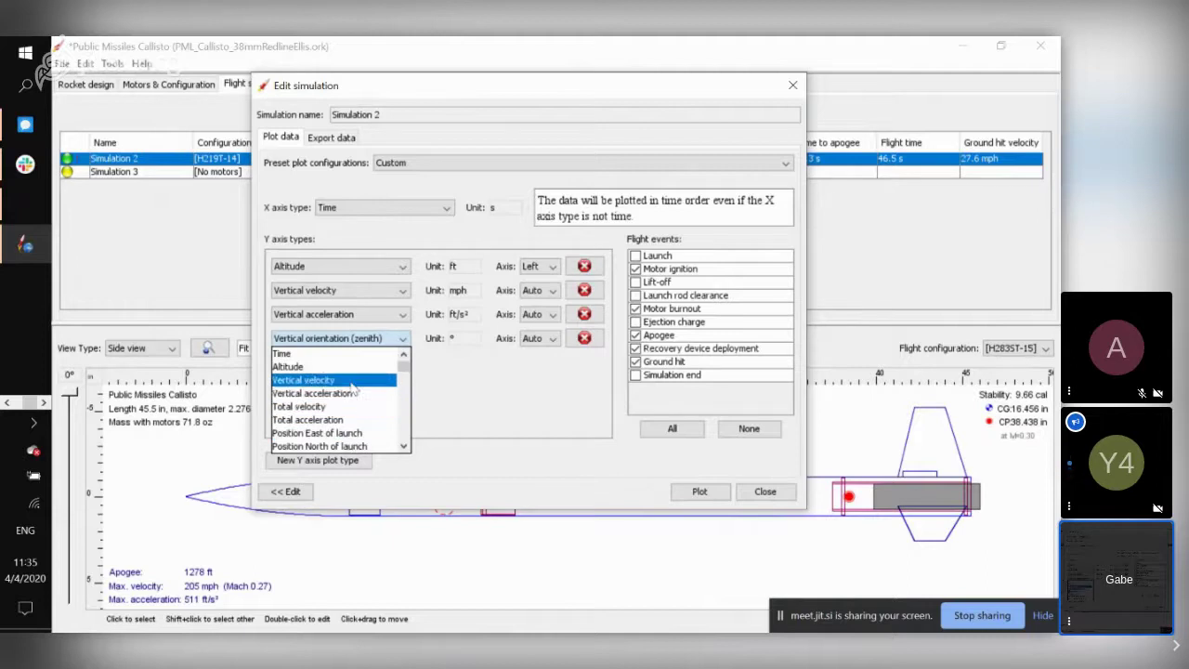
scroll(354, 392, "down", 1)
scroll(354, 391, "down", 1)
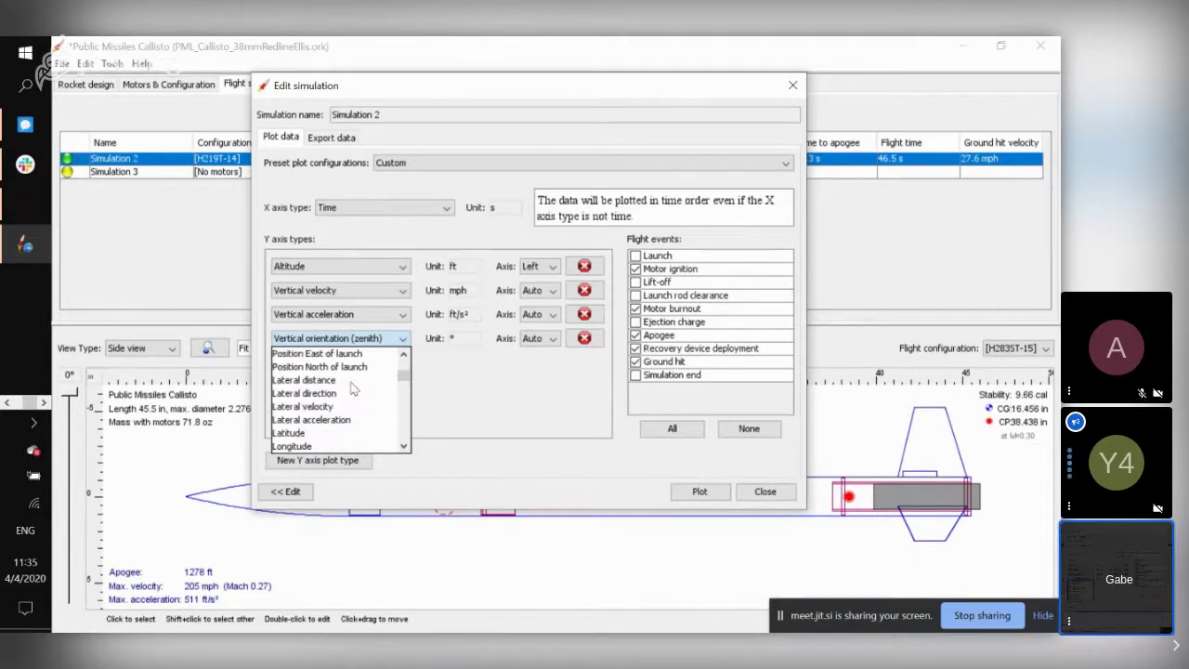
key("s")
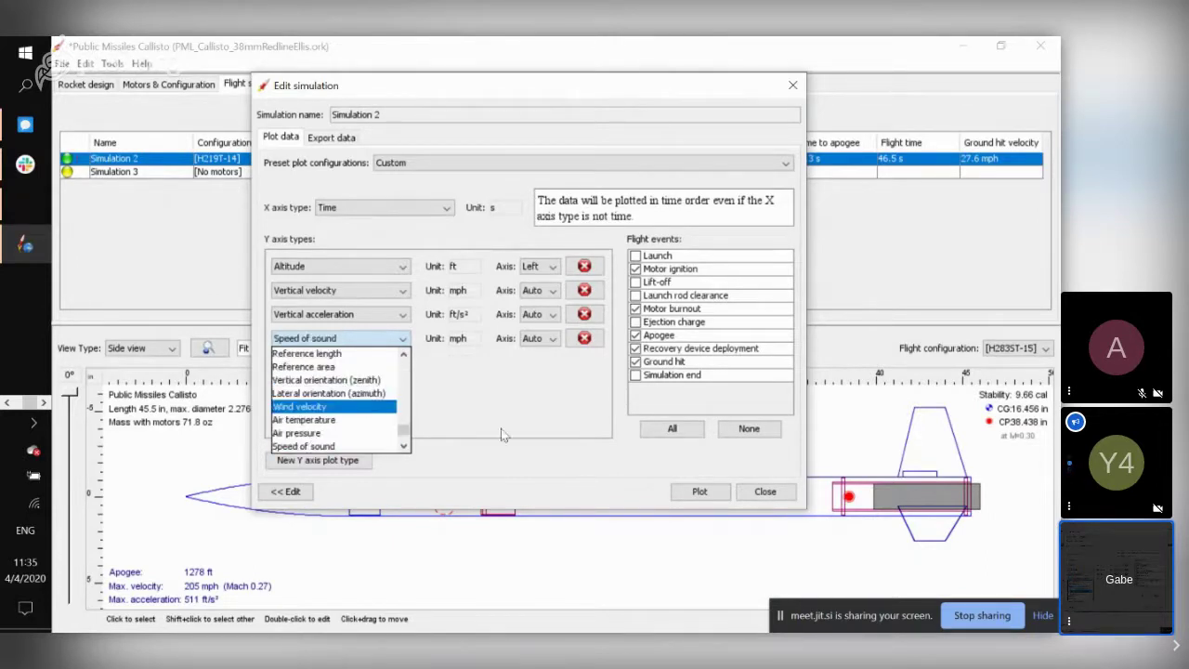
key("s")
key("s")
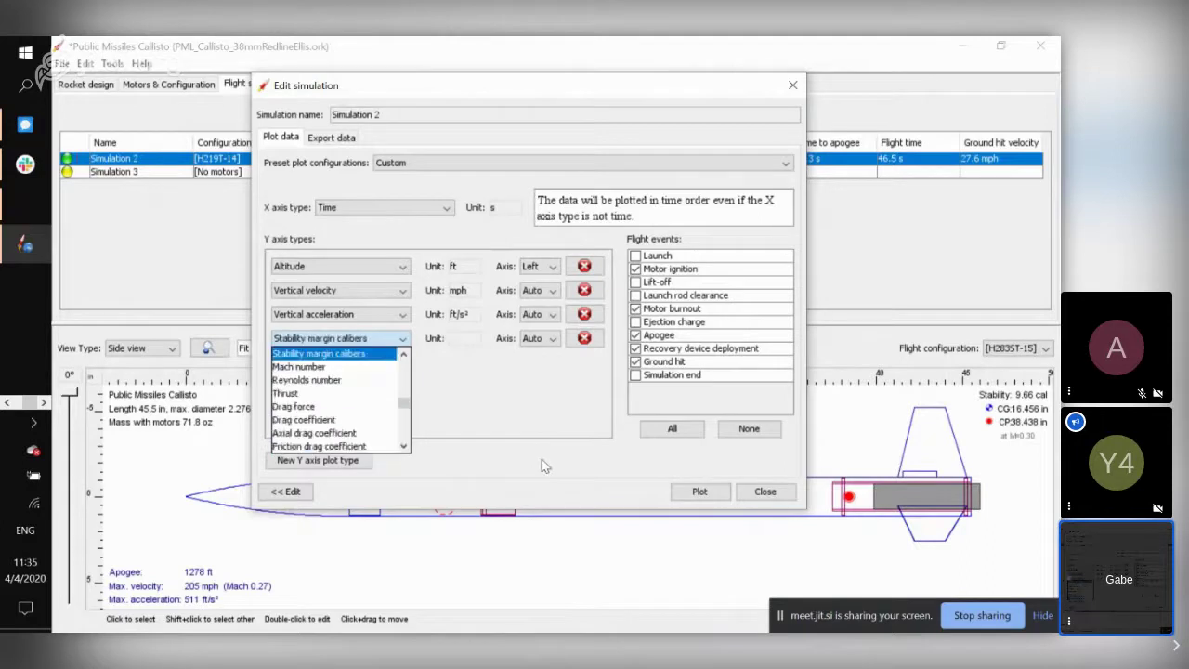
left_click(482, 406)
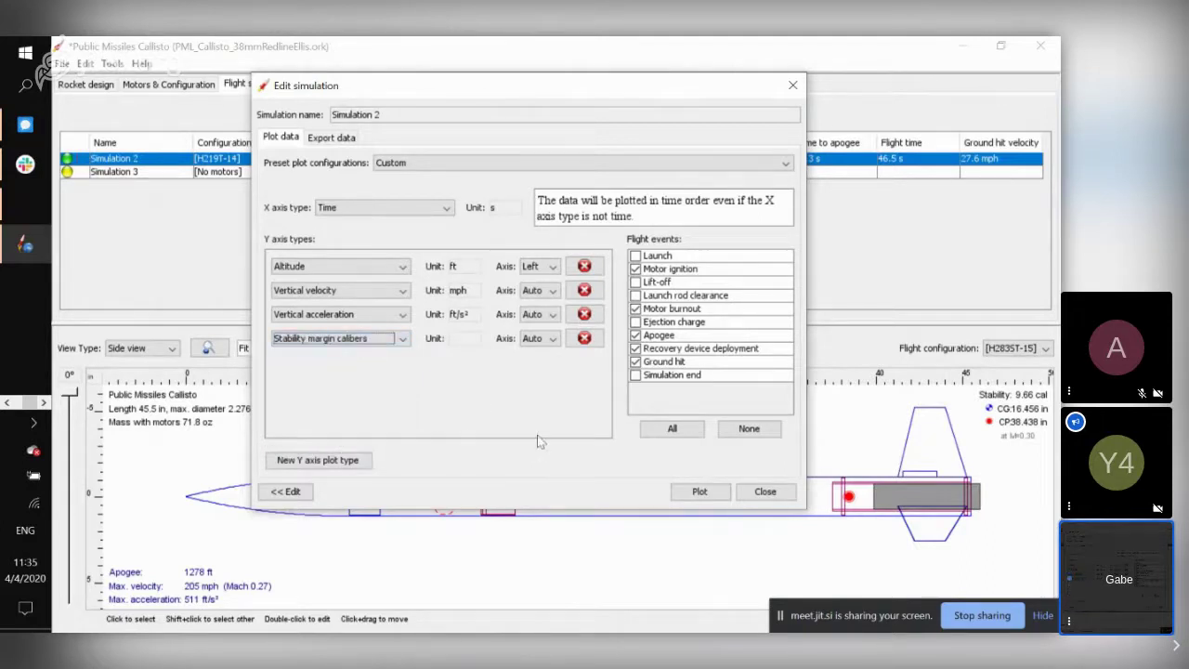
left_click(636, 295)
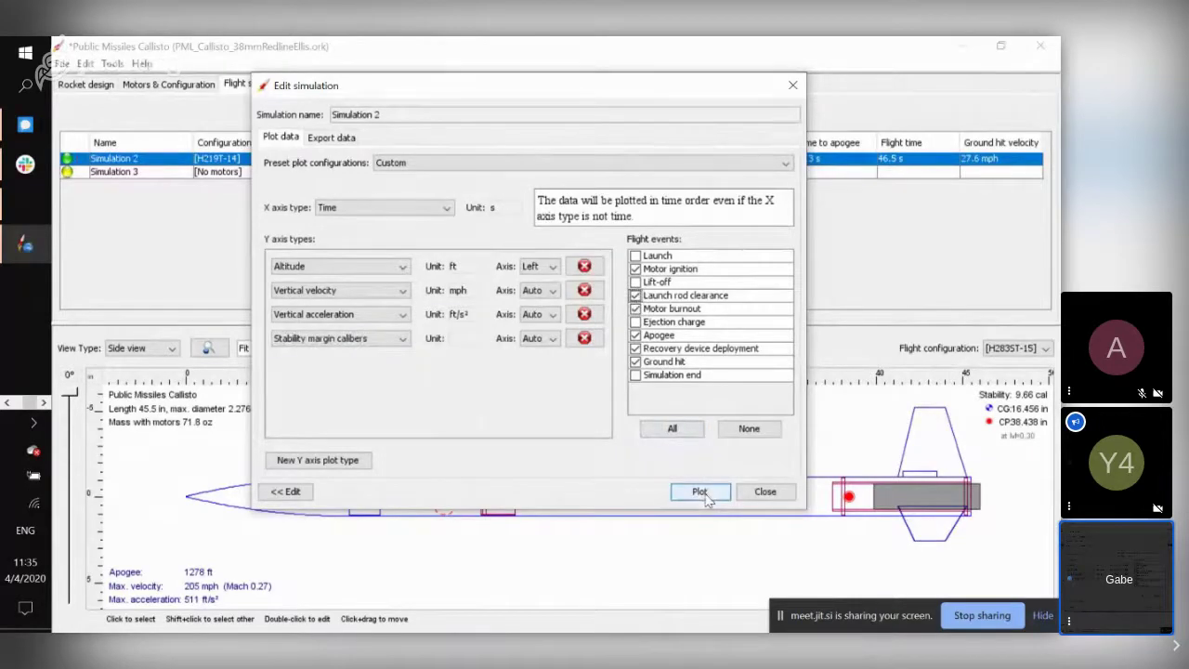
left_click(705, 497)
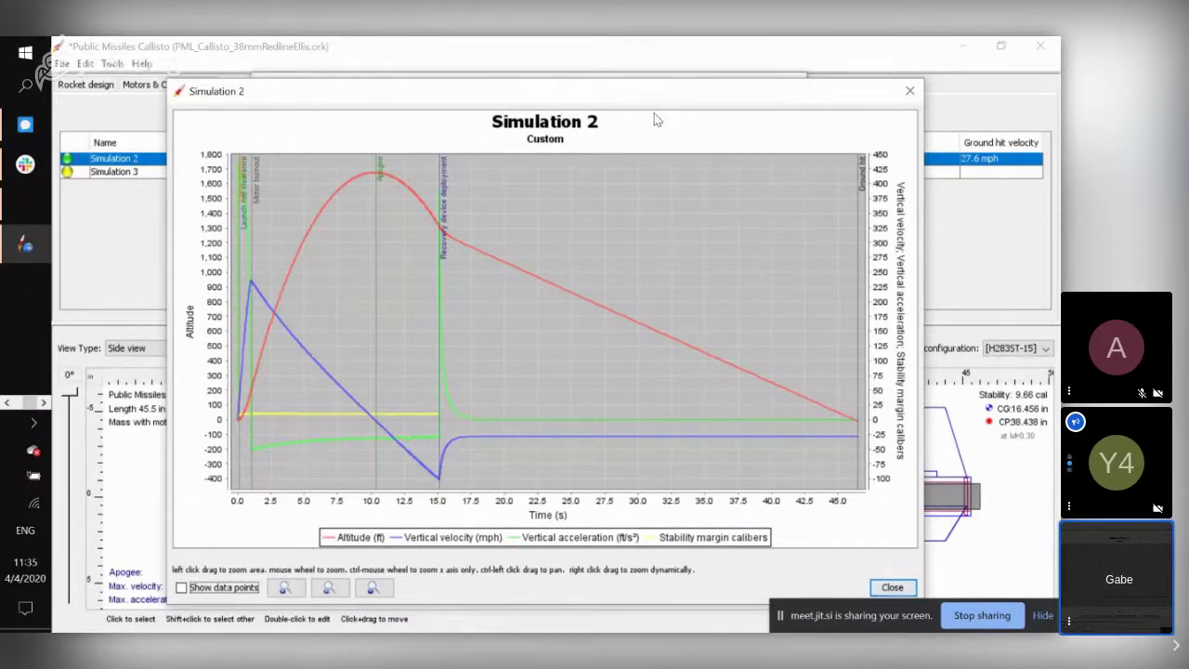
Examine the launch phase and stability margin curve on the Simulation 2 plot, restore the full graph, and close the plot and its settings.
scroll(240, 421, "up", 1)
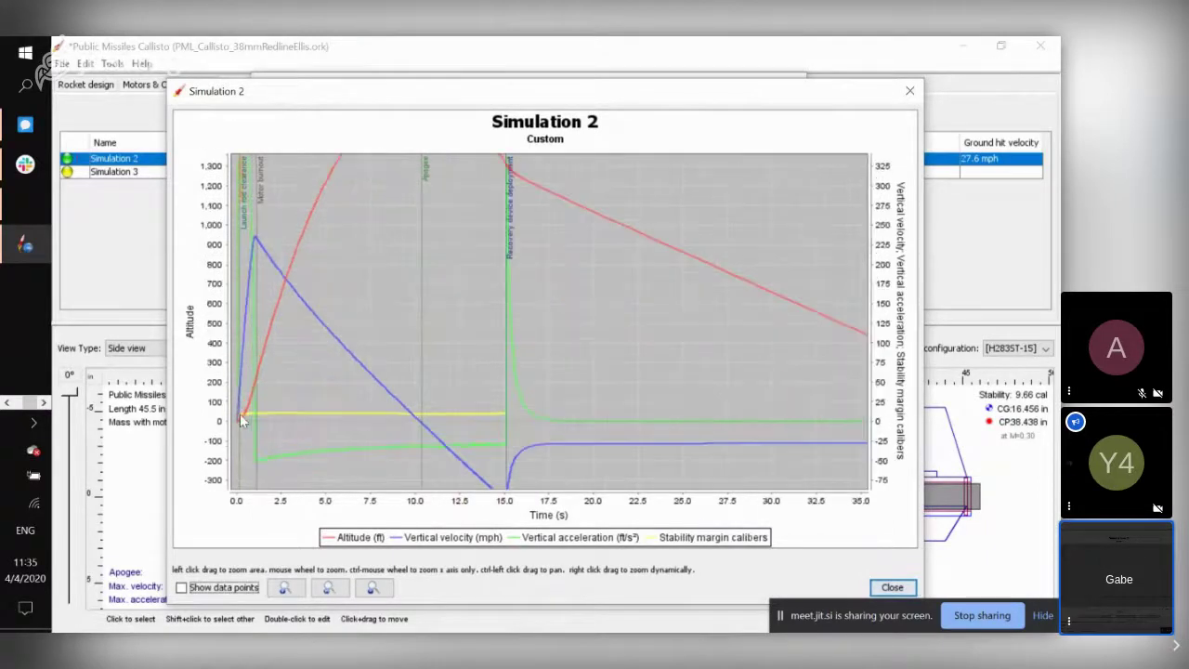
scroll(240, 421, "down", 1)
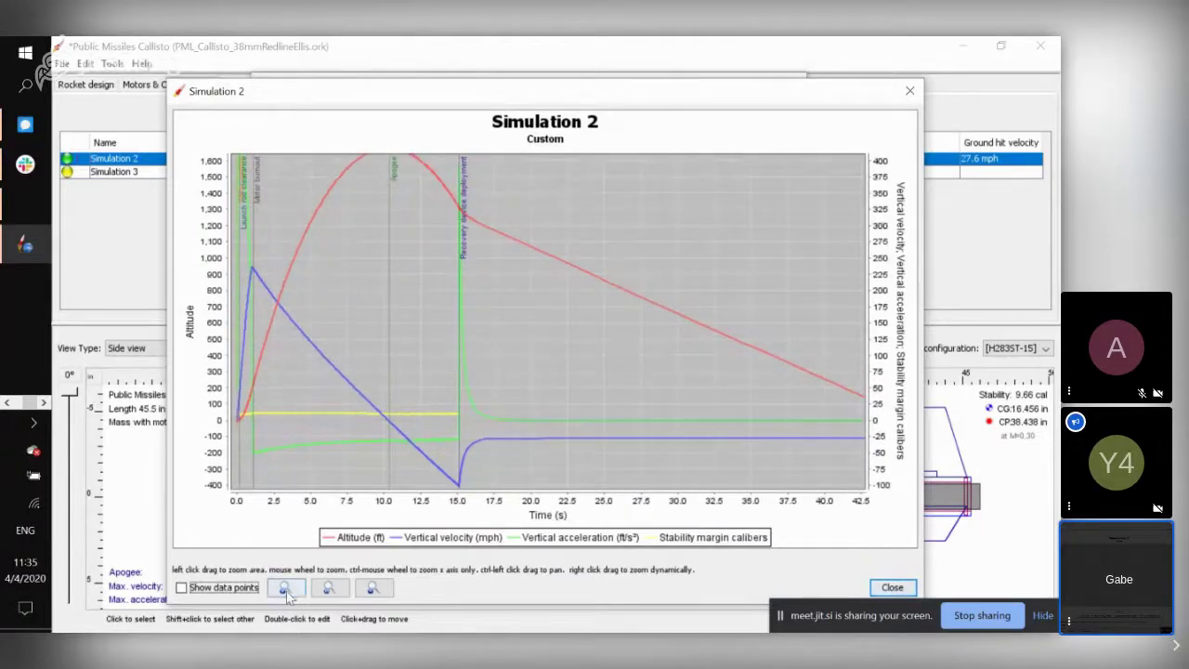
left_click(329, 588)
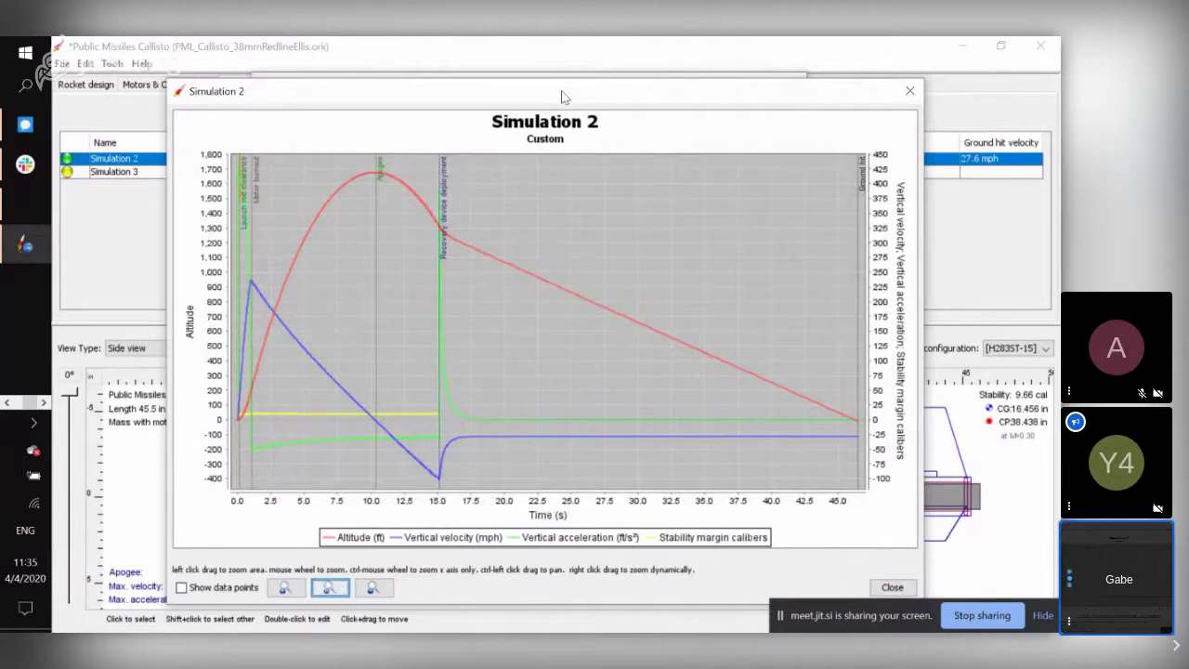
mouse_move(562, 96)
left_mouse_down()
mouse_move(578, 62)
mouse_move(571, 80)
left_mouse_up()
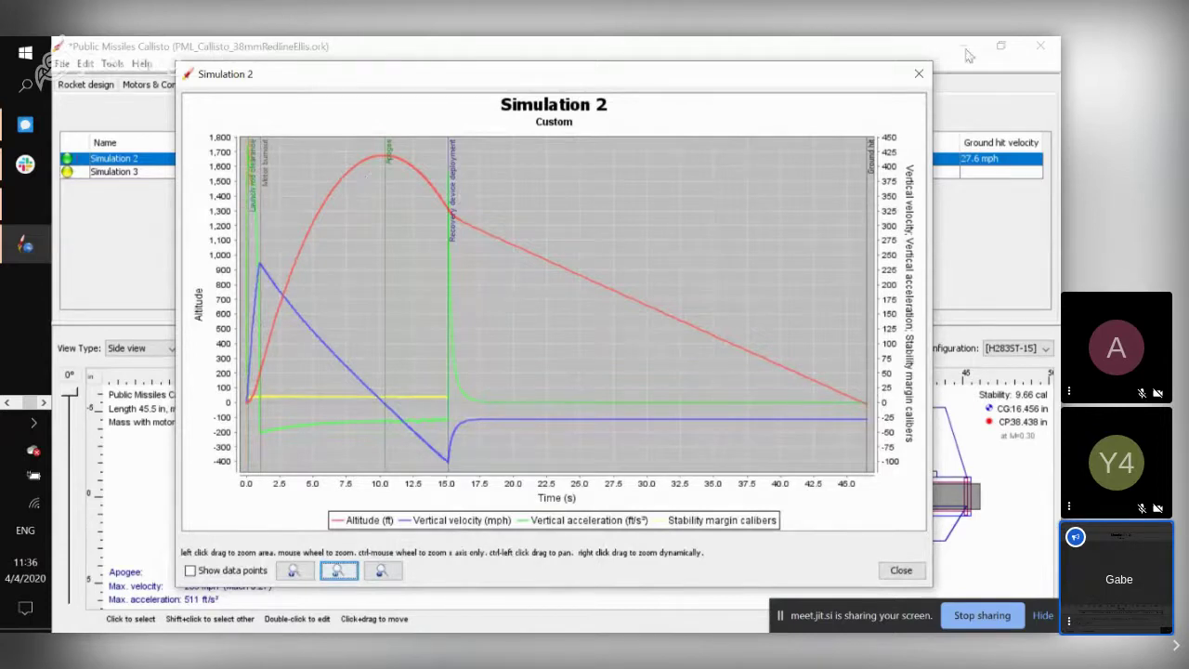
left_click(917, 74)
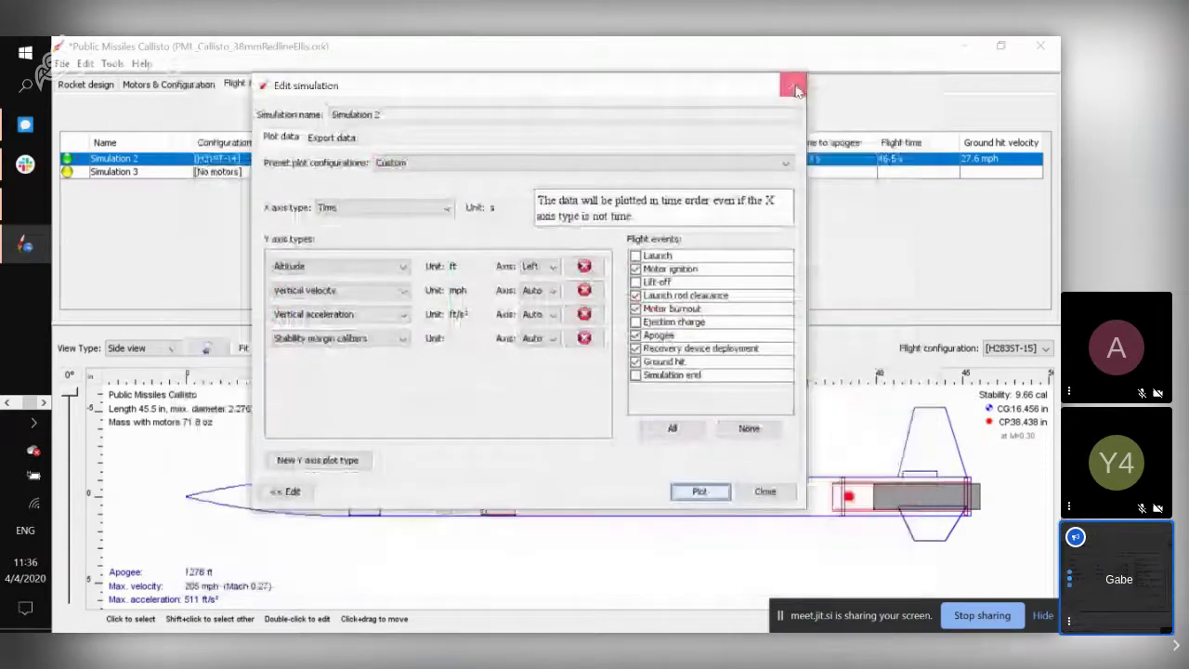
left_click(791, 85)
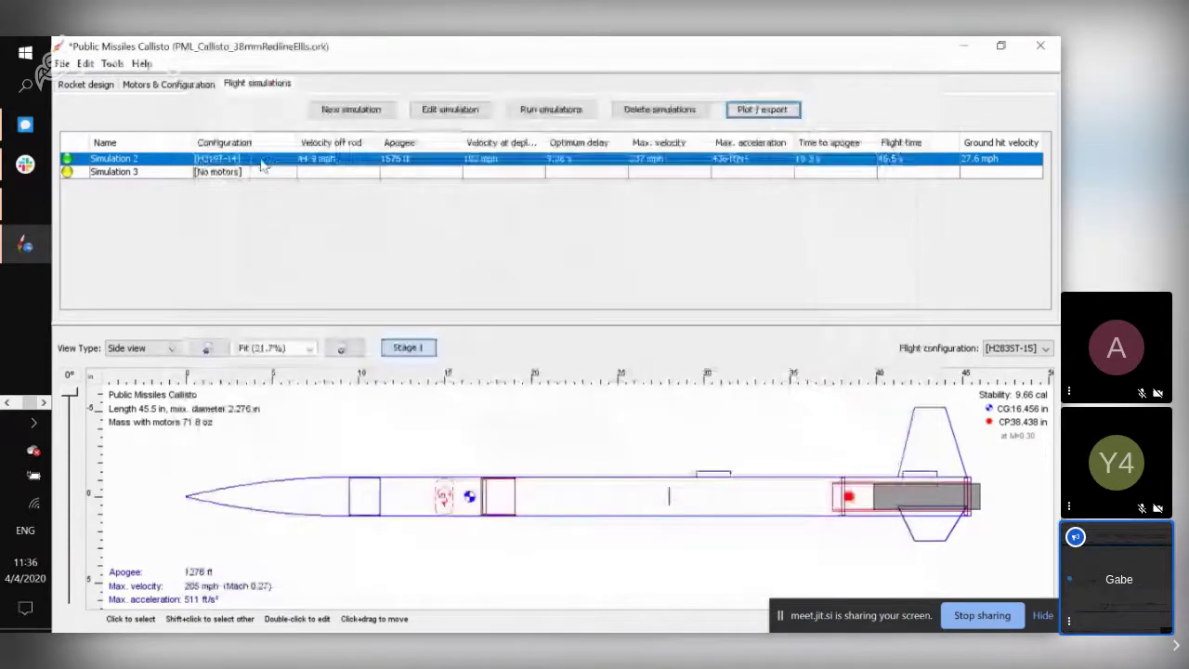
Reopen the nose cone's overrides and set its mass to 2.5 oz with the center of gravity at 0 in.
left_click(85, 84)
left_click(140, 135)
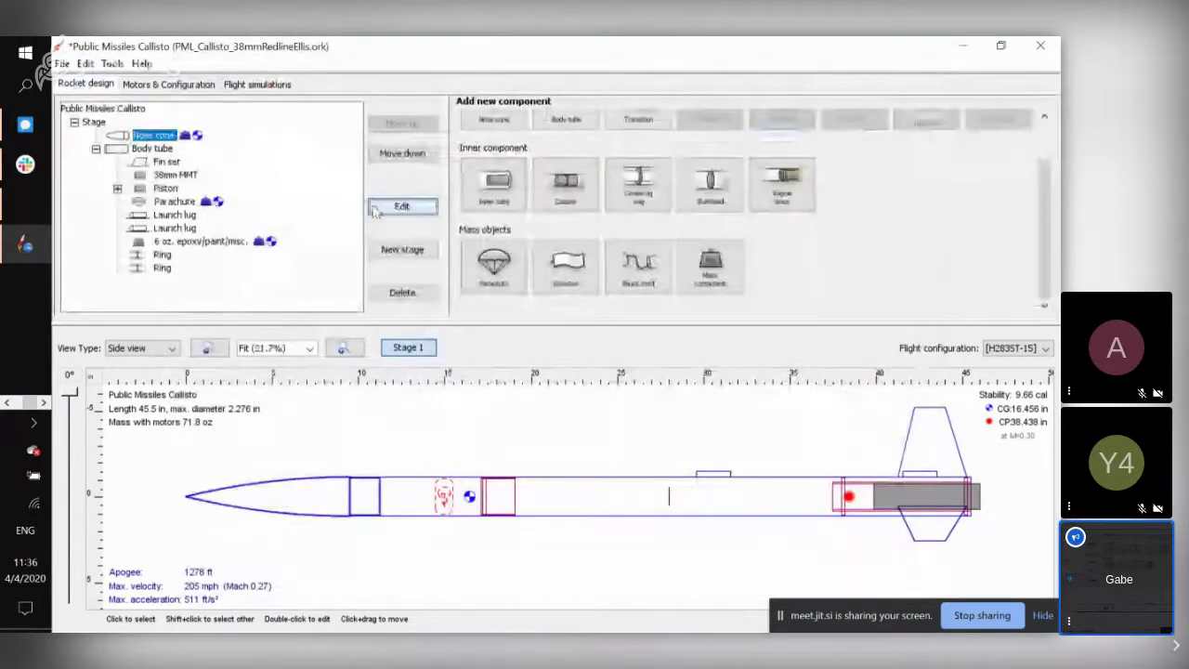
left_click(377, 210)
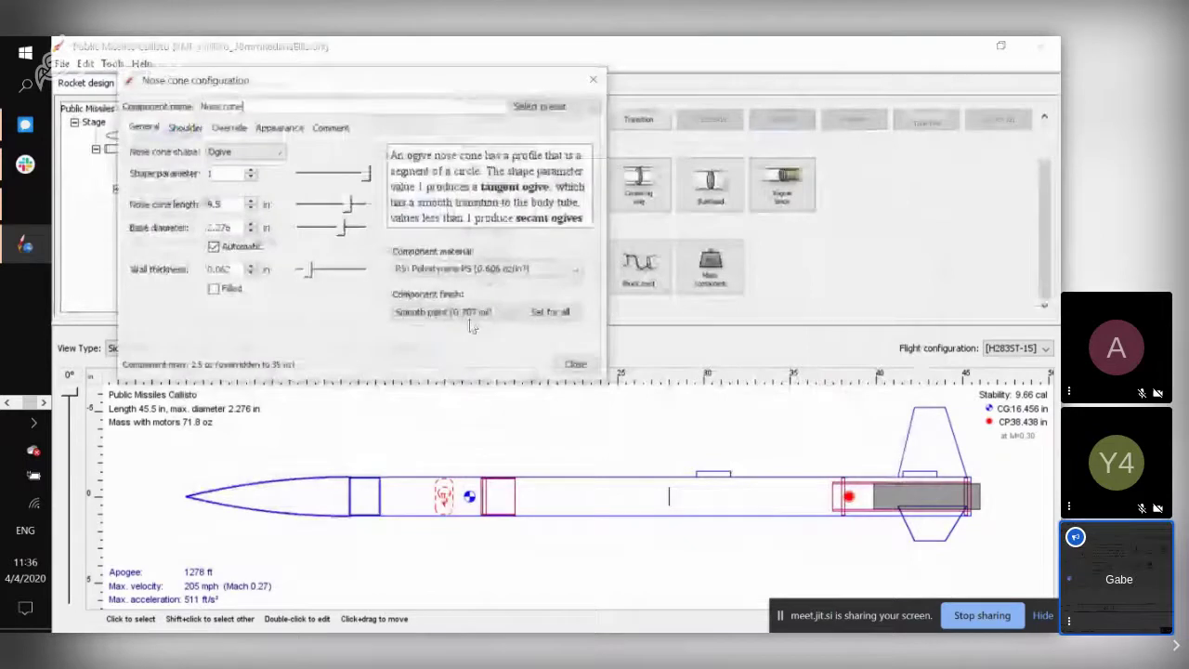
left_click(228, 127)
left_click_drag(588, 189, 545, 192)
left_click(387, 188)
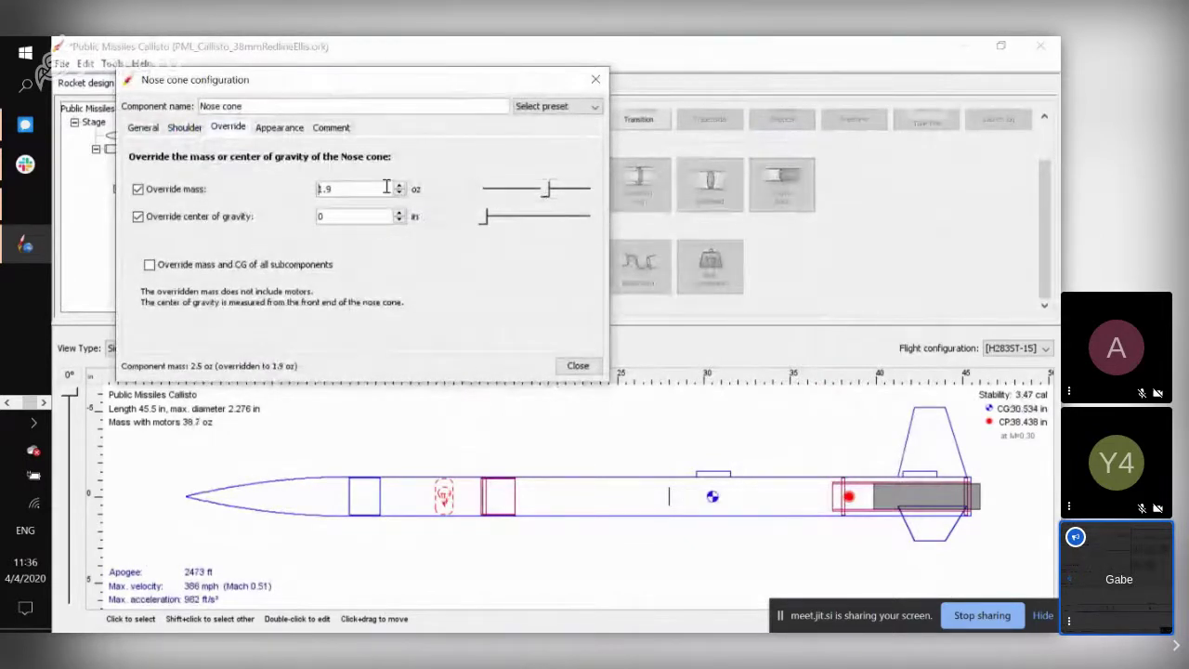
key("BackSpace")
key("BackSpace")
key("BackSpace")
type("2.5")
mouse_move(488, 224)
left_mouse_down()
mouse_move(506, 230)
mouse_move(478, 228)
left_mouse_up()
left_click(589, 368)
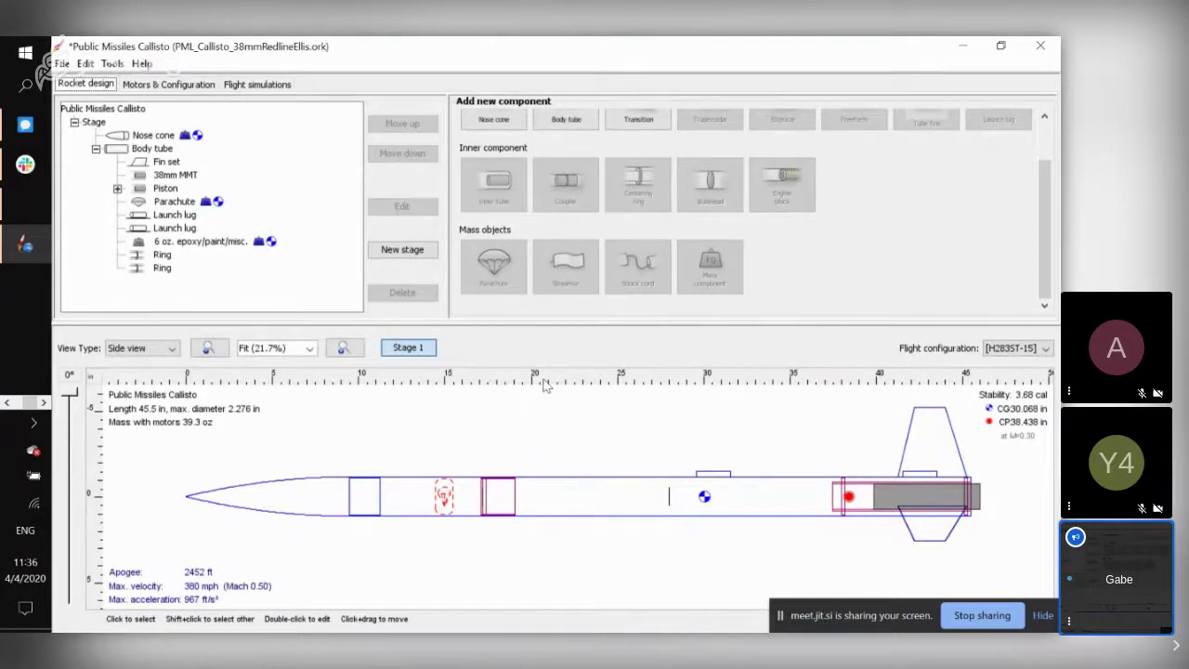
left_click(191, 86)
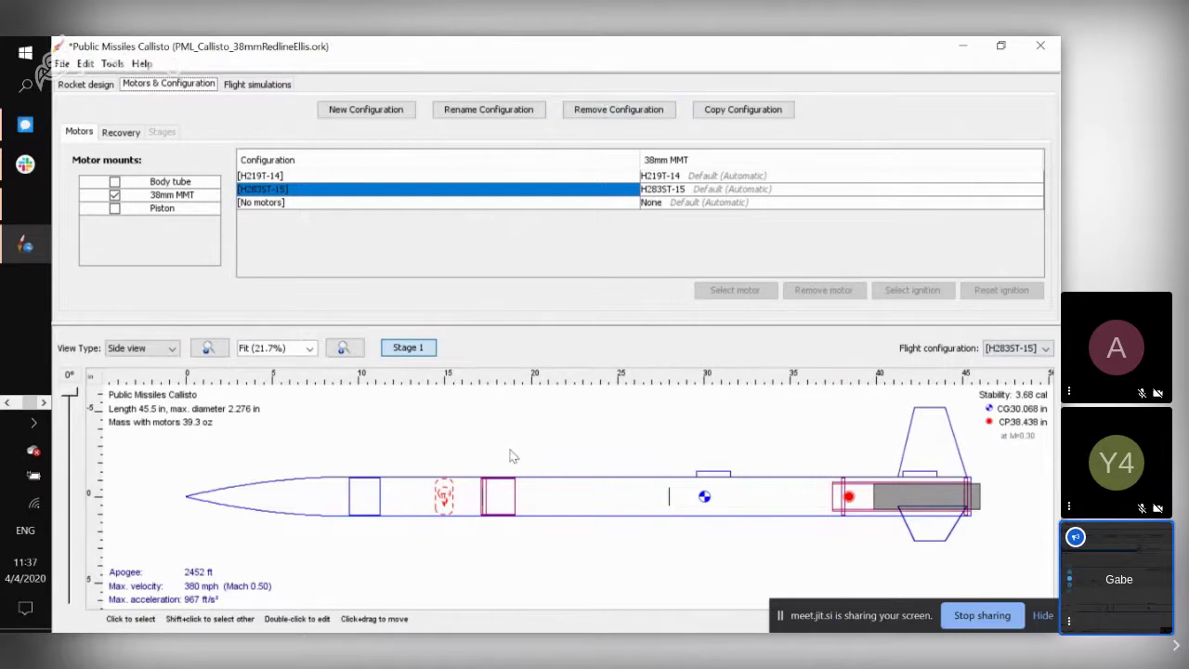
left_click(257, 84)
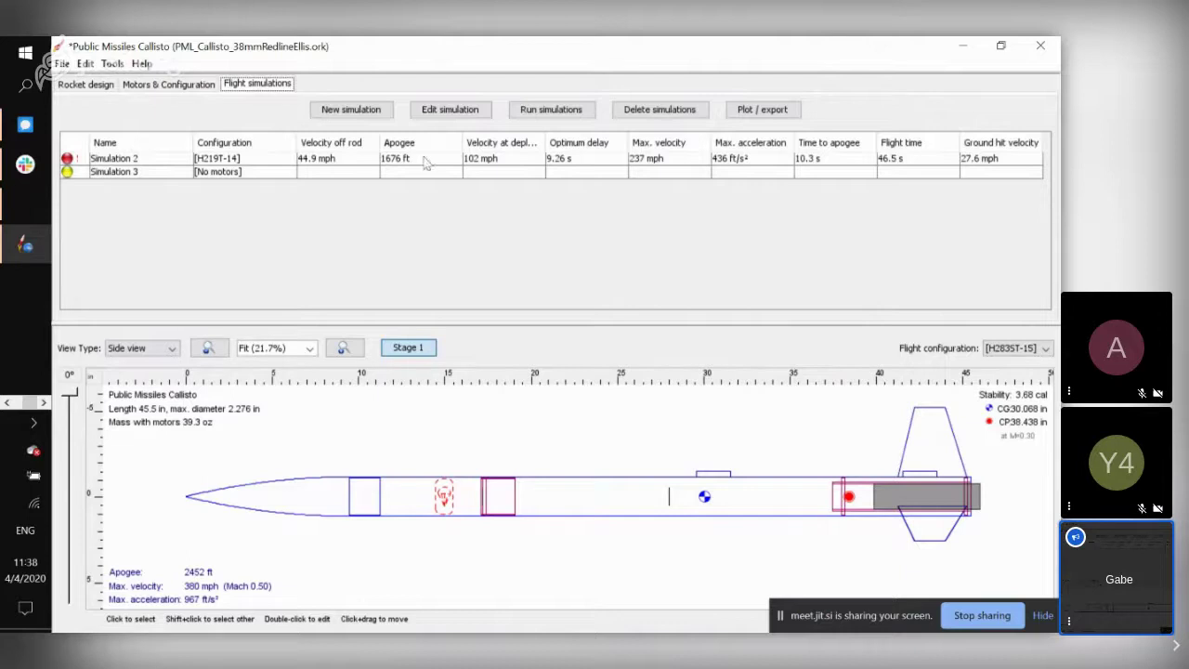
left_click(164, 84)
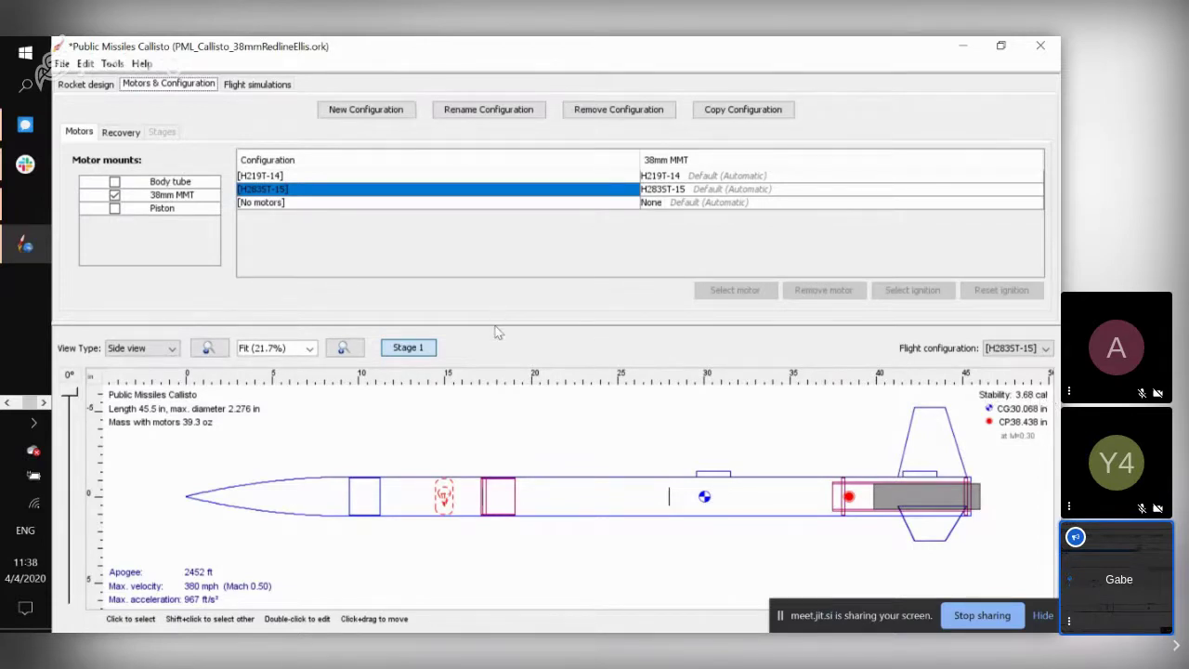
Edit Simulation 2's launch site to an altitude of 4600 ft, latitude 43.4° N and longitude -120° E.
left_click(269, 85)
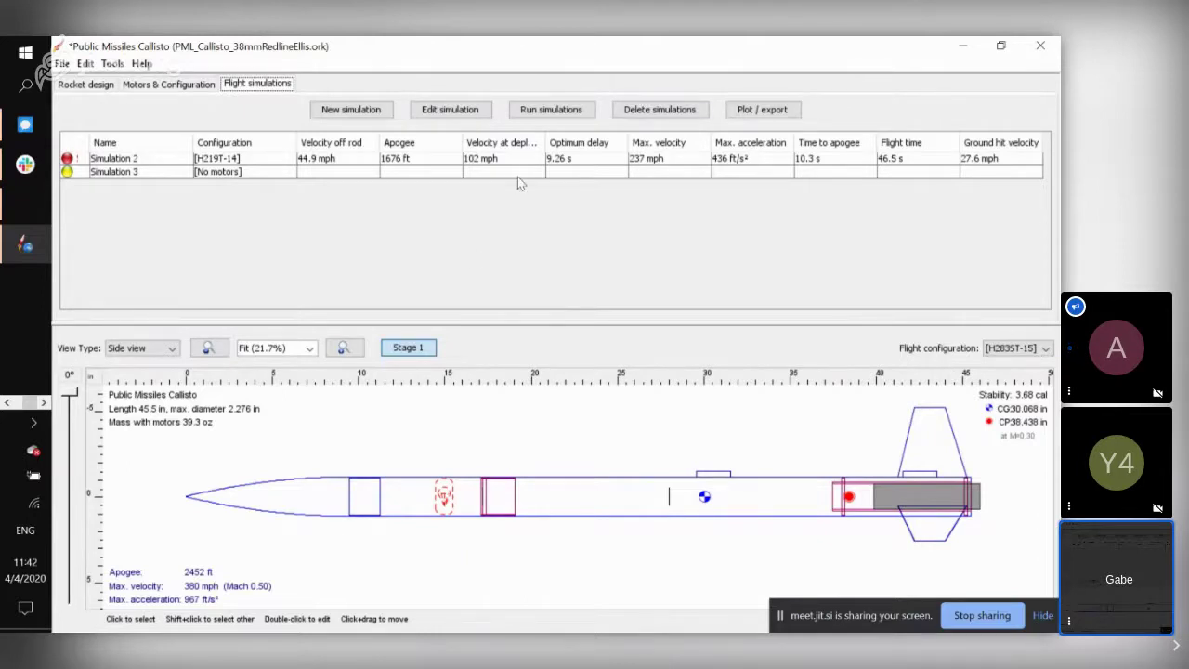
left_click(243, 165)
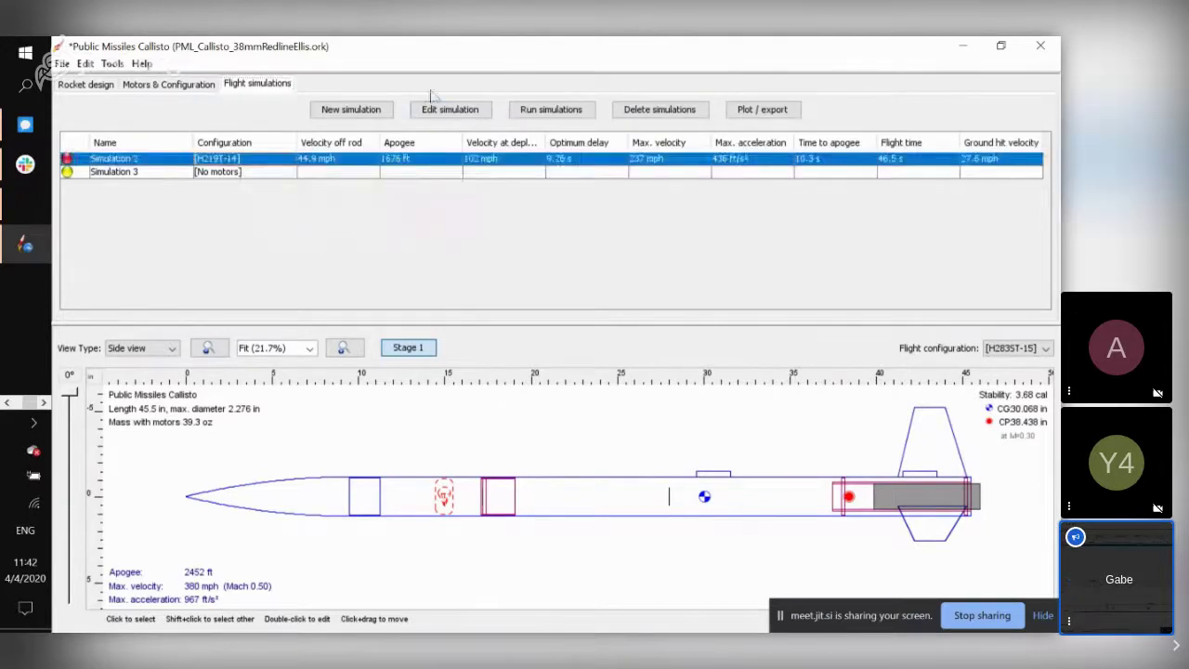
left_click(443, 114)
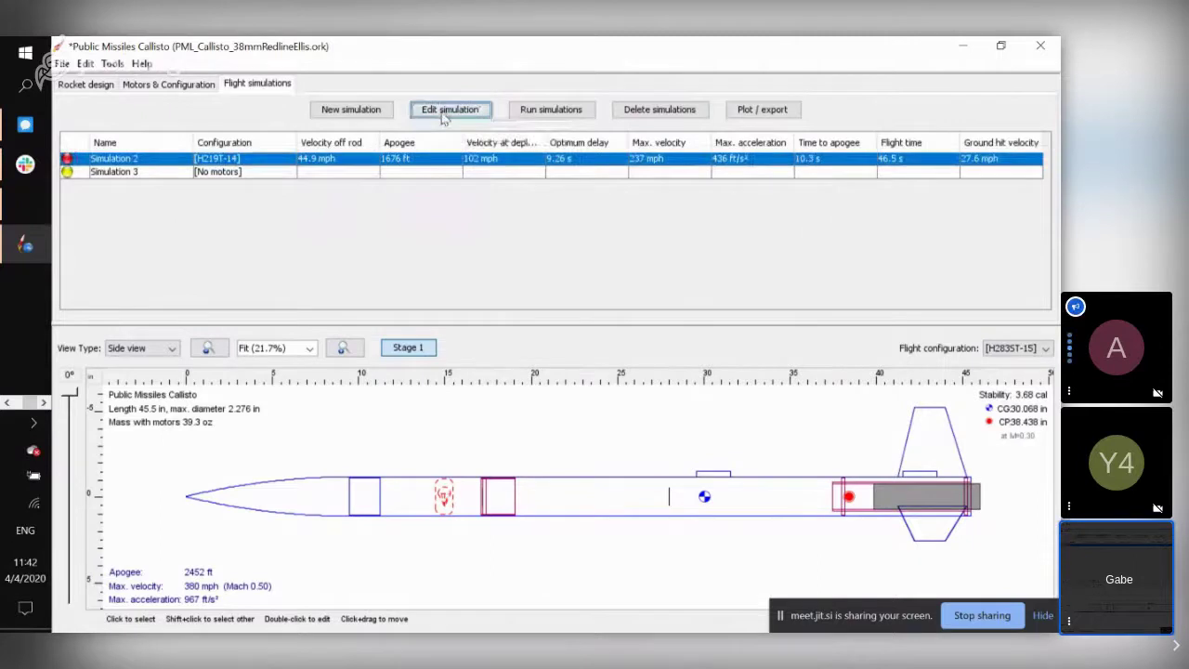
double_click(492, 254)
type("4006")
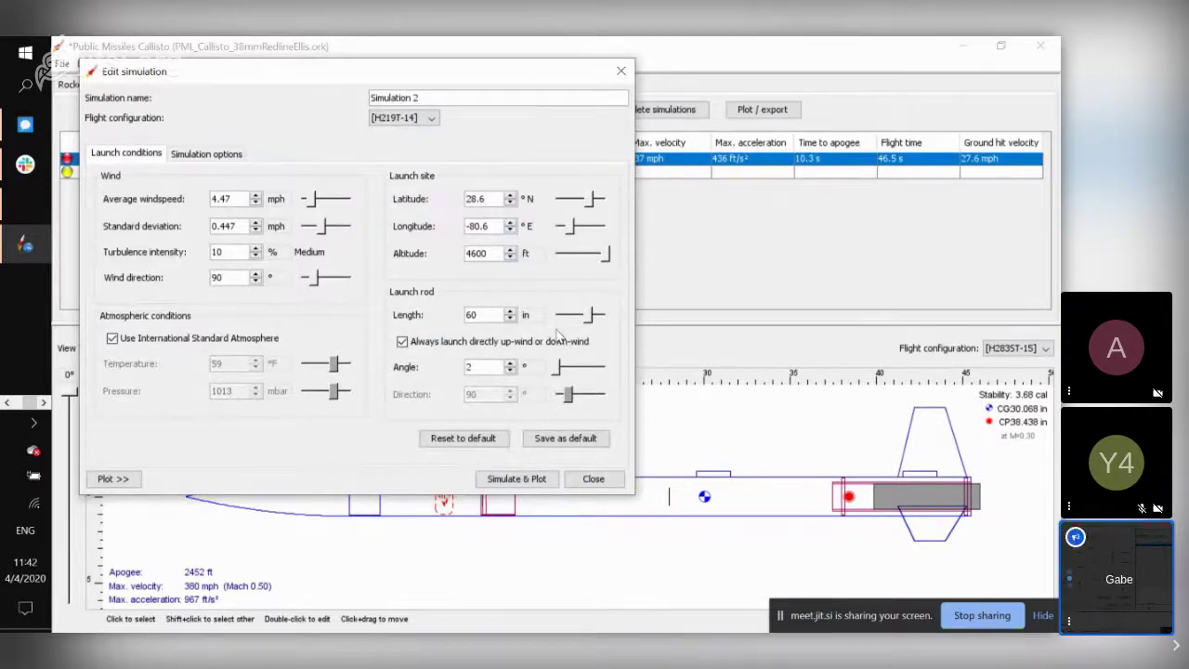
key("BackSpace")
key("BackSpace")
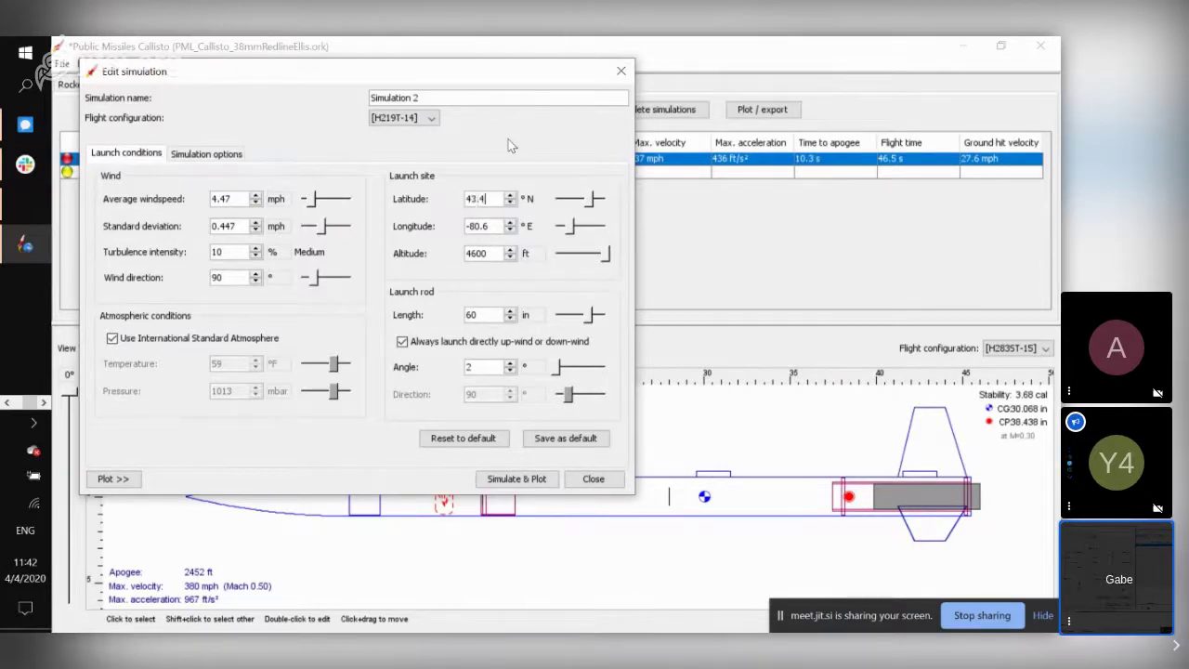
left_click(495, 230)
type("-120")
Simulate and plot Simulation 2 with the new launch site, view the graph, and close the plot and simulation settings.
left_click(538, 480)
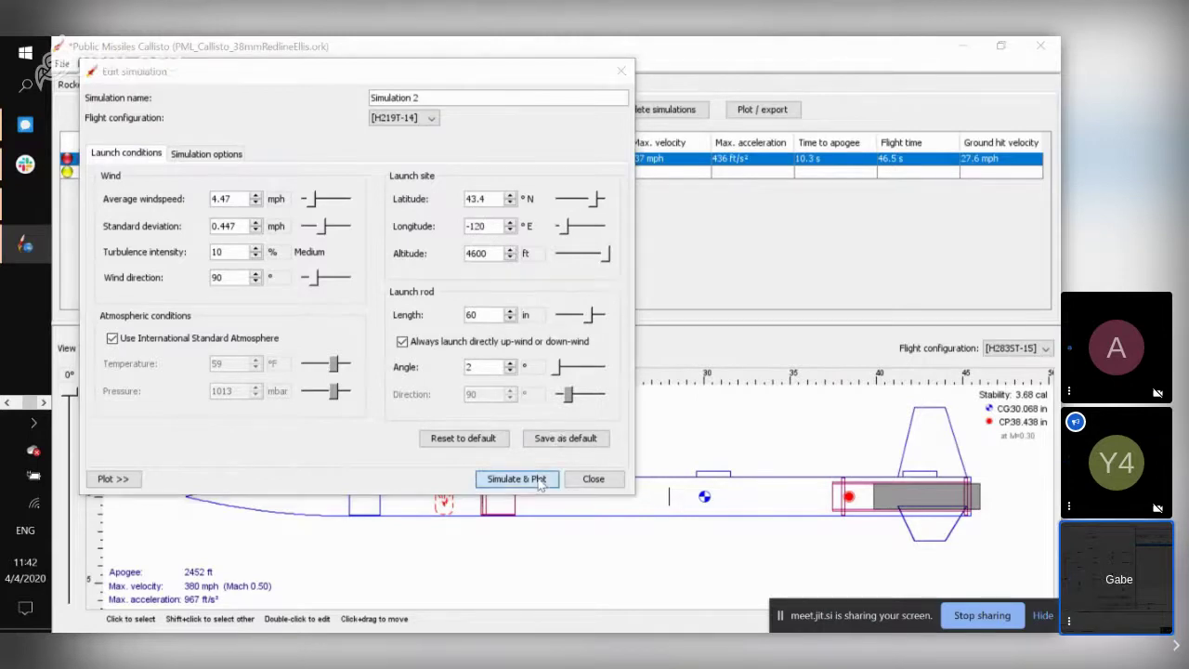
left_click(526, 477)
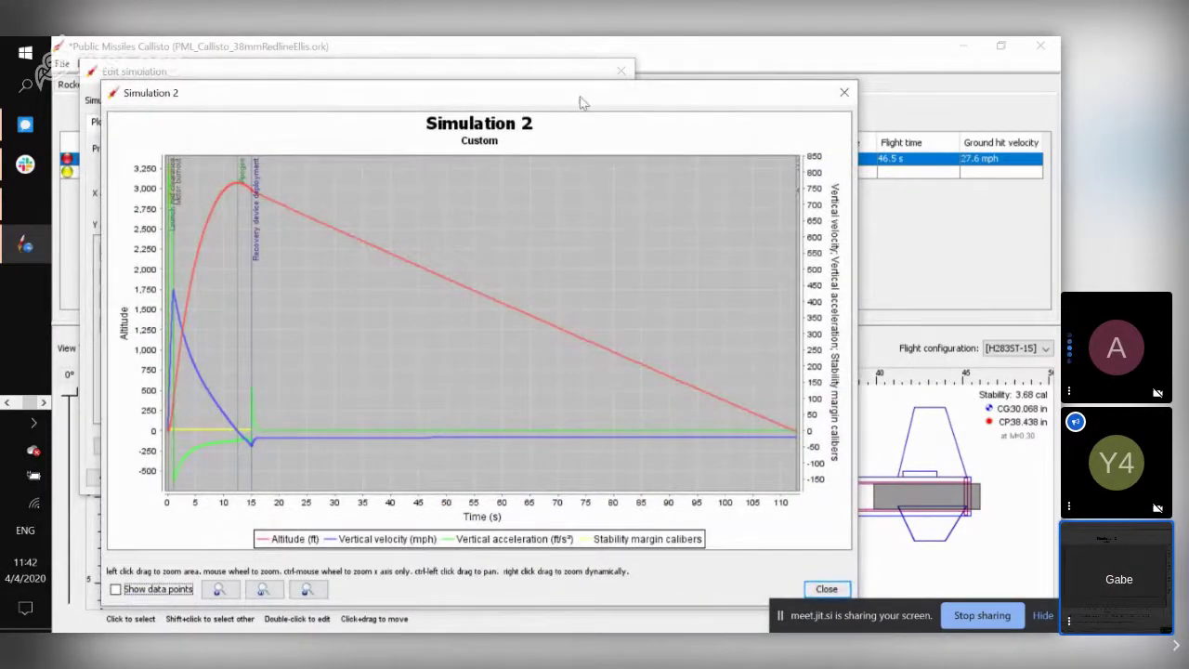
left_click_drag(580, 102, 621, 80)
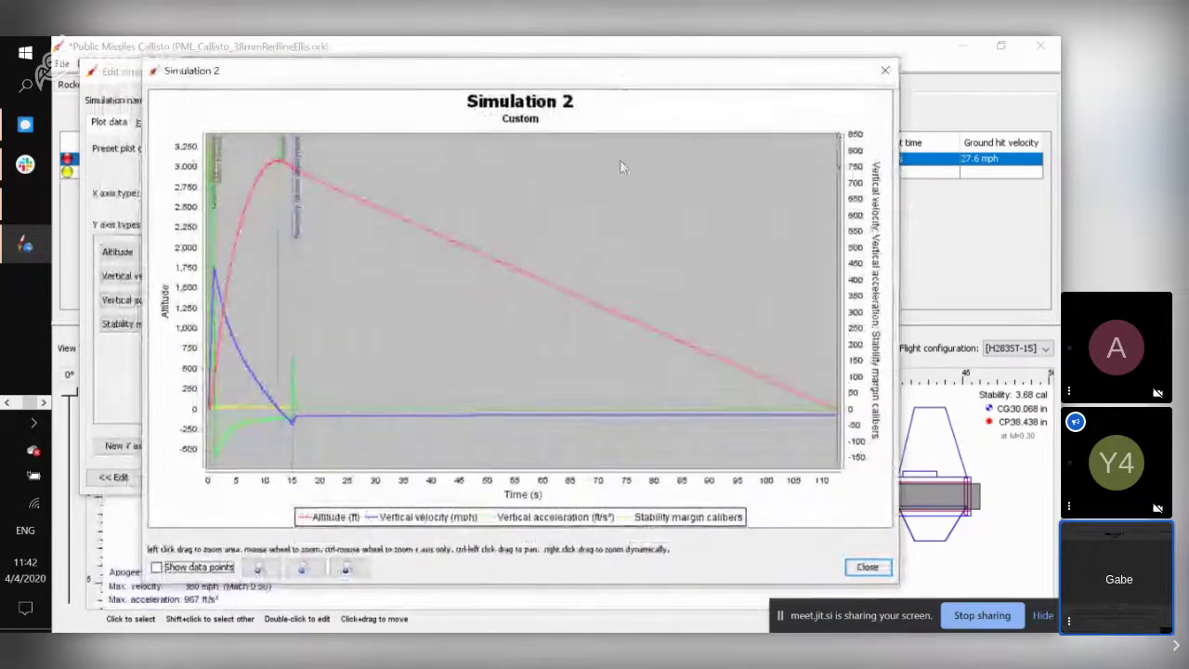
left_click(885, 71)
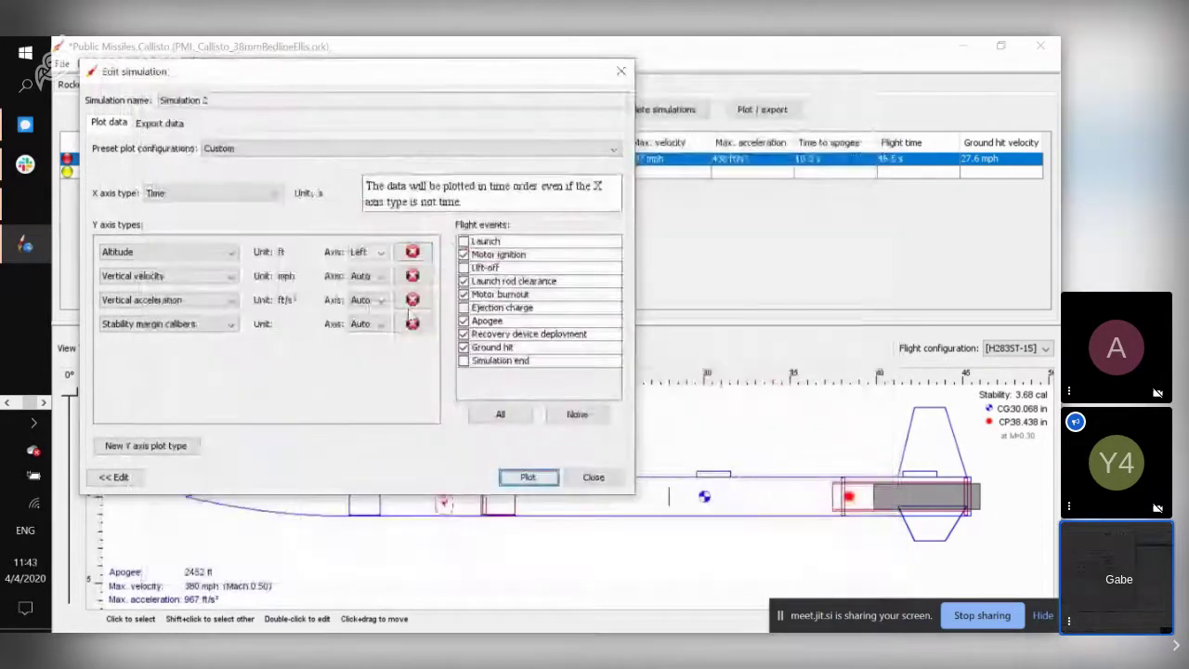
left_click(592, 478)
Reopen Simulation 2 for editing, and simulate and plot it again with unchanged launch conditions.
left_click(451, 108)
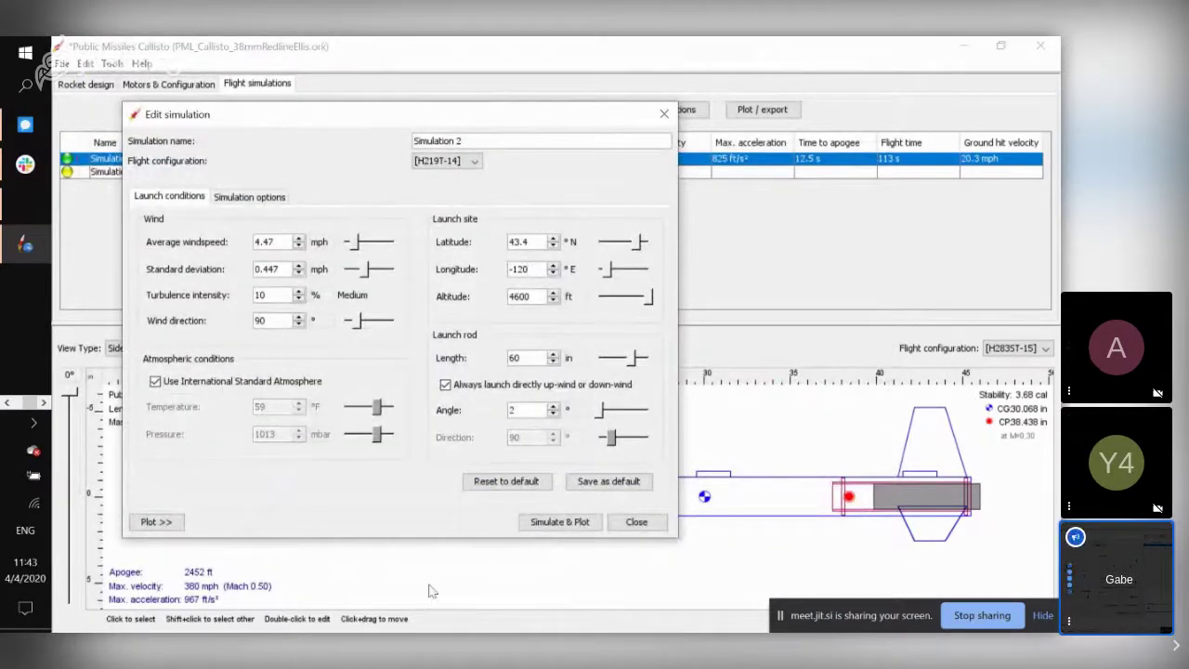
left_click(560, 522)
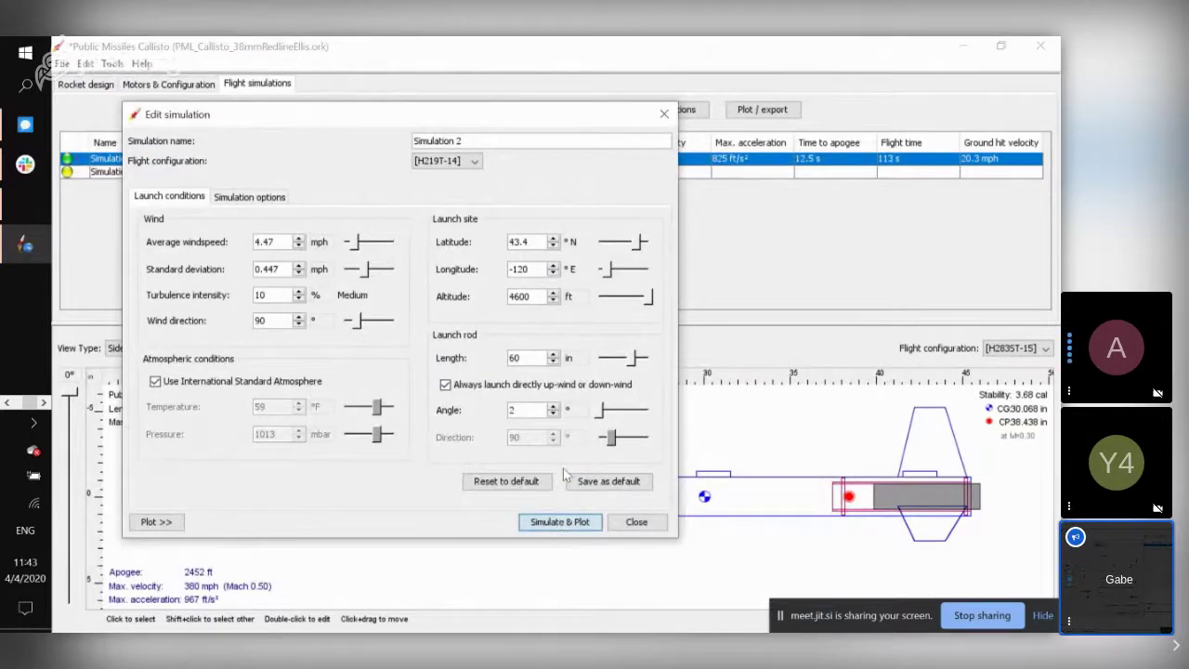
left_click(563, 522)
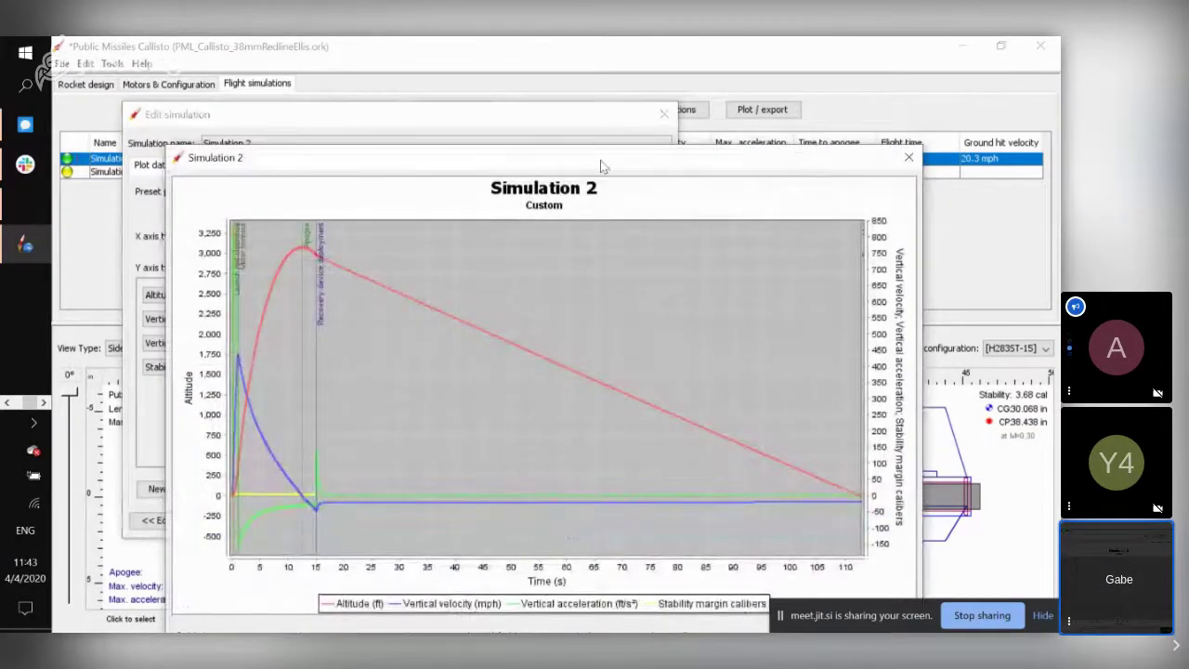
left_click_drag(599, 168, 580, 82)
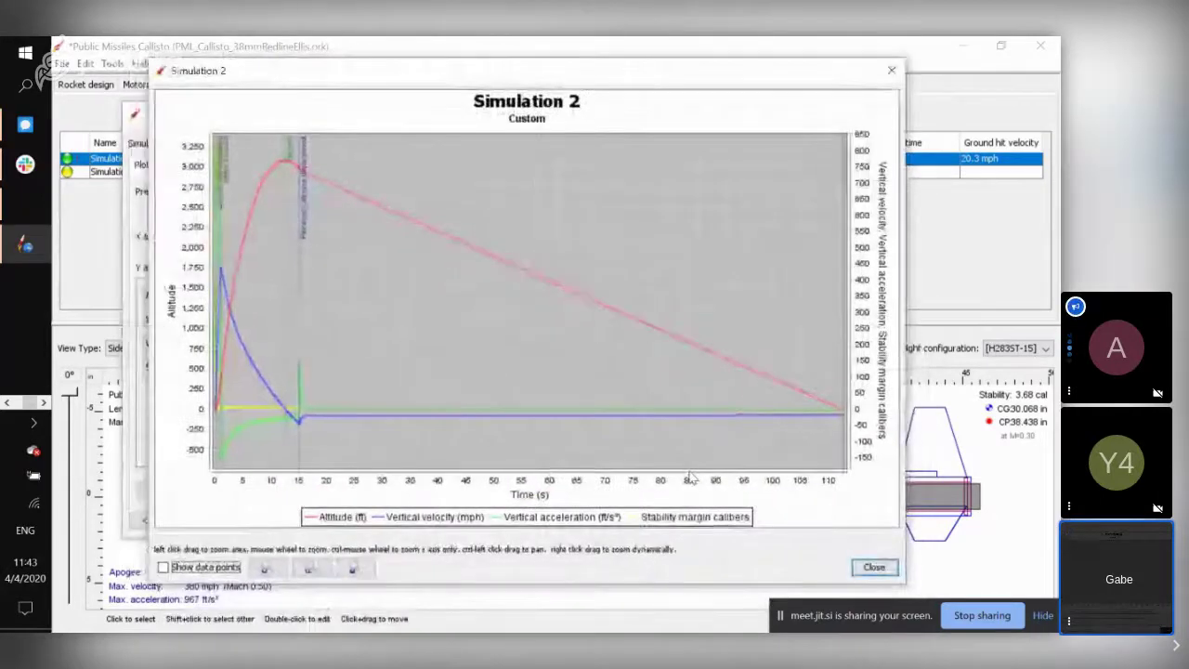
Switch to the Jitsi Meet call in Chrome and open its chat to read the shared launch site coordinates.
key("alt+Tab")
key("alt+Tab")
key("alt+Tab")
key("alt+Tab")
key("alt+Tab")
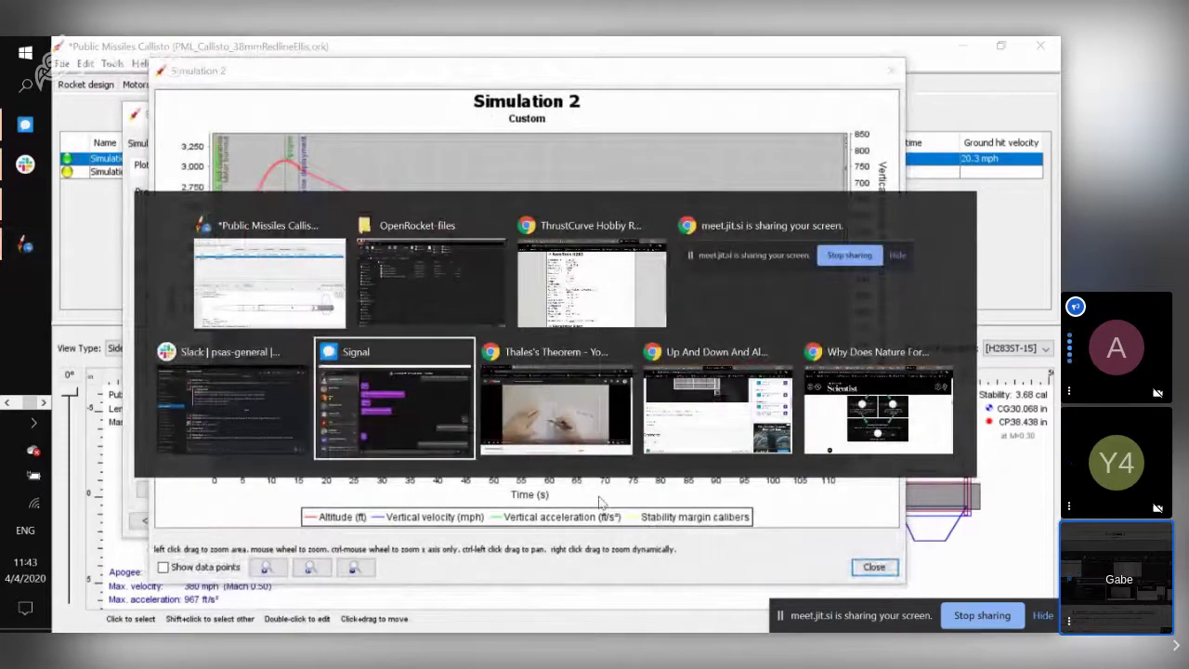
key("alt+shift+Tab")
key("alt+shift+Tab")
key("alt+shift+Tab")
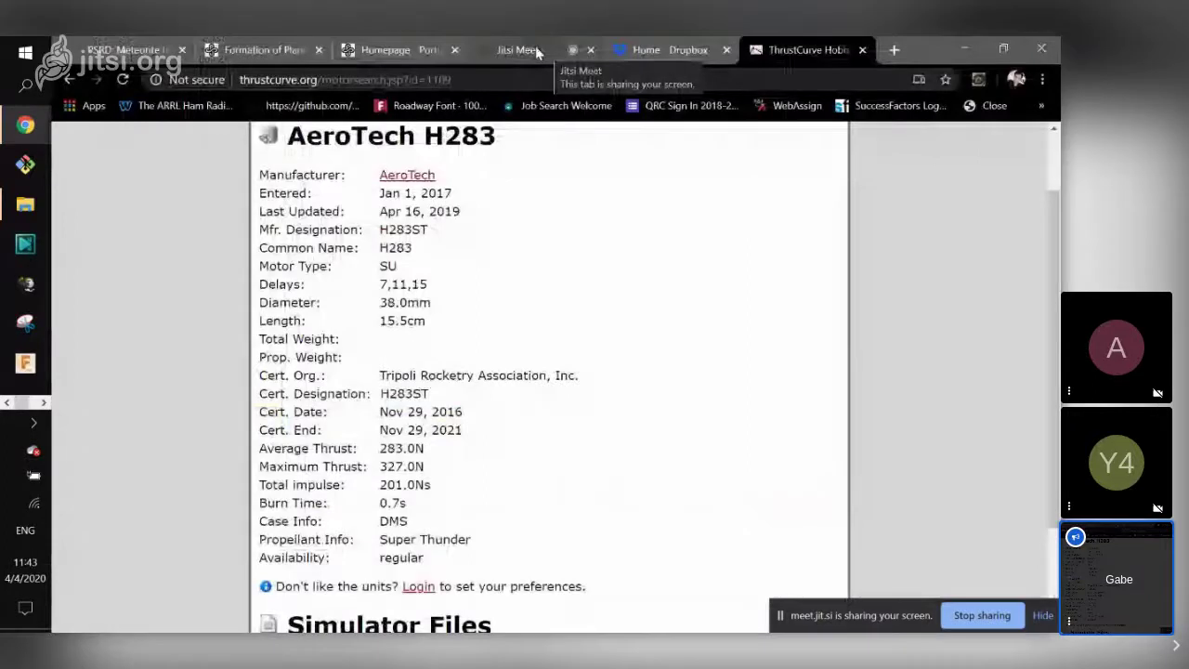
left_click(548, 49)
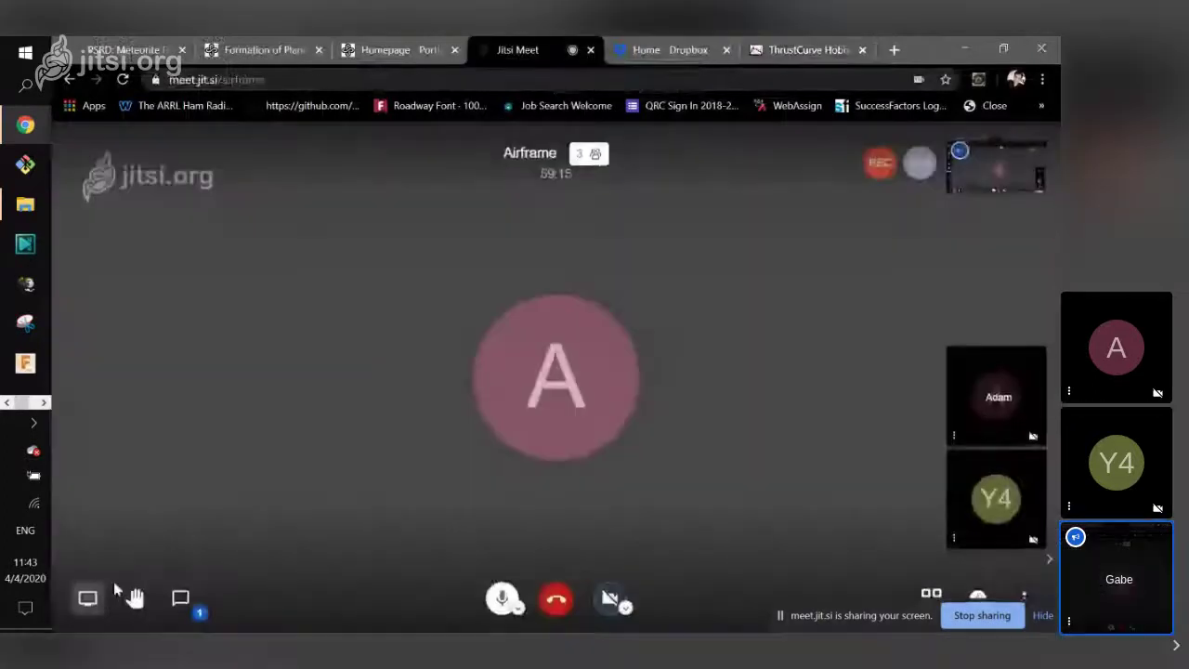
left_click(181, 600)
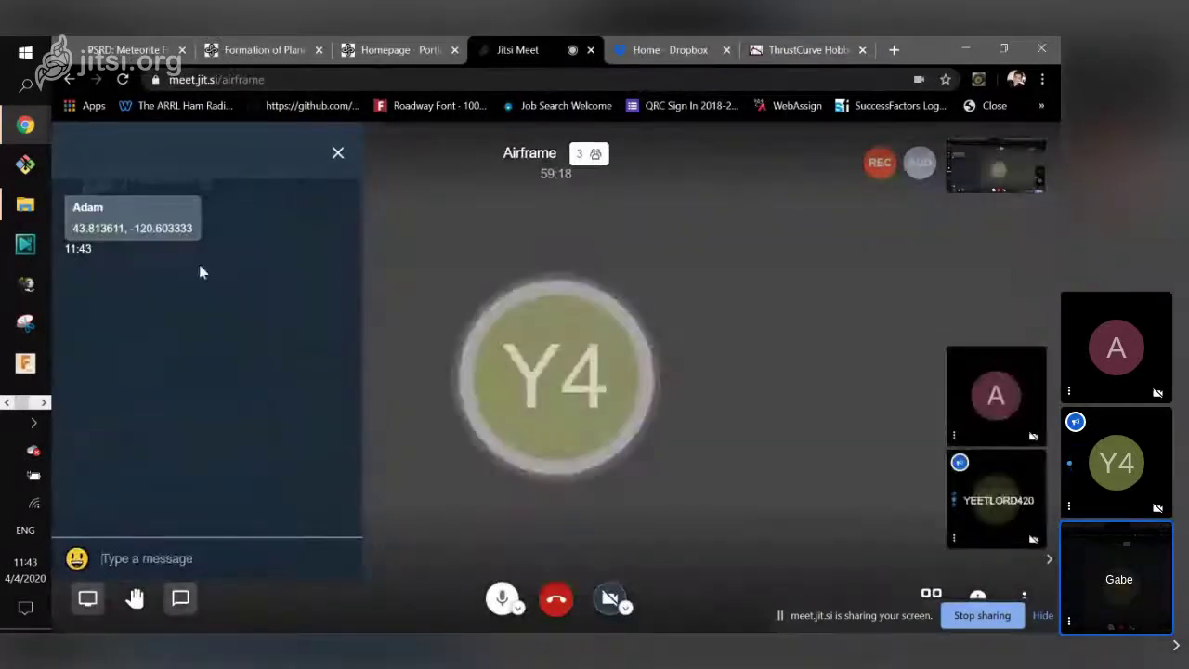
Copy the latitude 43.813611 from the Jitsi chat and set it as Simulation 2's launch site latitude in OpenRocket.
left_click_drag(192, 230, 74, 229)
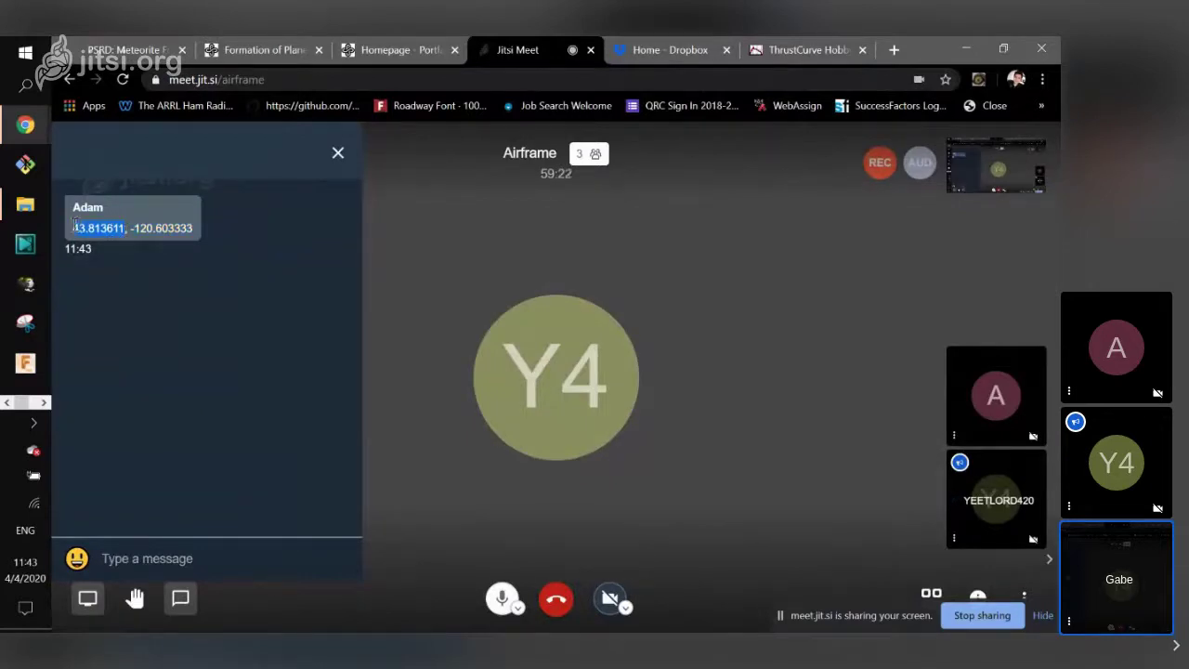
key("c")
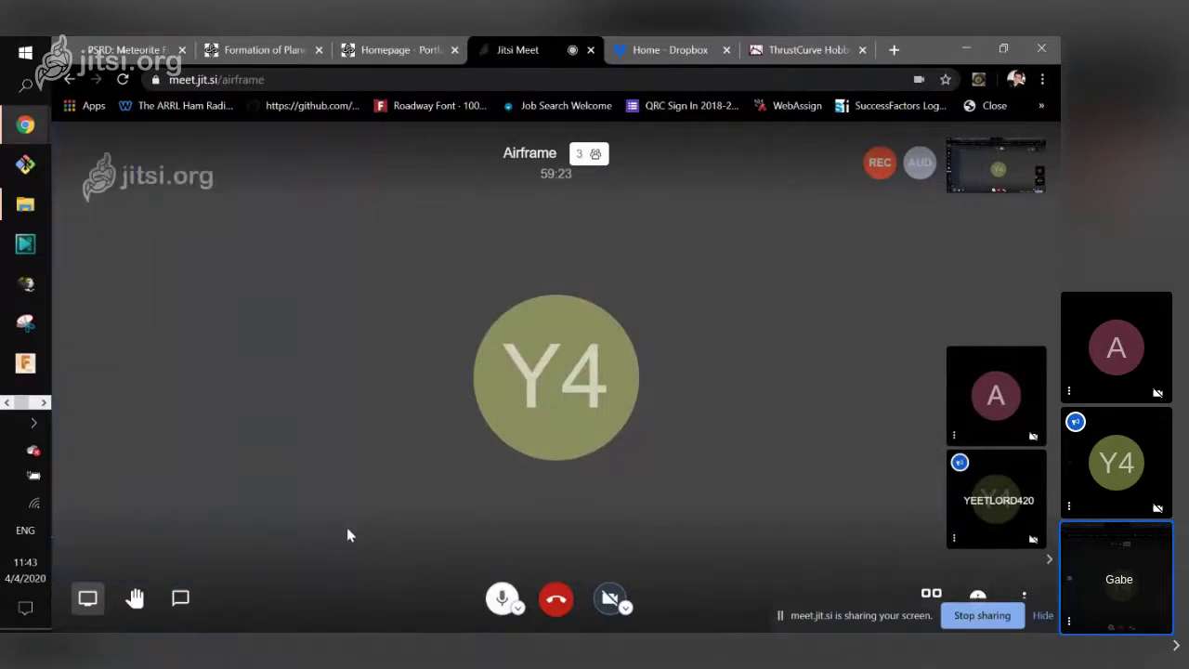
key("alt+Tab")
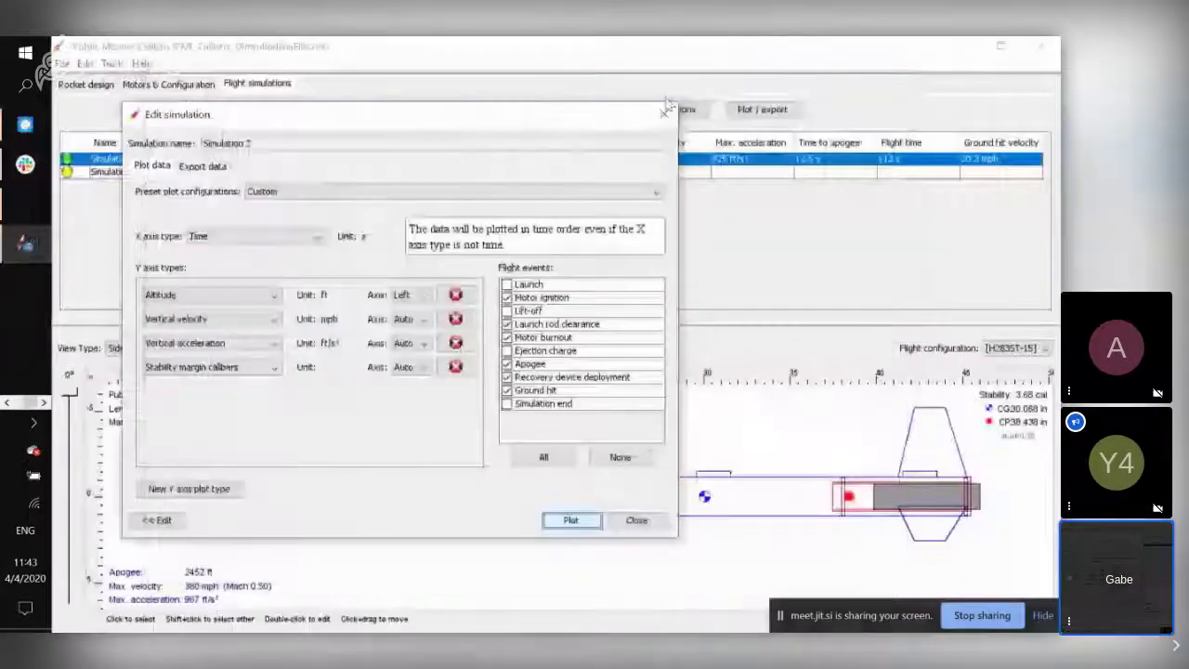
left_click(664, 114)
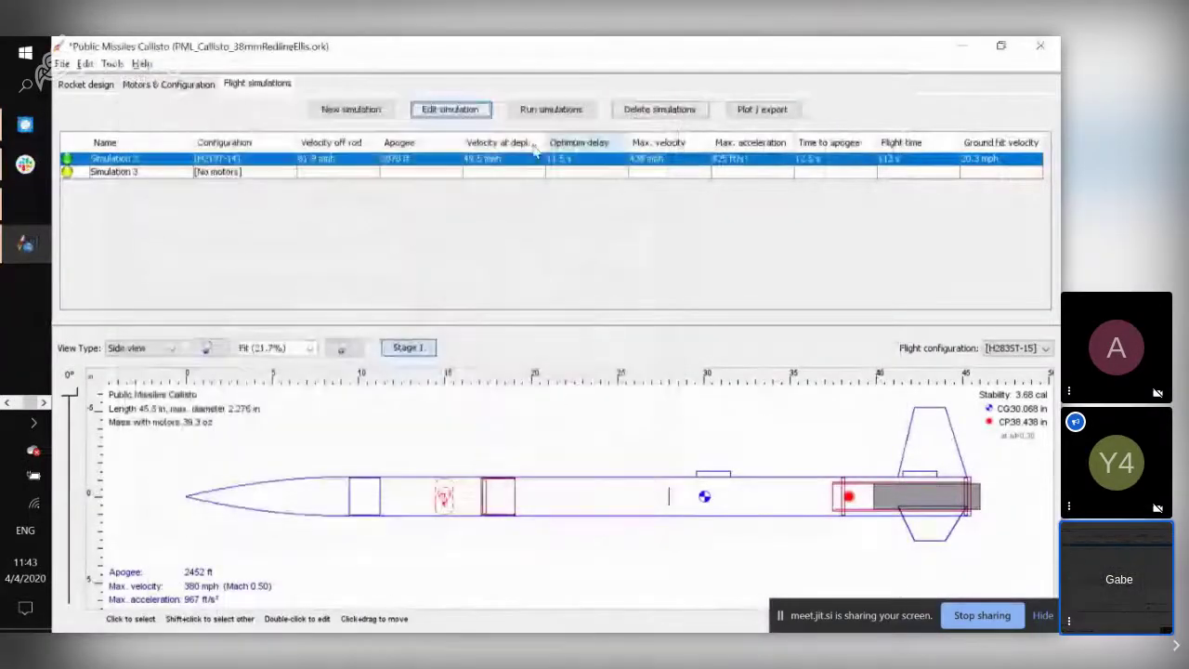
left_click(450, 109)
double_click(592, 307)
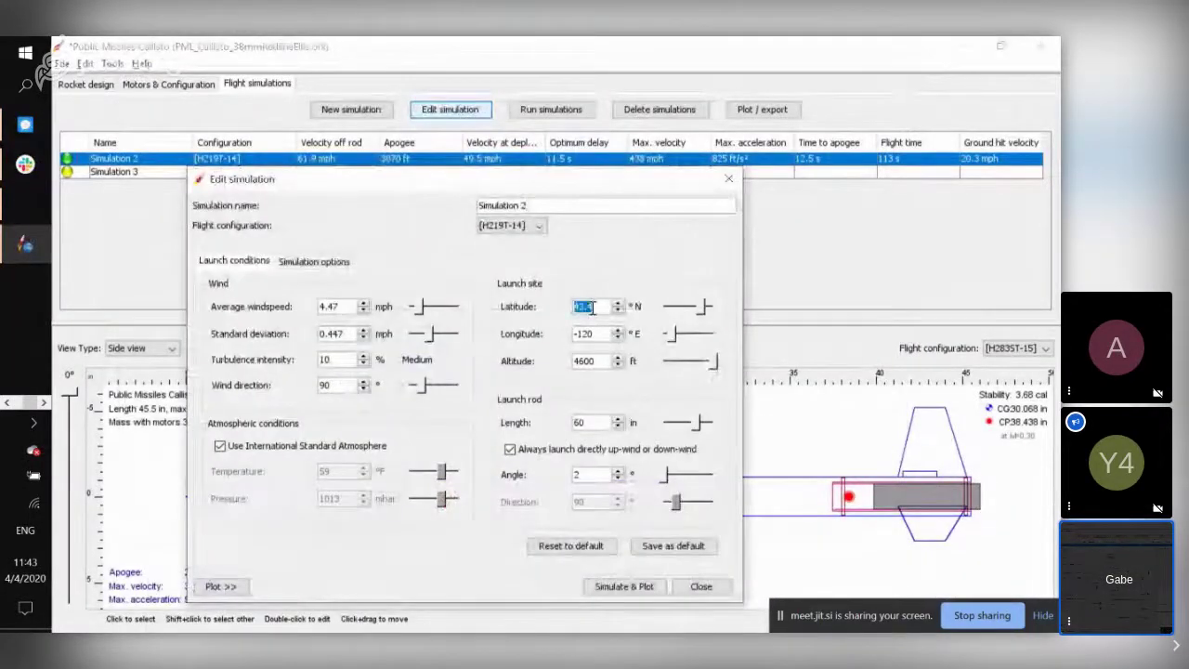
type("41.813611")
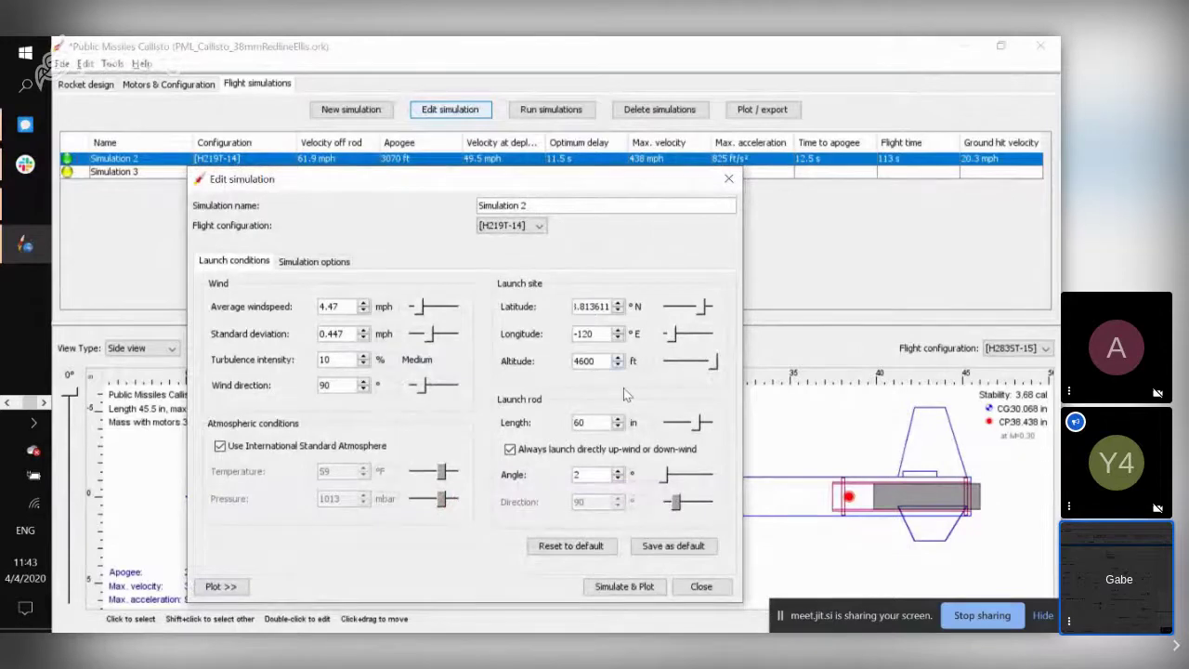
Copy the longitude from the Jitsi chat and set Simulation 2's launch site longitude to -120.603333 in OpenRocket.
key("alt+Tab")
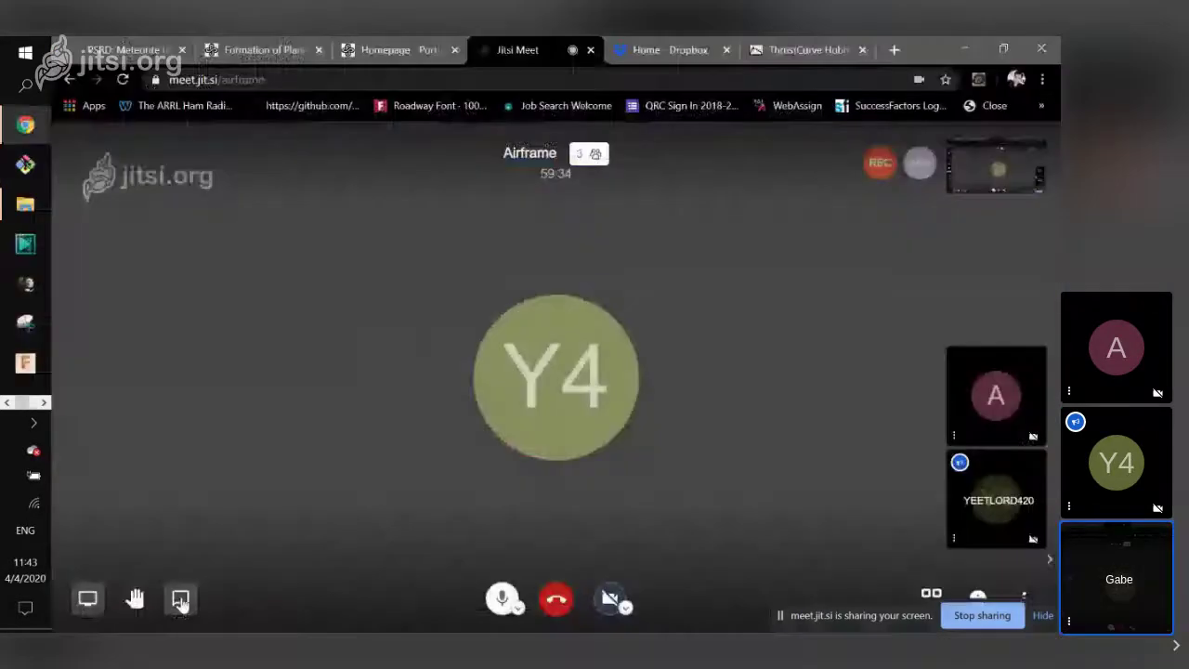
key("c")
left_click_drag(192, 229, 135, 234)
key("ctrl+c")
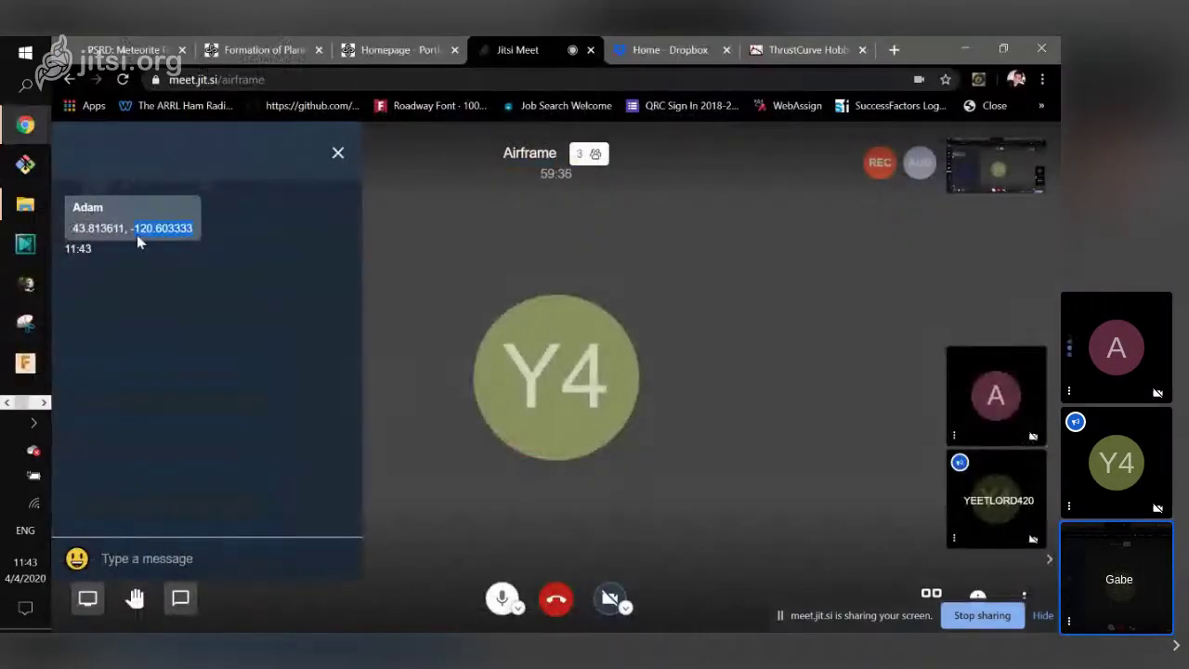
key("c")
key("alt+Tab")
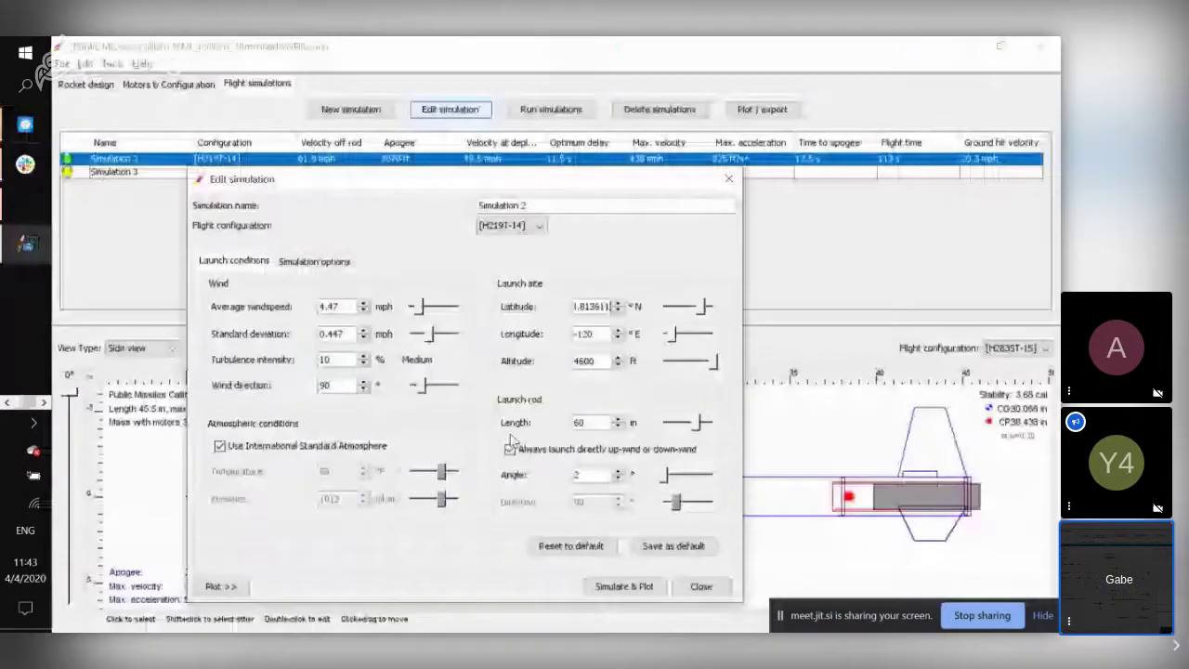
left_click(599, 337)
key("ctrl+v")
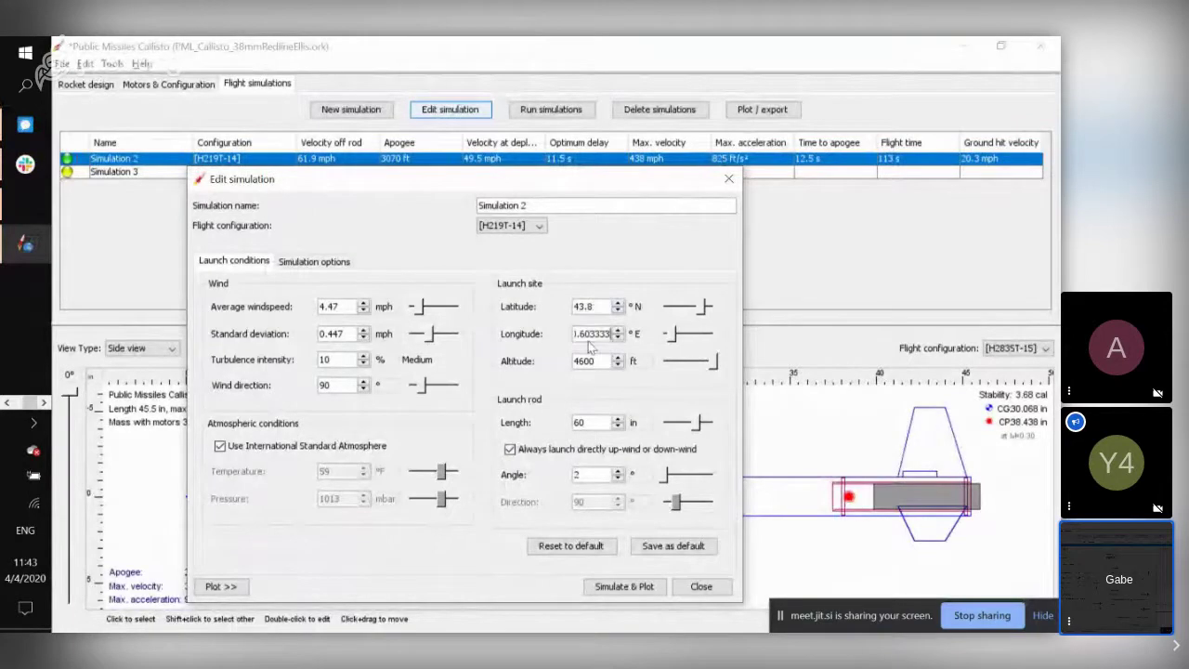
key("Home")
Simulate Simulation 2 with the new launch site, plot the flight data against time, and close the plot and simulation editor.
left_click(620, 592)
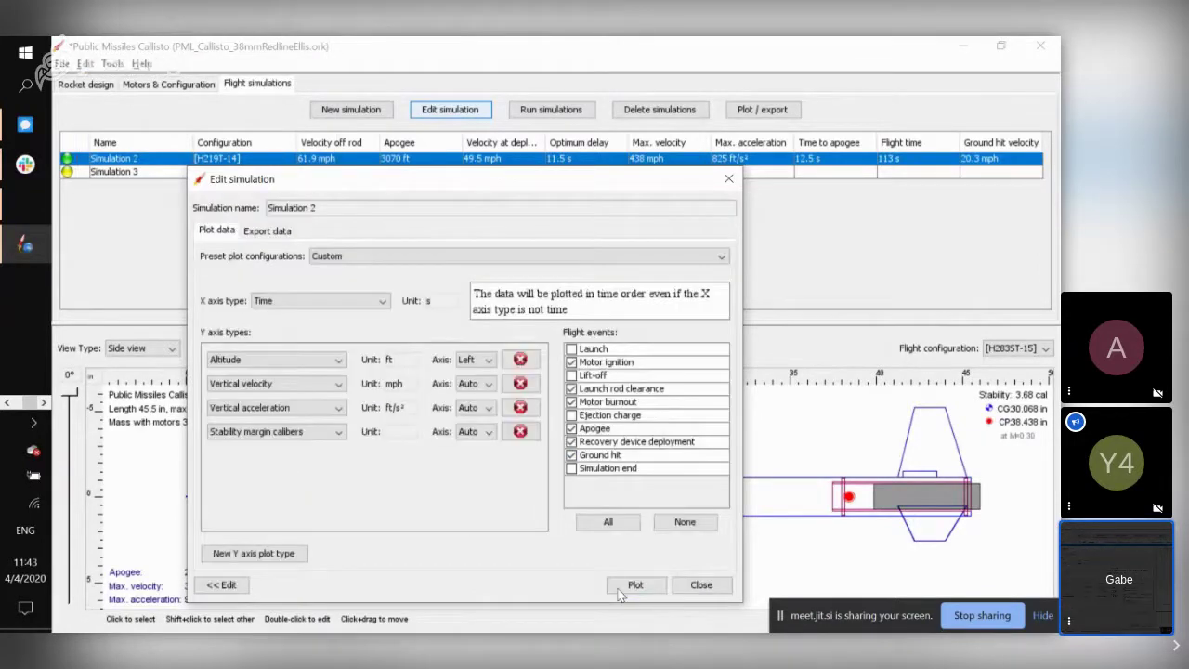
left_click(622, 591)
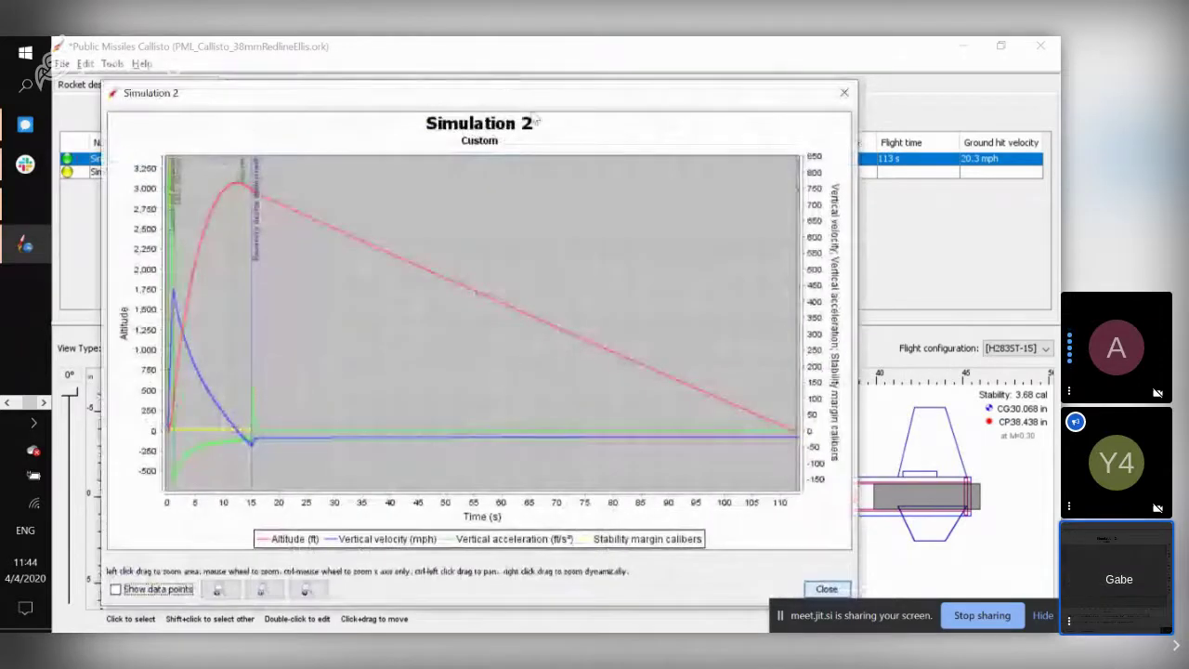
left_click_drag(536, 102, 554, 87)
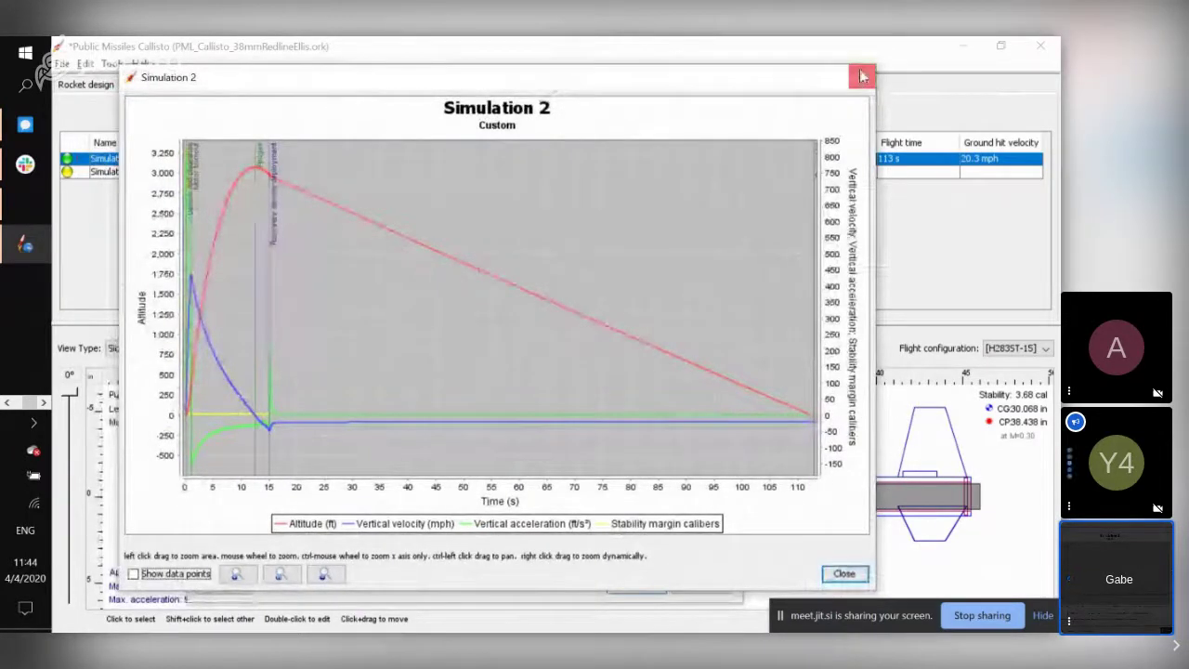
left_click(862, 77)
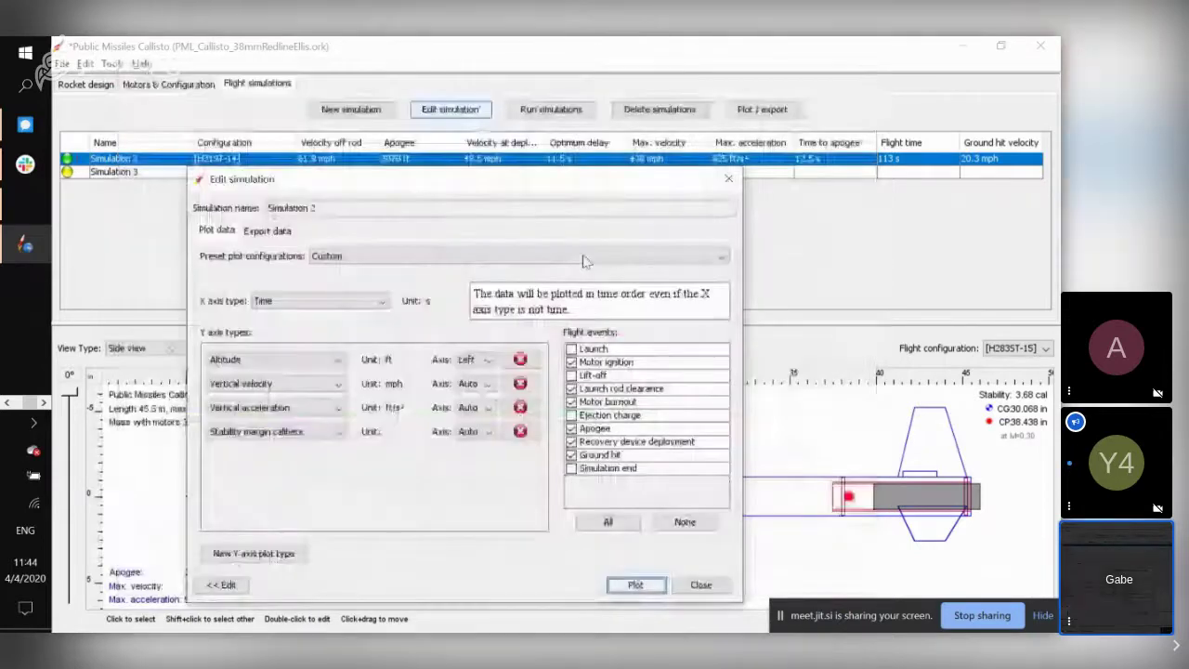
key("Escape")
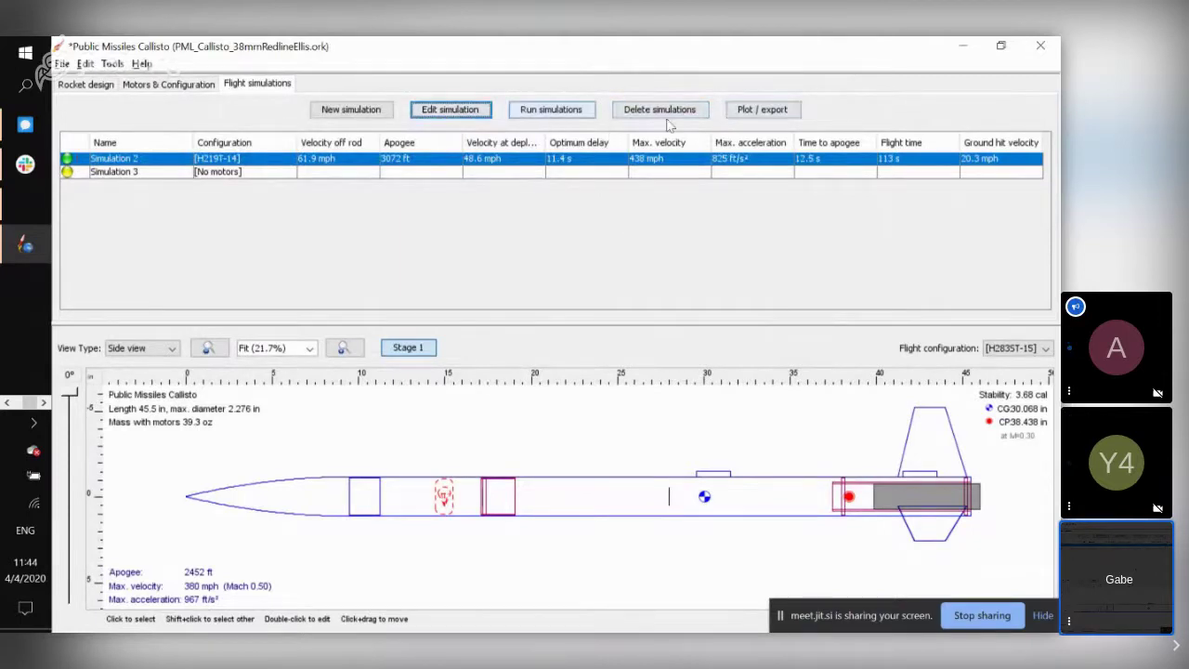
Review the preset plot configurations and the data export options for Simulation 2.
left_click(760, 109)
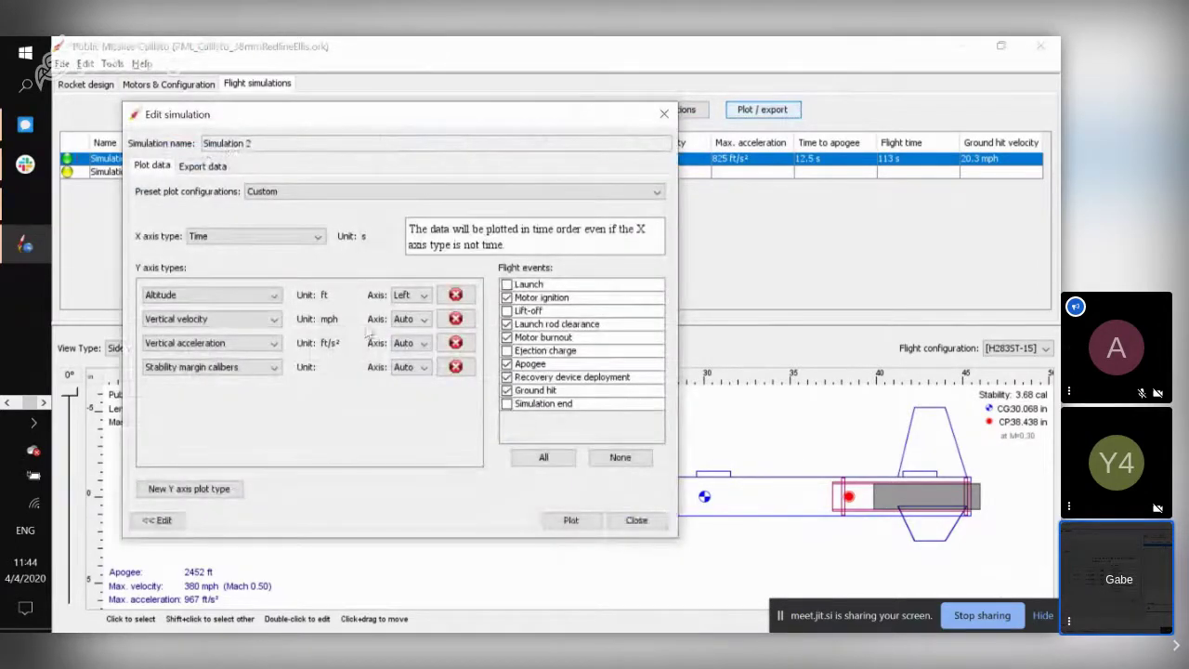
left_click(291, 190)
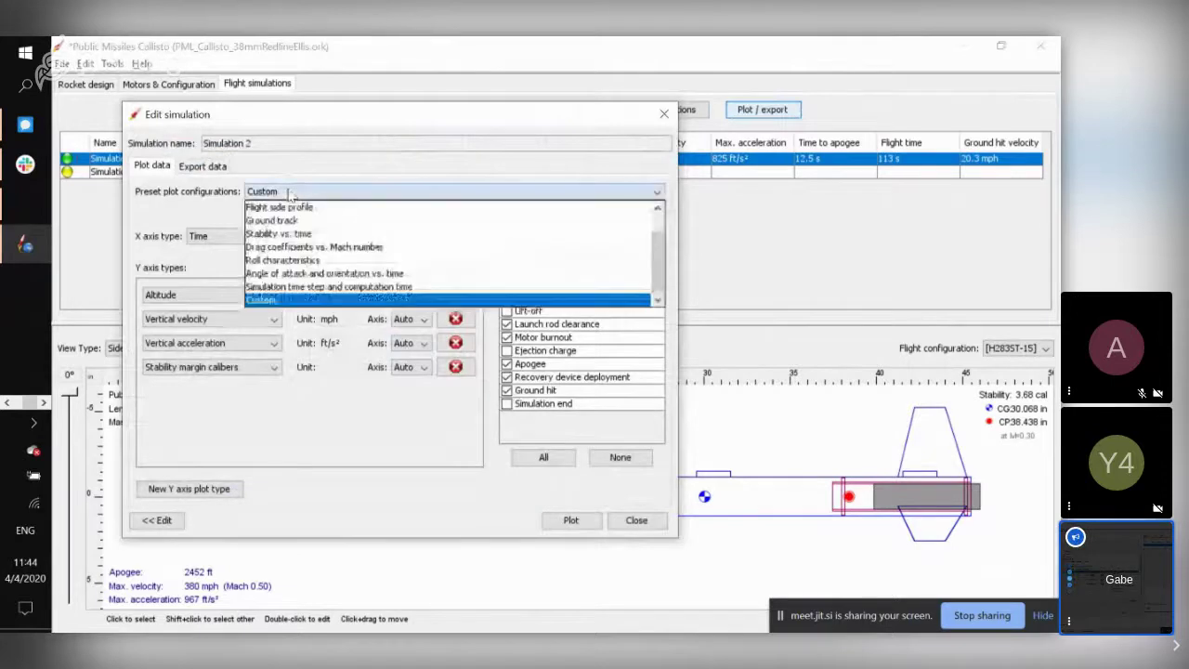
left_click(291, 191)
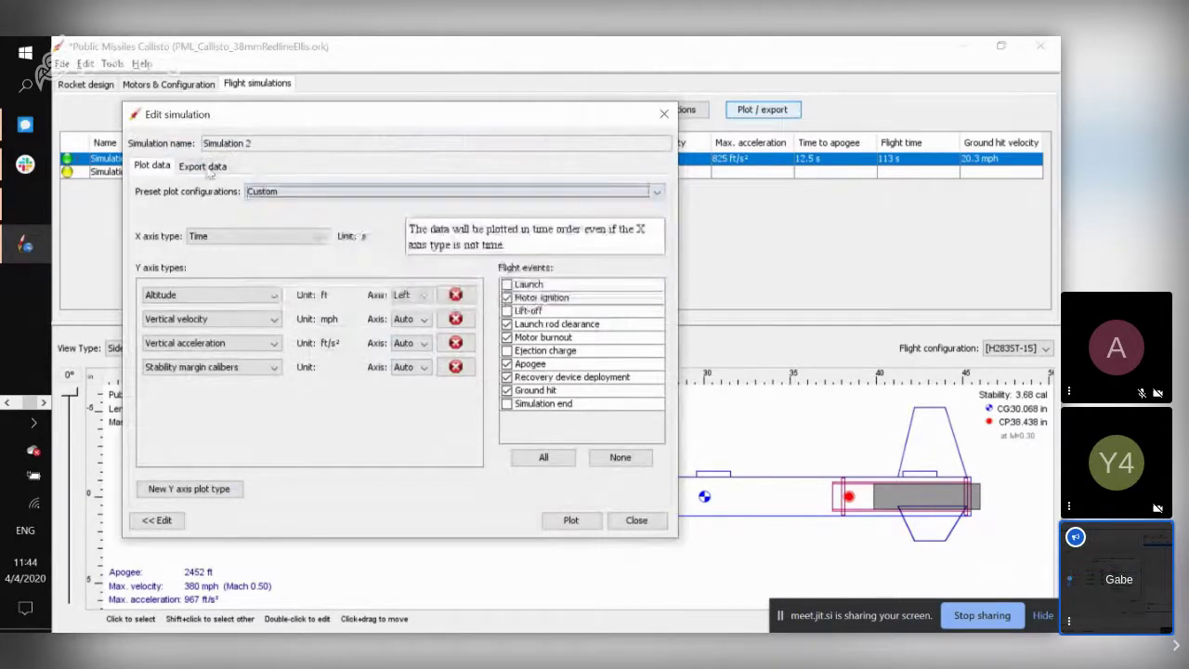
left_click(204, 165)
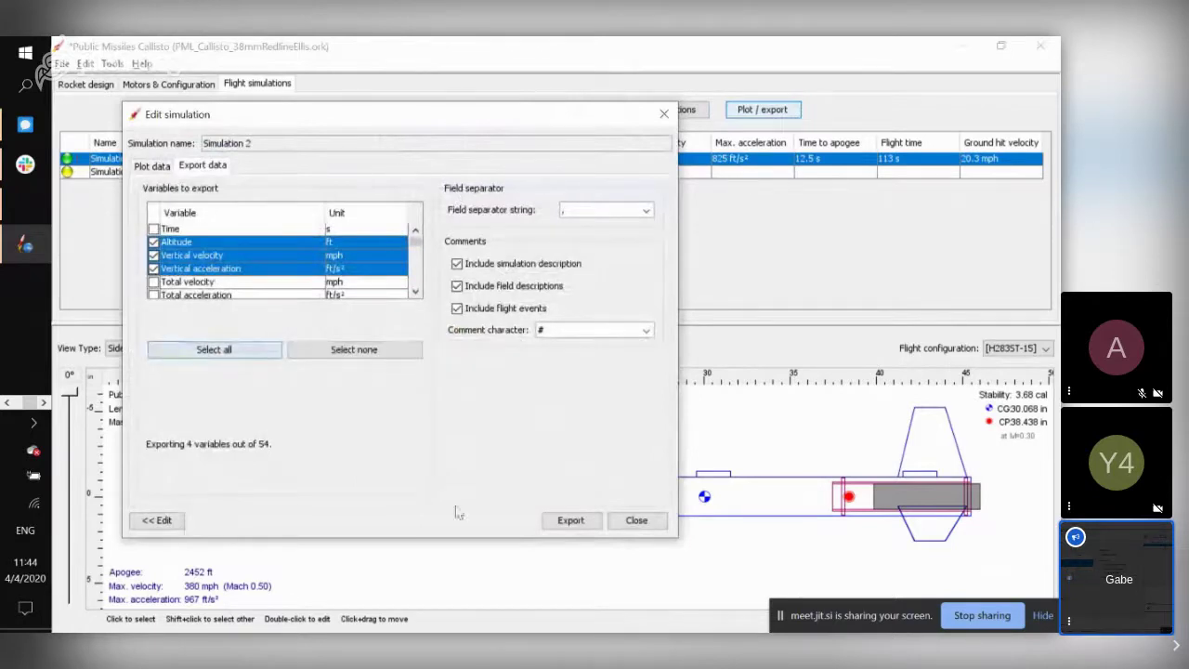
left_click(151, 167)
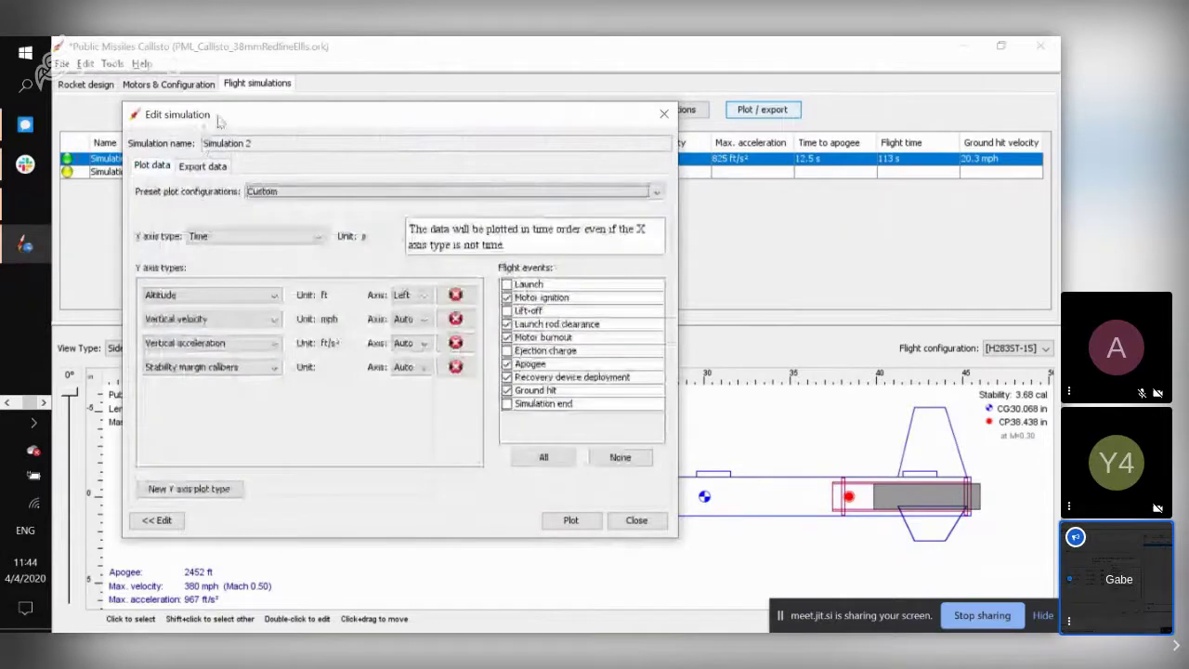
left_click_drag(220, 122, 323, 184)
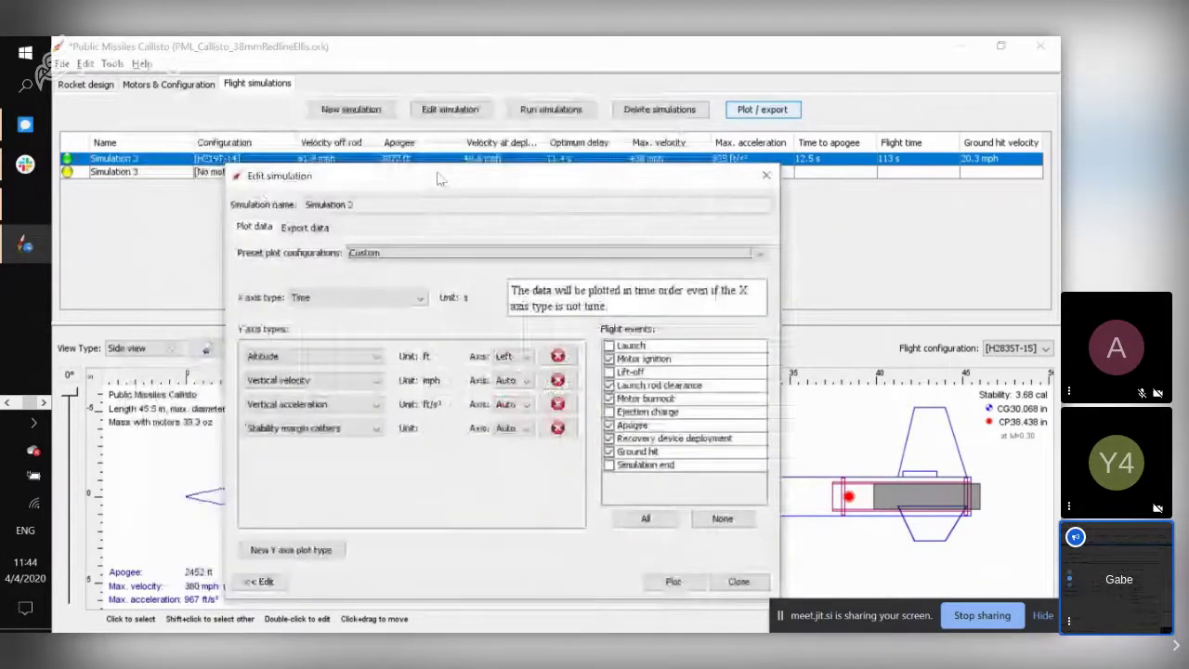
left_click_drag(440, 178, 375, 115)
left_click(700, 112)
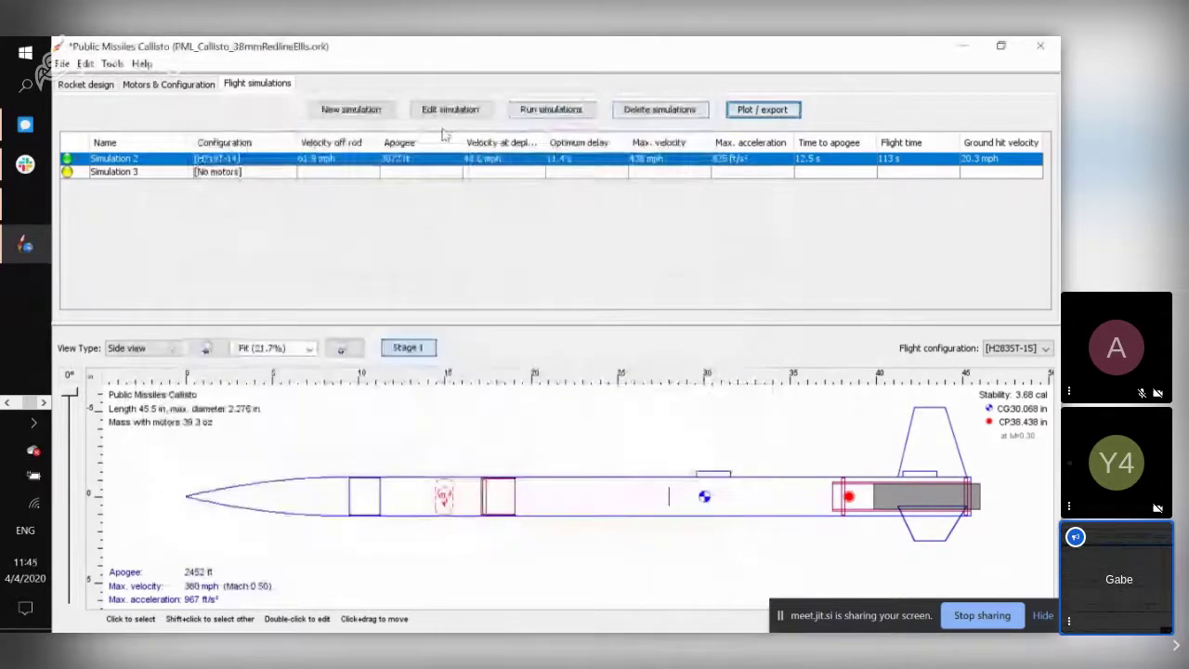
Rerun Simulation 2, plot altitude, vertical velocity, vertical acceleration and stability margin against time, and close the plot and simulation editor.
left_click(446, 111)
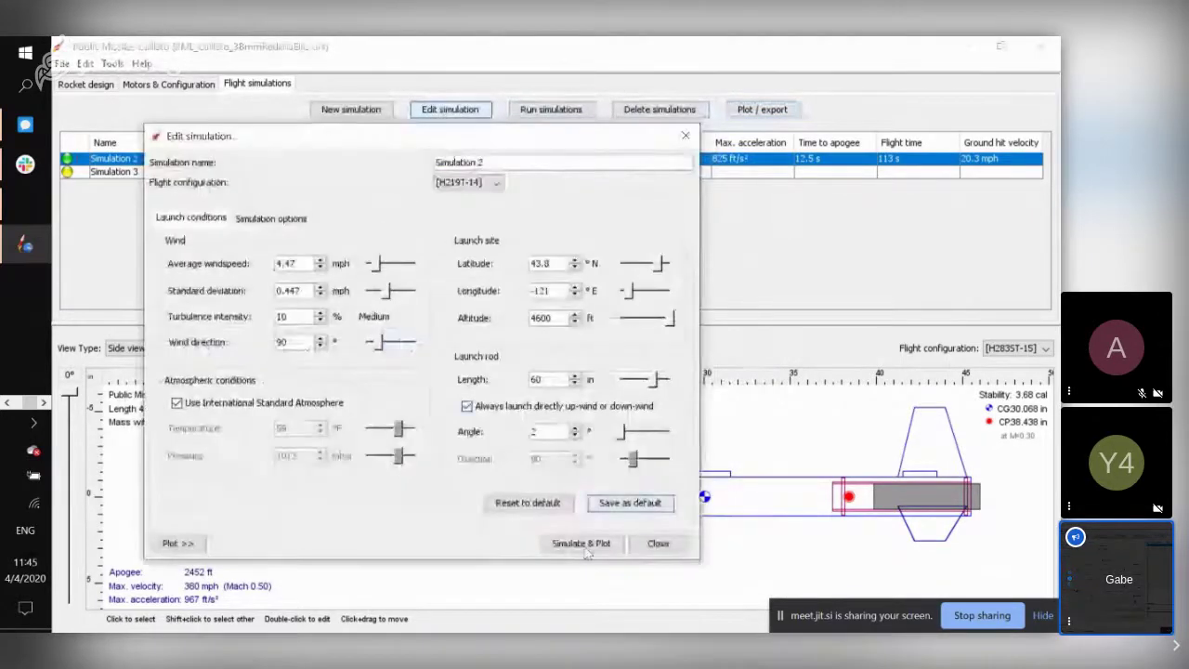
left_click(566, 549)
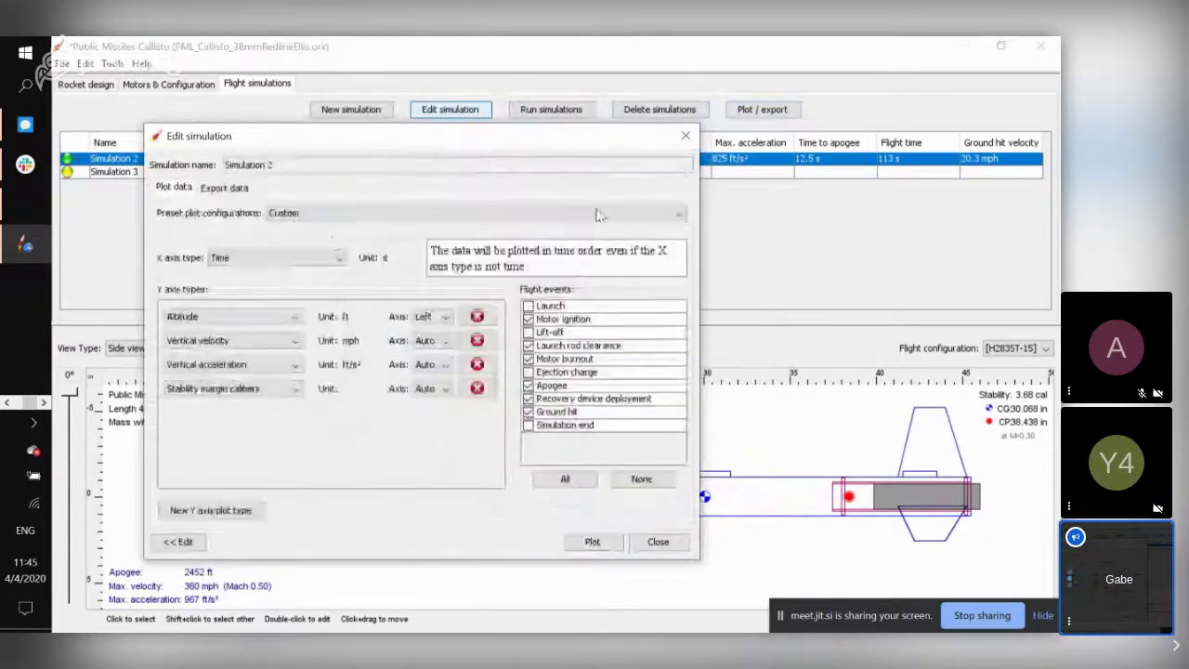
left_click_drag(362, 138, 433, 110)
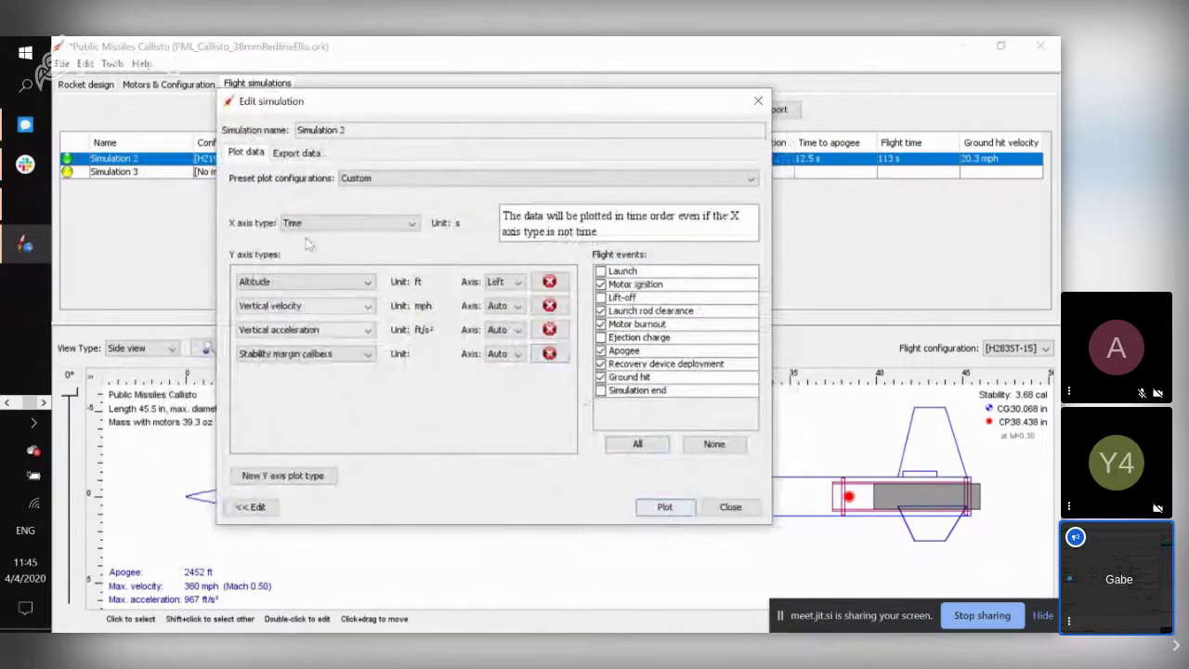
left_click(299, 156)
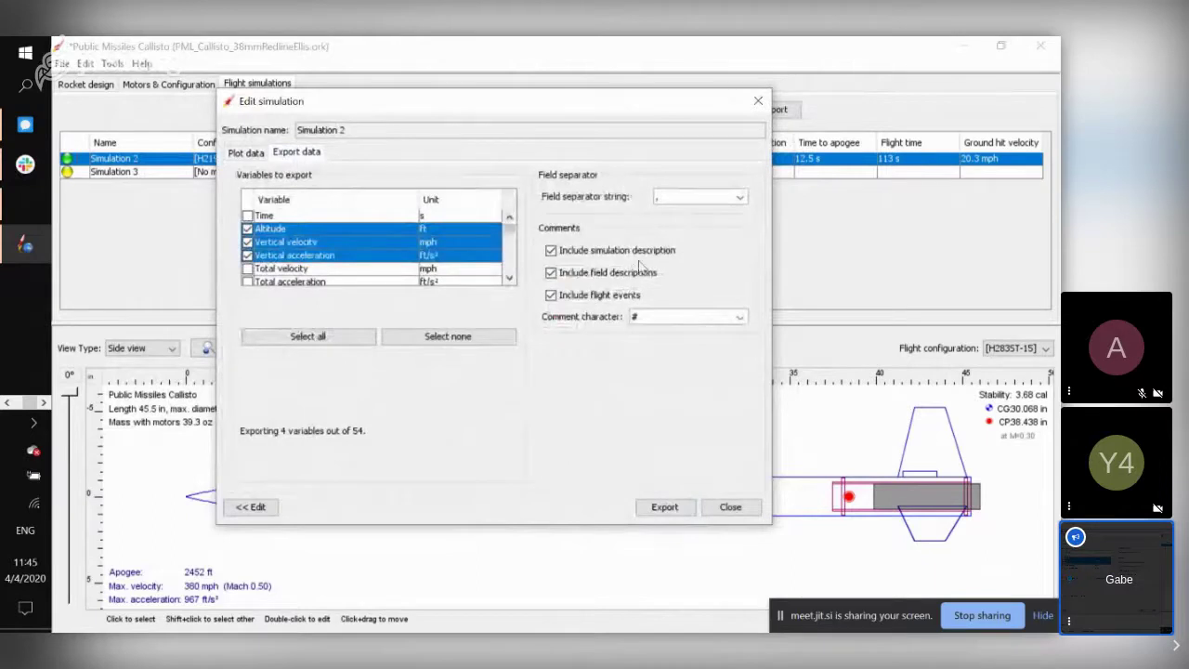
left_click(246, 156)
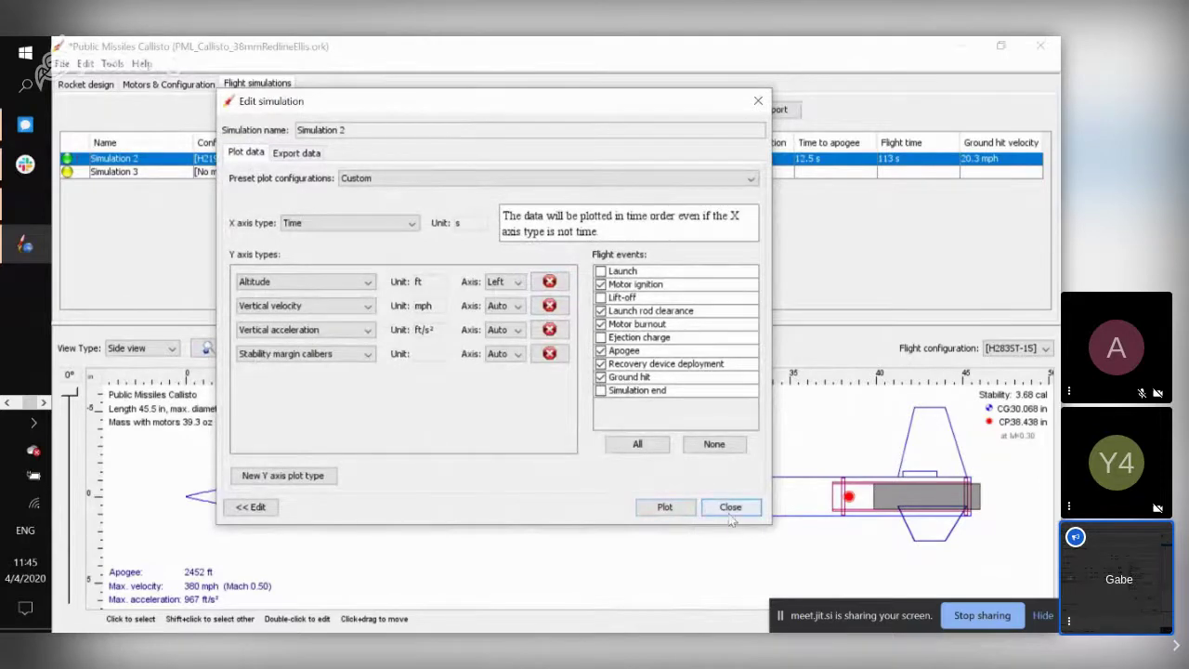
left_click(669, 508)
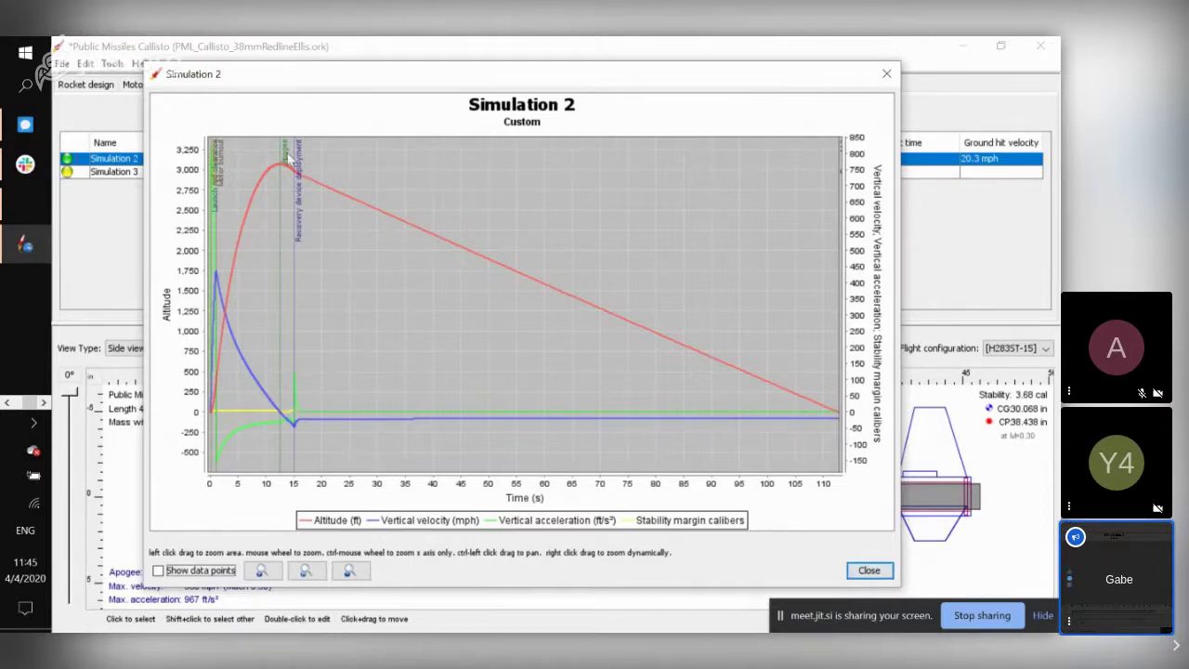
left_click(887, 79)
left_click(757, 101)
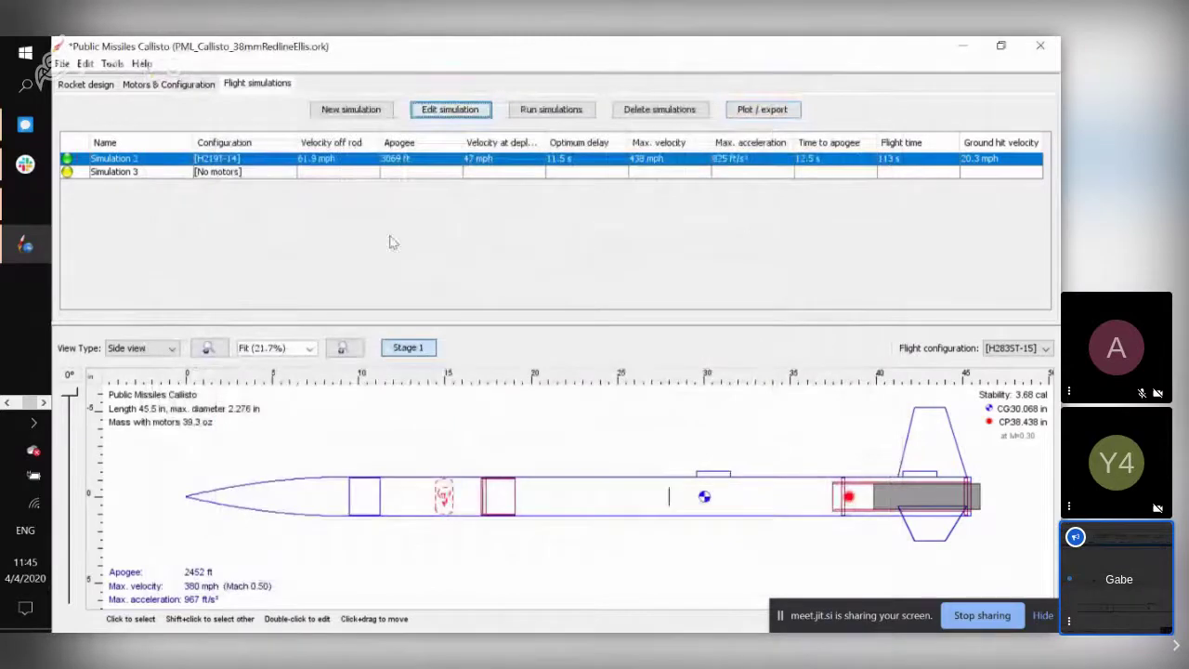
Open the parachute's deployment settings for the [H219T-14] motor configuration.
left_click(185, 84)
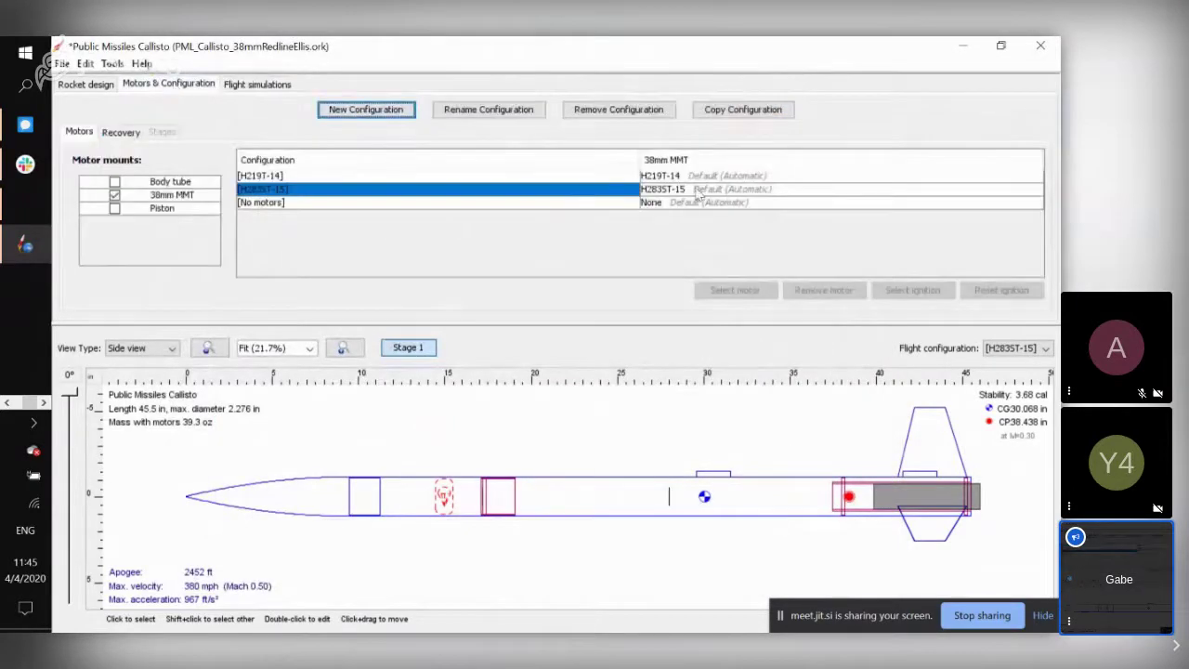
left_click(121, 132)
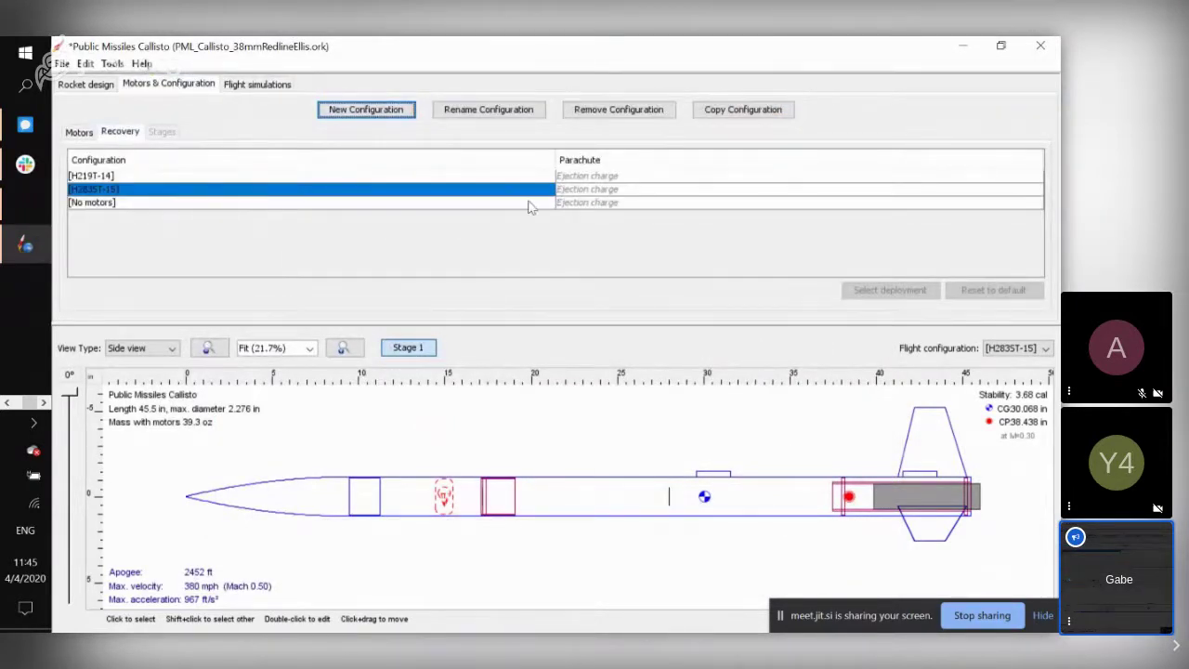
left_click(599, 190)
left_click(601, 179)
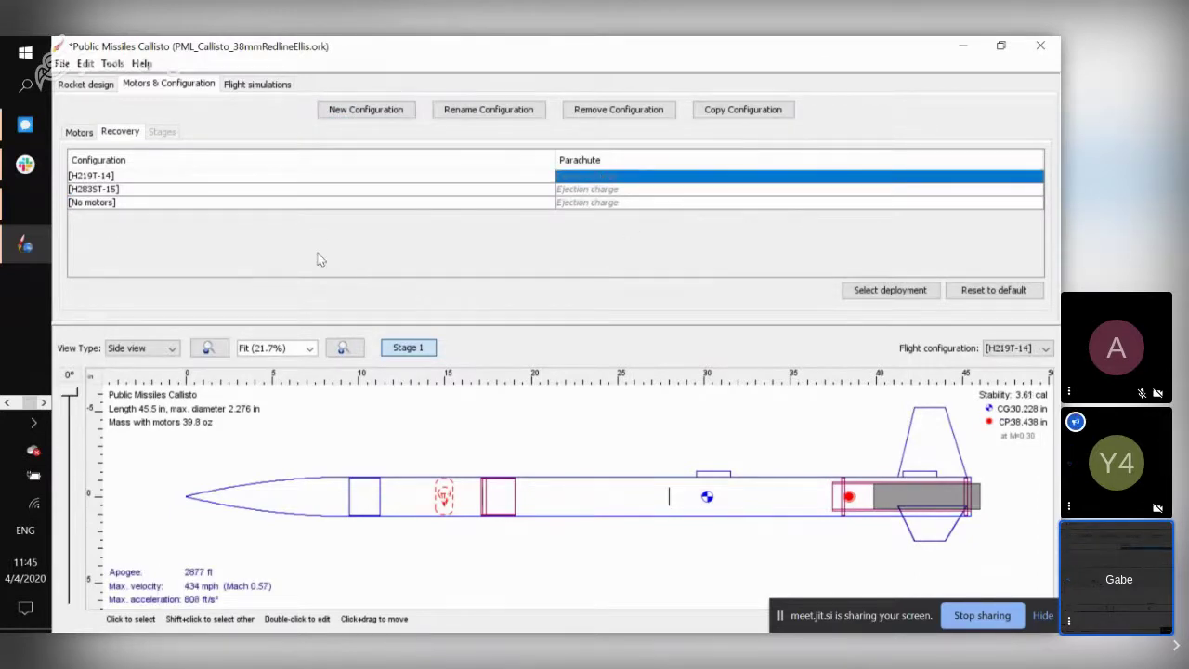
double_click(571, 176)
left_click_drag(704, 357, 470, 261)
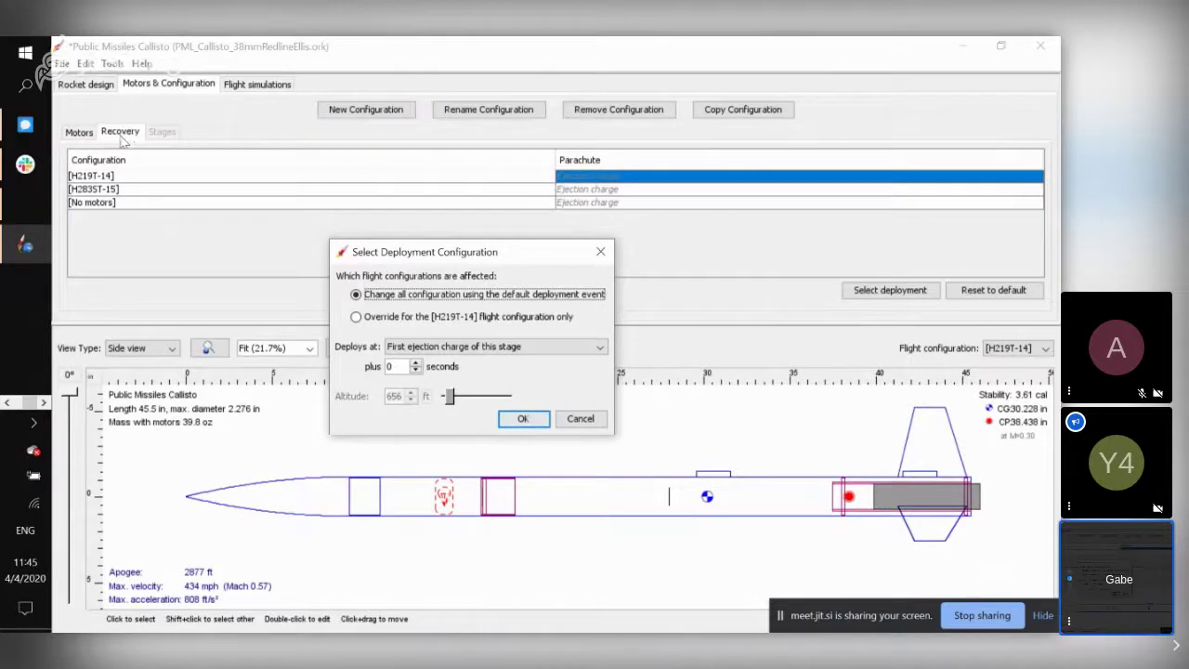
Check which deployment events are available for the parachute.
left_click_drag(444, 256, 356, 137)
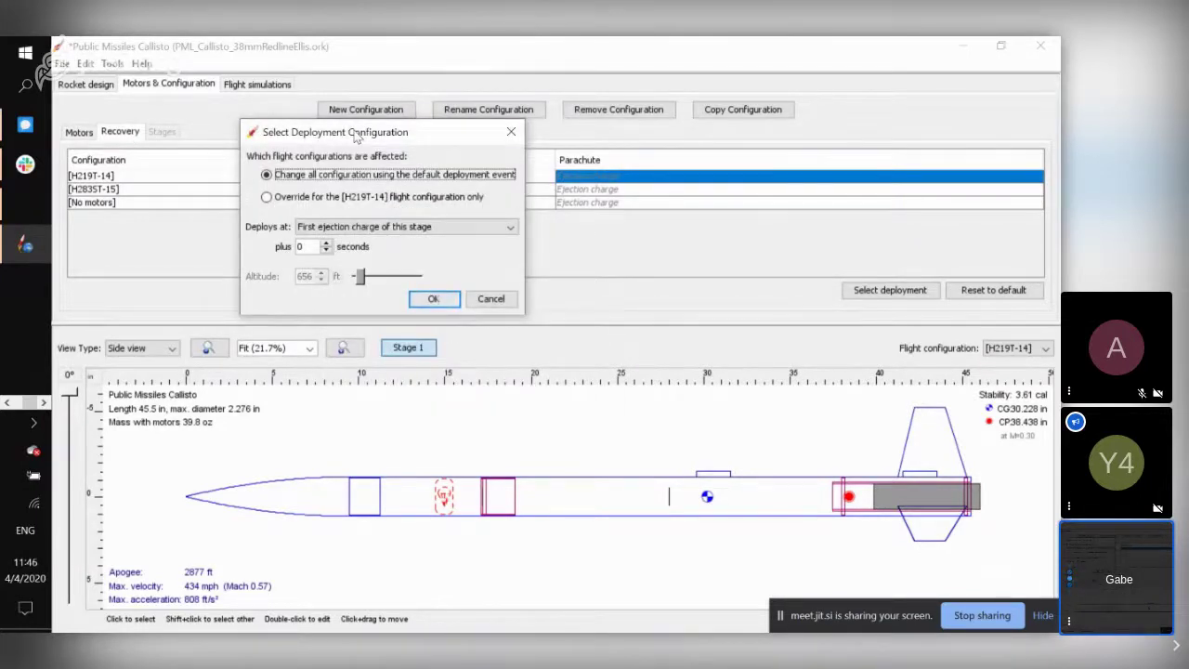
left_click(424, 229)
left_click(424, 230)
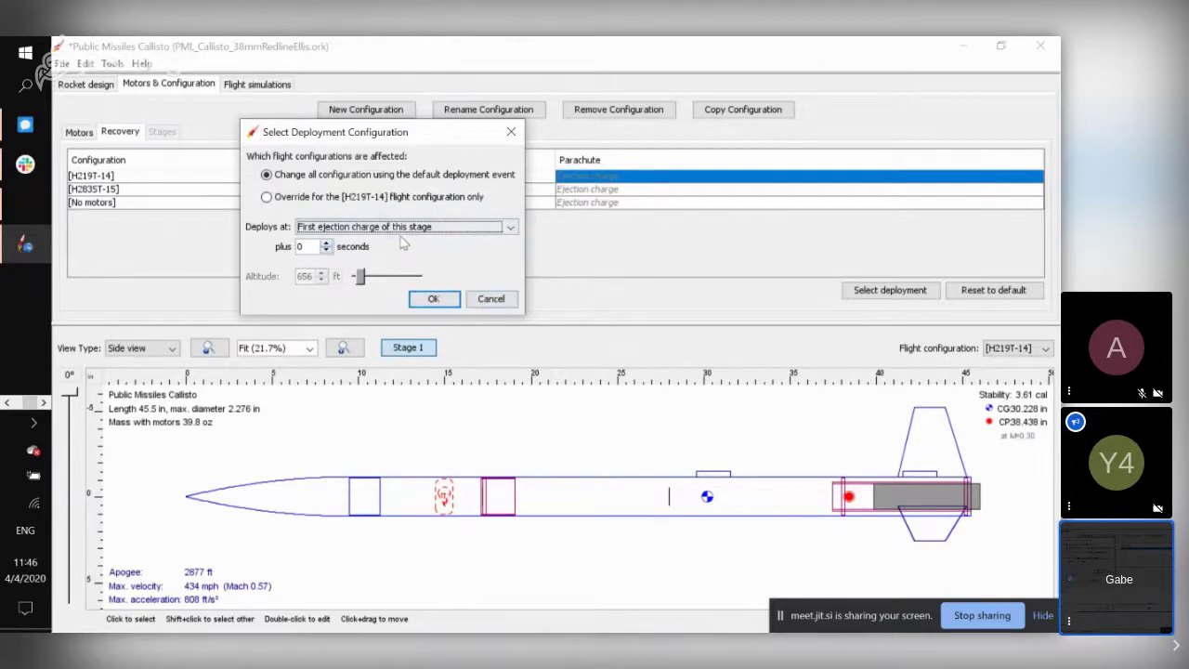
Recheck the parachute's deployment event choices and close the deployment settings without changing them.
left_click(474, 228)
left_click(474, 232)
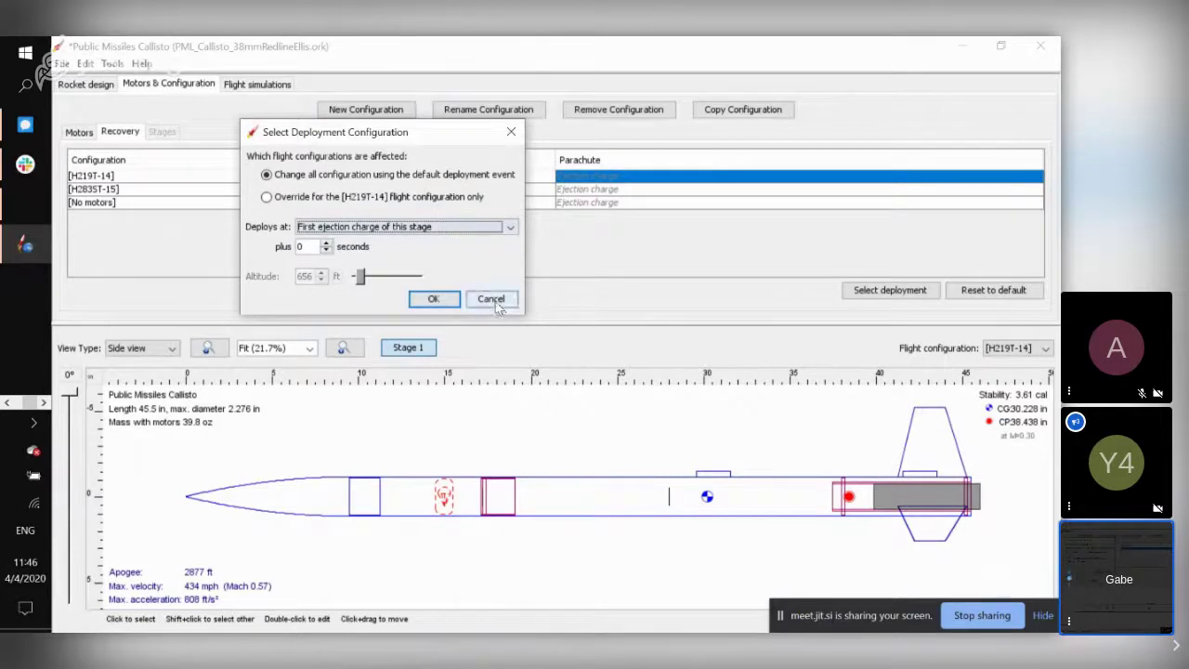
left_click(490, 299)
Plot Simulation 2, zoom in on the altitude curve between apogee and recovery device deployment, and close the plot and its settings.
left_click(252, 85)
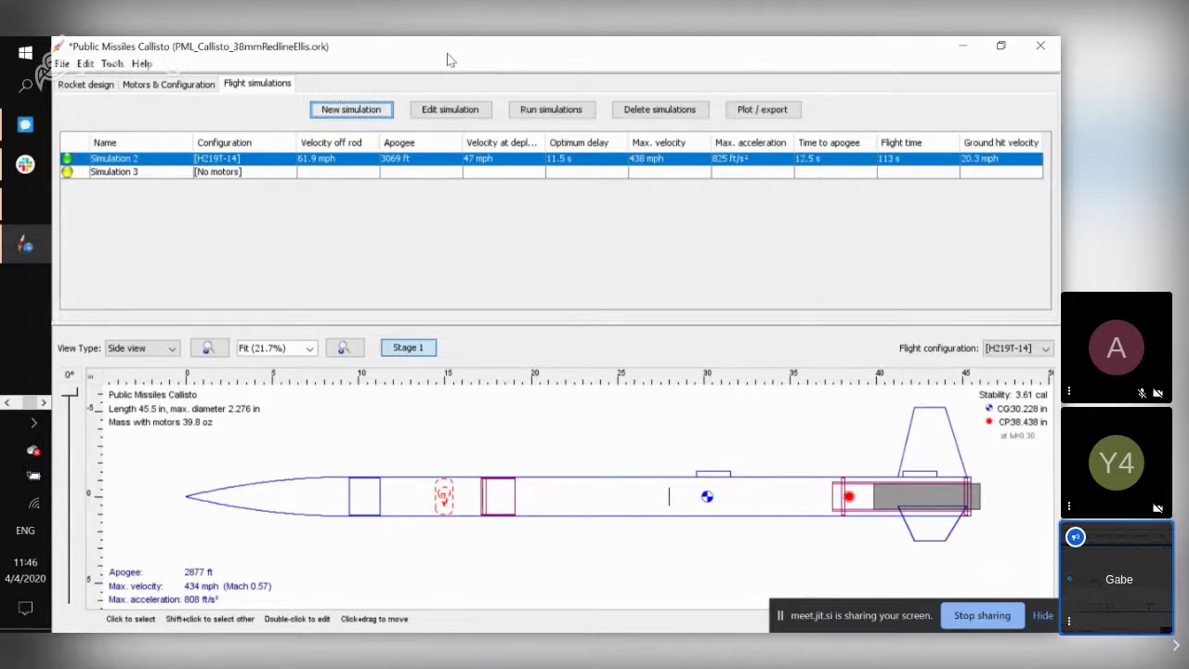
left_click(762, 110)
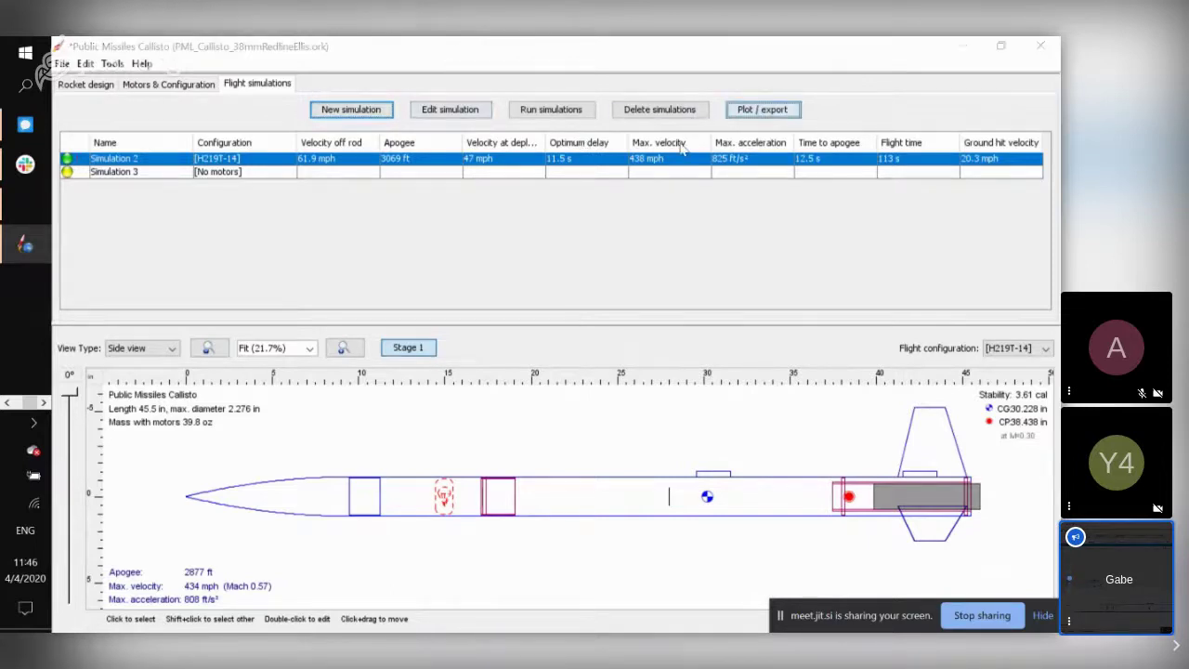
left_click(526, 476)
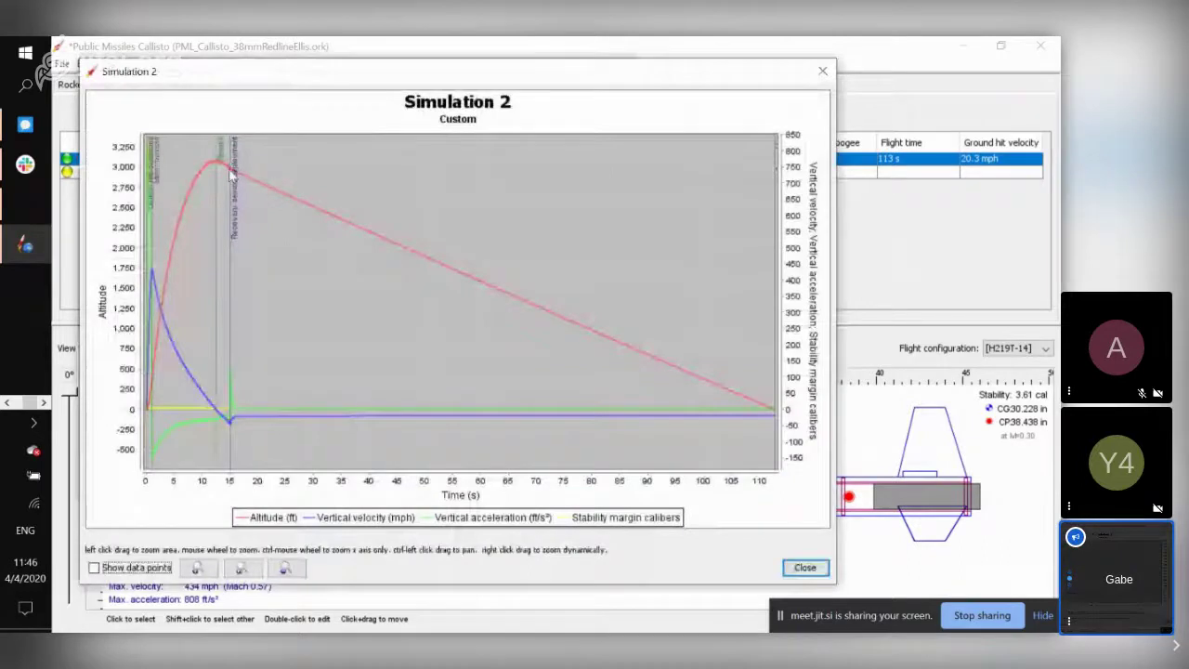
scroll(230, 172, "up", 3)
left_click_drag(221, 183, 278, 200)
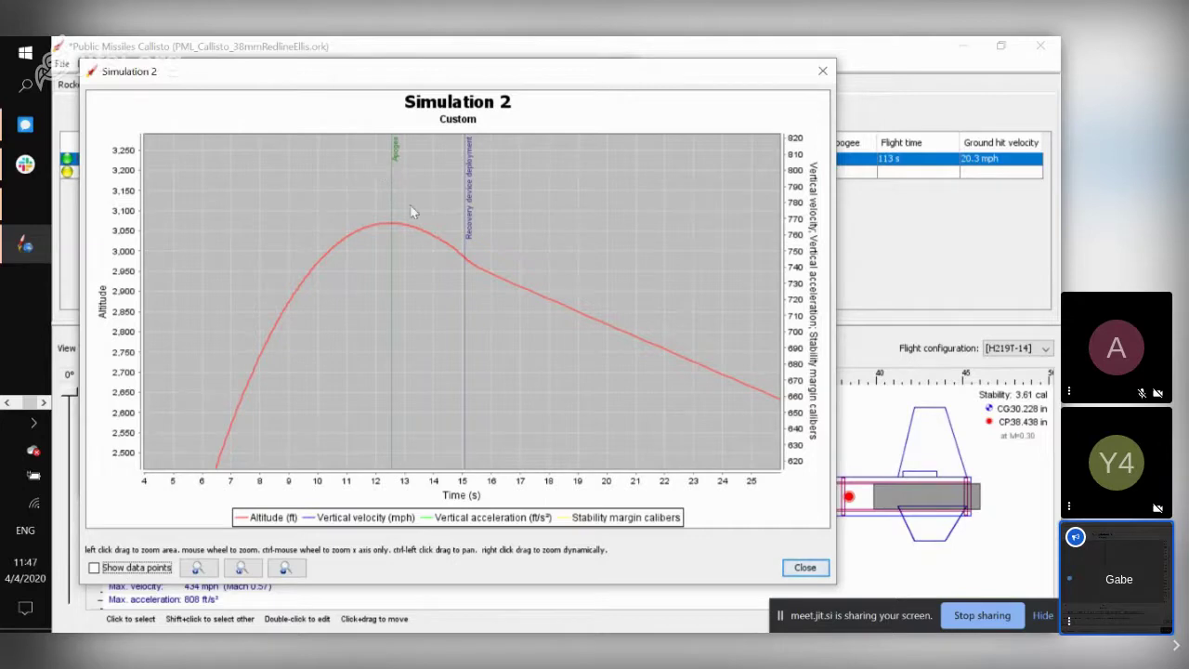
left_click(823, 72)
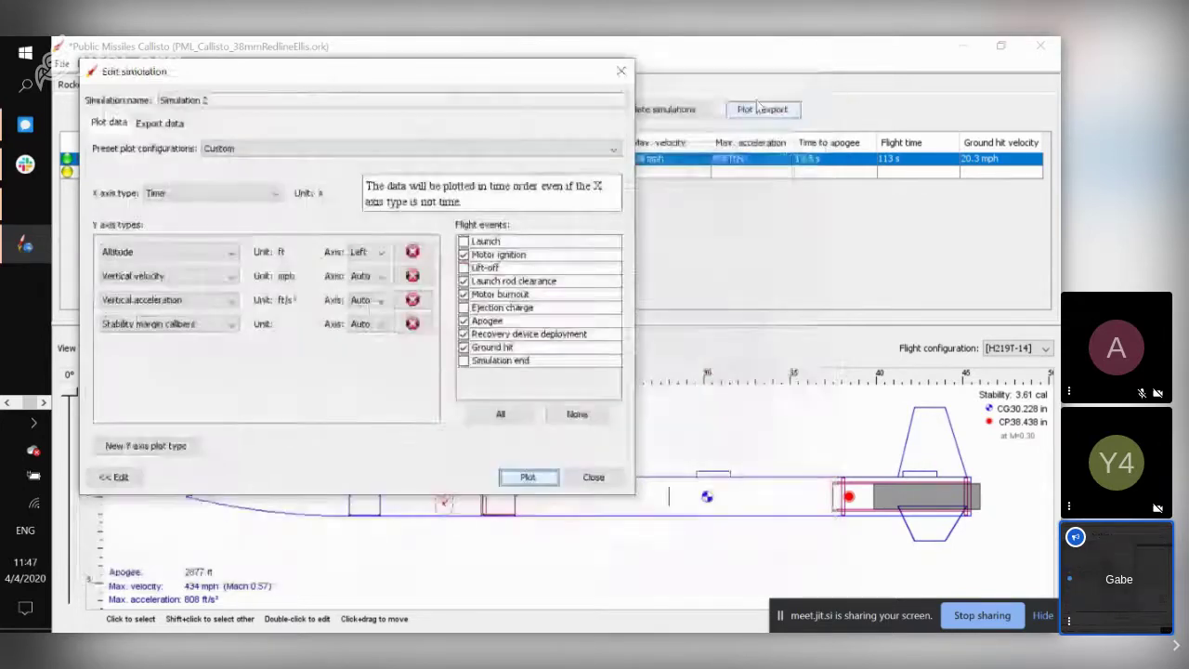
left_click(619, 73)
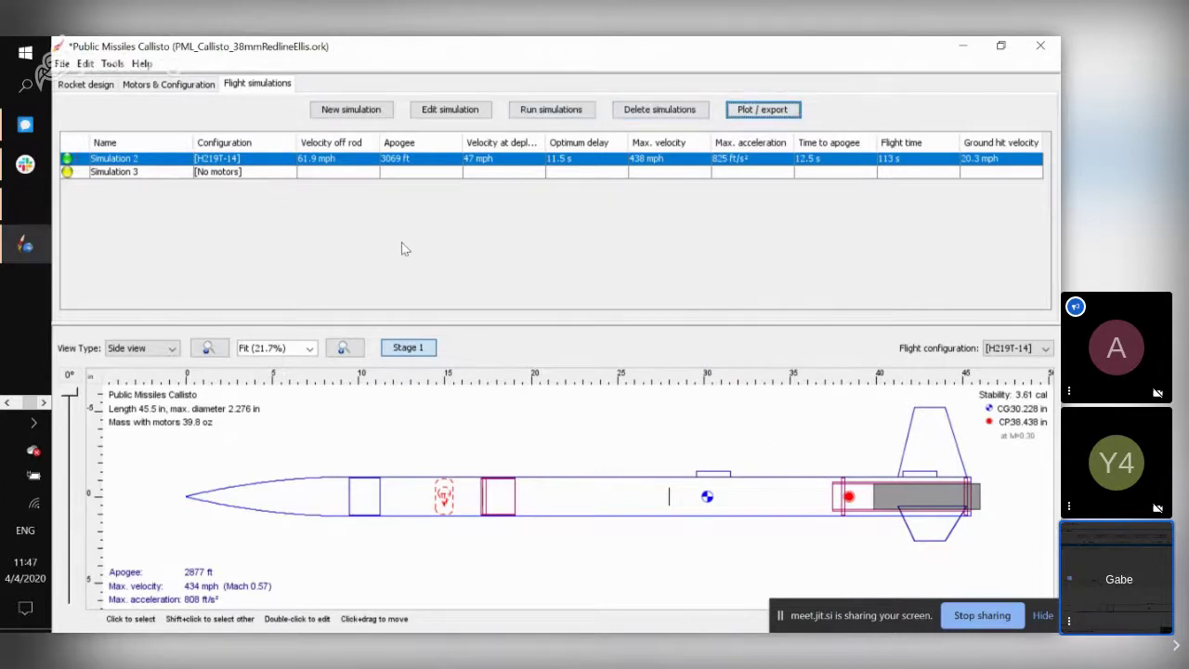
Plot Simulation 2 again to examine the full flight curves around recovery device deployment, and close the plot windows.
left_click(762, 109)
left_click(545, 495)
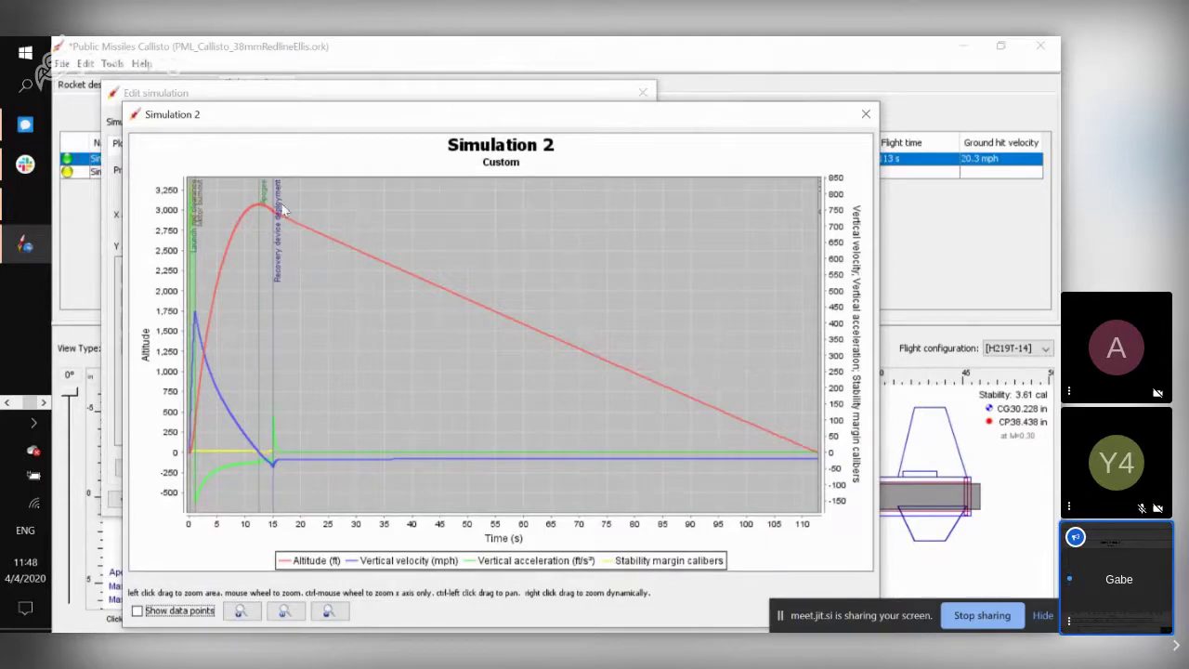
left_click(866, 114)
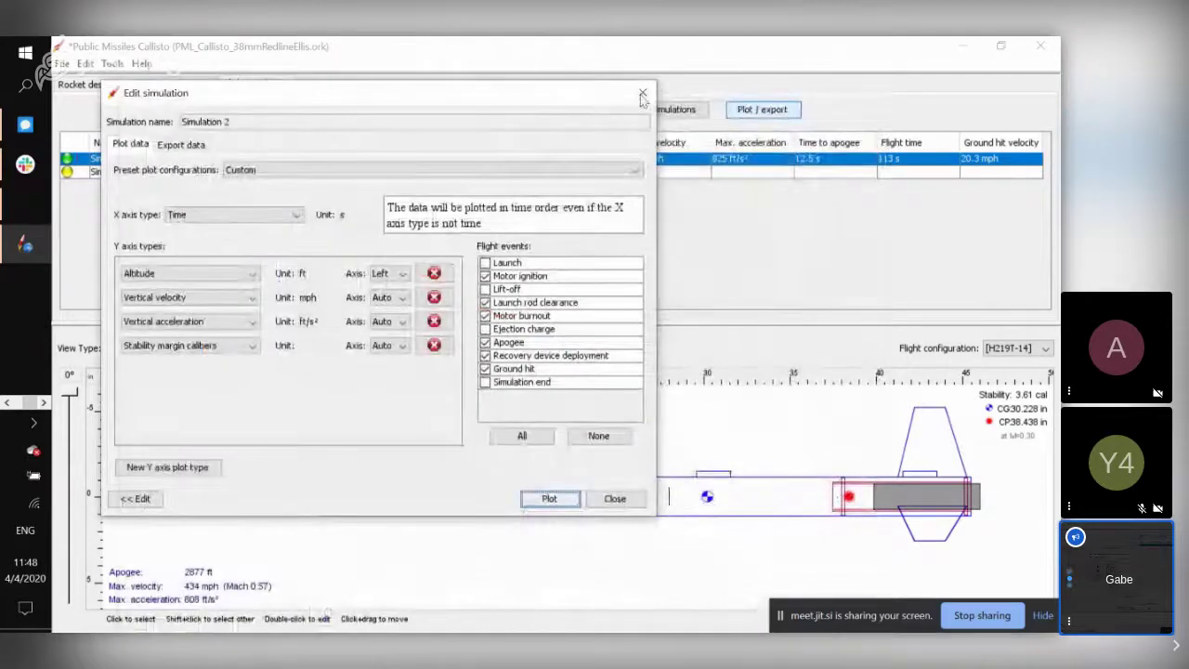
left_click(642, 95)
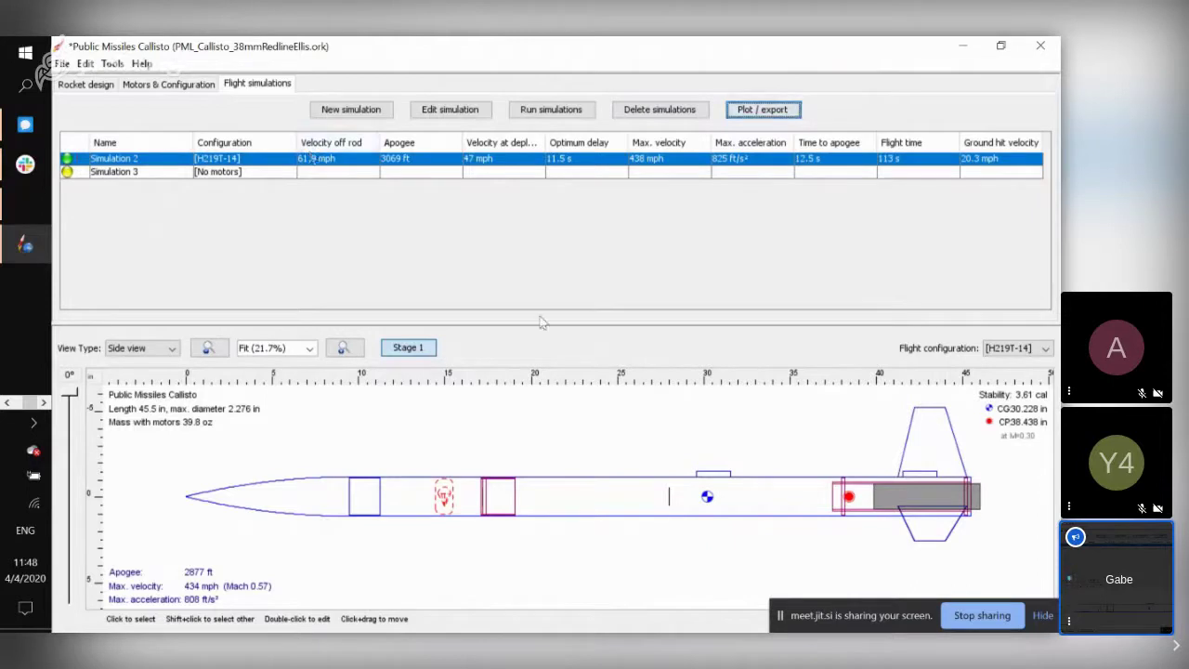
Inspect the ejection charge delay in the parachute's deployment settings for [H219T-14], and close them unchanged.
left_click(160, 86)
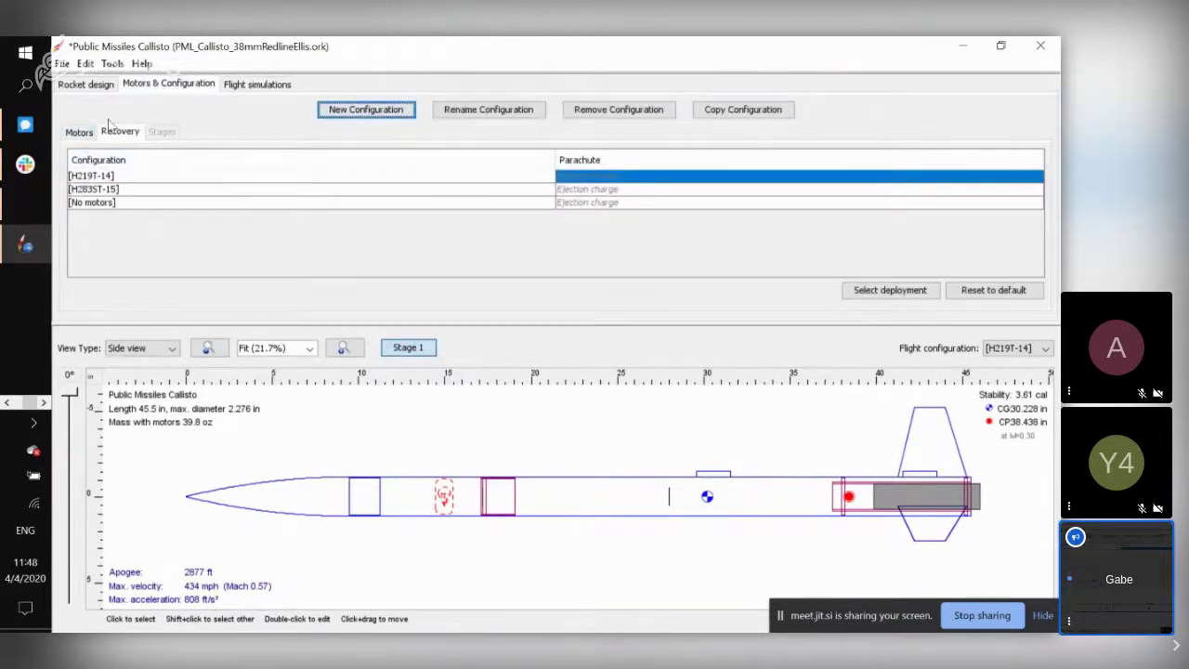
double_click(599, 177)
left_click_drag(716, 347, 538, 221)
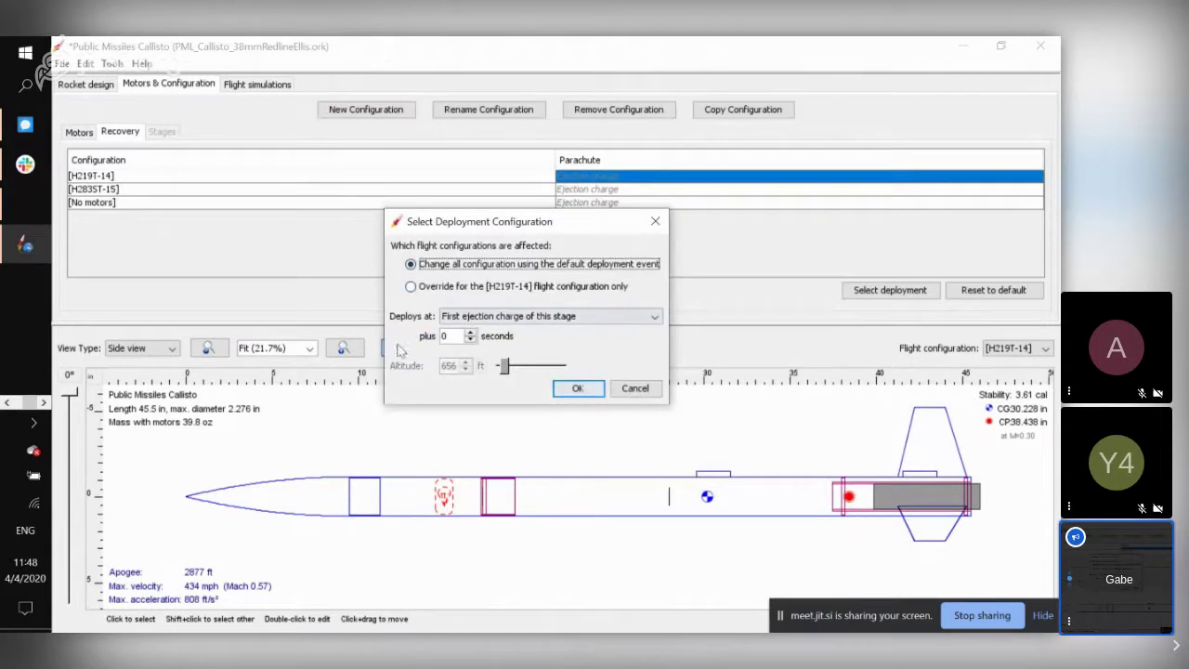
left_click(470, 341)
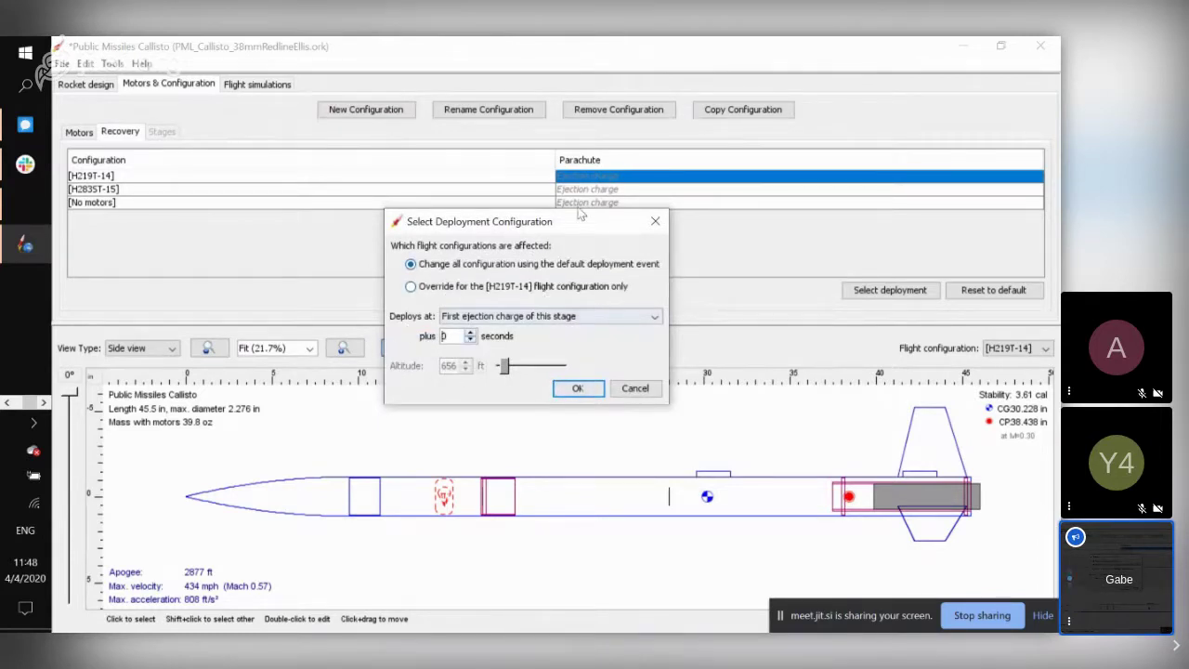
left_click(655, 223)
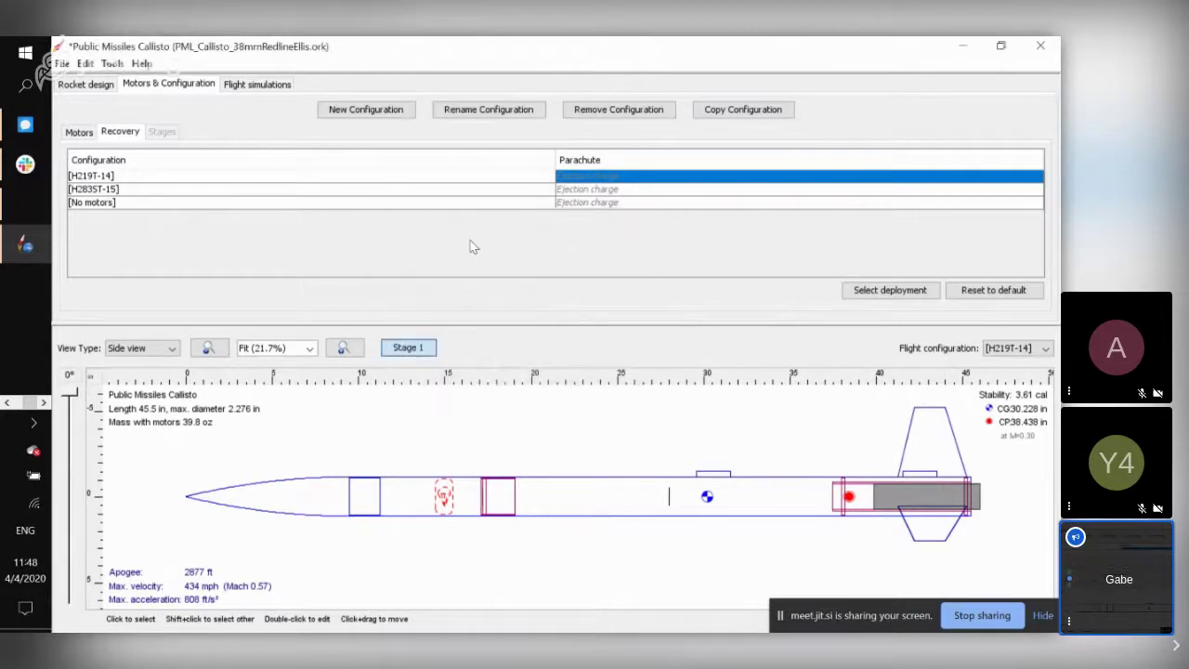
Return to the flight simulations, review the Simulation 2 plot once more, and close the plot and its settings.
left_click(269, 85)
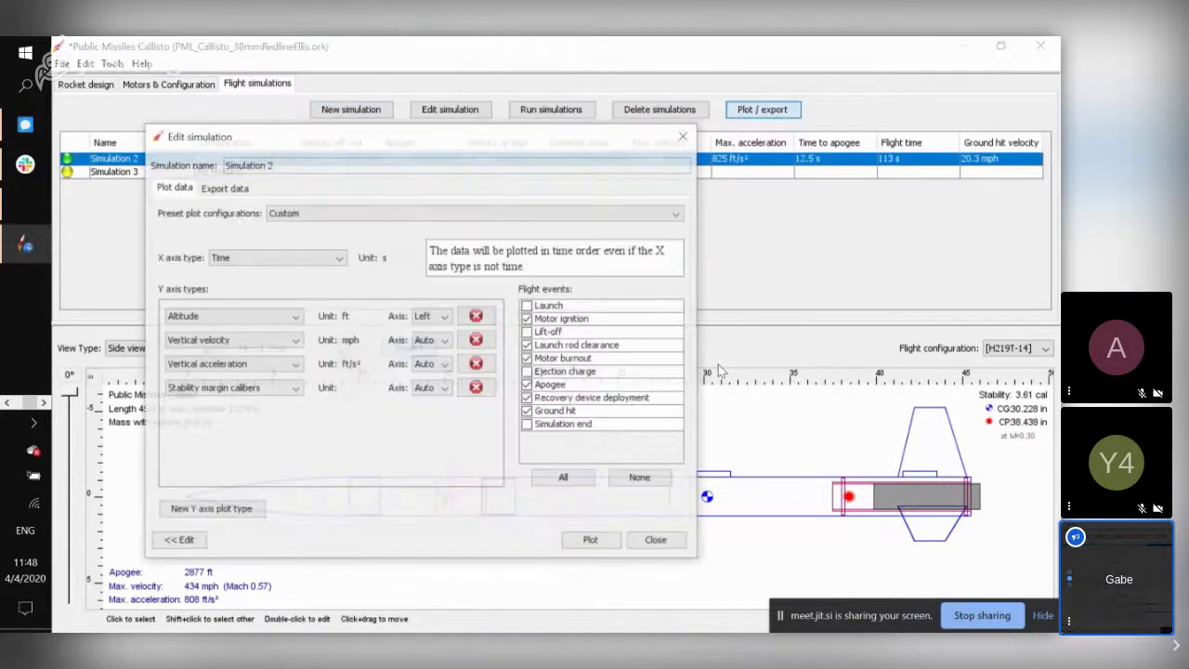
key("Return")
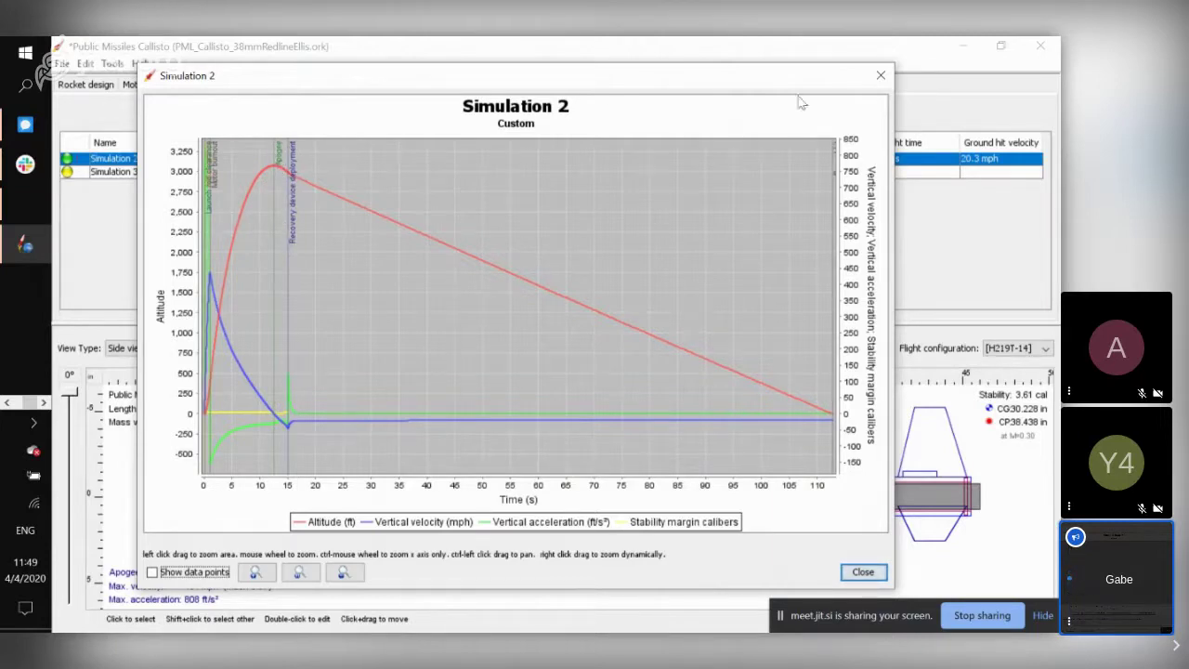
left_click(881, 75)
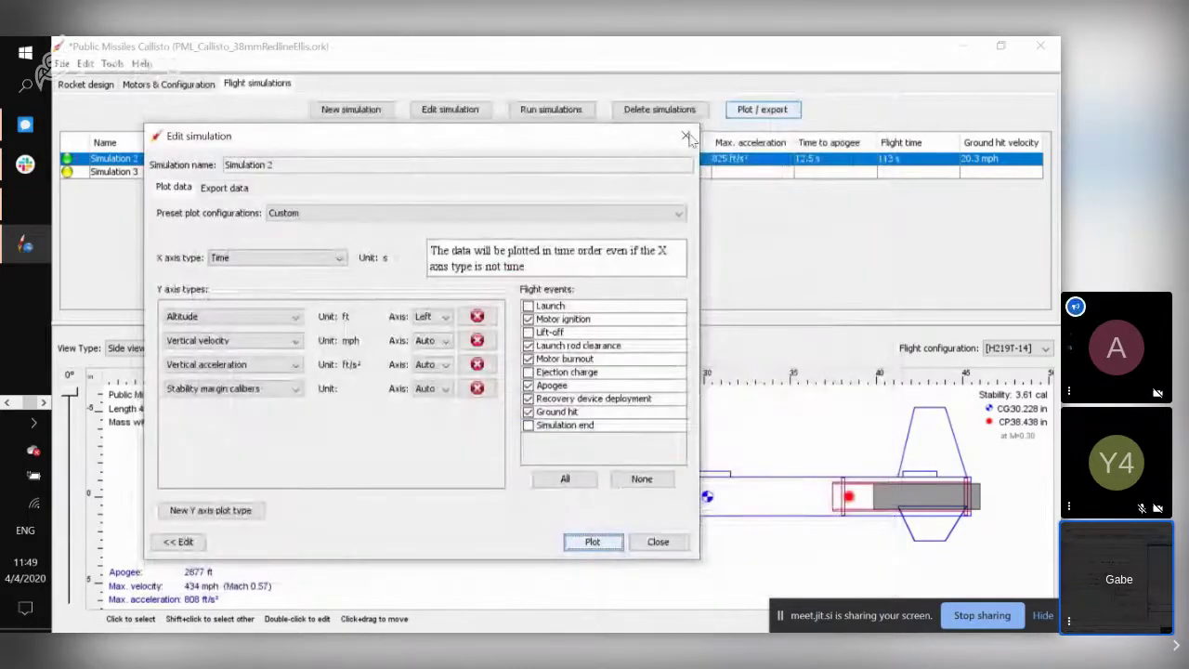
left_click(686, 135)
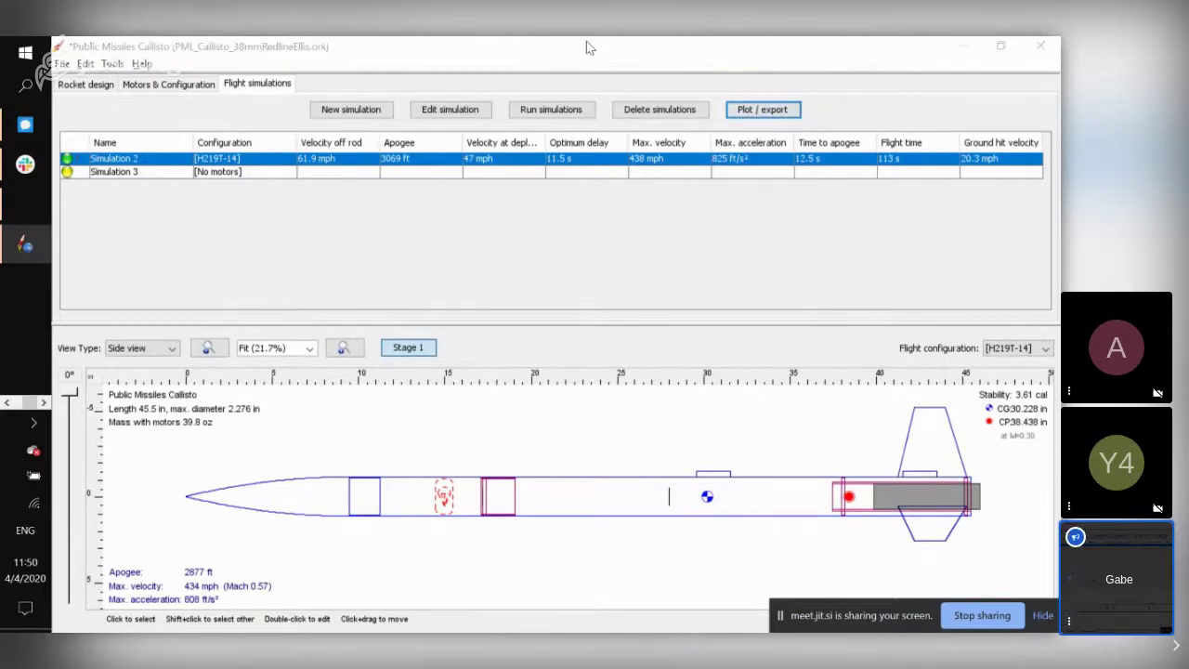
Show the rocket in Back view and as a 3D Figure, and rotate the 3D model to inspect it.
key("alt+Tab")
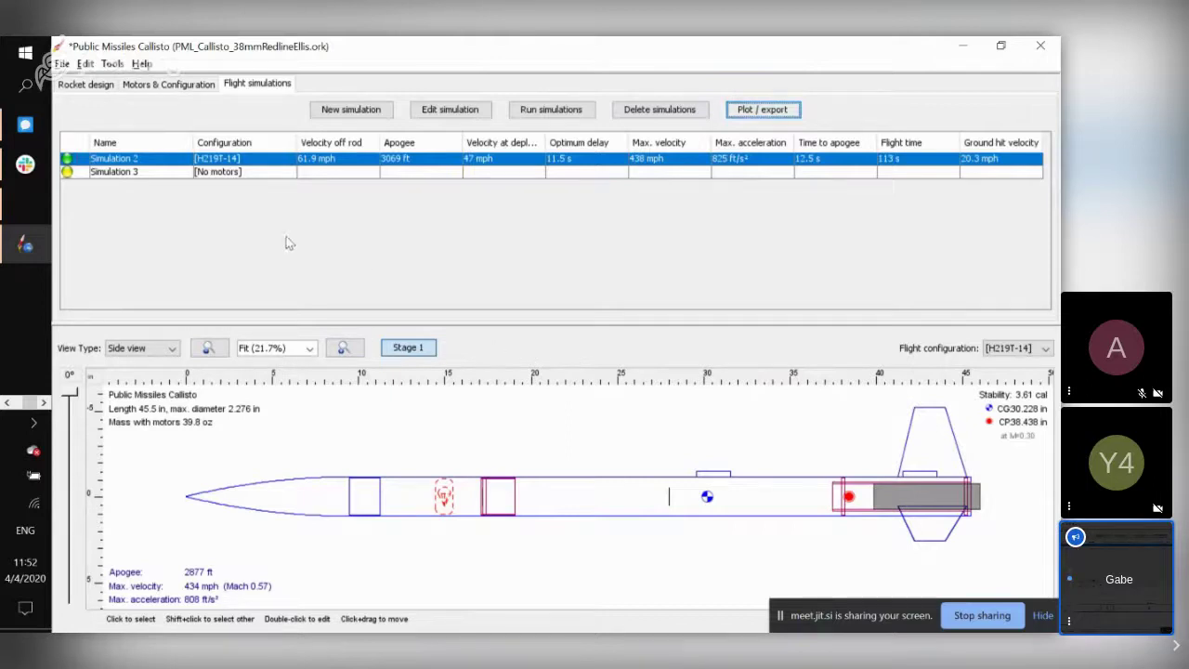
left_click(171, 348)
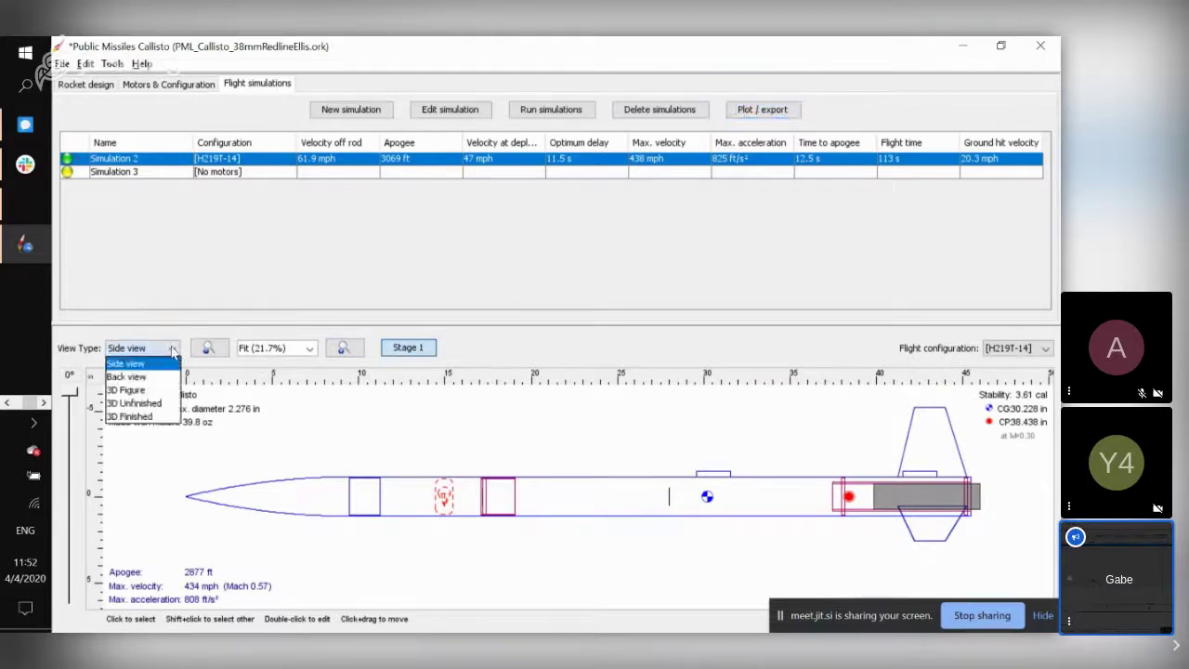
left_click(158, 378)
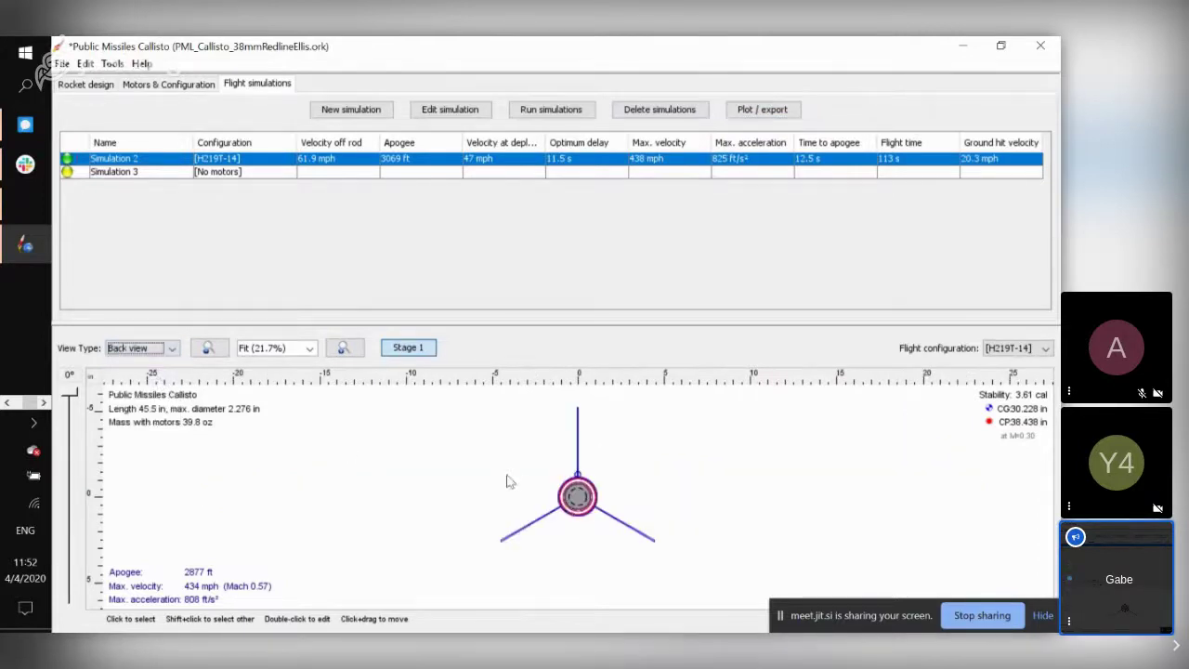
left_click(169, 350)
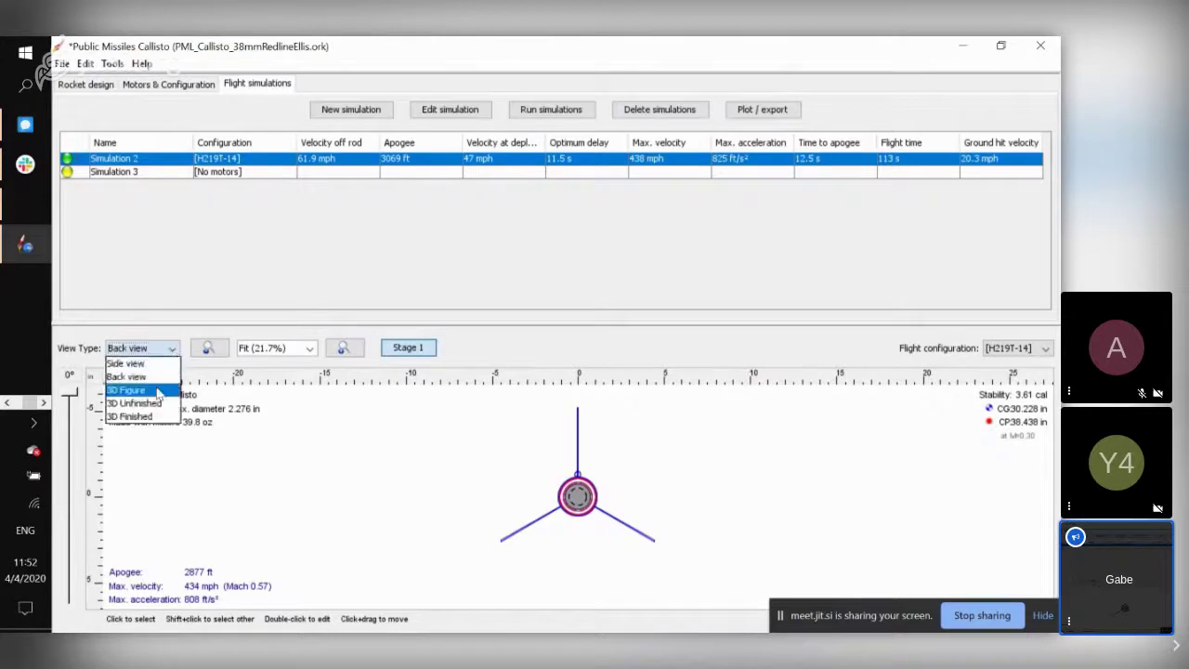
left_click(160, 394)
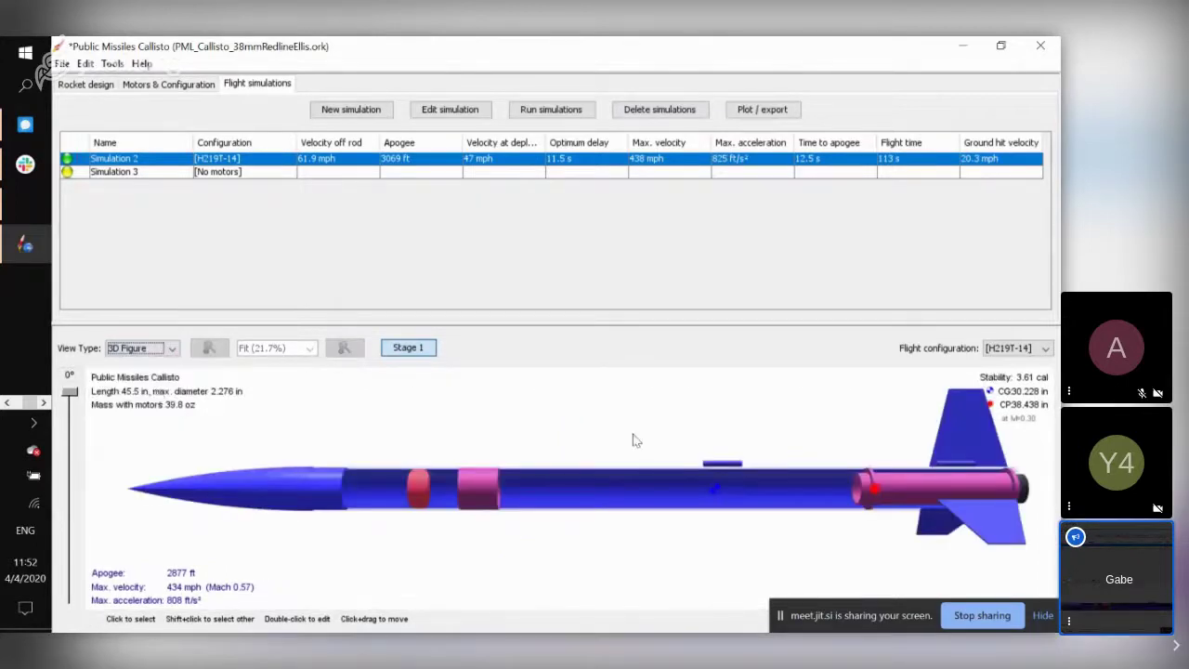
left_click_drag(638, 446, 629, 517)
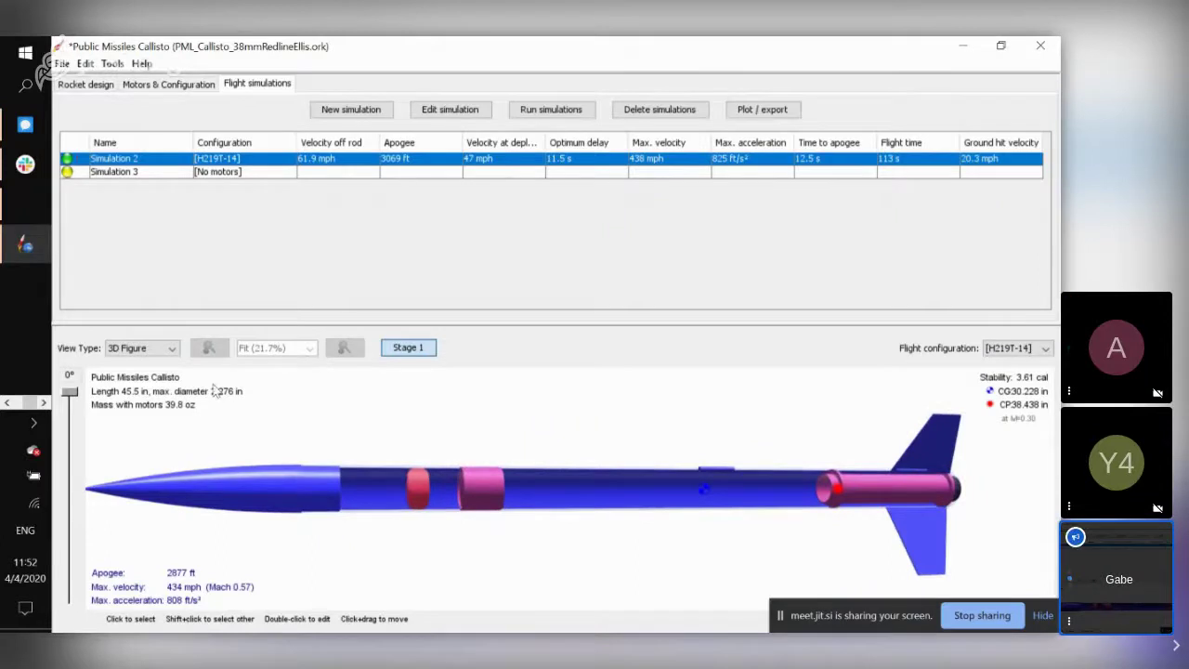
Show the rocket as 3D Finished, rotate it to inspect the exterior, and return to Side view.
left_click(166, 350)
left_click(113, 418)
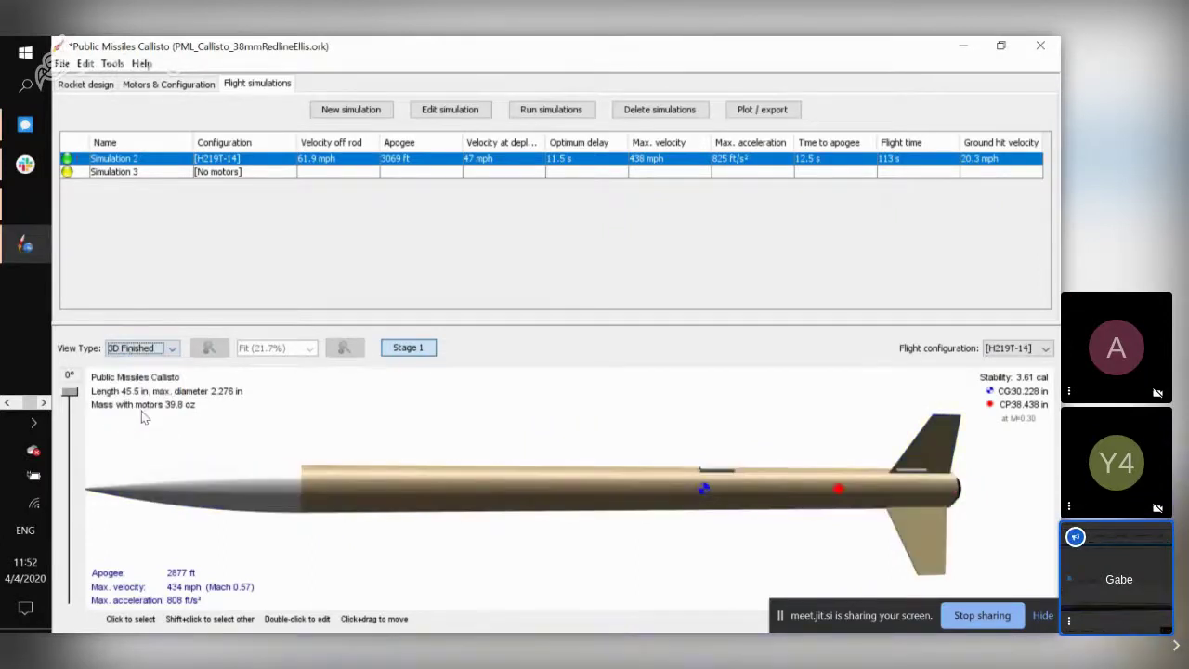
left_click_drag(297, 478, 261, 483)
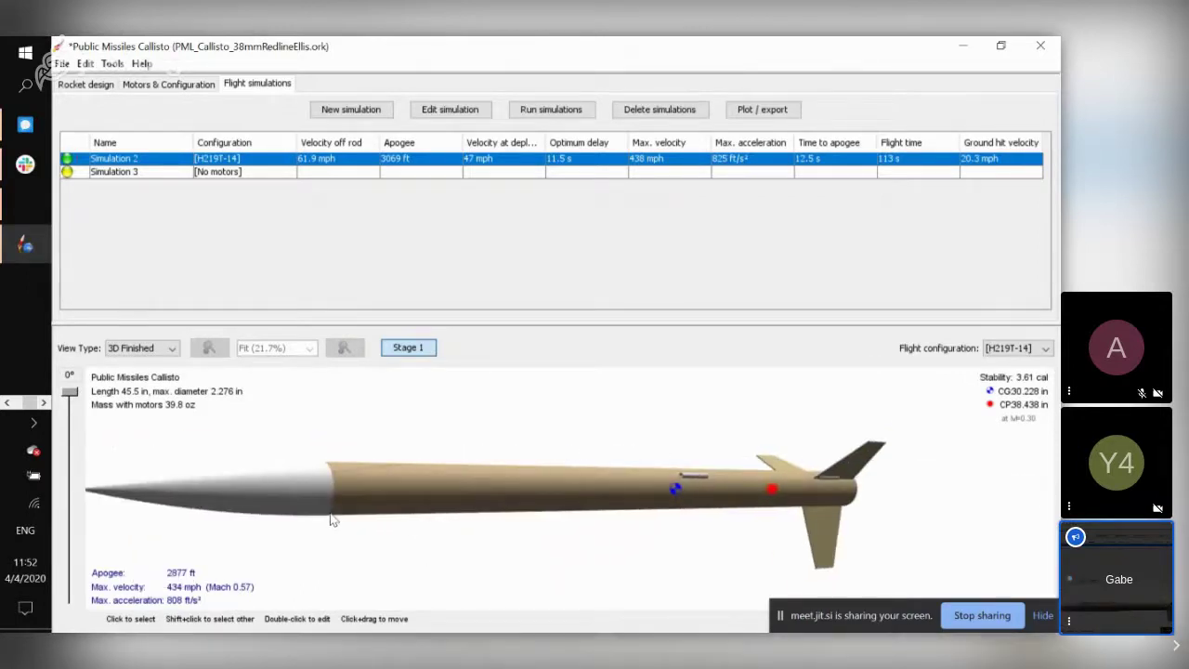
left_click(171, 350)
left_click(149, 365)
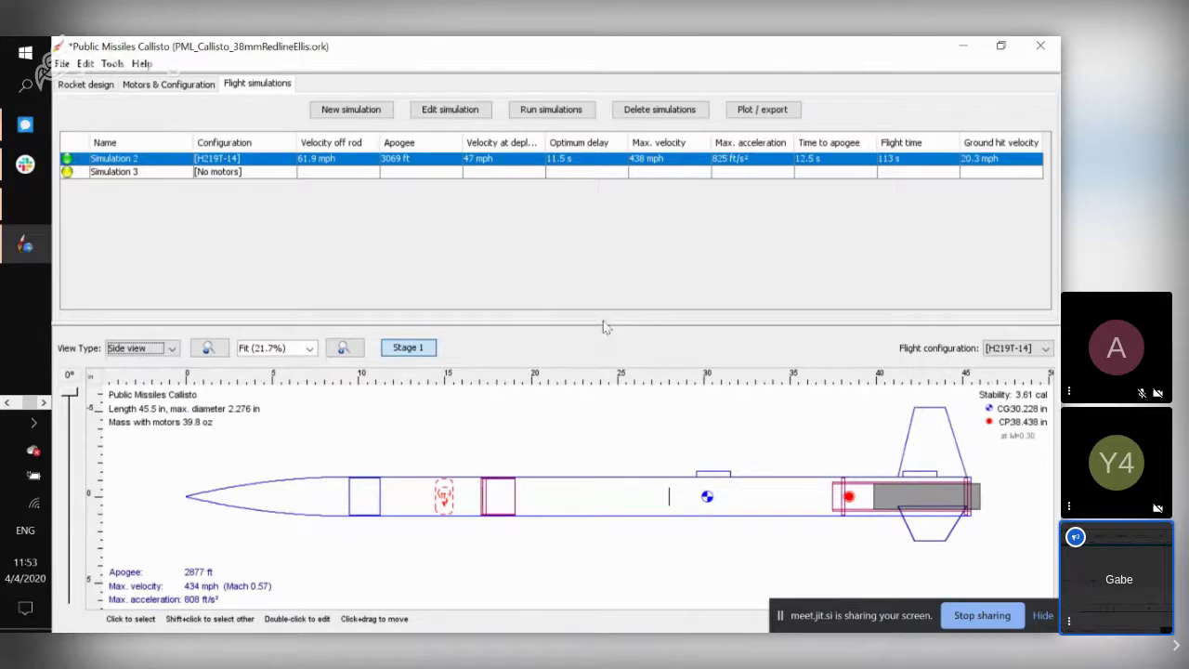
Open Simulation 3 for editing and set its flight configuration to [H283ST-15].
left_click(271, 173)
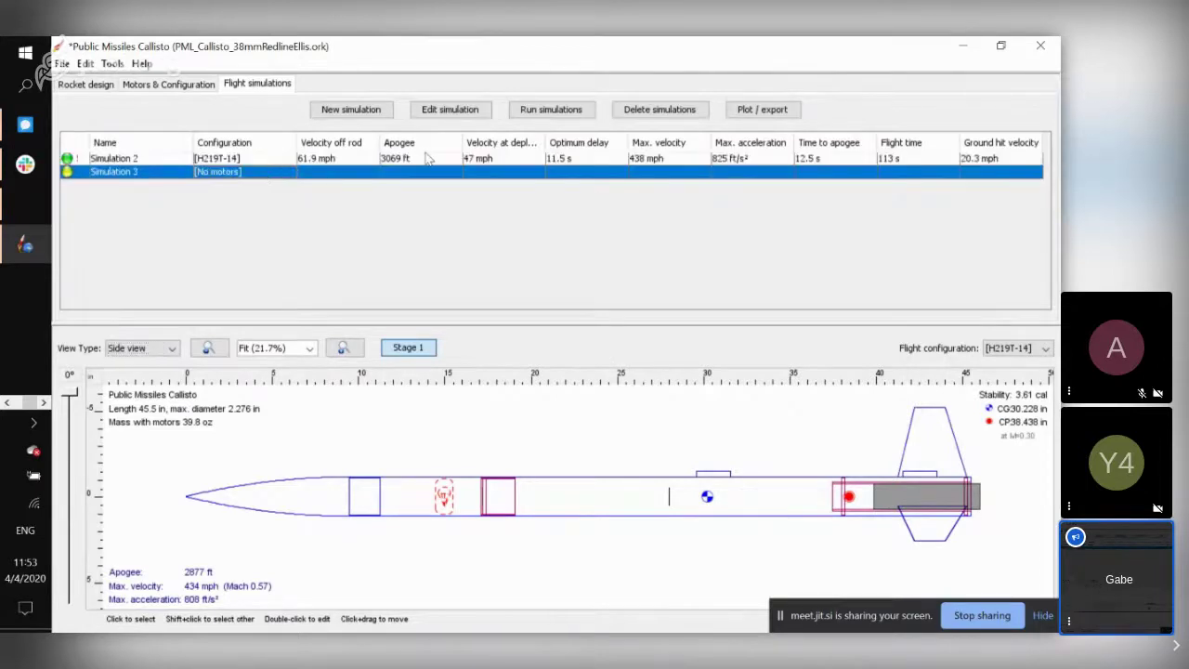
left_click(449, 110)
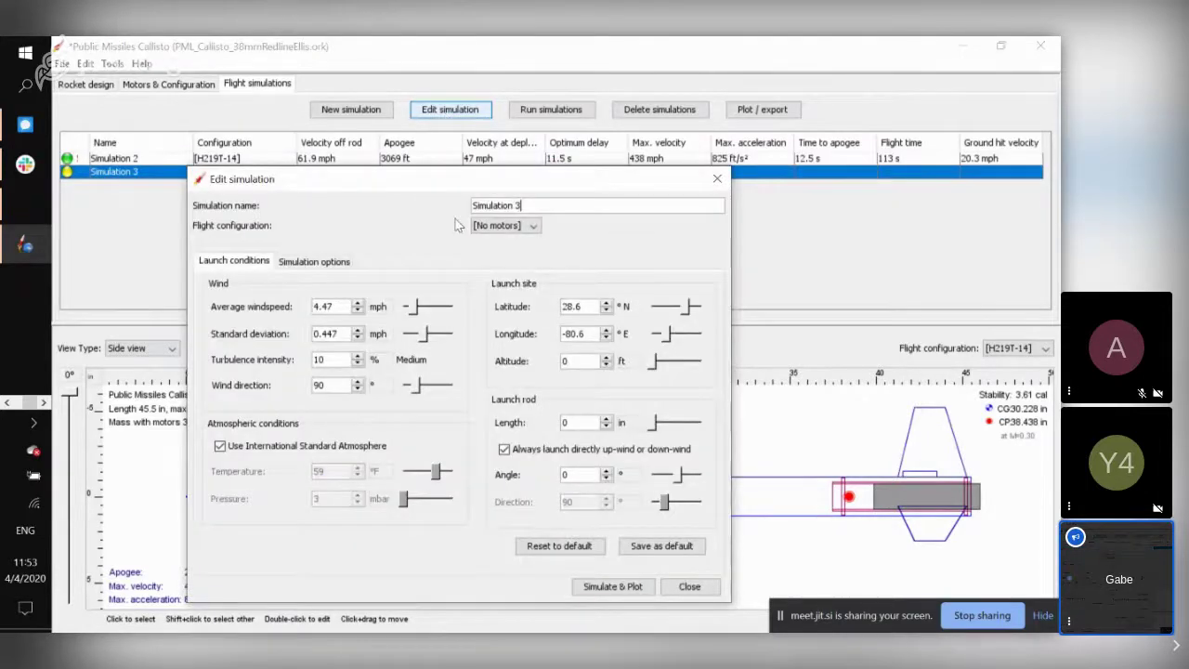
left_click(504, 226)
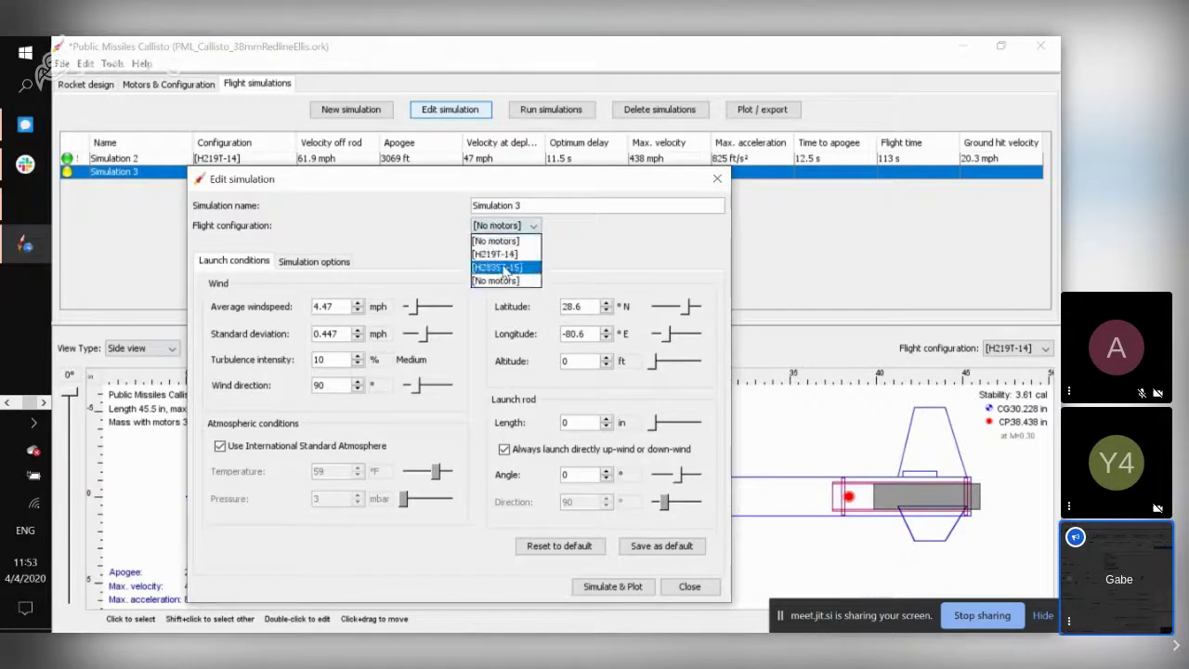
left_click(505, 267)
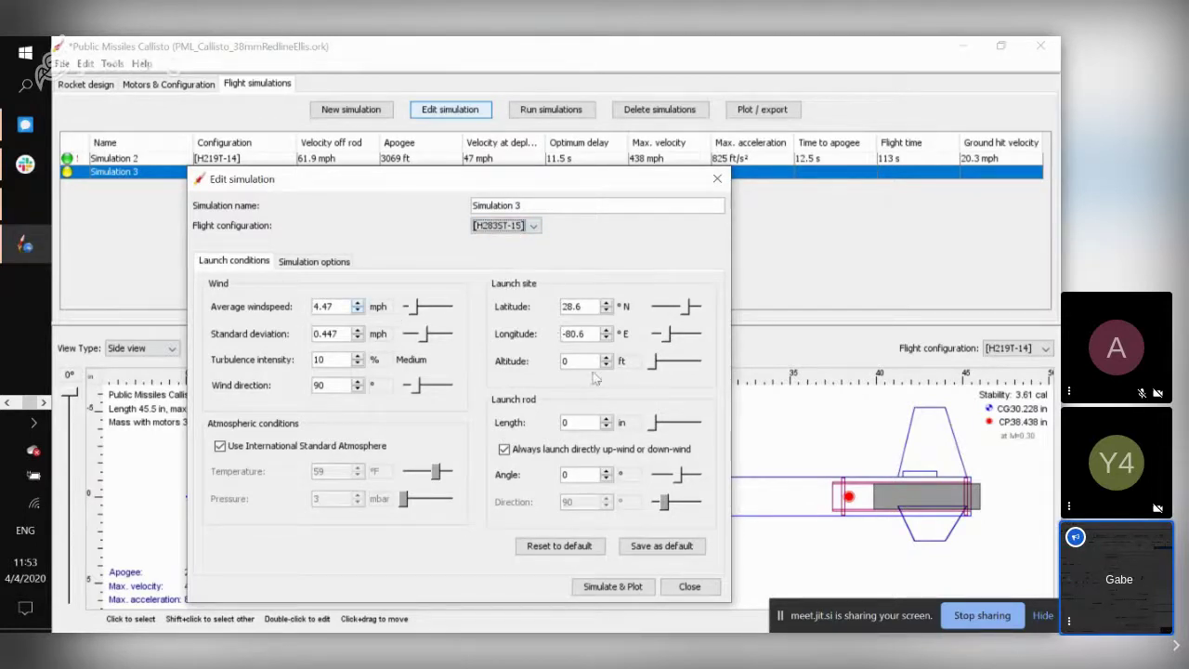
Set Simulation 3's launch site altitude to 4600 ft and the launch rod length to 30 in.
left_click(580, 361)
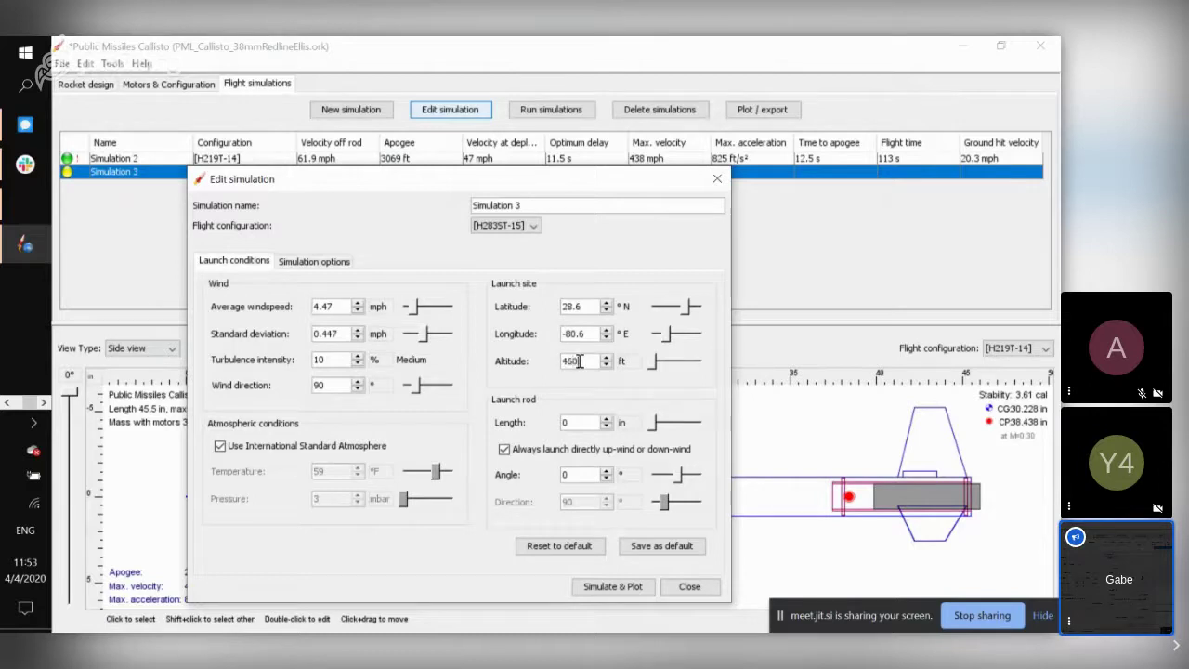
type("4600")
left_click(576, 422)
key("Delete")
Review Simulation 3's simulation options and launch conditions, and simulate its flight to bring up the plot settings.
left_click(314, 261)
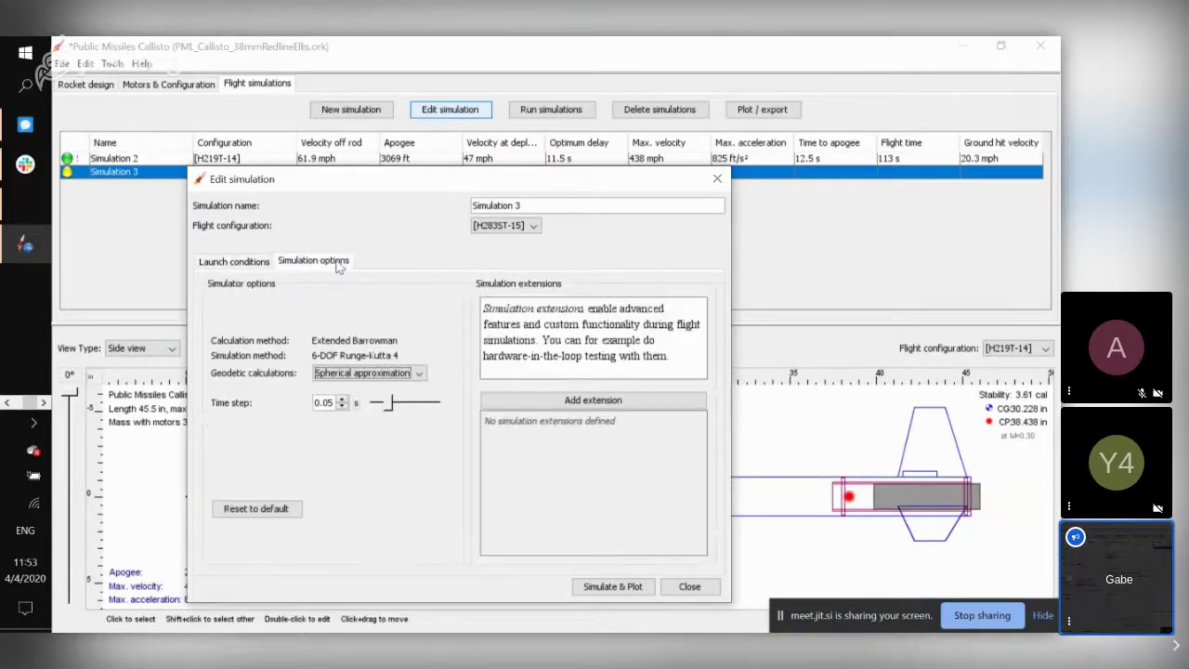
left_click(255, 265)
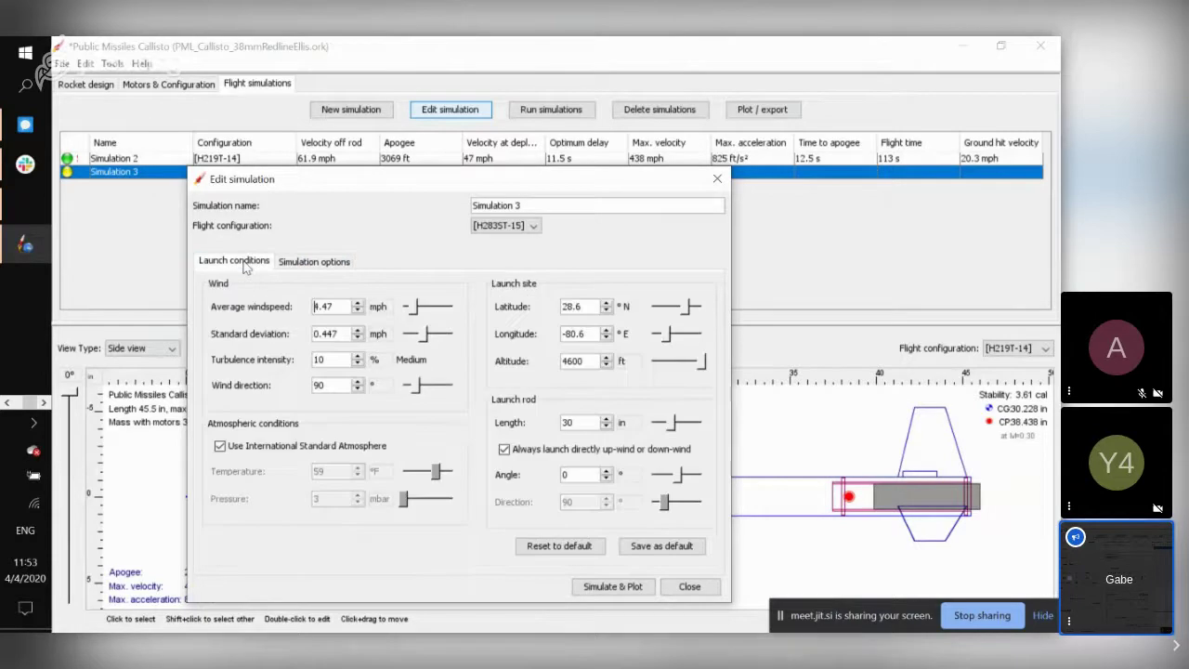
left_click(613, 587)
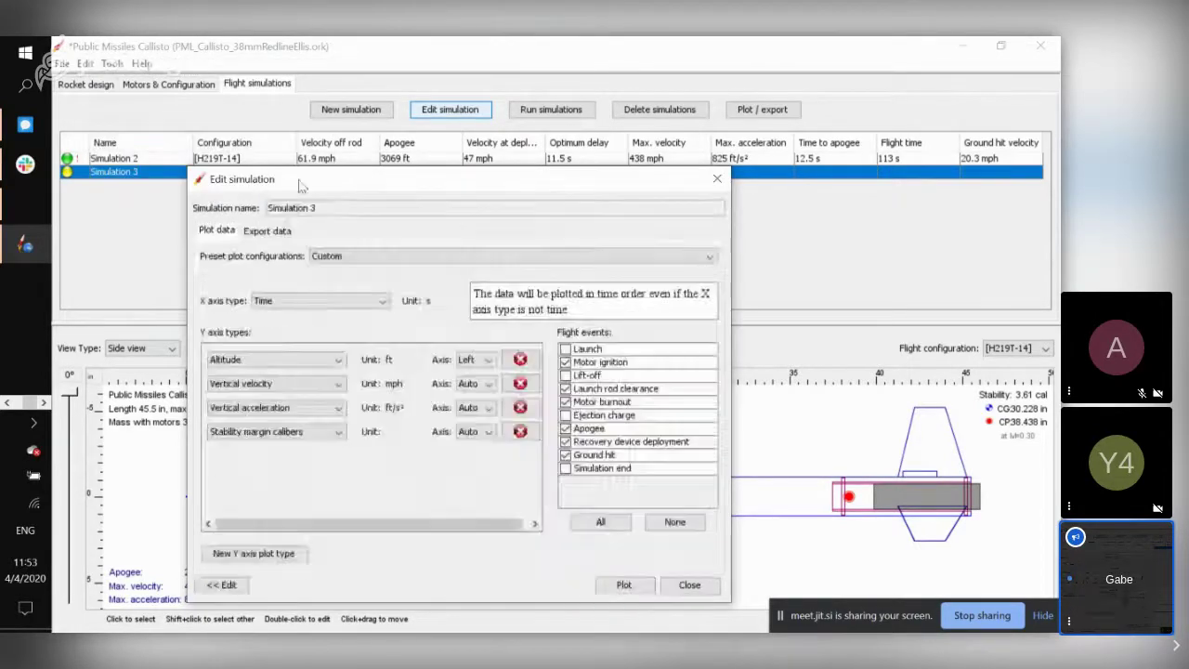
Plot Simulation 3's altitude, vertical velocity, vertical acceleration and stability margin over time, review the graph and close it.
left_click_drag(434, 201, 424, 135)
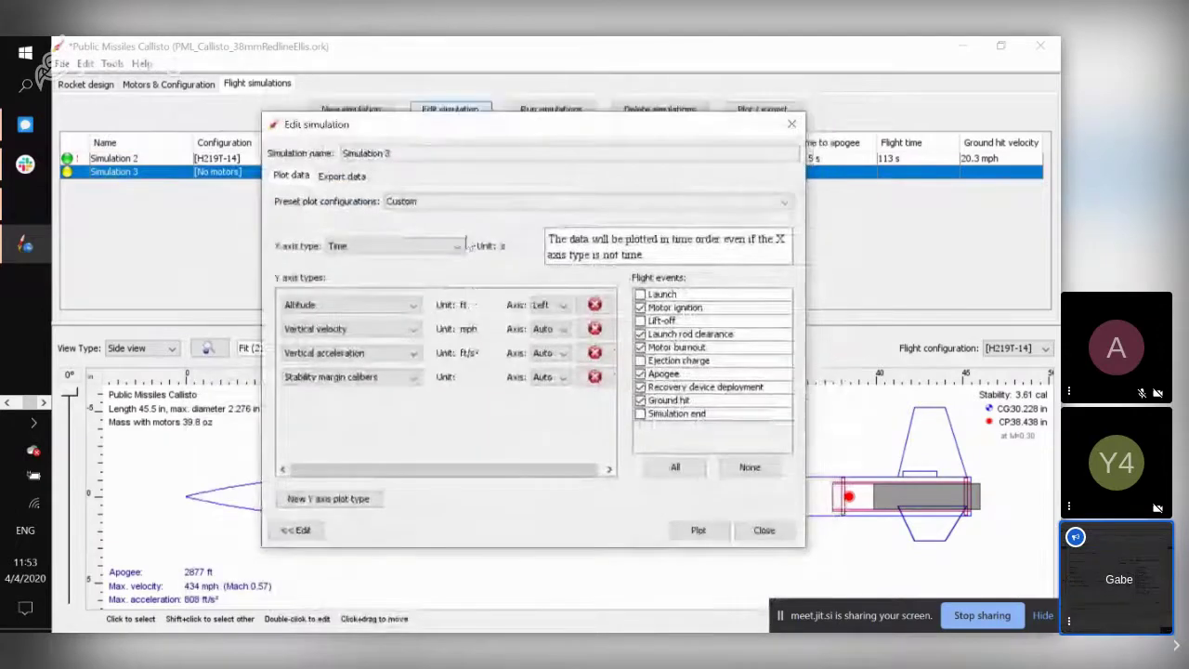
left_click(698, 530)
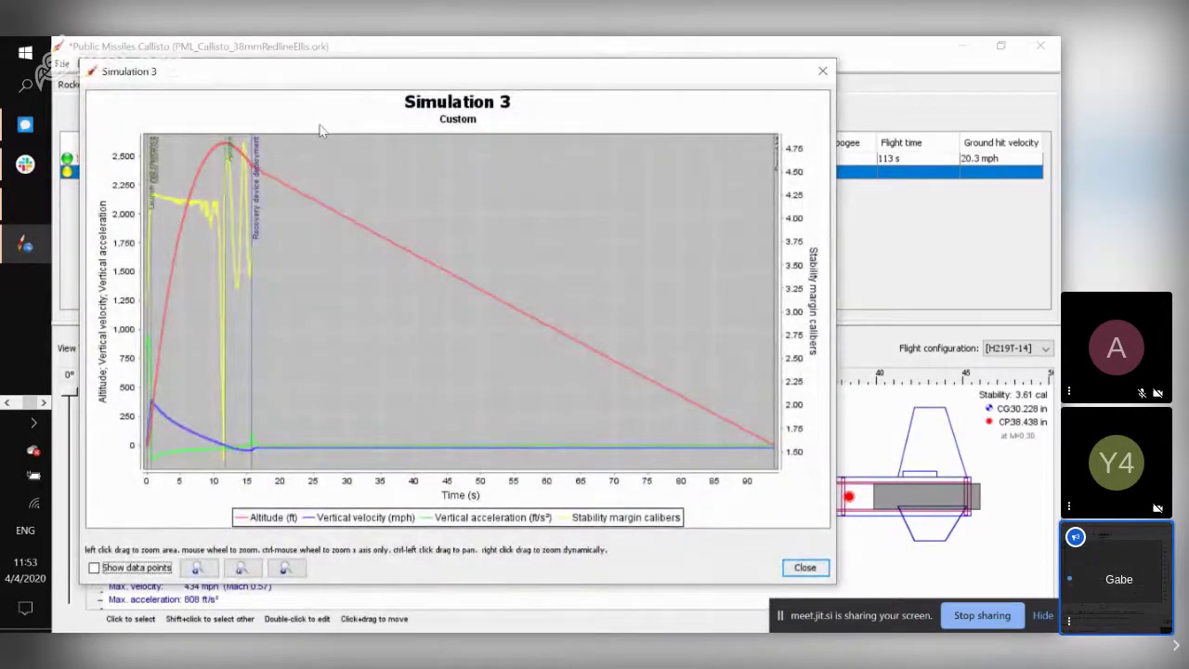
left_click_drag(350, 71, 453, 73)
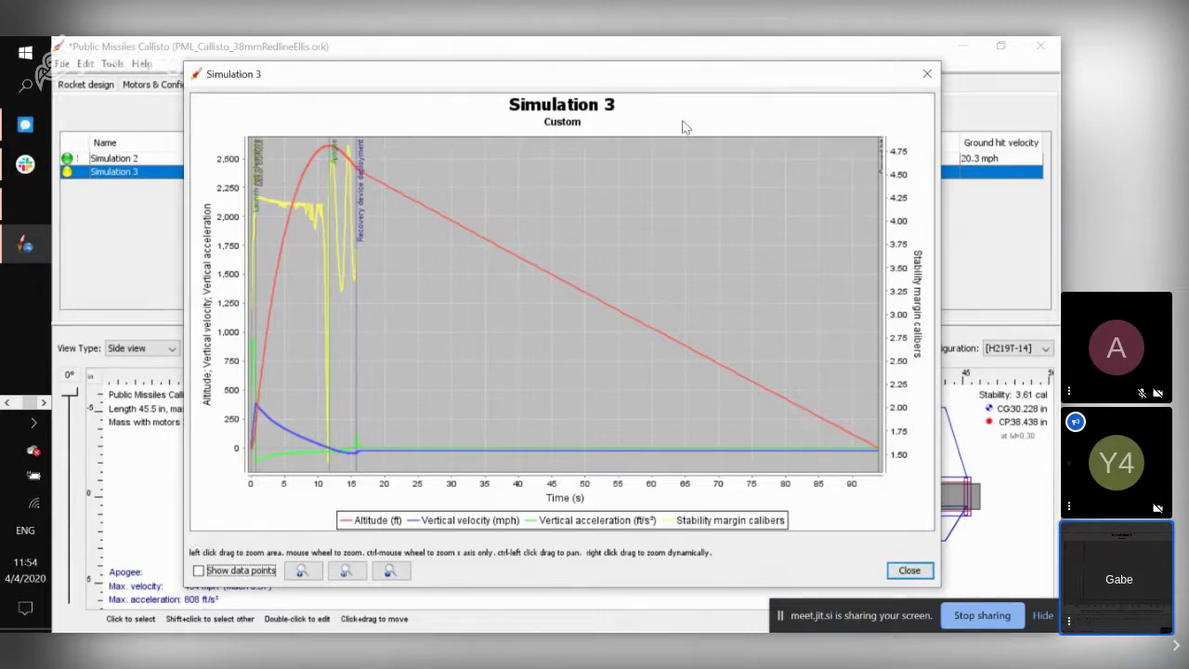
left_click(927, 73)
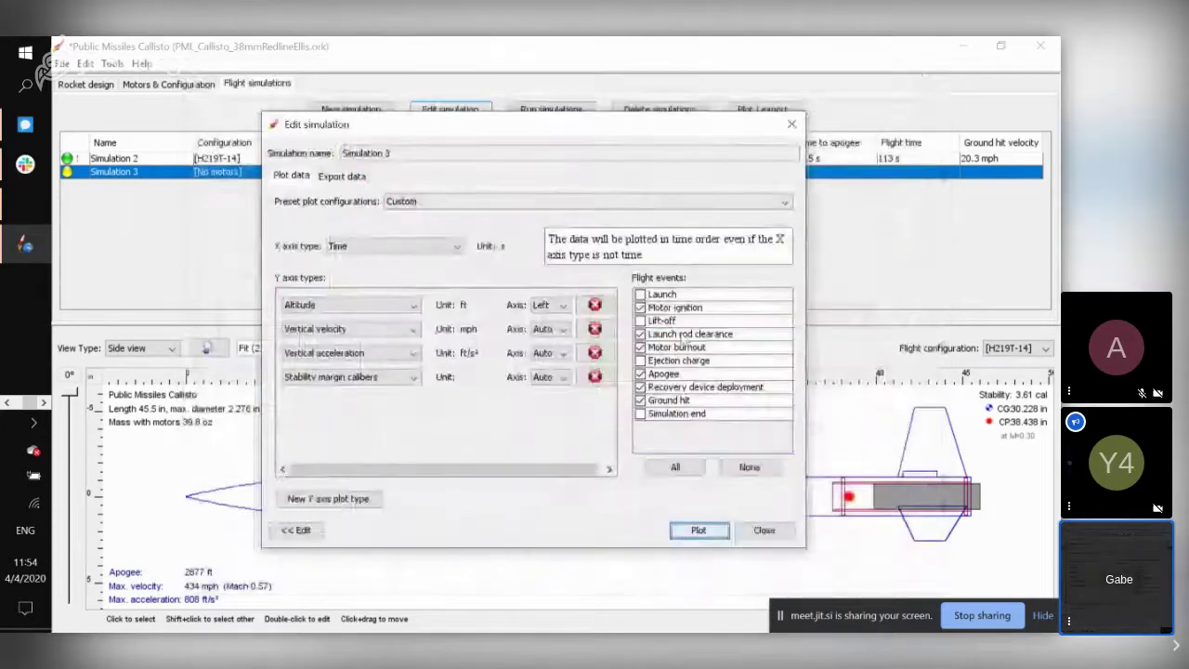
left_click(318, 506)
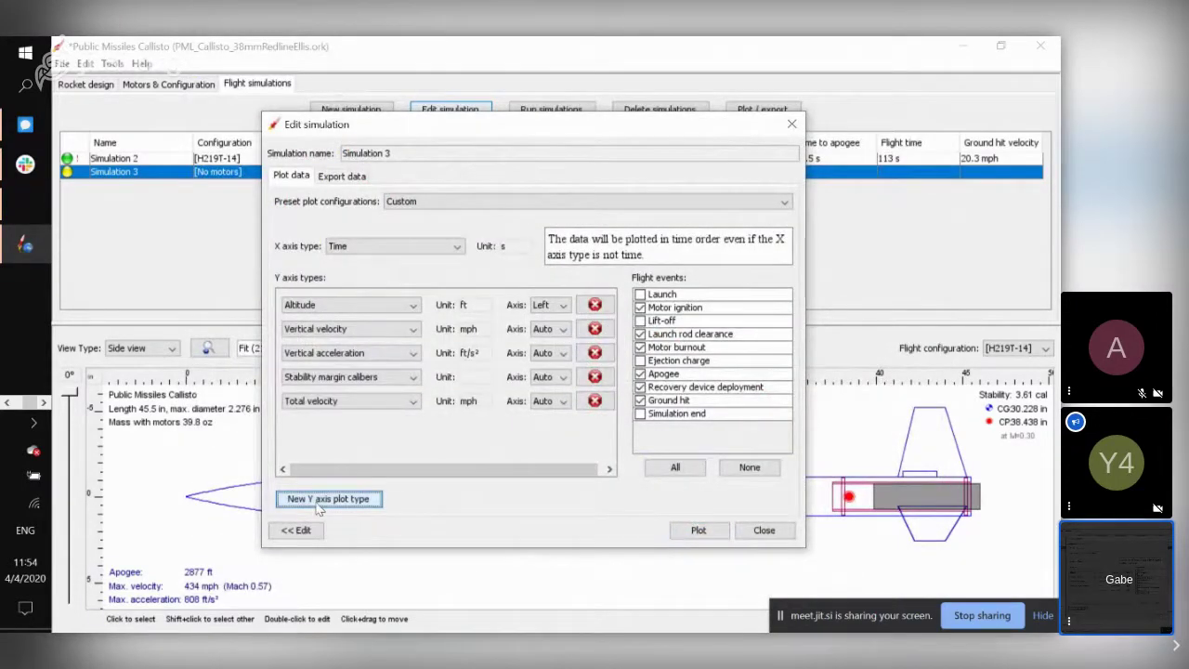
left_click(365, 401)
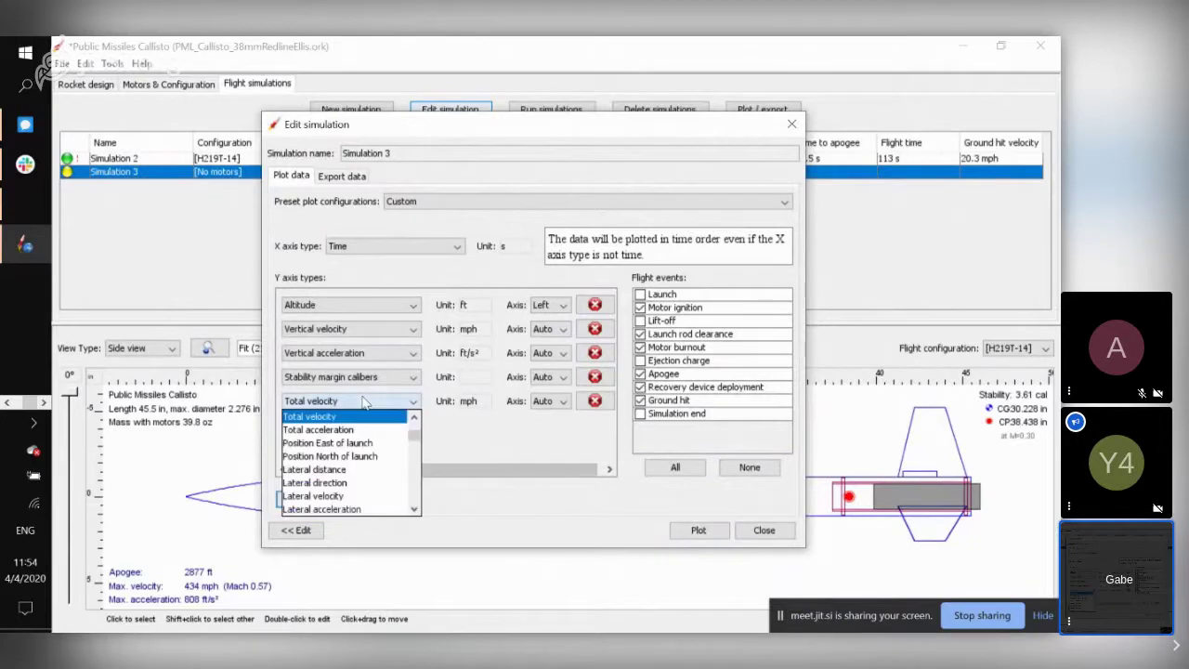
left_click(414, 405)
left_click(595, 405)
Change the second Y axis type of Simulation 3's plot from Vertical velocity to Angle of attack.
left_click(413, 329)
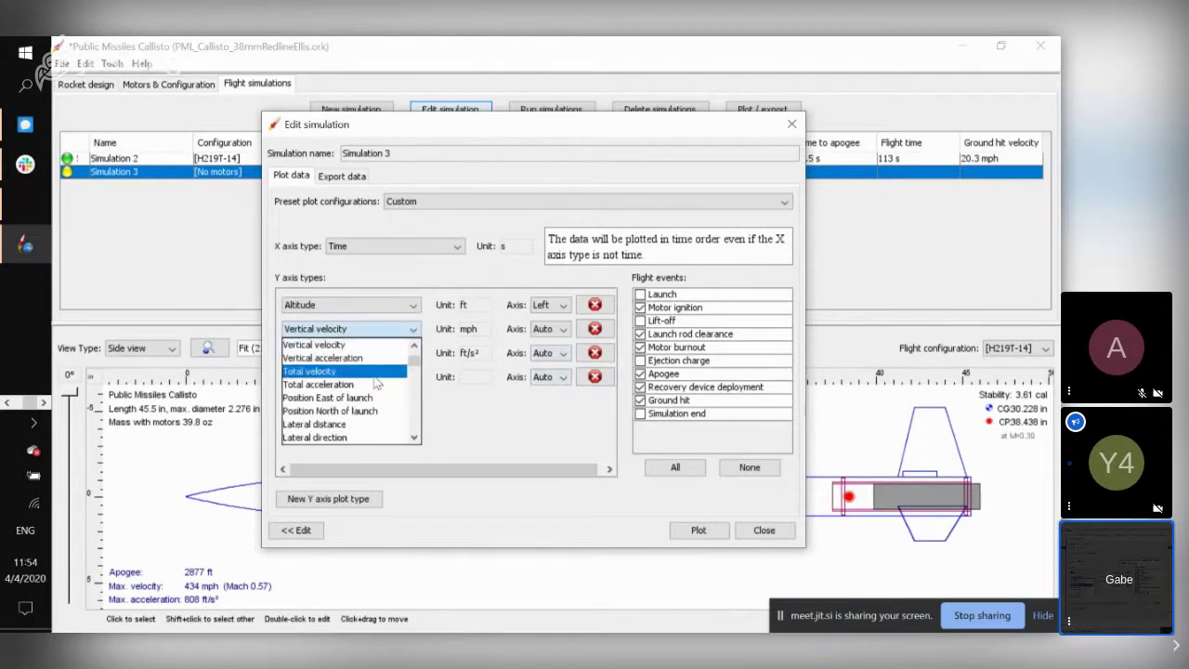
key("Down")
key("Down")
key("Down")
key("Down")
key("Down")
key("Down")
key("Down")
key("Down")
key("Down")
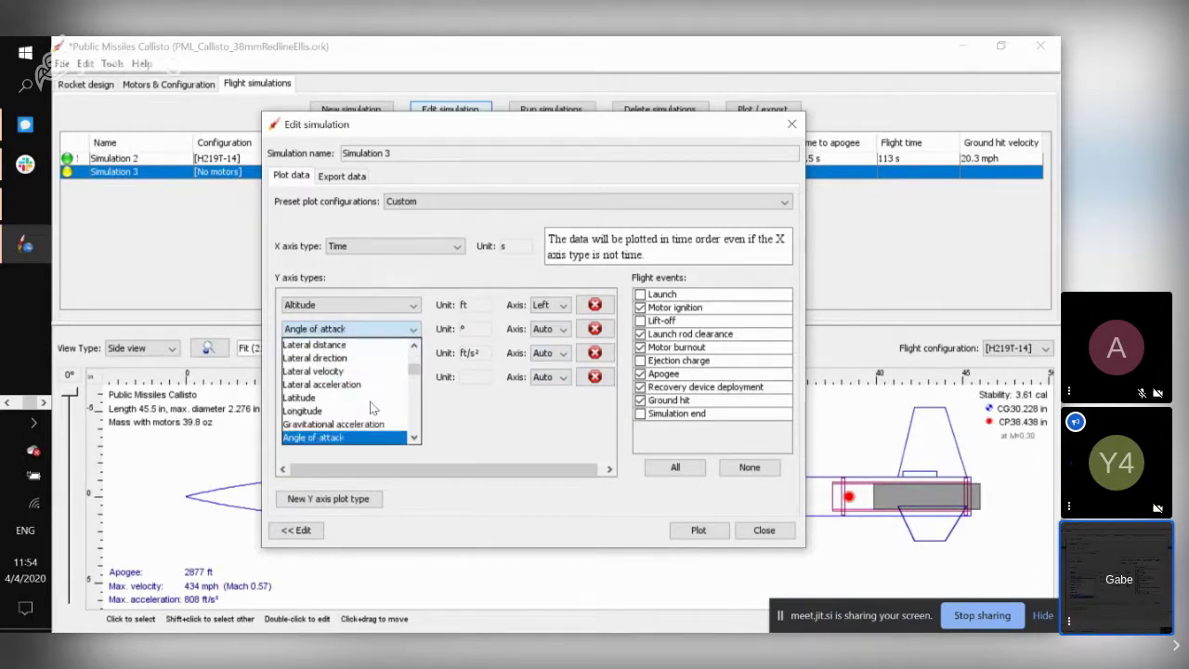
left_click(363, 437)
Replace Vertical acceleration with Vertical orientation (zenith) as the plot's third Y axis type.
left_click(344, 354)
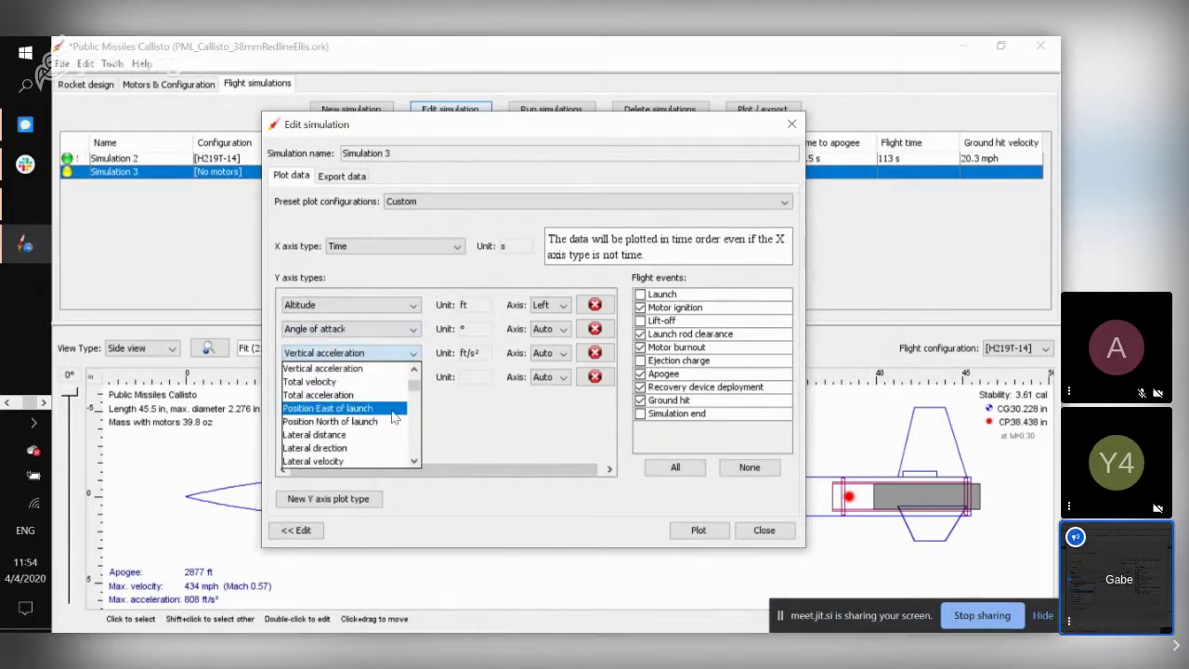
key("v")
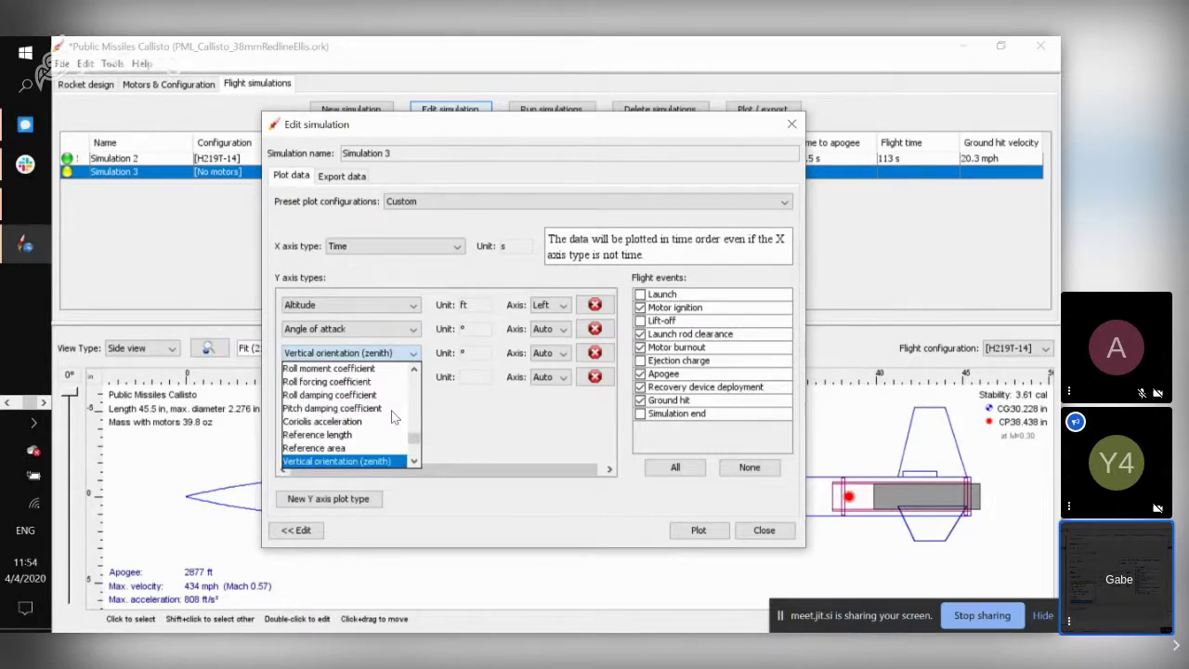
left_click(363, 460)
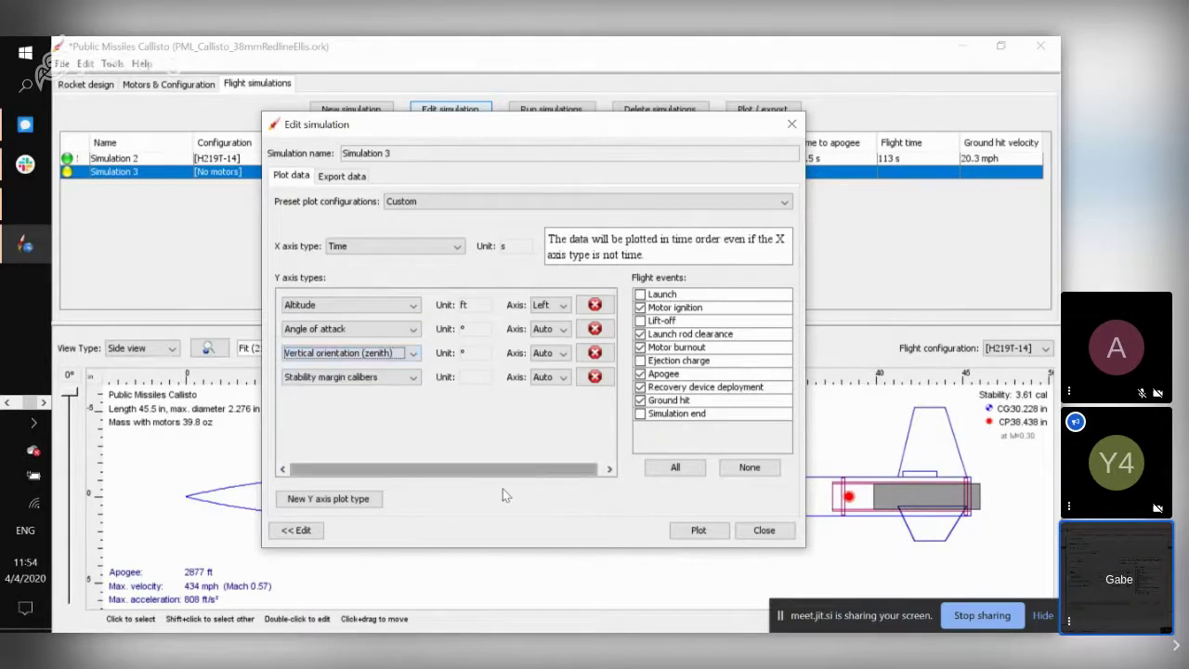
Plot Simulation 3 with the new axes, examine the curves around apogee and recovery device deployment, and close the plot and simulation windows.
left_click(699, 530)
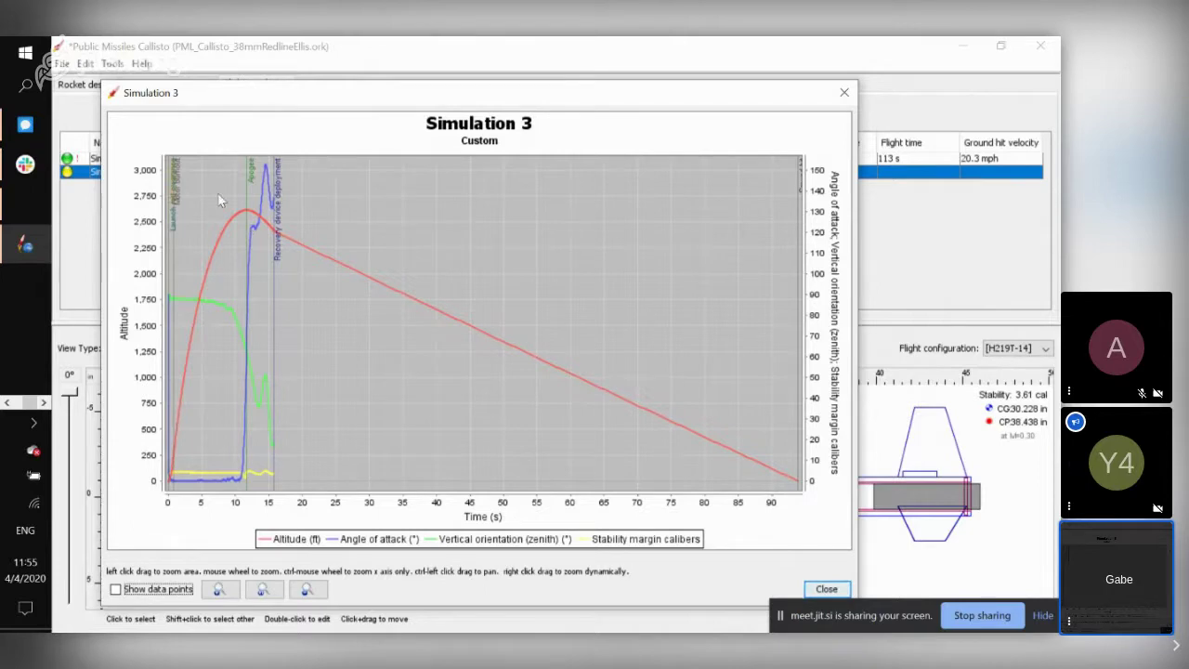
left_click_drag(181, 169, 405, 292)
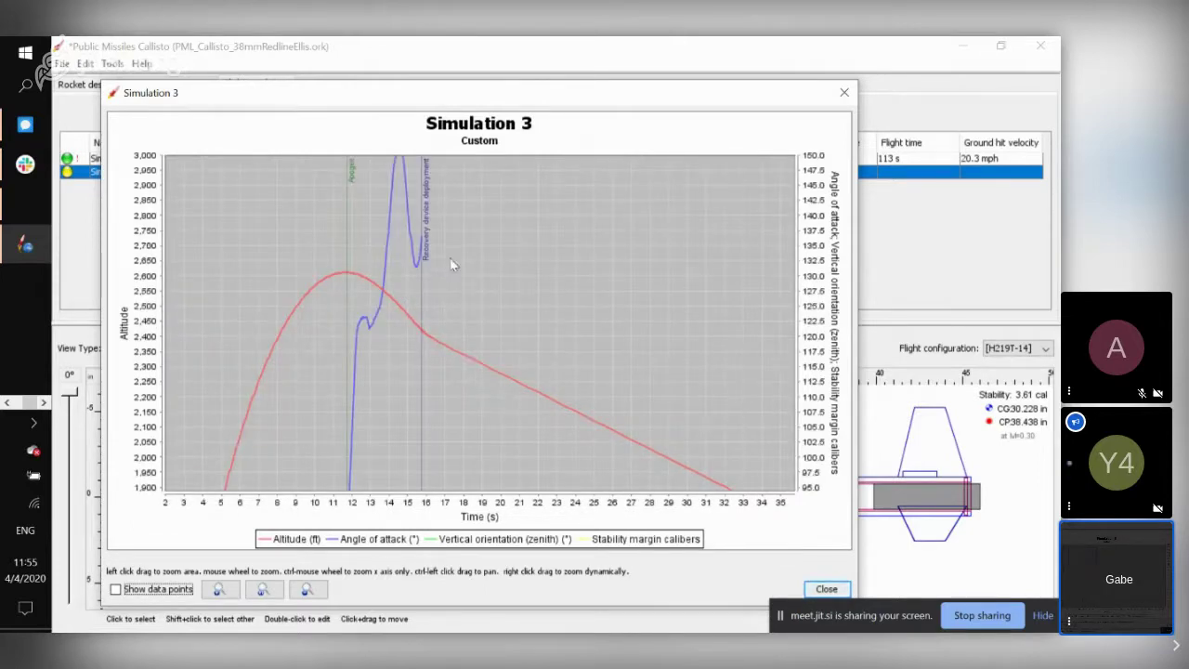
left_click(264, 589)
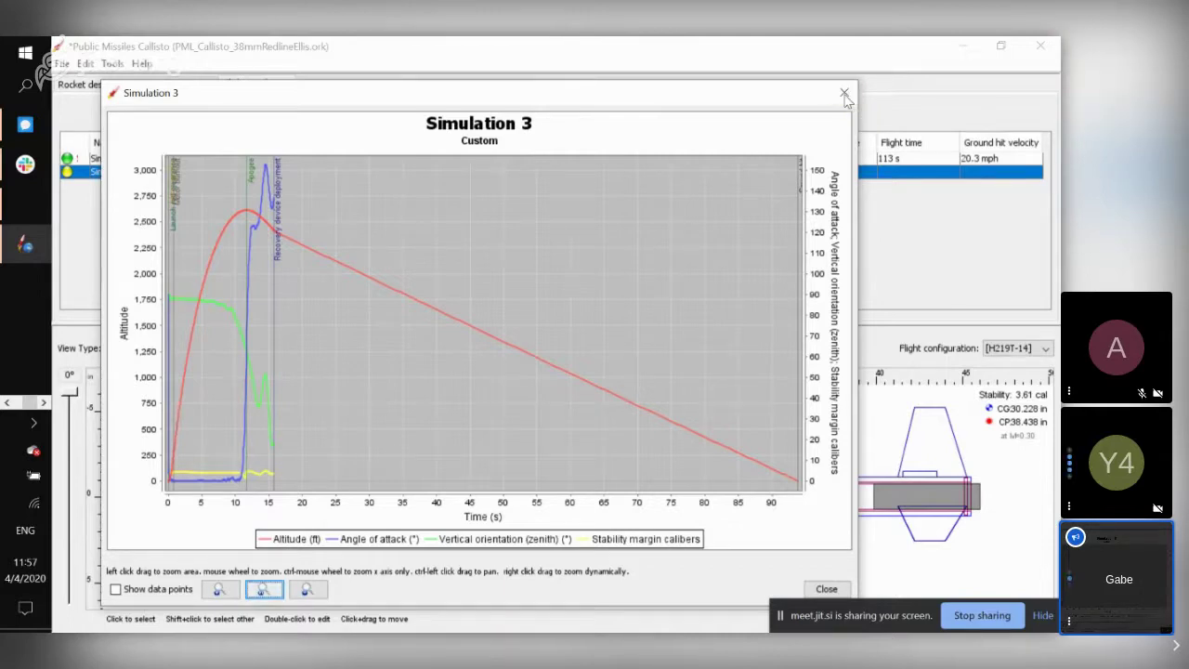
left_click(844, 96)
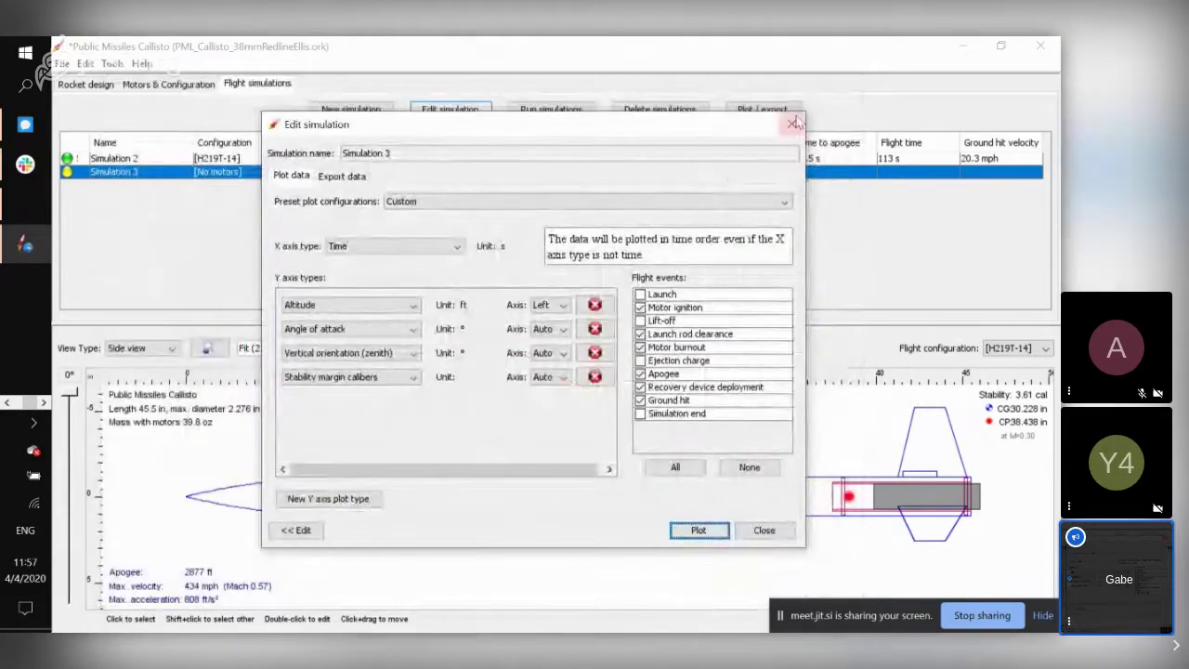
left_click(793, 125)
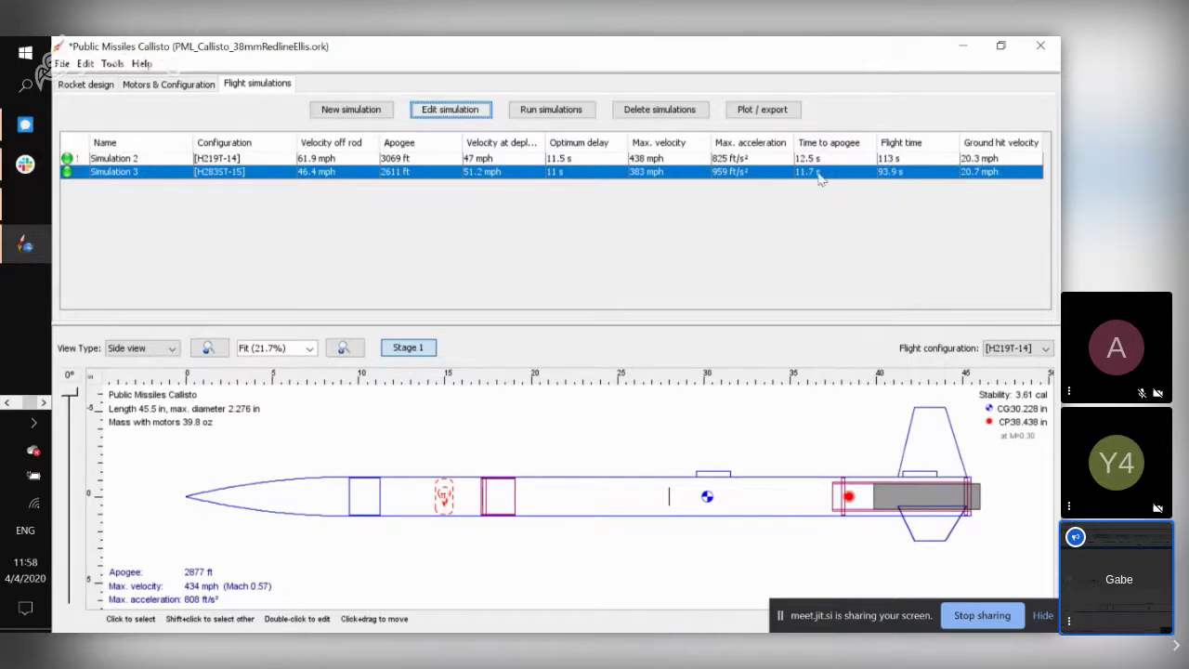
Review the ignition event options for the H219T-14 motor in the 38mm MMT mount and leave them unapplied.
left_click(153, 88)
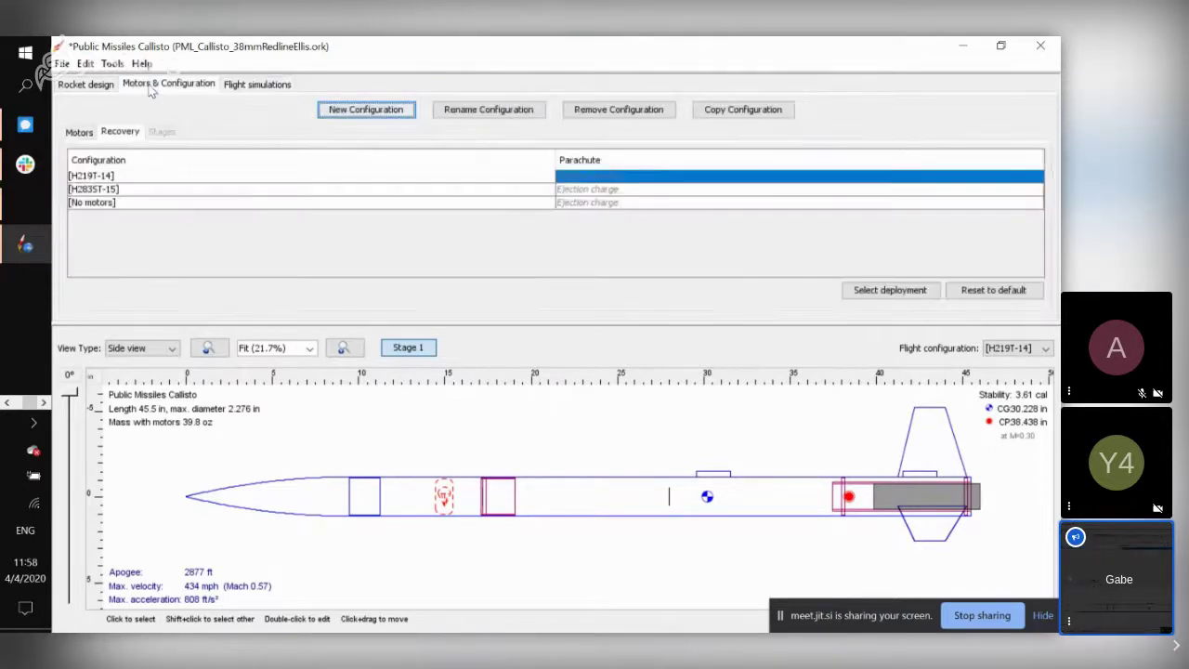
left_click(78, 133)
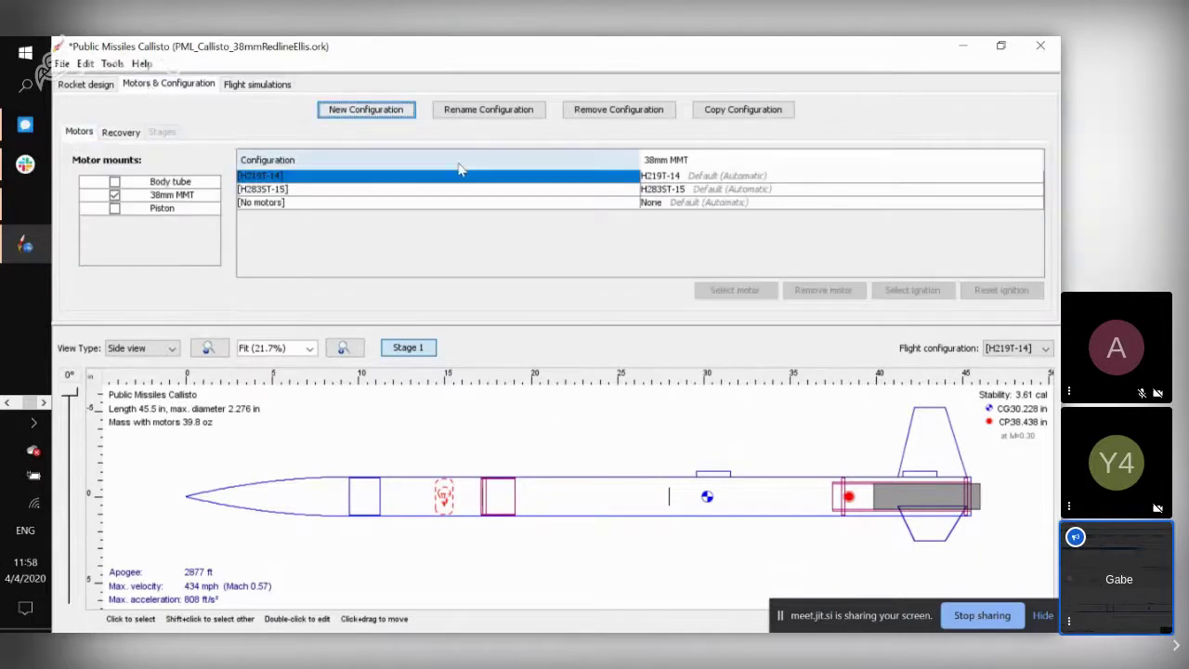
left_click(666, 179)
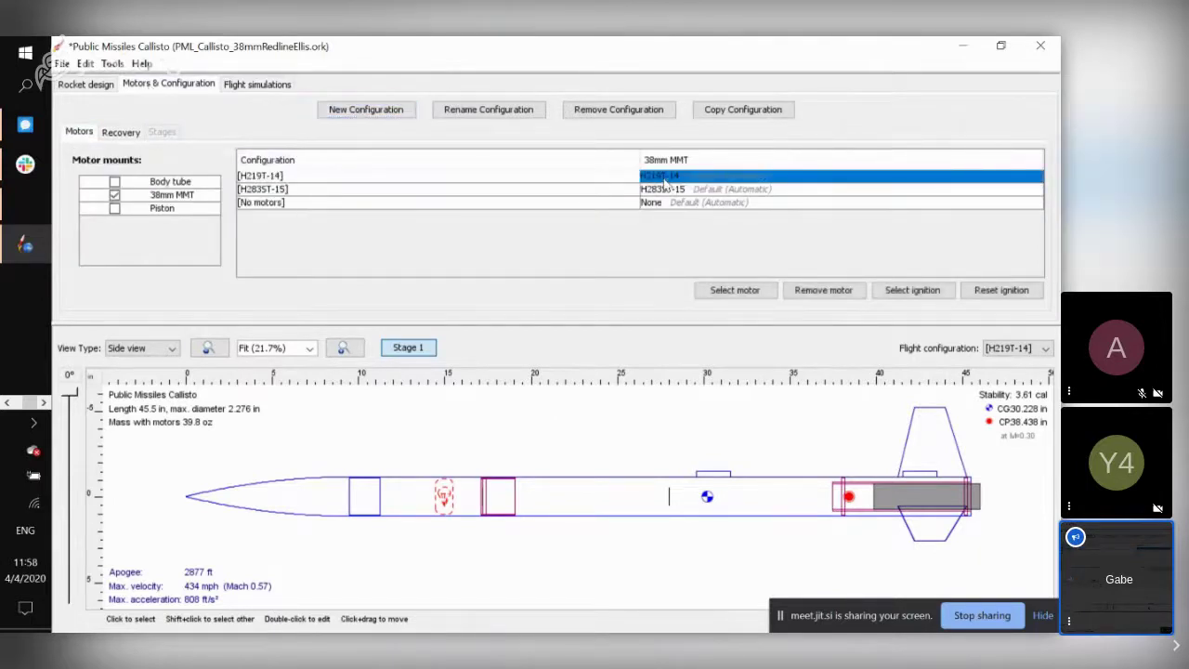
left_click(915, 292)
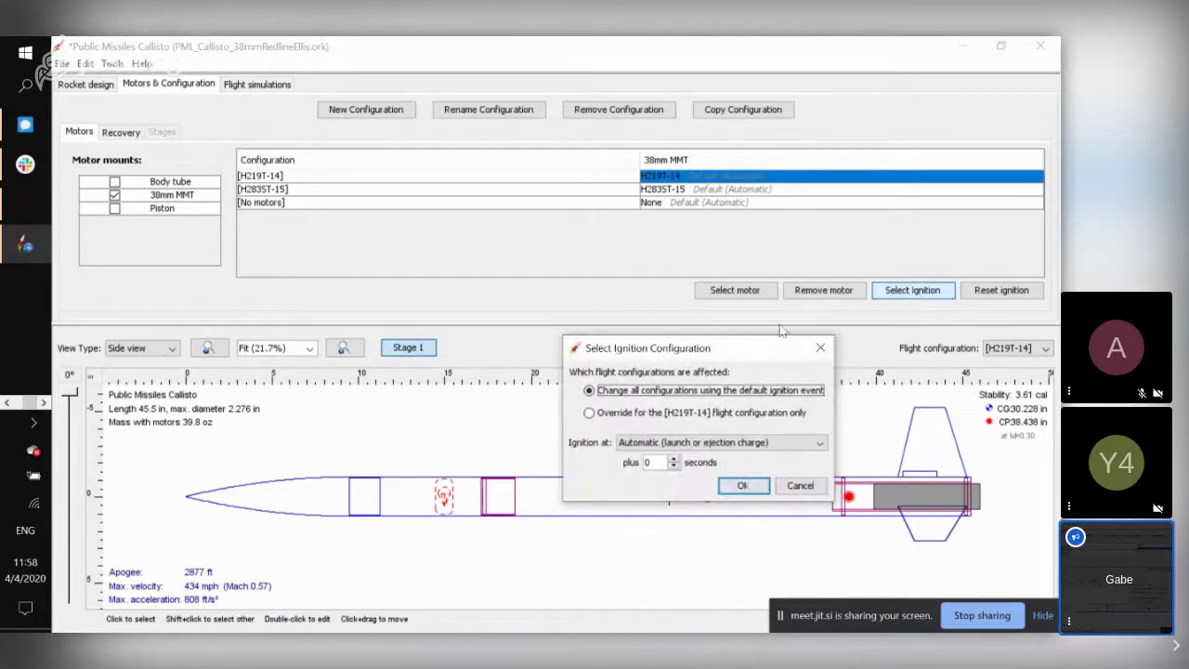
left_click_drag(756, 351, 577, 270)
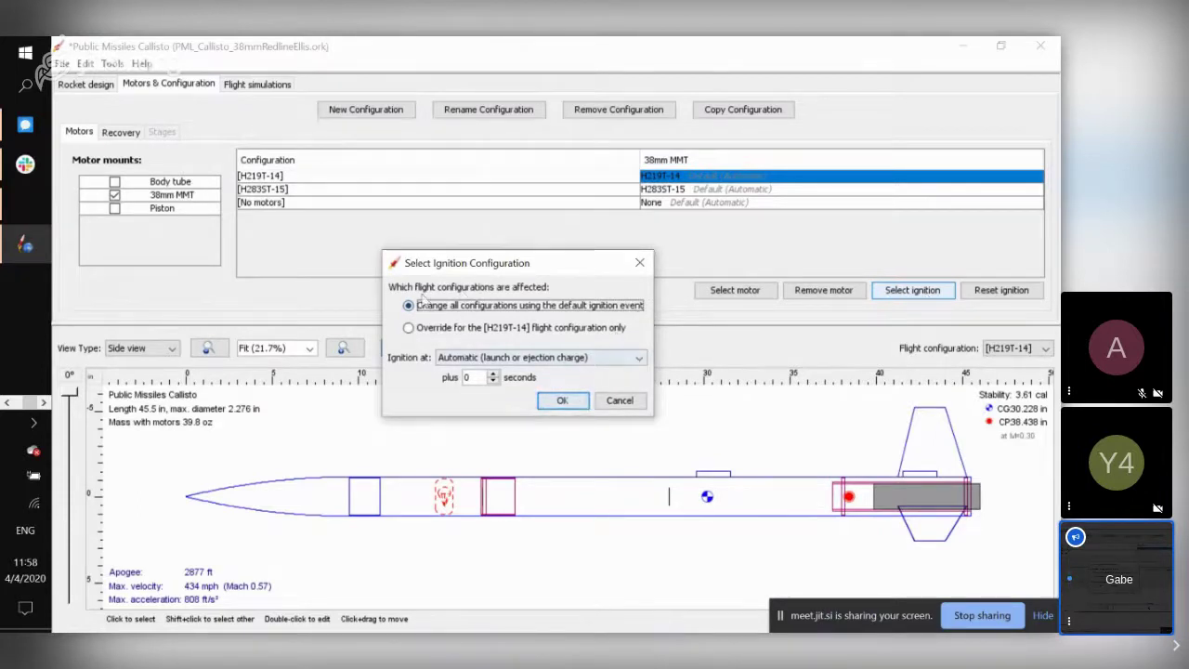
left_click(568, 359)
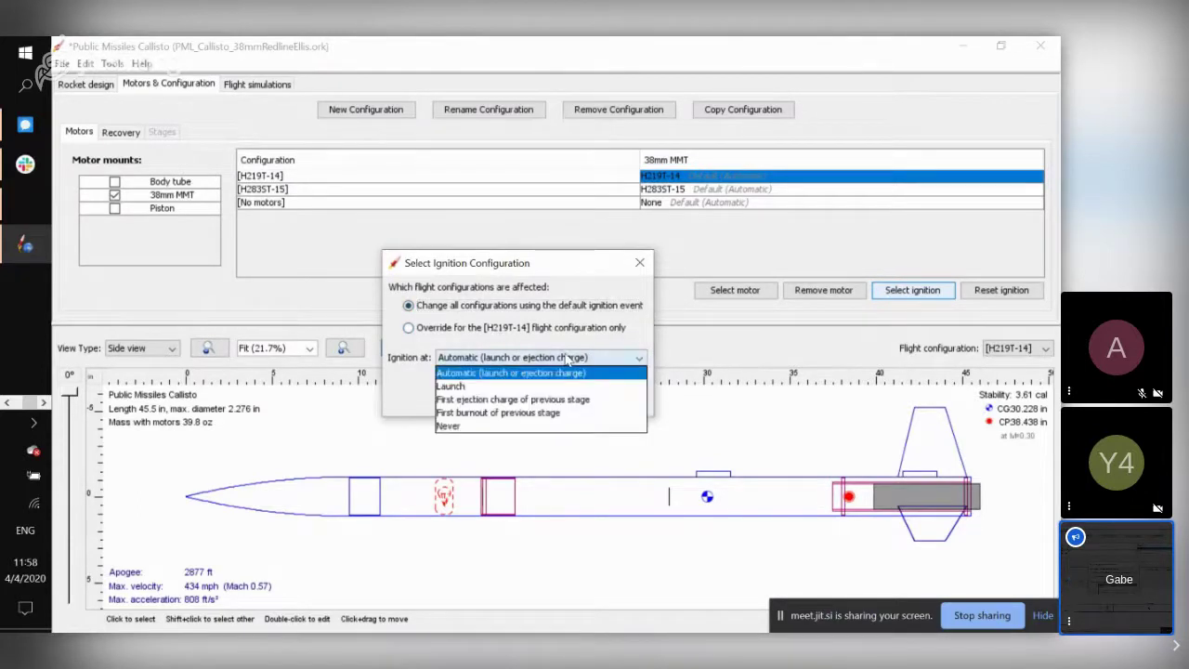
left_click(569, 359)
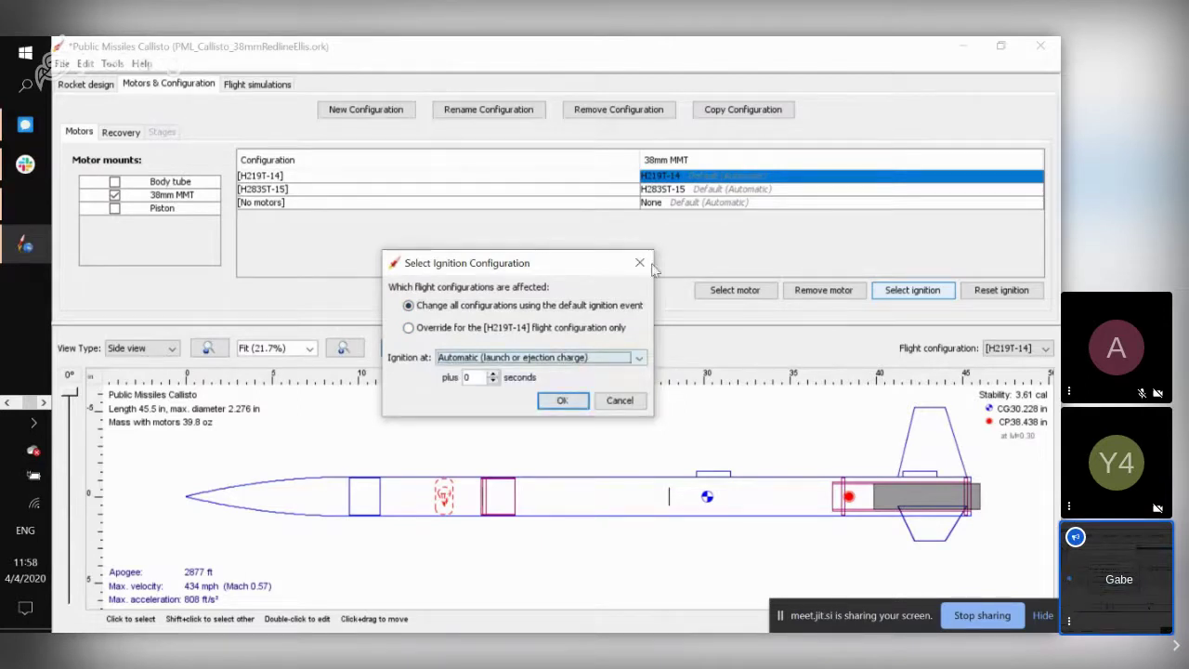
left_click(639, 263)
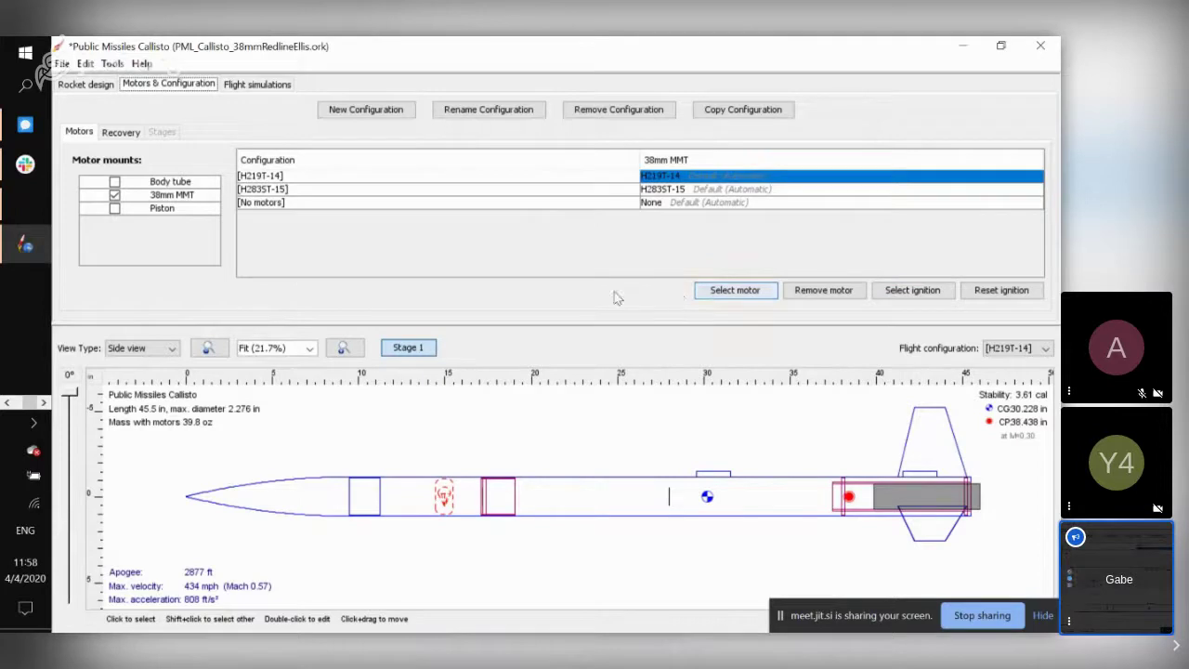
Remove the [No motors] configuration from the Callisto's motor configurations.
left_click(307, 204)
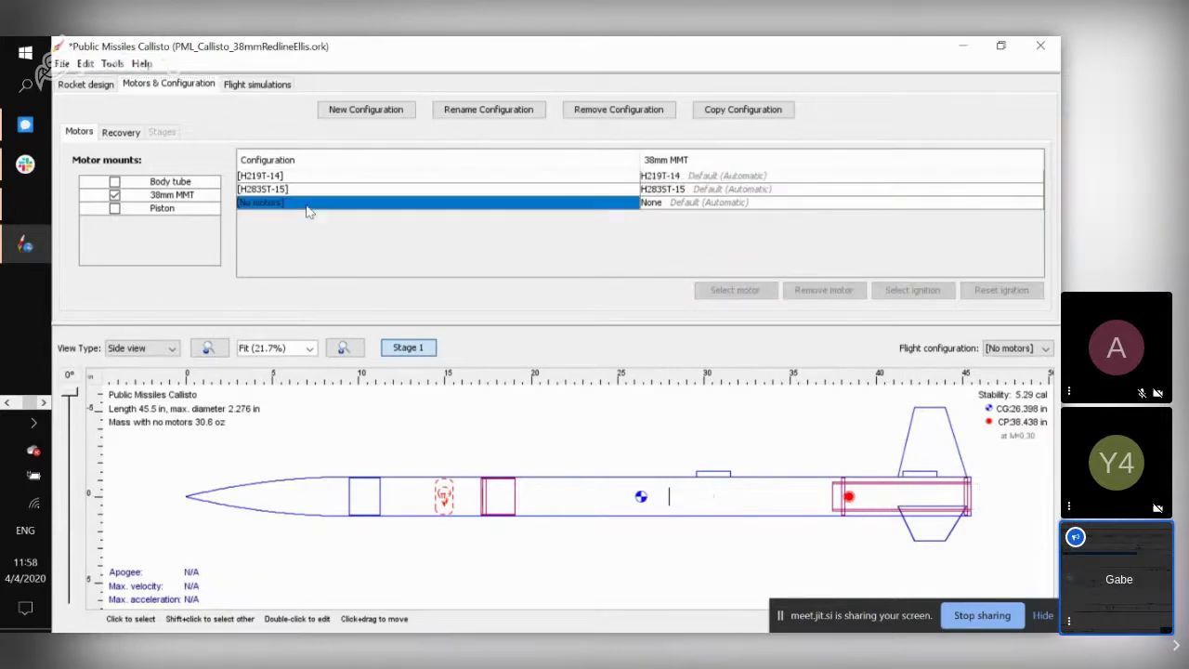
left_click(618, 115)
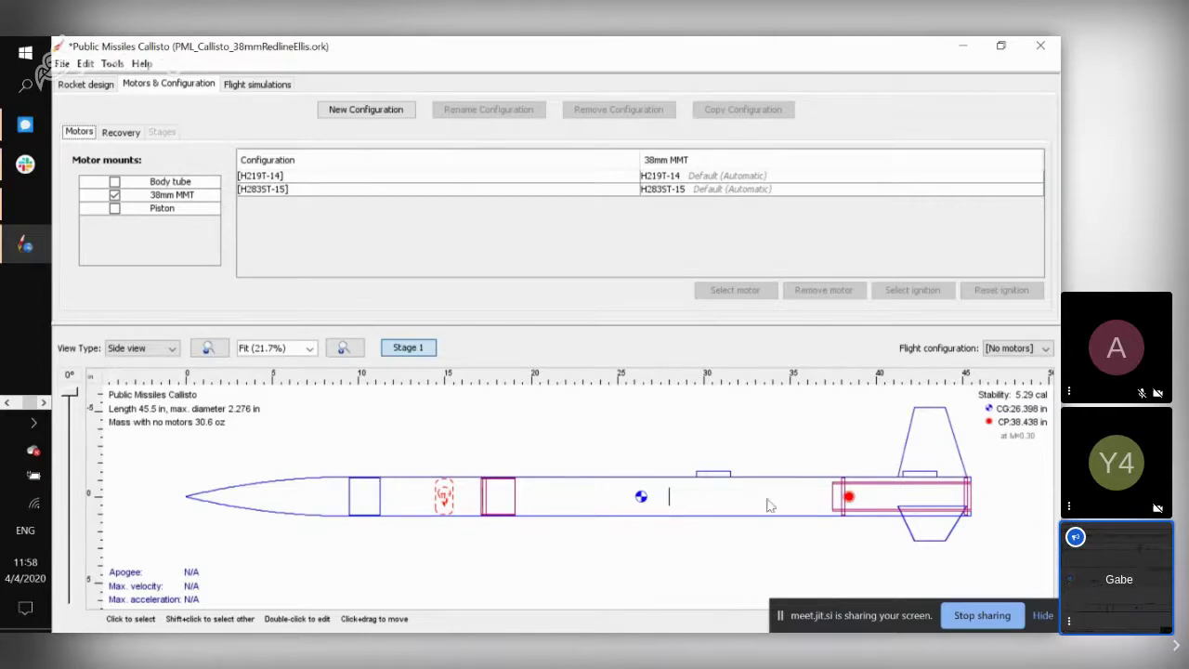
Return to the rocket design and open PSAS Airframe Lv3.1.ork from the otherThings folder.
left_click(93, 86)
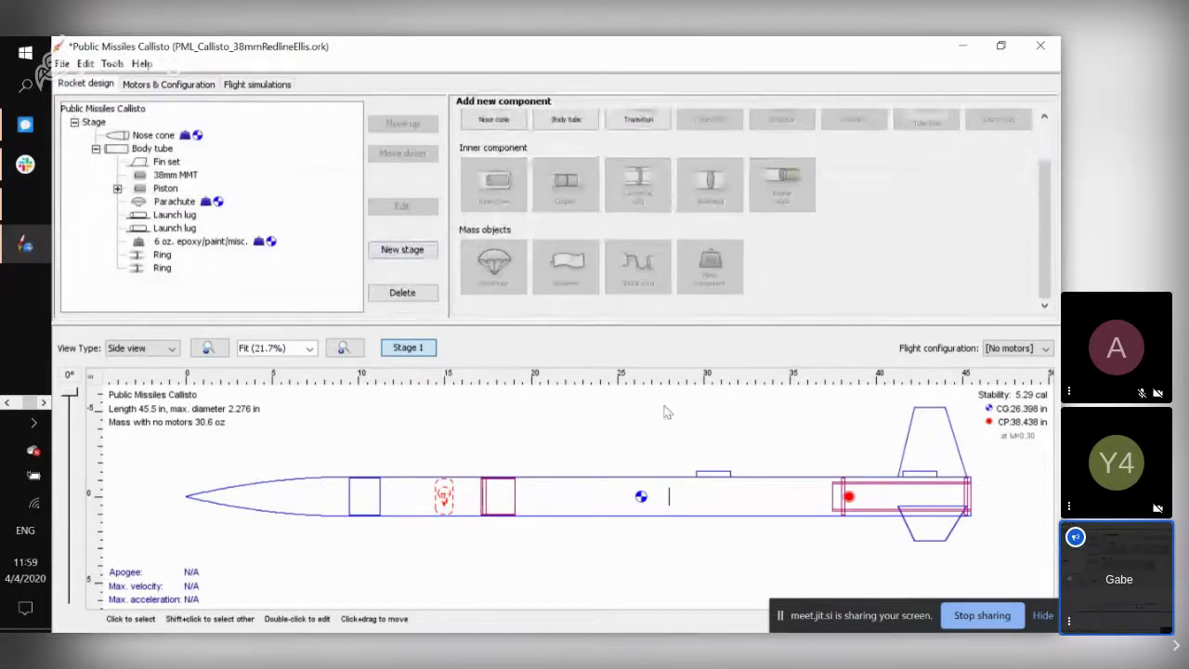
scroll(756, 299, "up", 1)
scroll(925, 242, "down", 1)
scroll(925, 241, "up", 1)
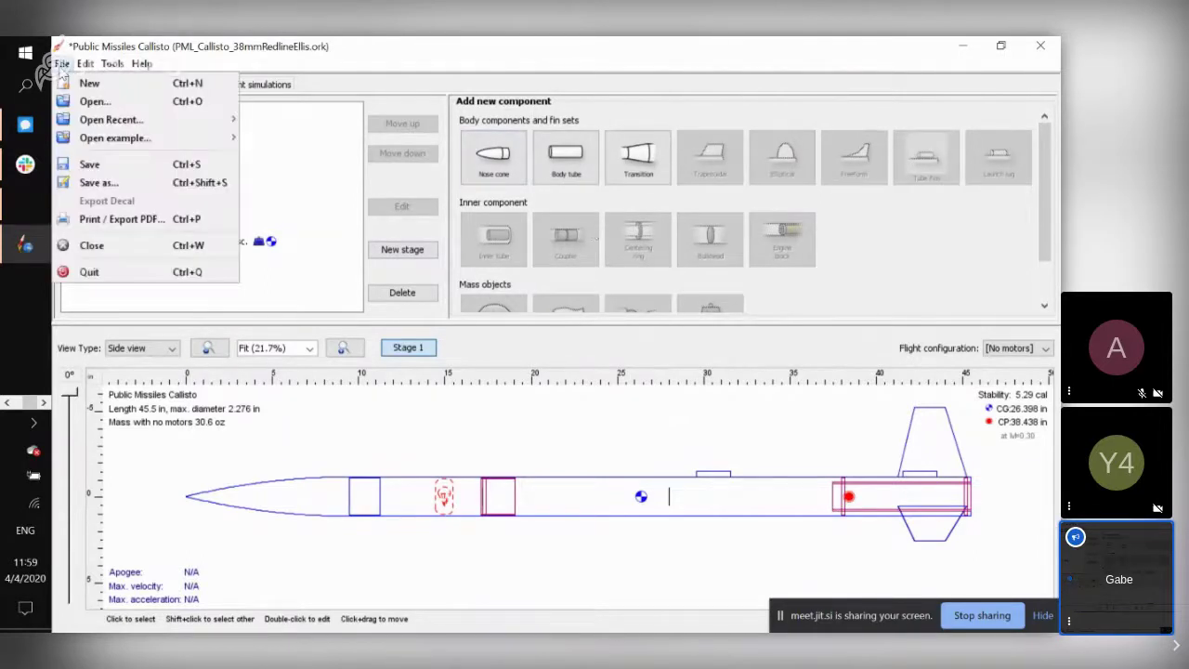
left_click(92, 101)
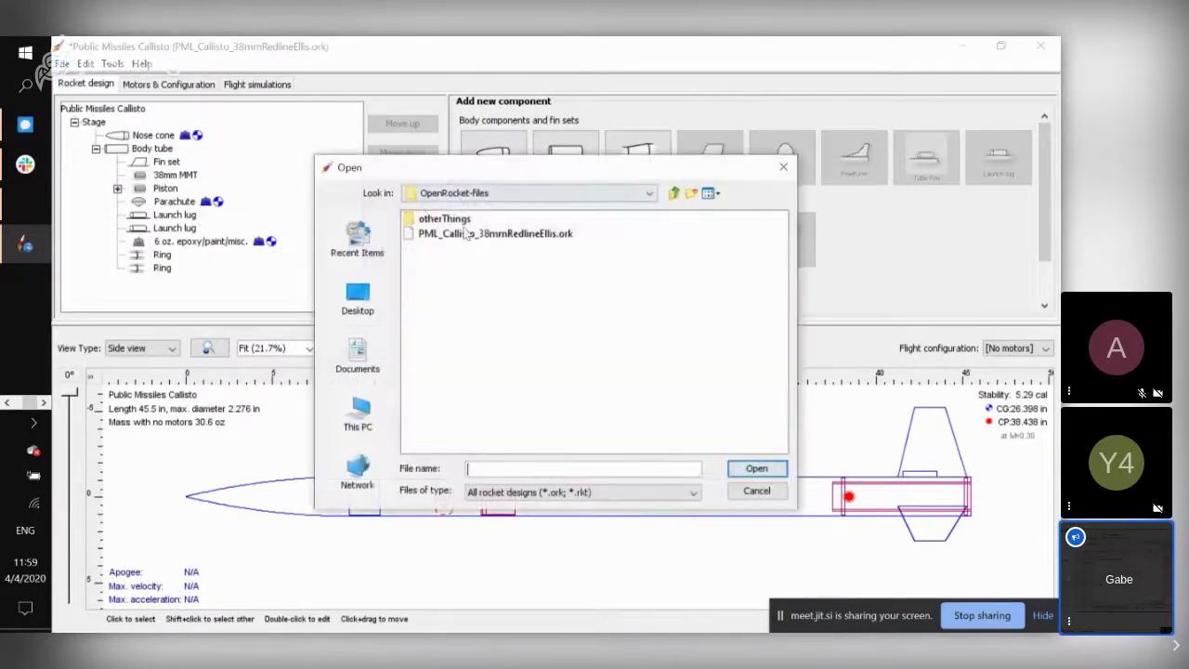
double_click(460, 222)
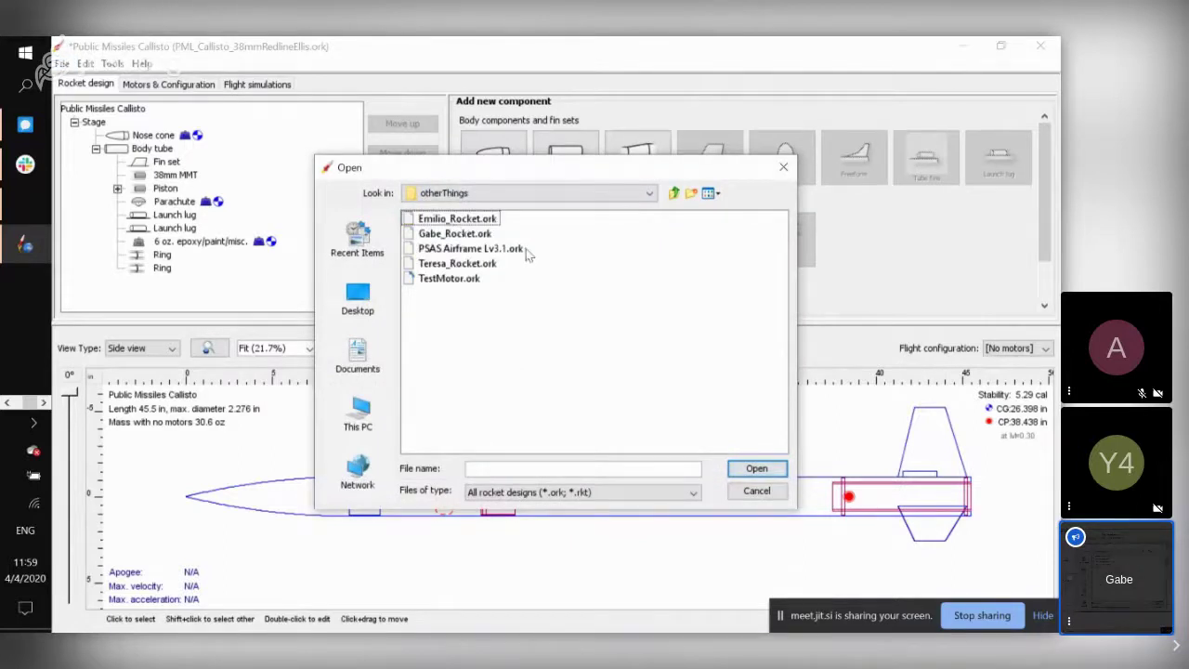
double_click(502, 249)
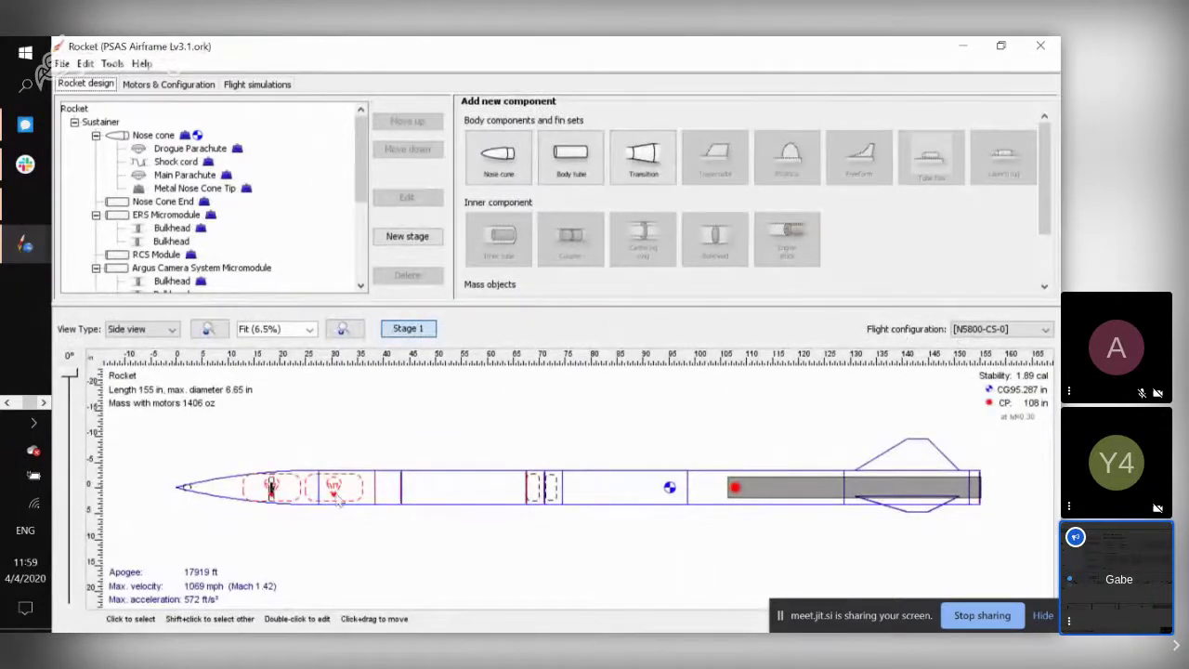
Look through the PSAS airframe's component tree and set its flight configuration to [No motors].
scroll(251, 213, "down", 4)
scroll(251, 212, "up", 4)
left_click_drag(459, 308, 458, 384)
scroll(316, 219, "down", 3)
scroll(315, 220, "up", 3)
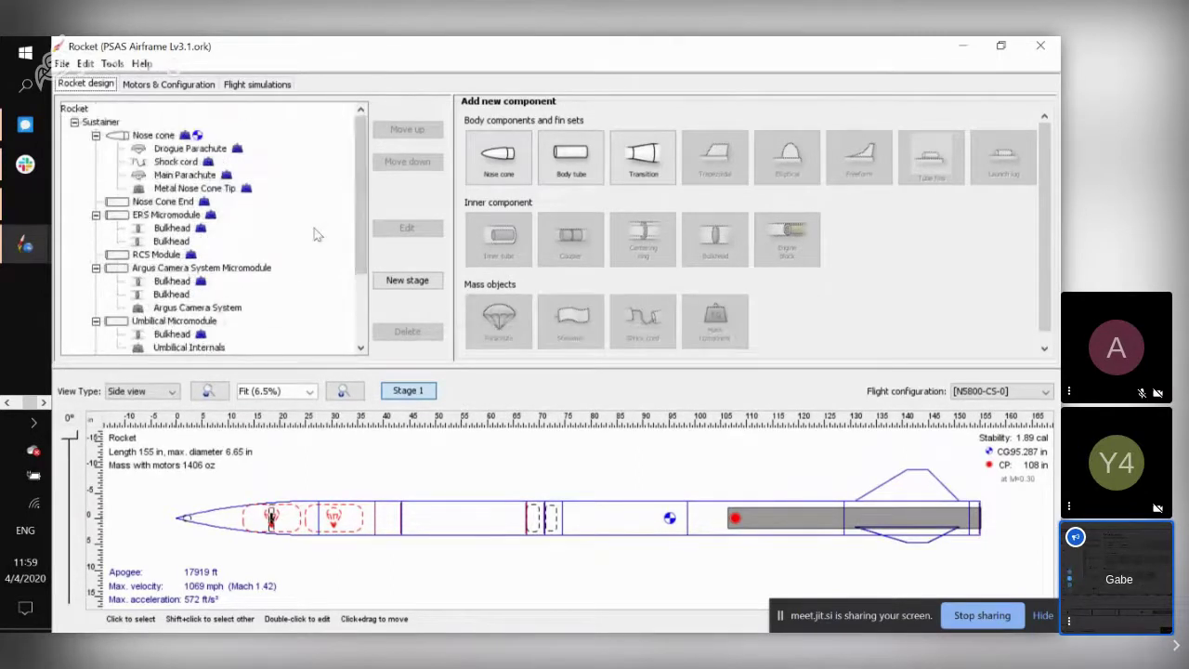
left_click_drag(545, 364, 545, 315)
left_click(1016, 343)
left_click(1000, 357)
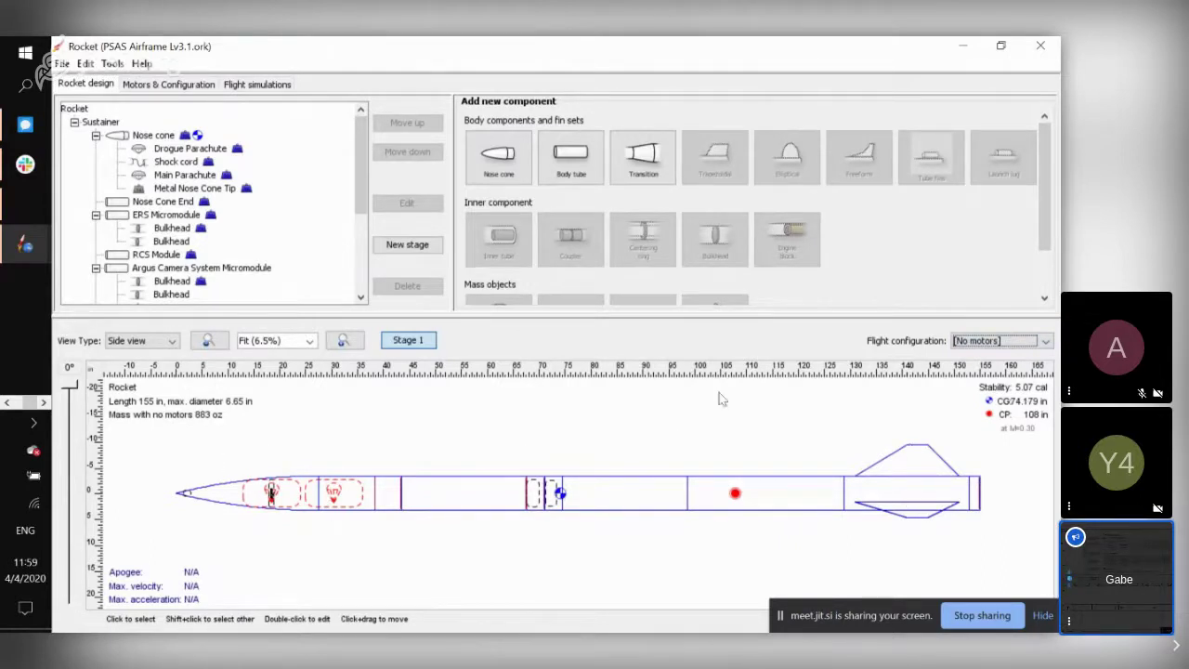
scroll(926, 263, "down", 2)
scroll(927, 259, "up", 2)
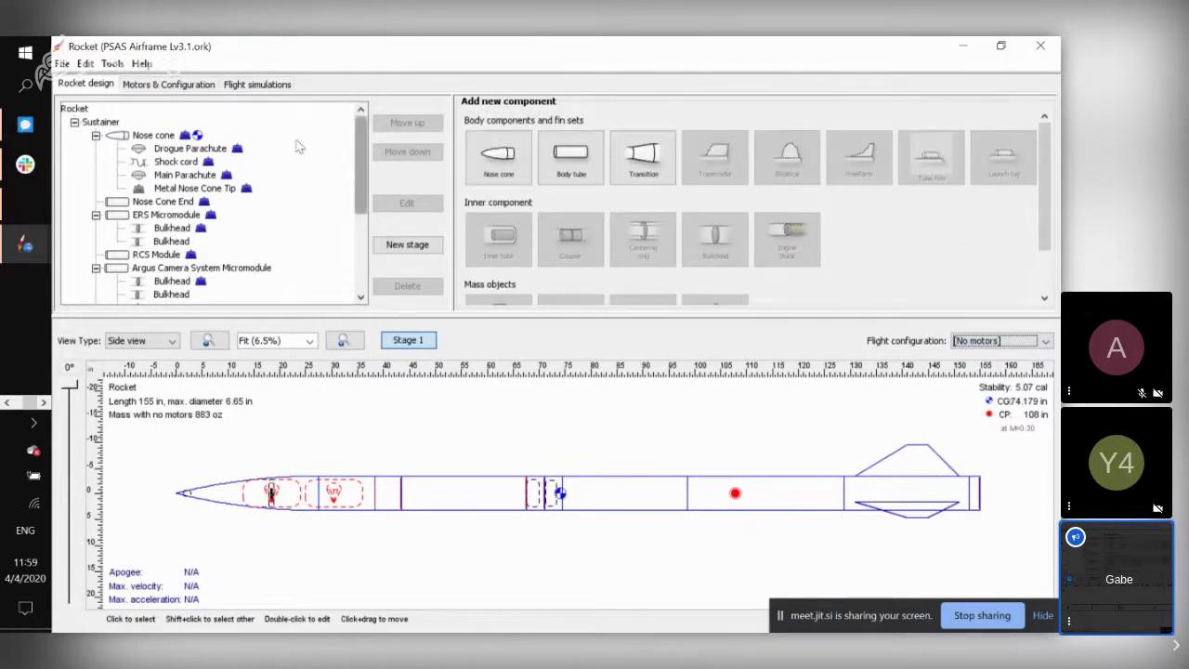
scroll(252, 188, "down", 2)
scroll(253, 189, "up", 2)
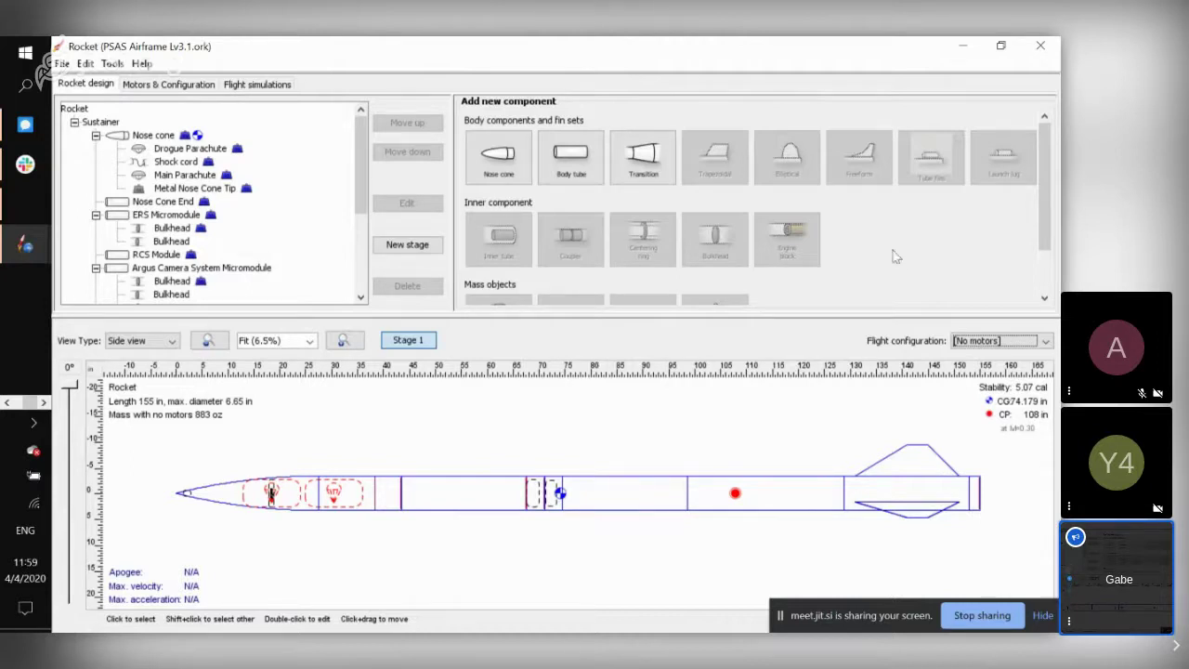
Set the PSAS airframe's flight configuration to [N5800-CS-0] and view its motor configurations.
scroll(893, 257, "down", 2)
scroll(894, 257, "up", 2)
scroll(963, 228, "down", 3)
scroll(961, 207, "up", 3)
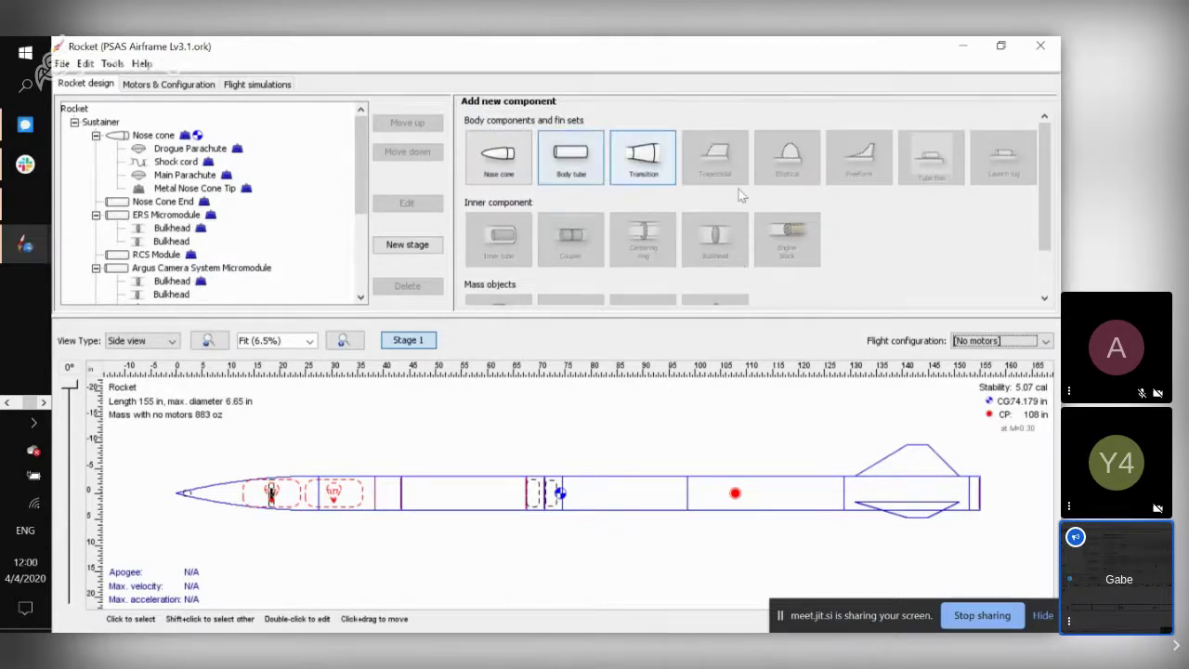
scroll(154, 205, "down", 5)
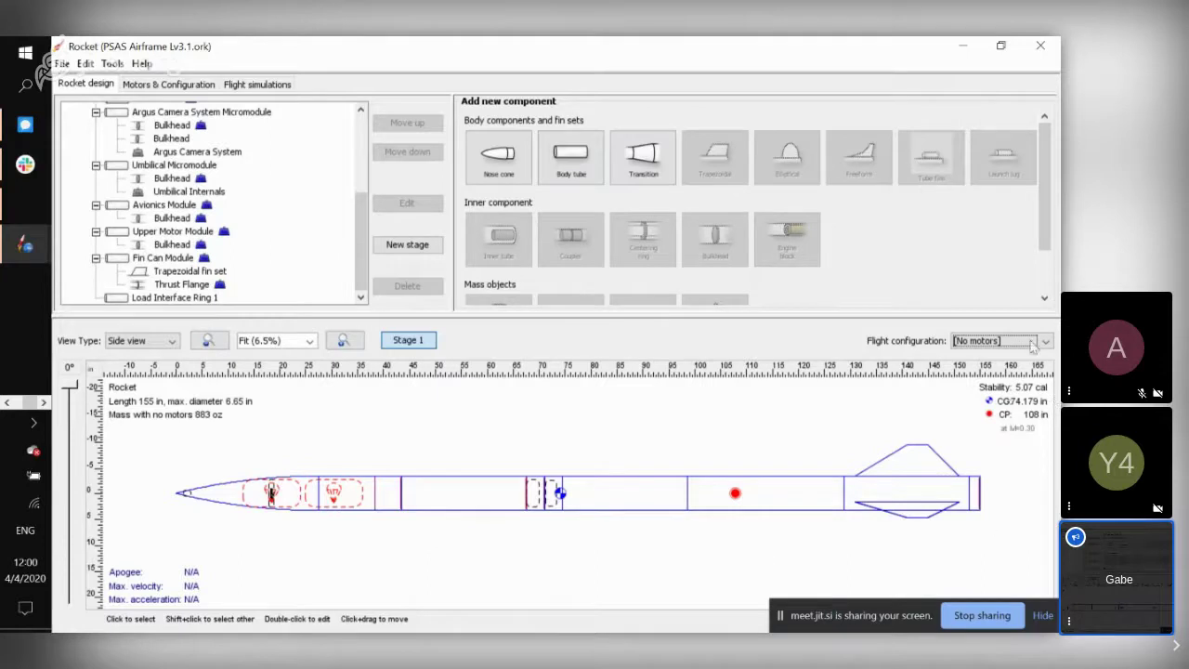
left_click(1028, 344)
left_click(1006, 389)
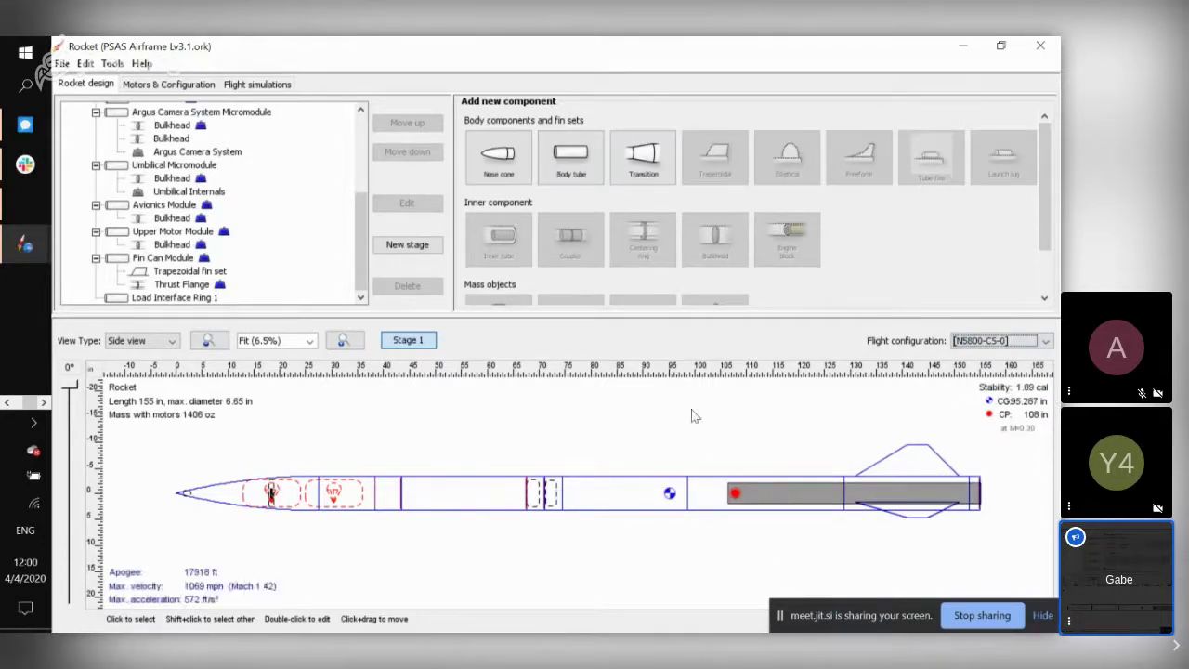
scroll(279, 247, "up", 5)
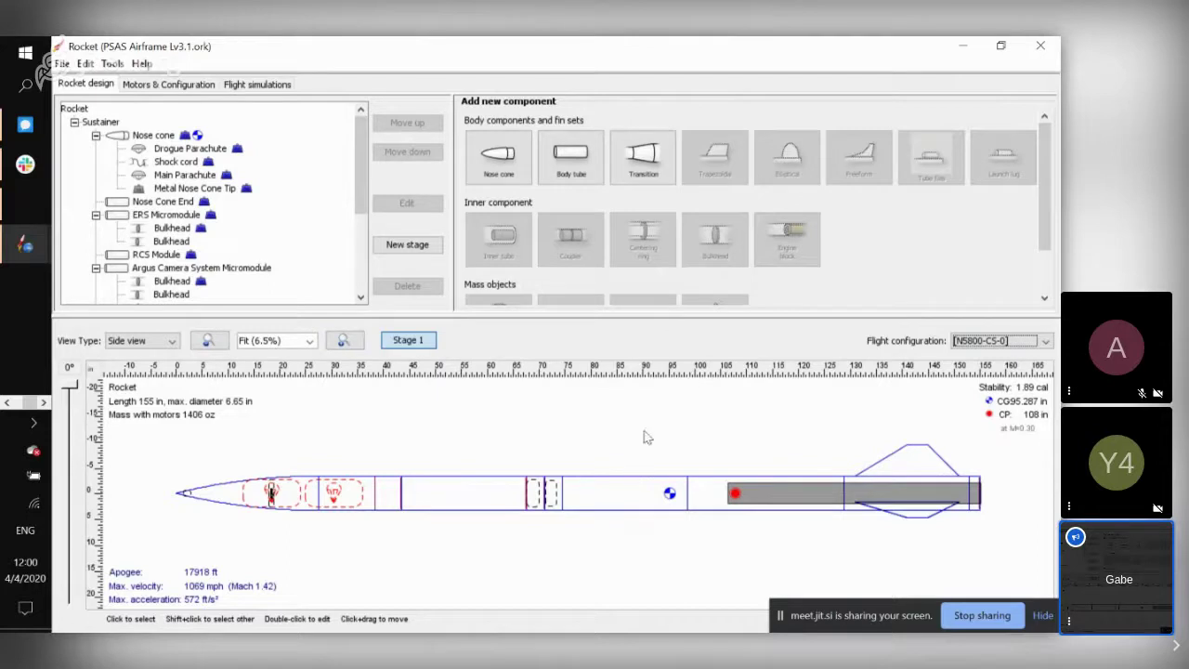
left_click(200, 85)
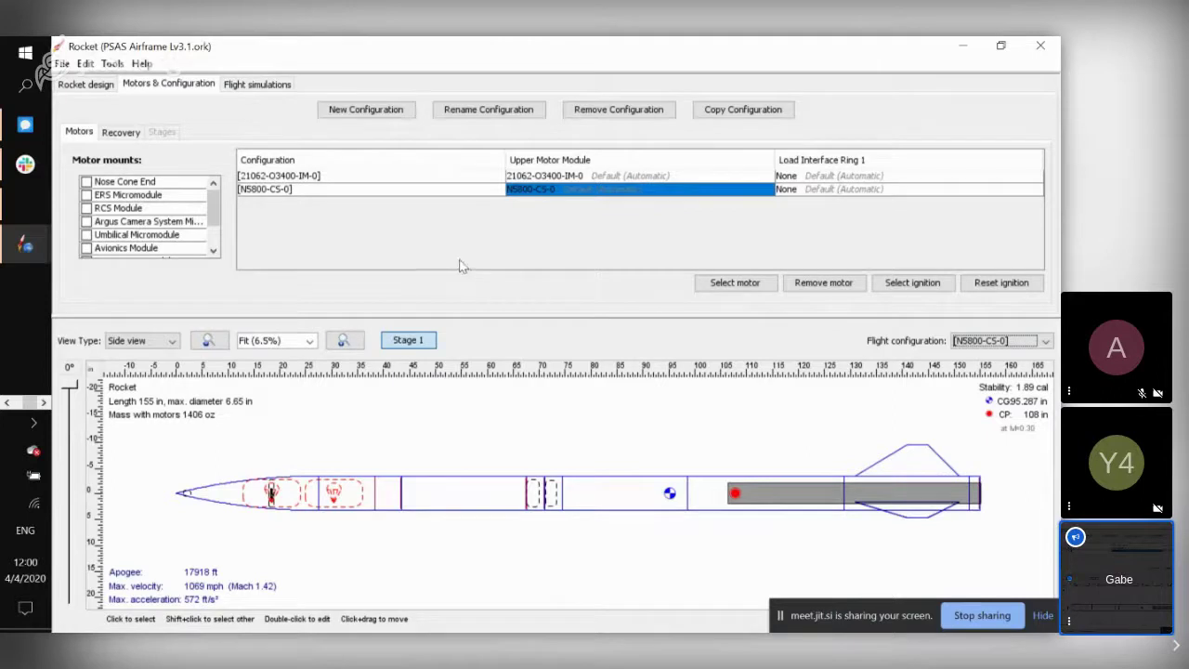
Reopen PML_Callisto_38mmRedlineEllis.ork from the recently opened designs.
left_click(61, 63)
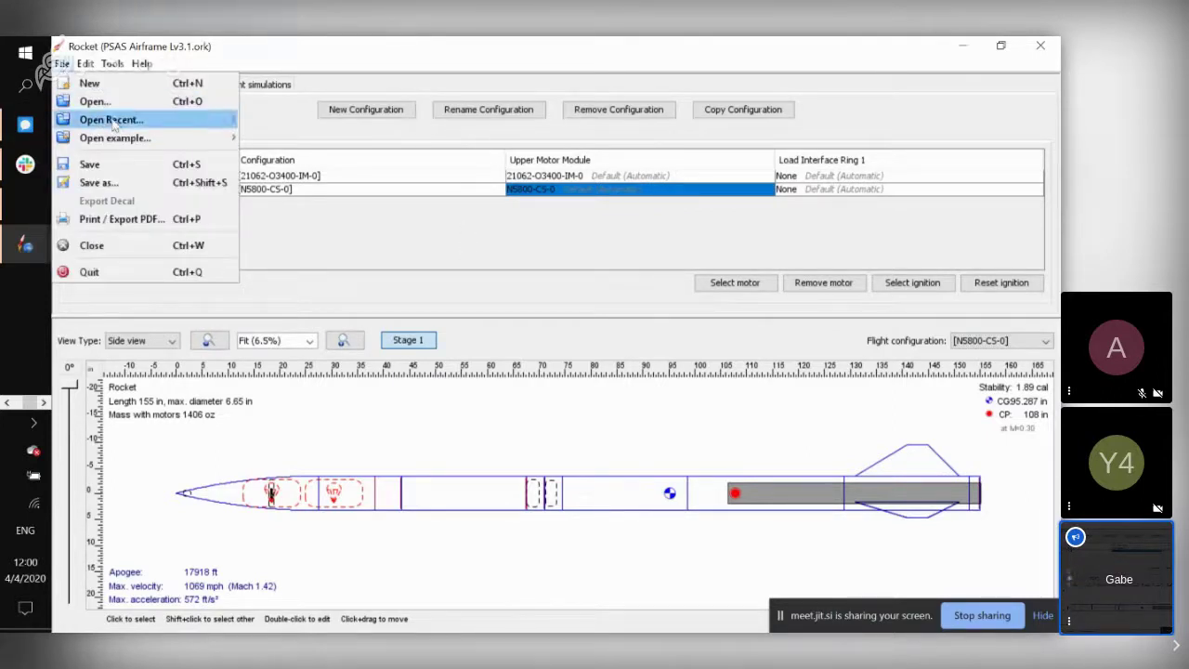
mouse_move(115, 122)
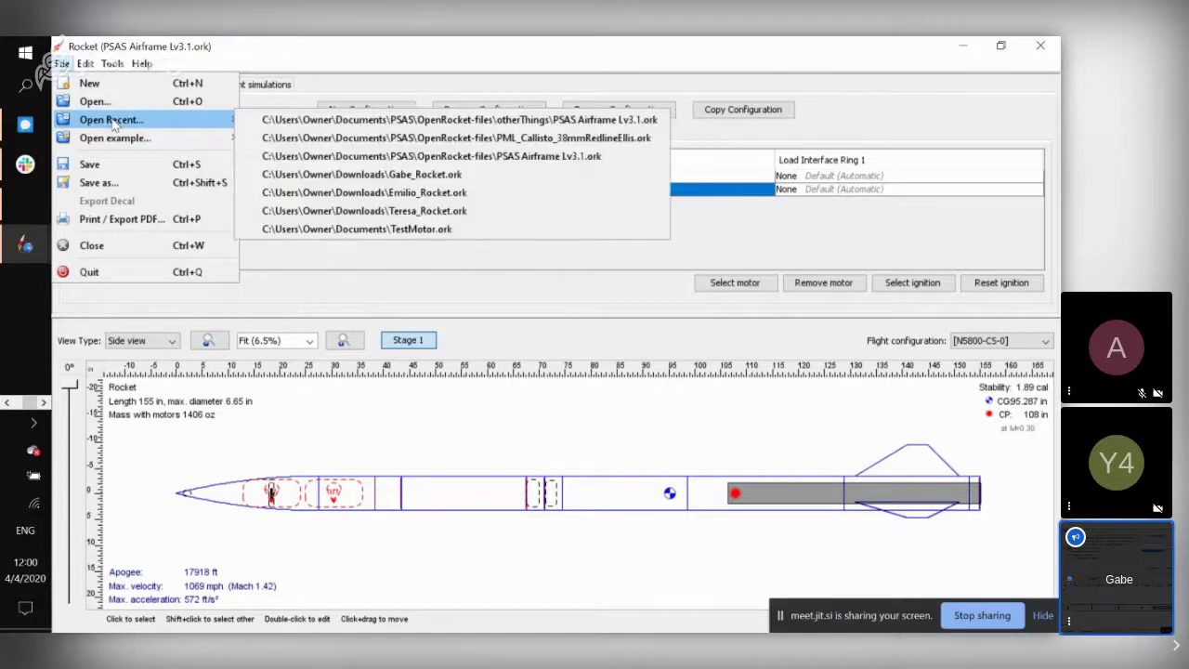
left_click(549, 139)
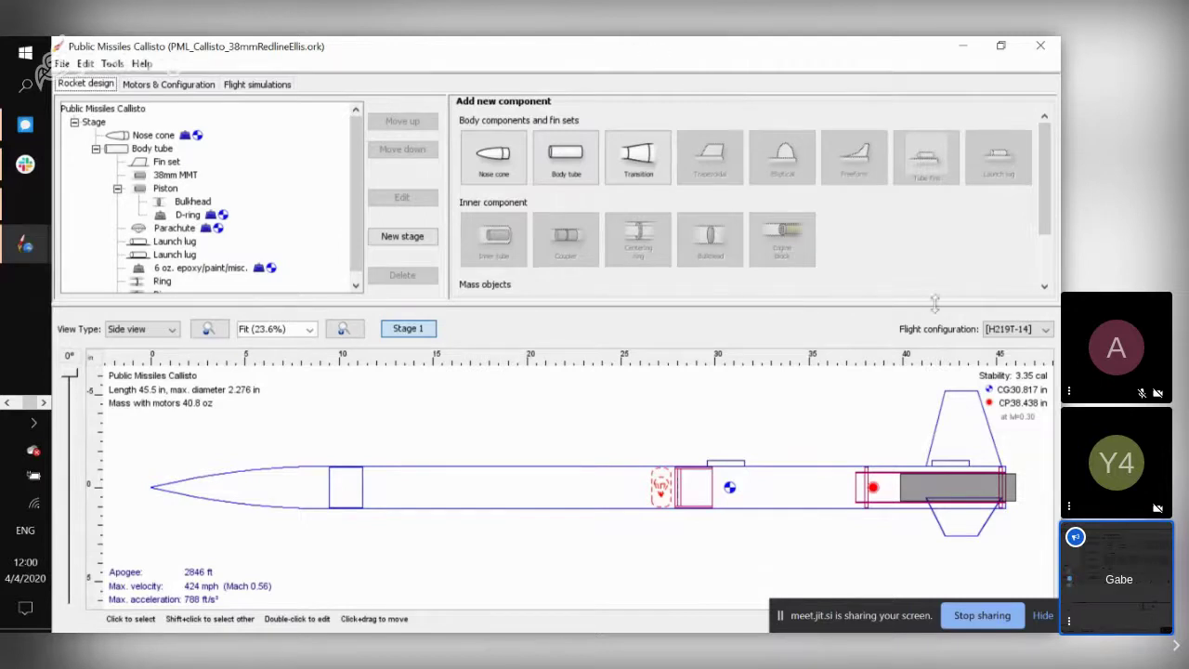
Review the Callisto's motor configurations and flight simulations, ending on its rocket design.
left_click(190, 86)
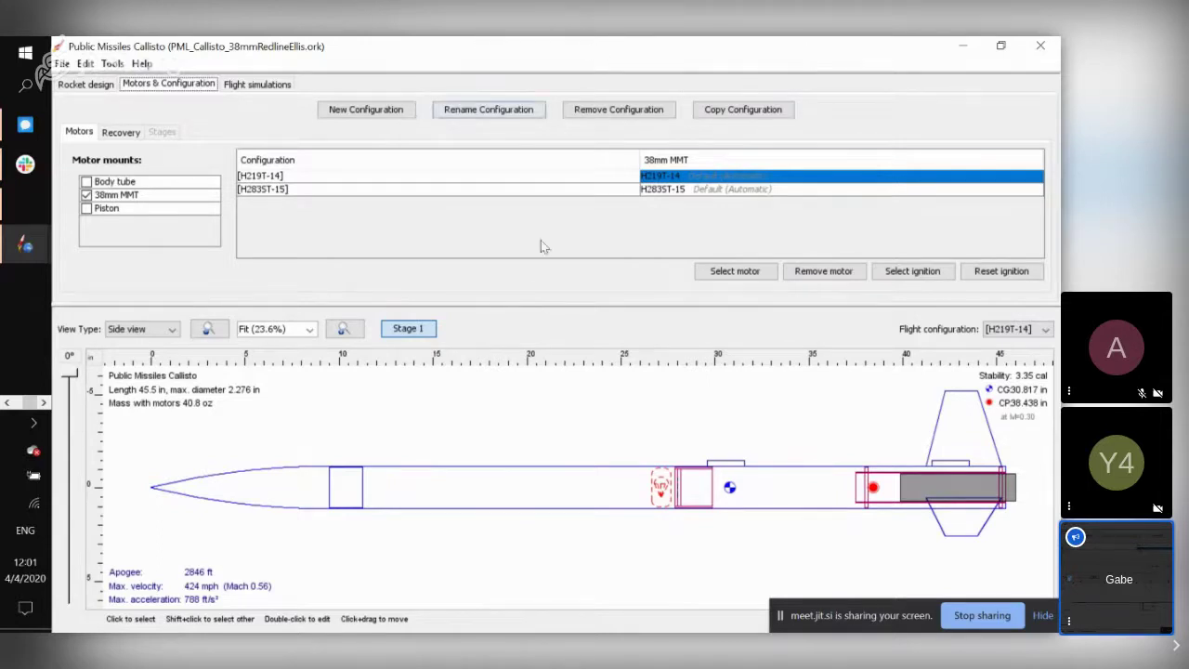
left_click(269, 86)
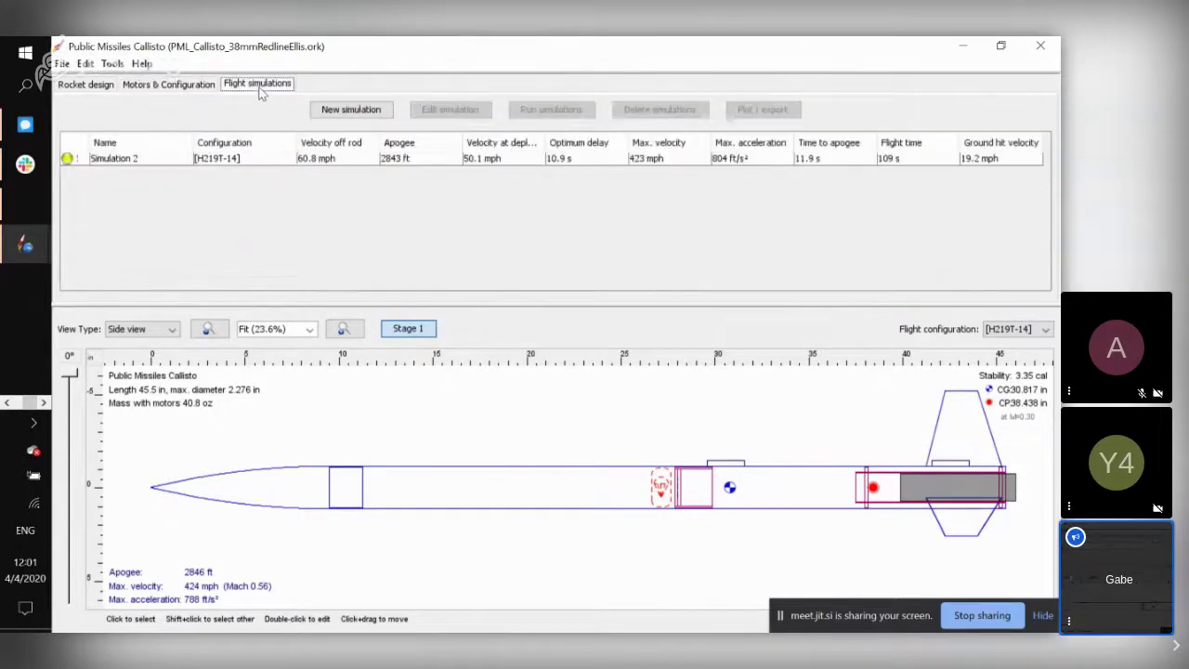
left_click(152, 86)
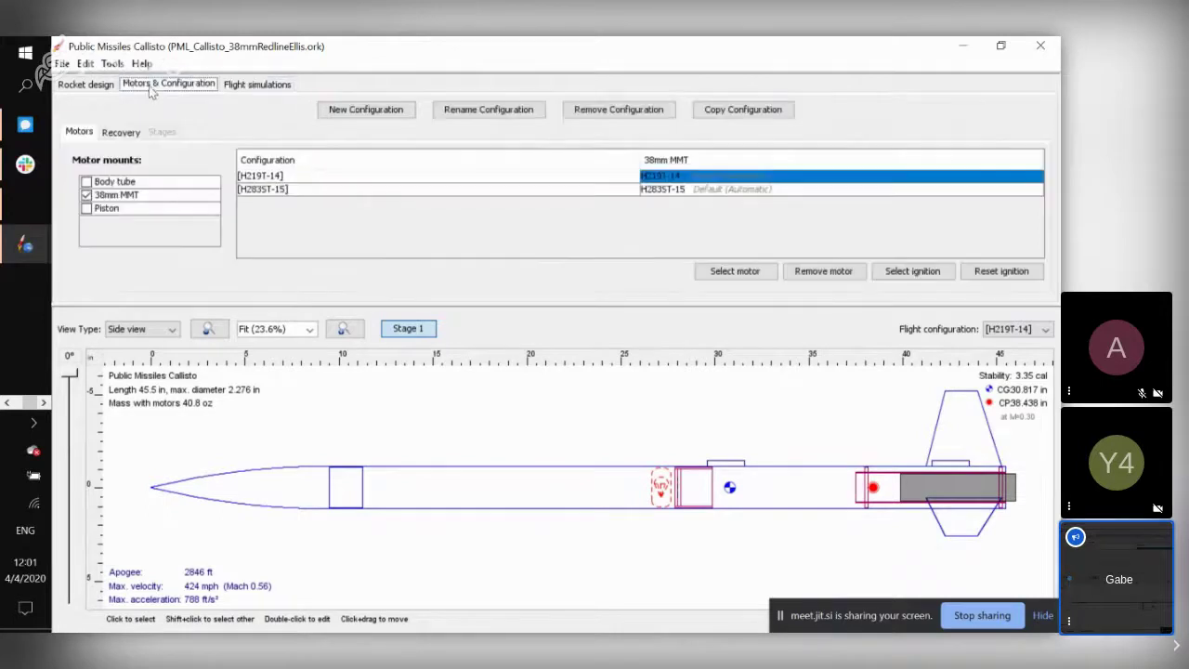
left_click(86, 86)
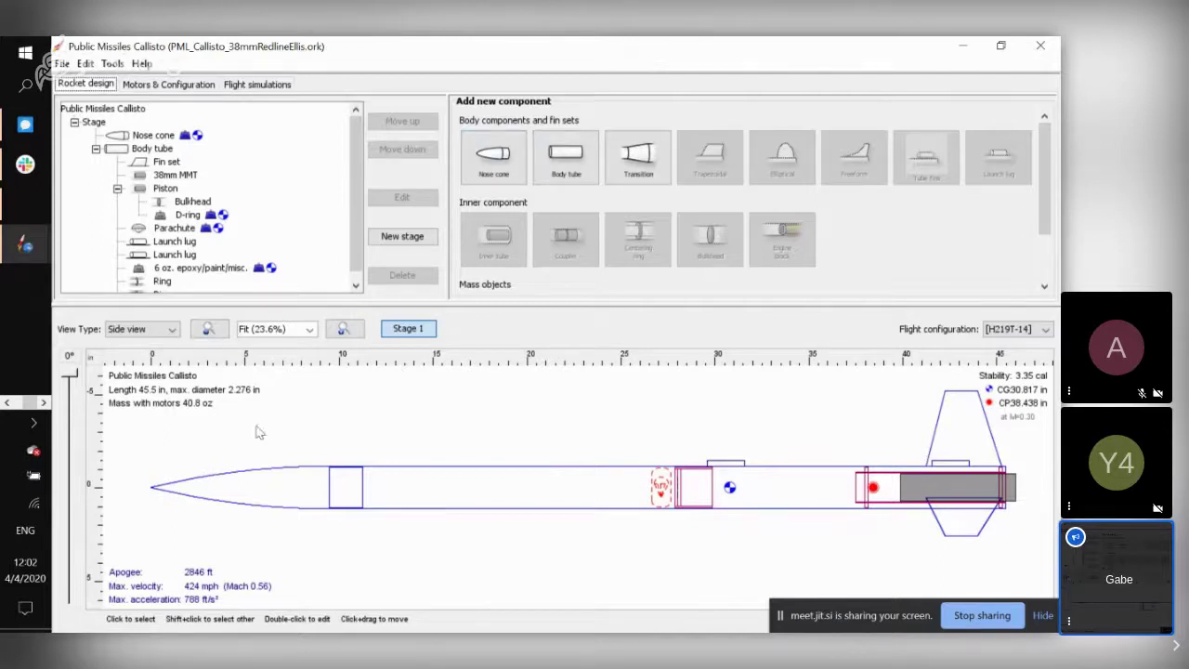
left_click_drag(73, 377, 132, 375)
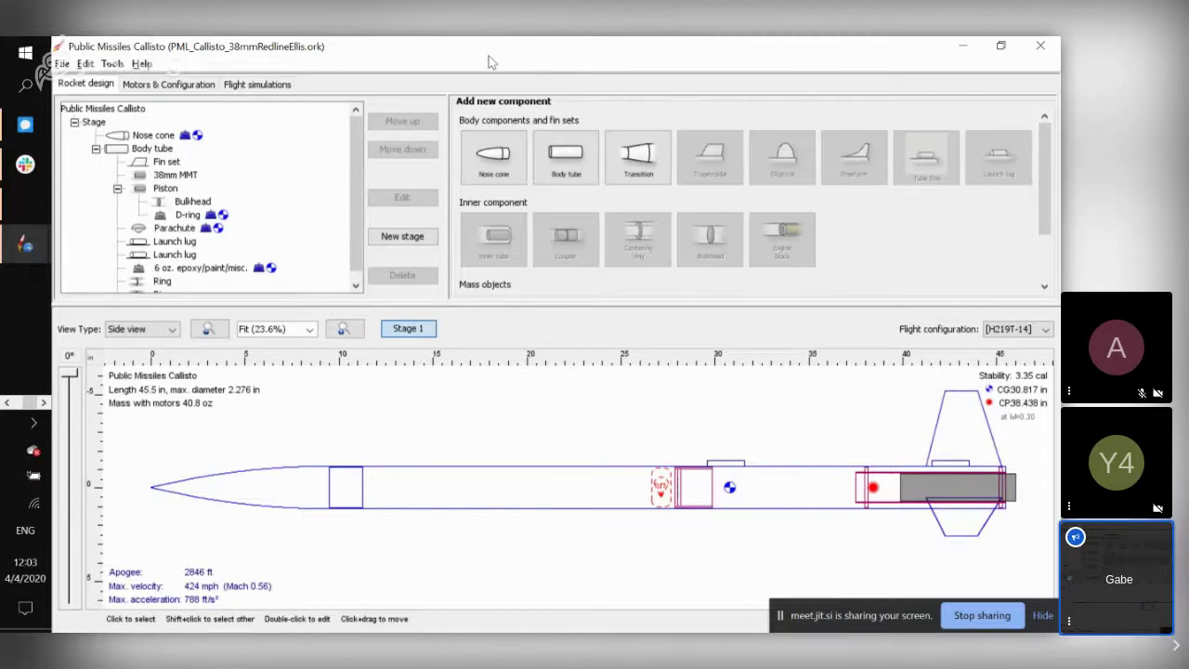
Switch to the OpenRocket-files folder in File Explorer and select the motor files AeroTech_H219.eng and AeroTech_H283.eng.
key("alt+Tab")
key("alt+Tab")
key("alt+Tab")
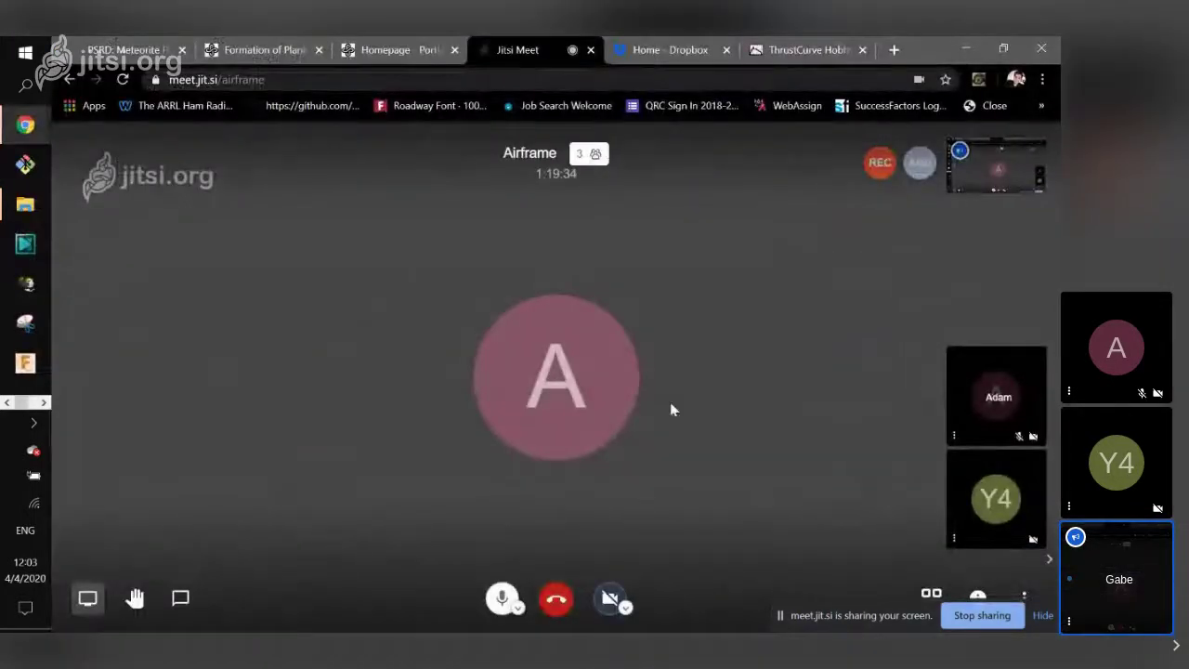
key("alt+Tab")
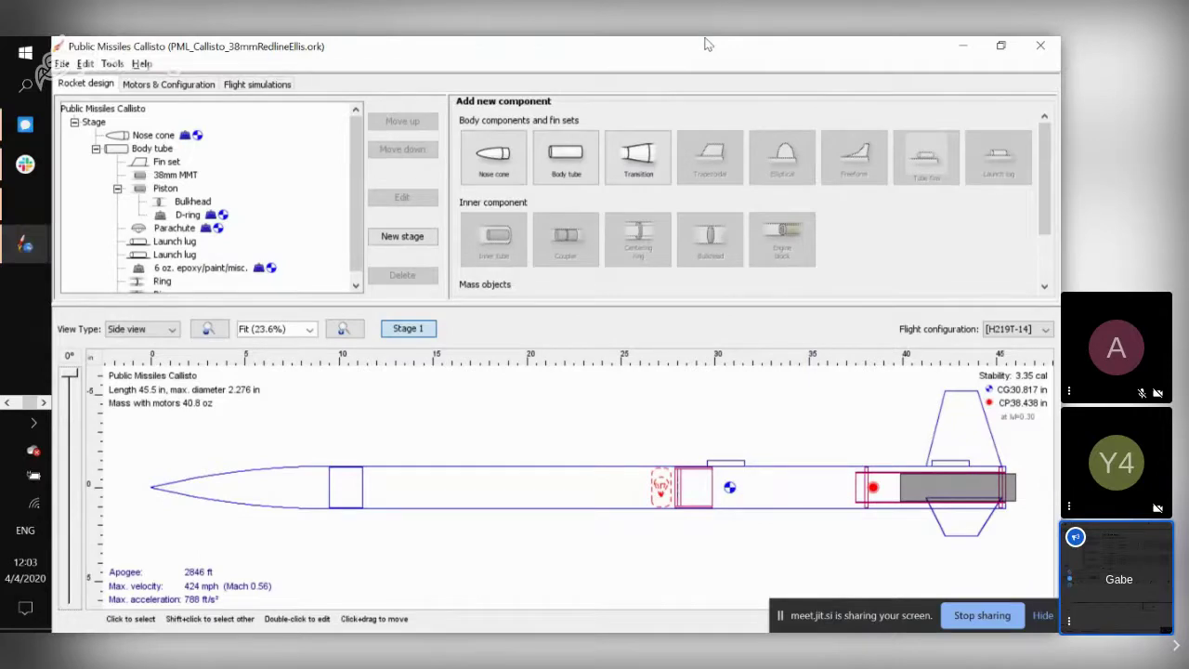
key("alt+Tab")
key("alt+Tab")
key("alt+Tab")
key("alt+Tab")
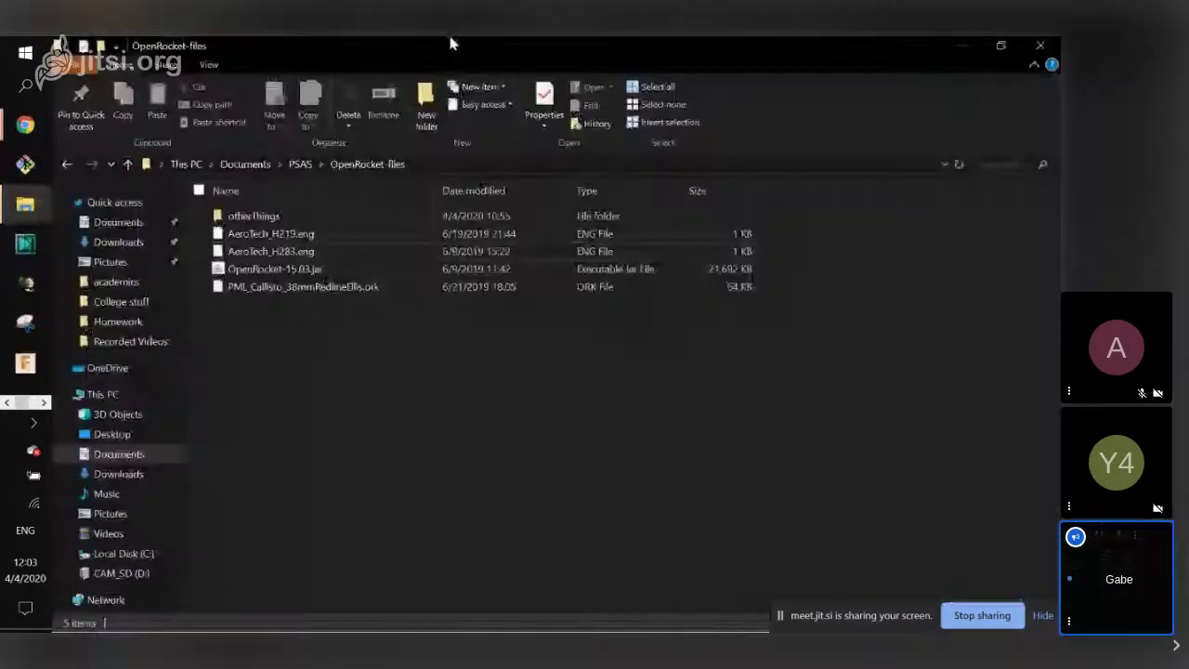
left_click(205, 233)
left_click(205, 251)
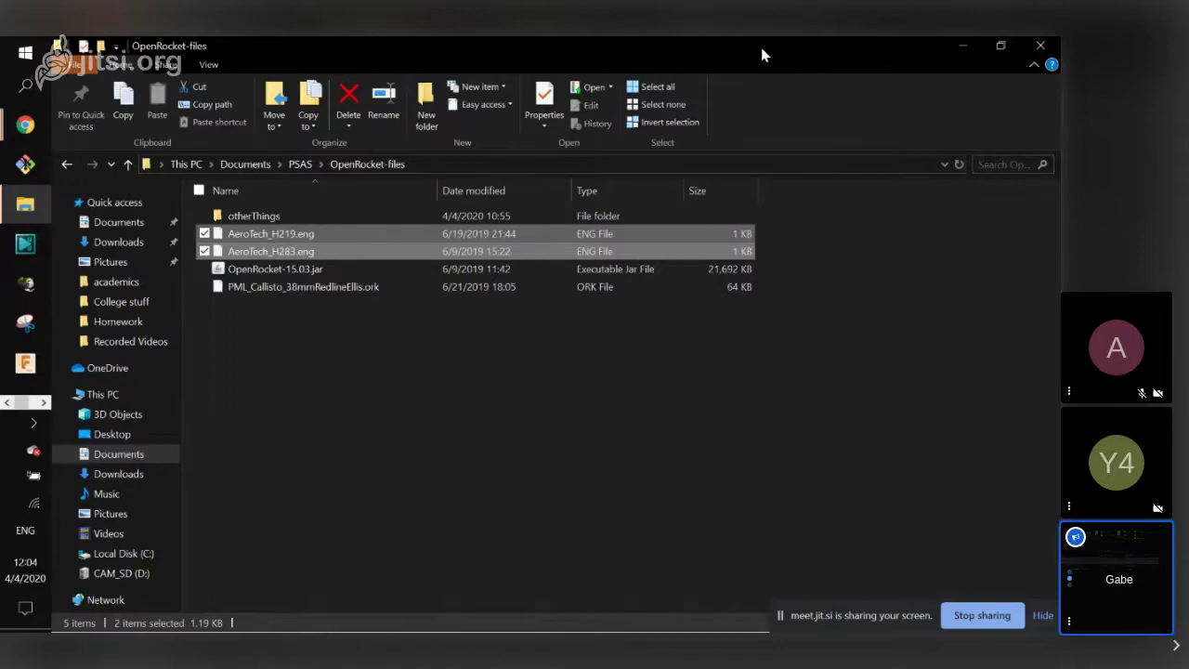
Switch to the ThrustCurve site in the browser and open its Motor Search page from the home page.
key("alt+Tab")
key("Tab")
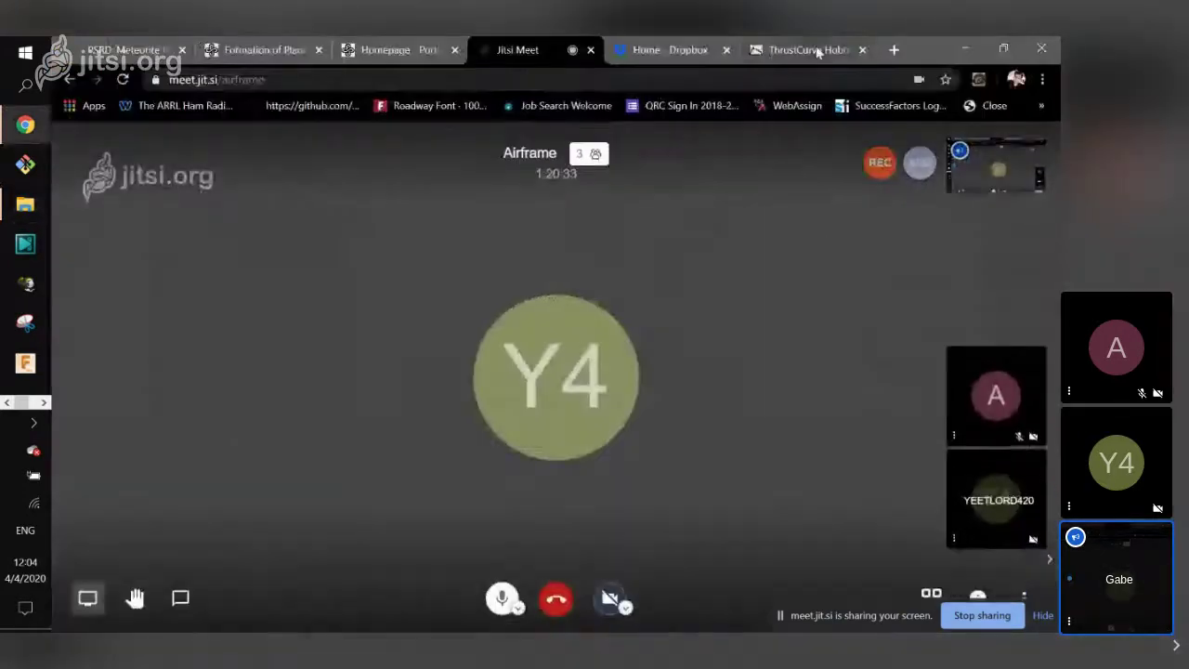
left_click(818, 51)
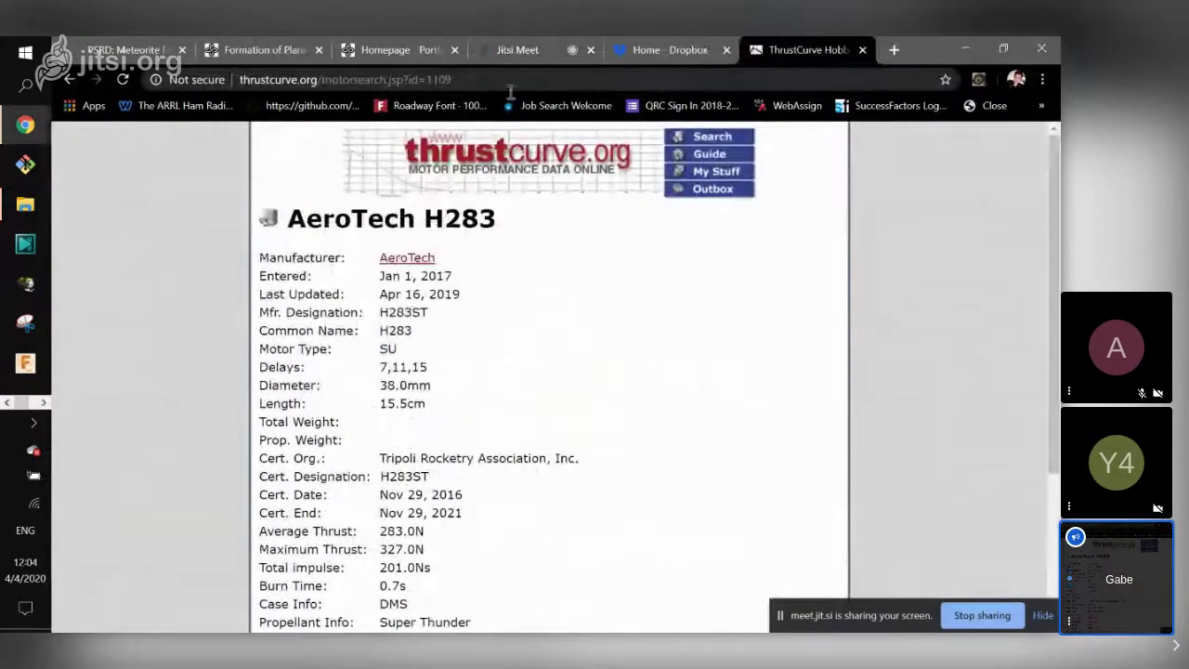
left_click(558, 165)
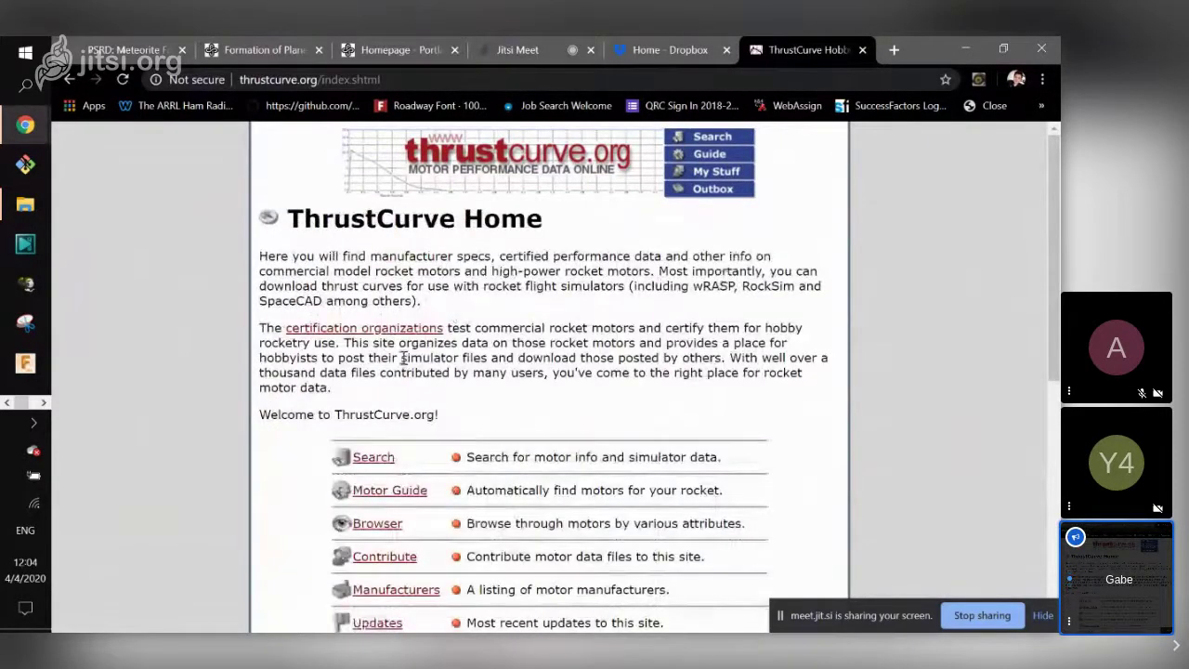
left_click(376, 462)
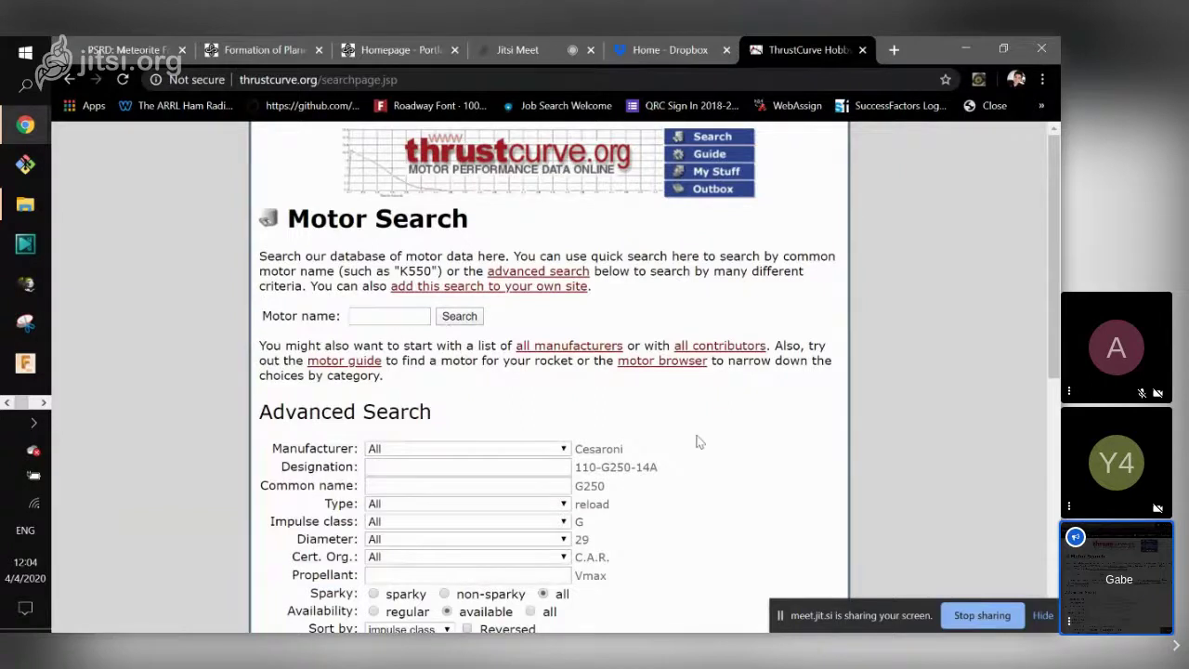
Run an advanced search with the manufacturer set to AeroTech and look through the listed motors.
scroll(704, 444, "down", 1)
scroll(706, 444, "down", 3)
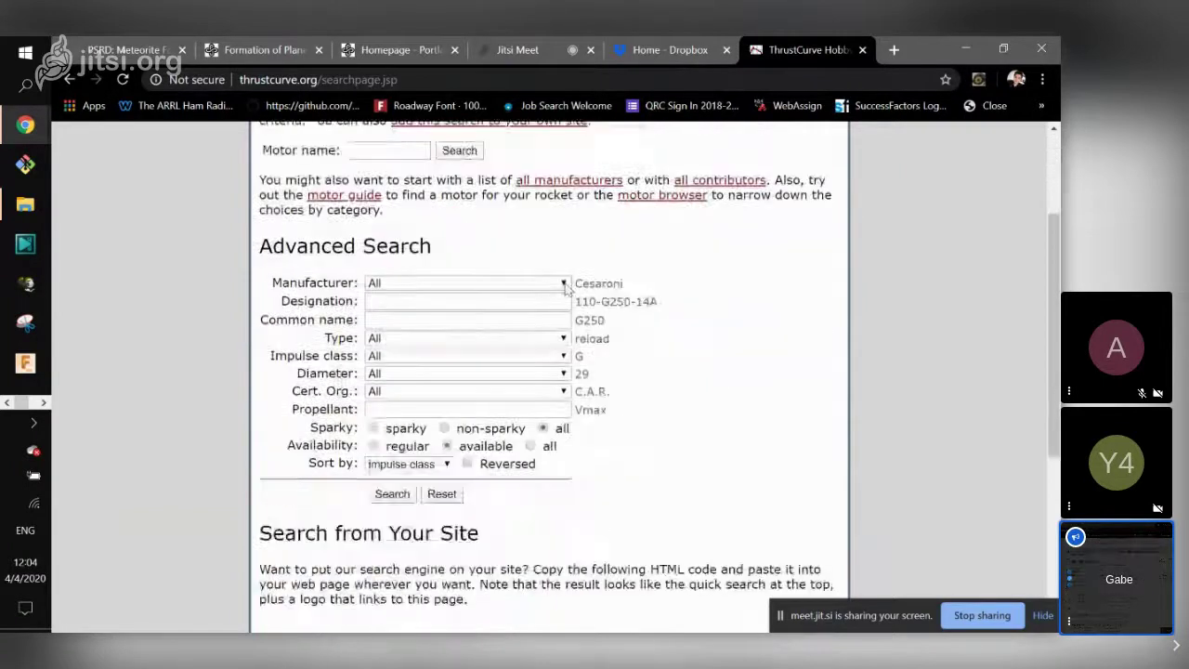
left_click(558, 282)
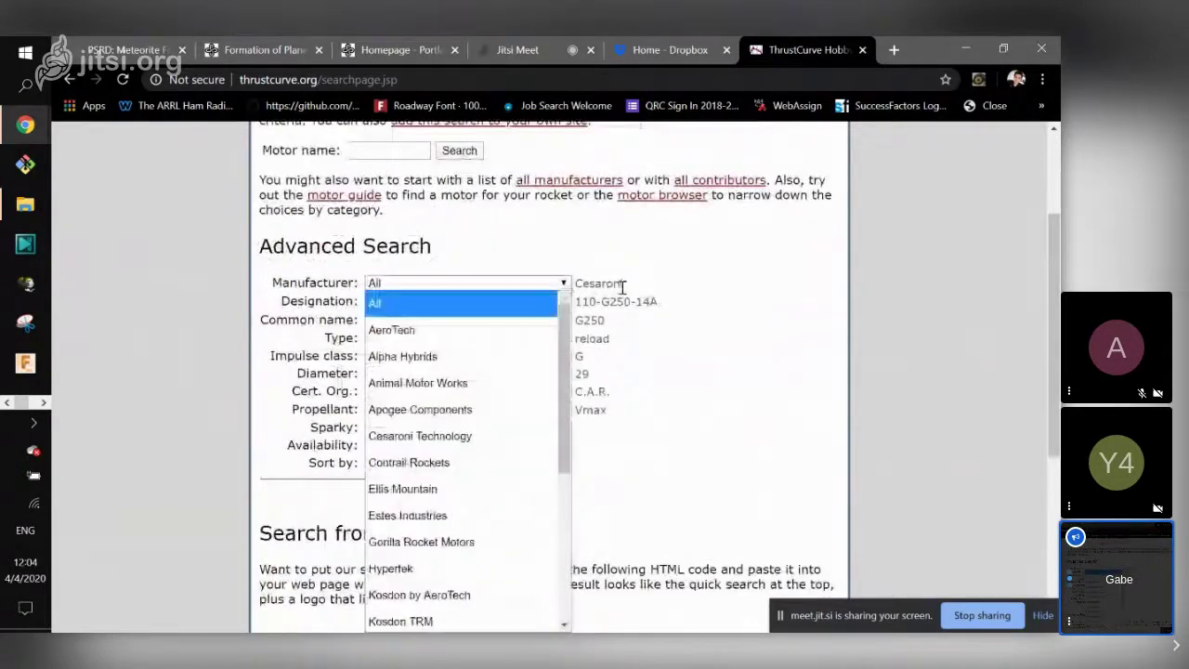
left_click(397, 332)
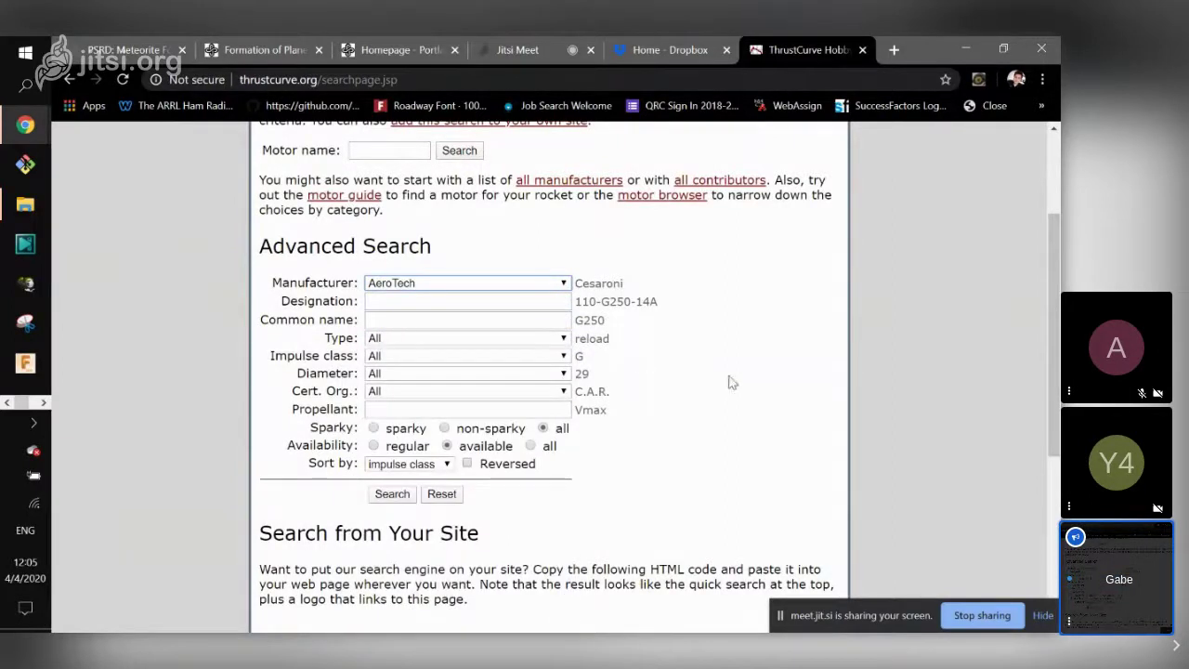
left_click(563, 362)
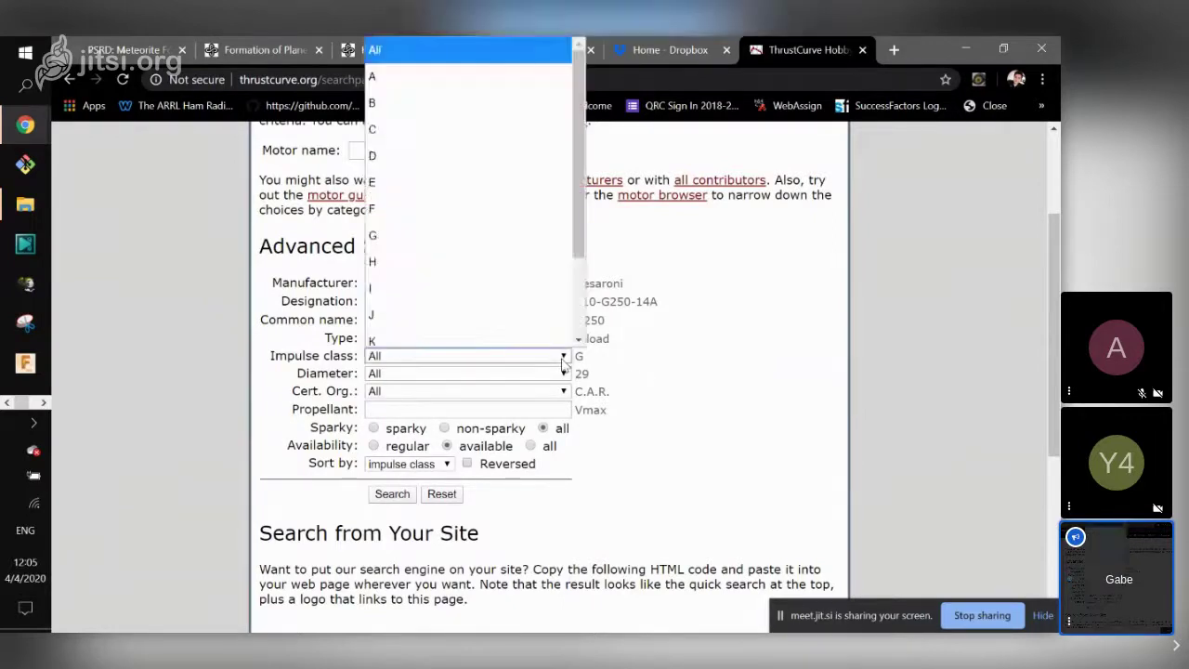
left_click(701, 333)
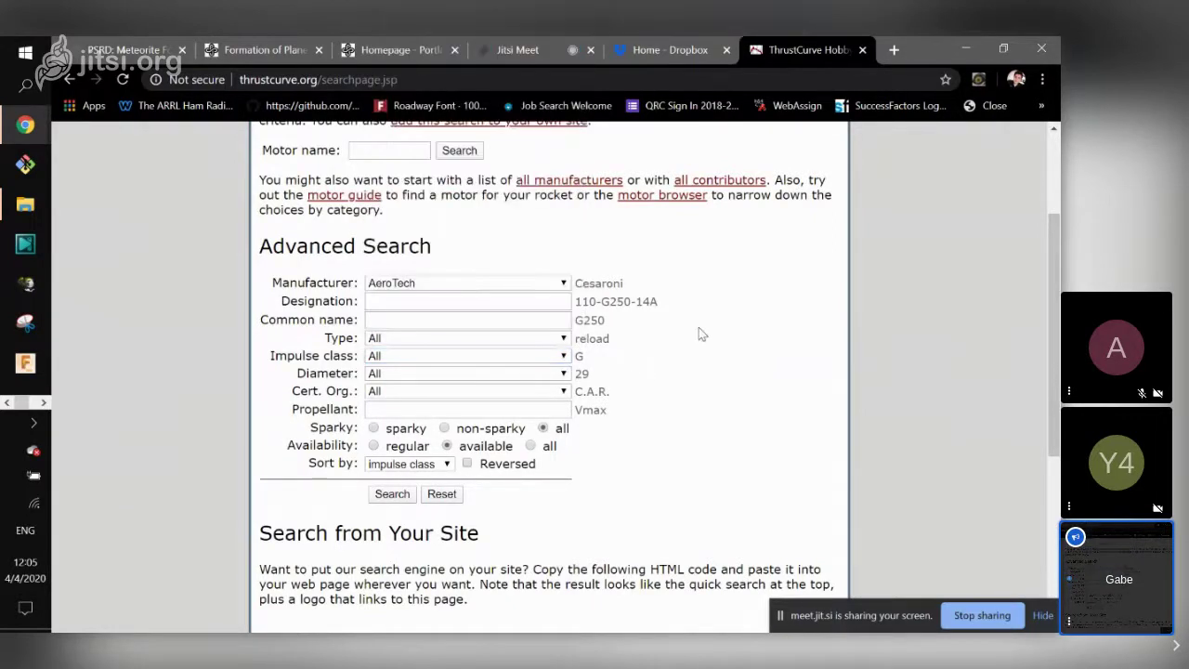
left_click(392, 494)
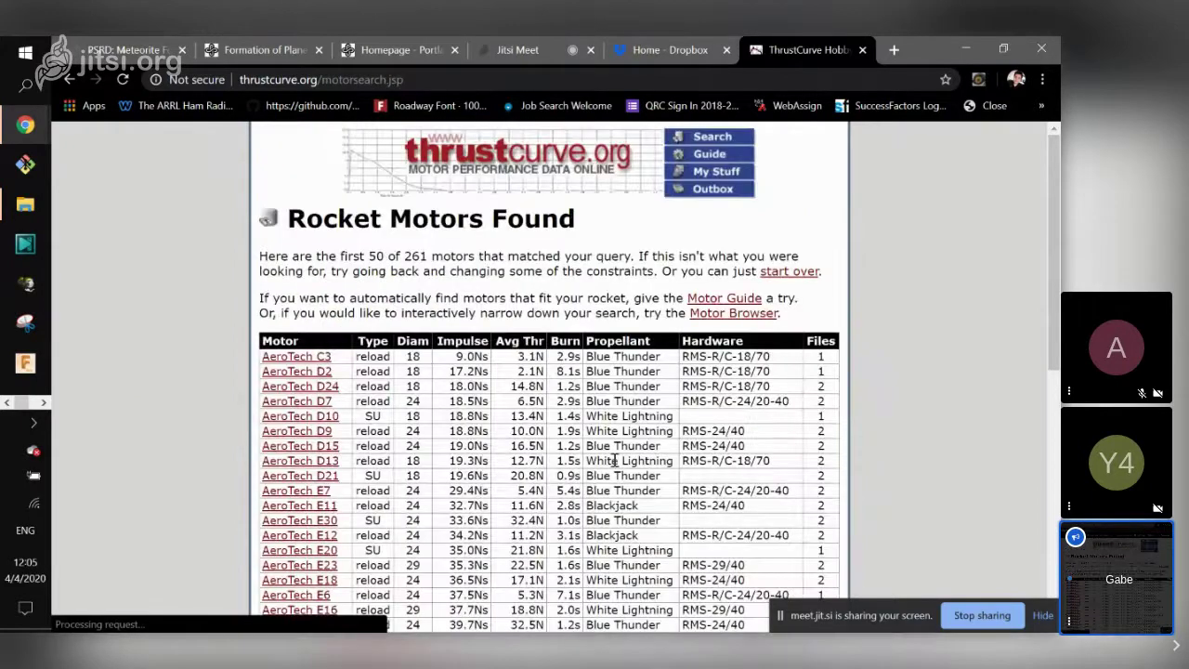
scroll(614, 460, "down", 4)
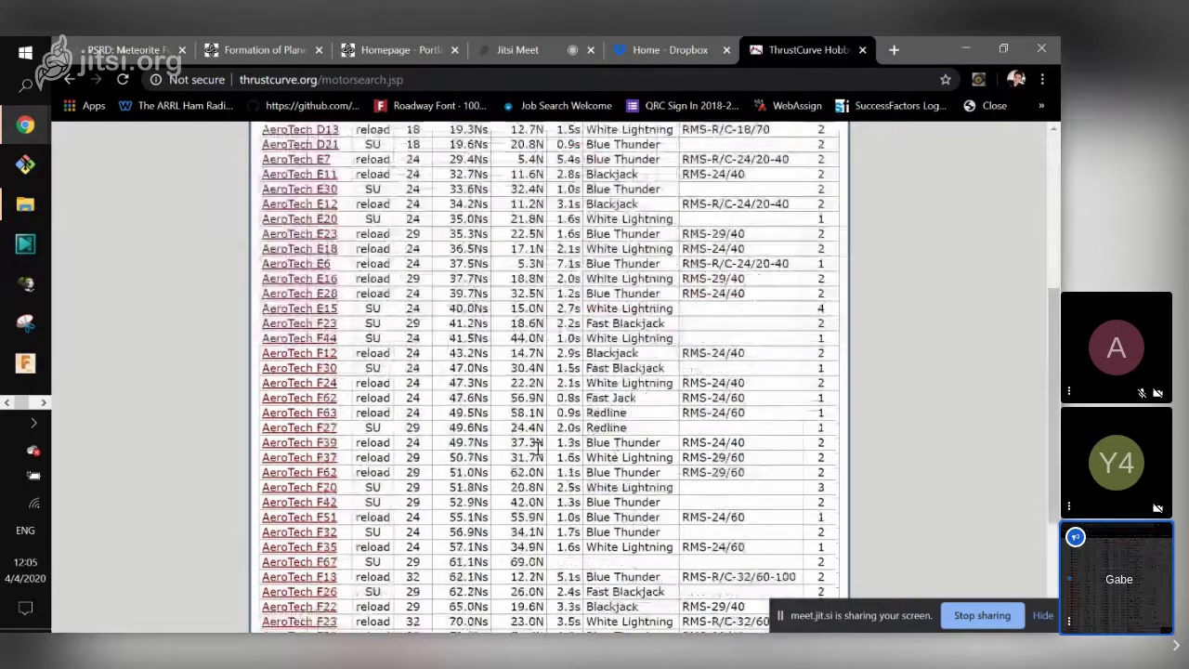
scroll(537, 447, "up", 2)
scroll(537, 447, "up", 1)
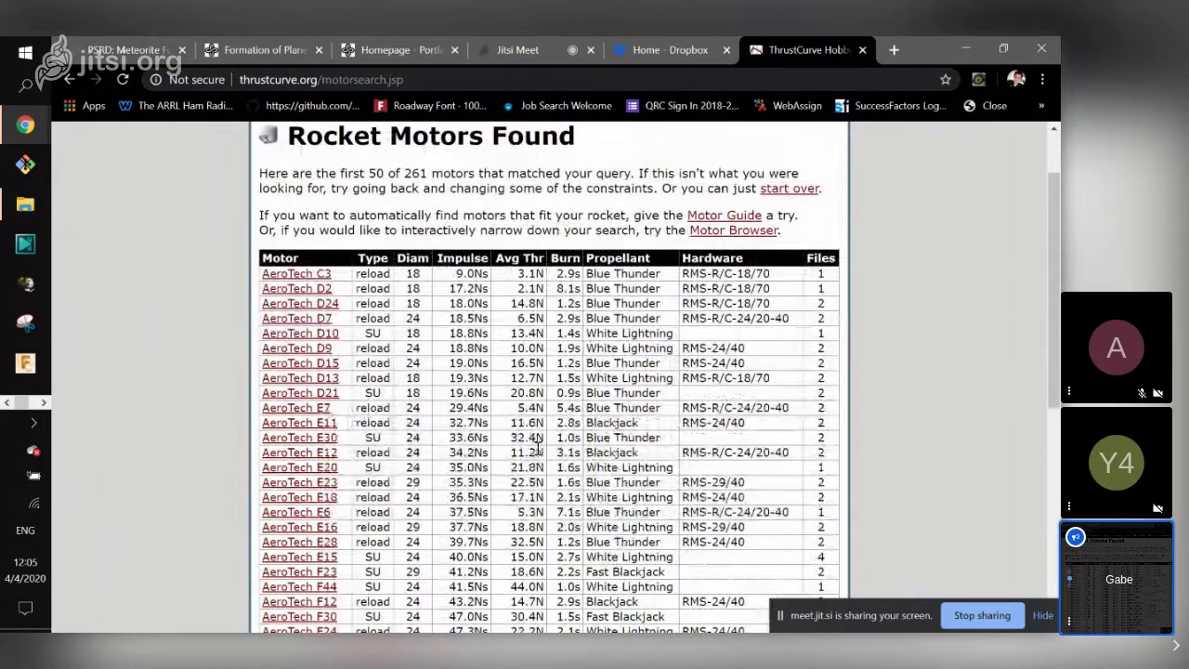
scroll(537, 447, "down", 5)
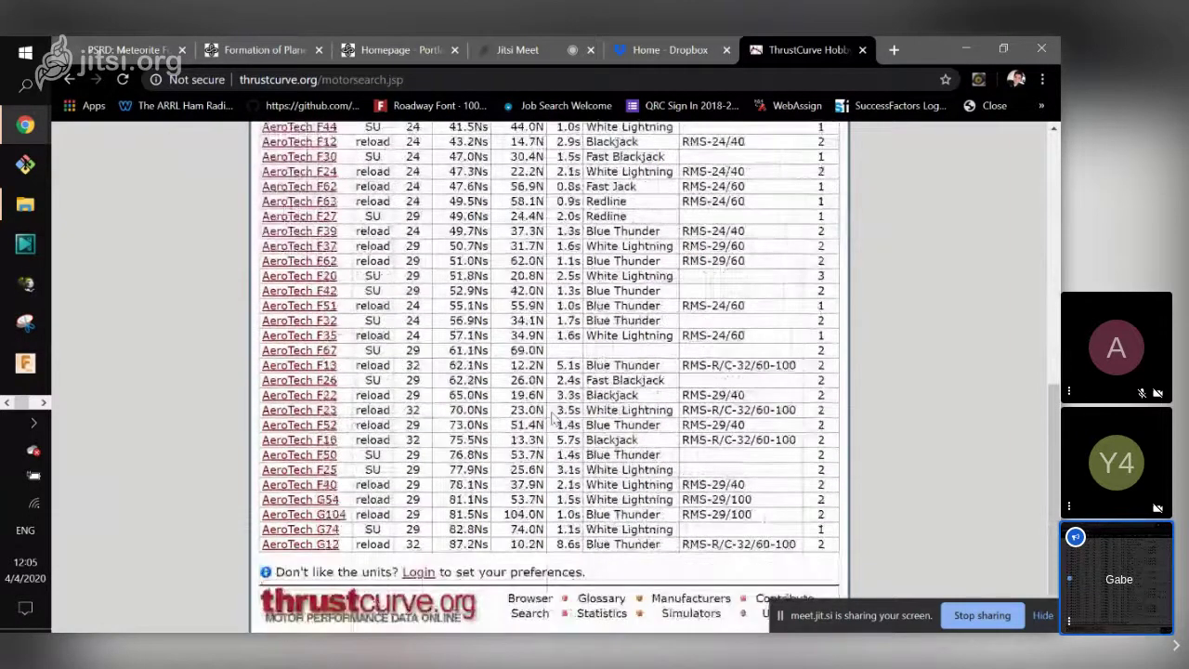
scroll(549, 412, "up", 3)
scroll(550, 412, "up", 3)
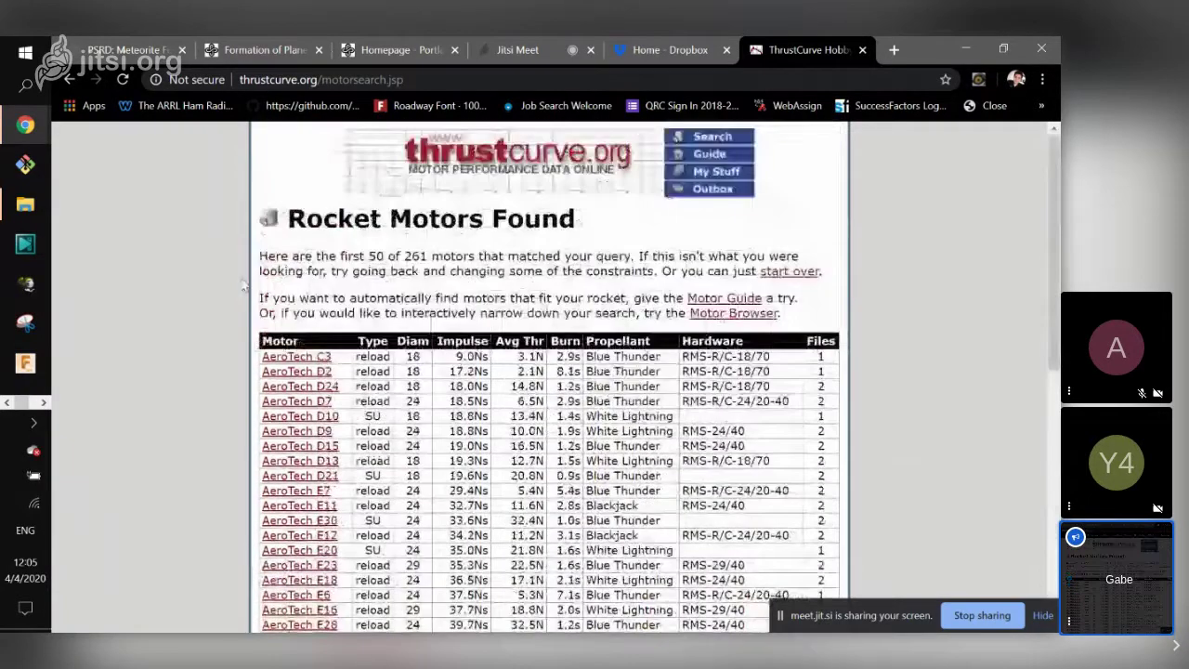
Narrow the AeroTech search to a diameter of 38, list the matching motors and return to the search form.
left_click(70, 80)
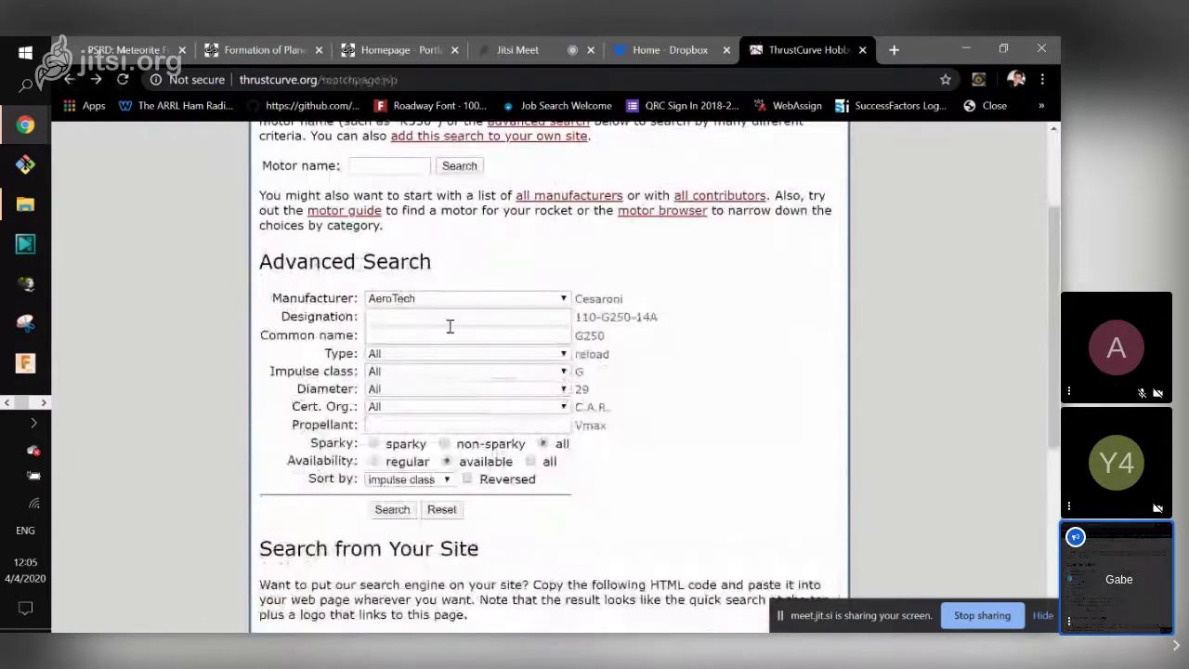
left_click(546, 390)
left_click(410, 263)
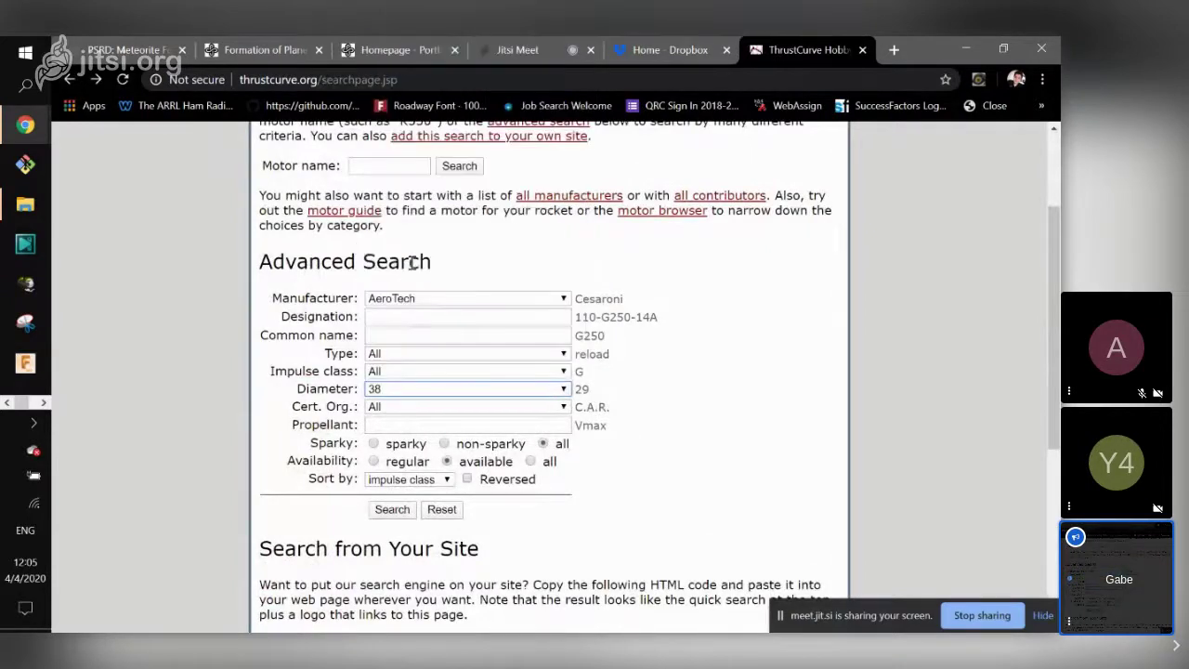
left_click(392, 509)
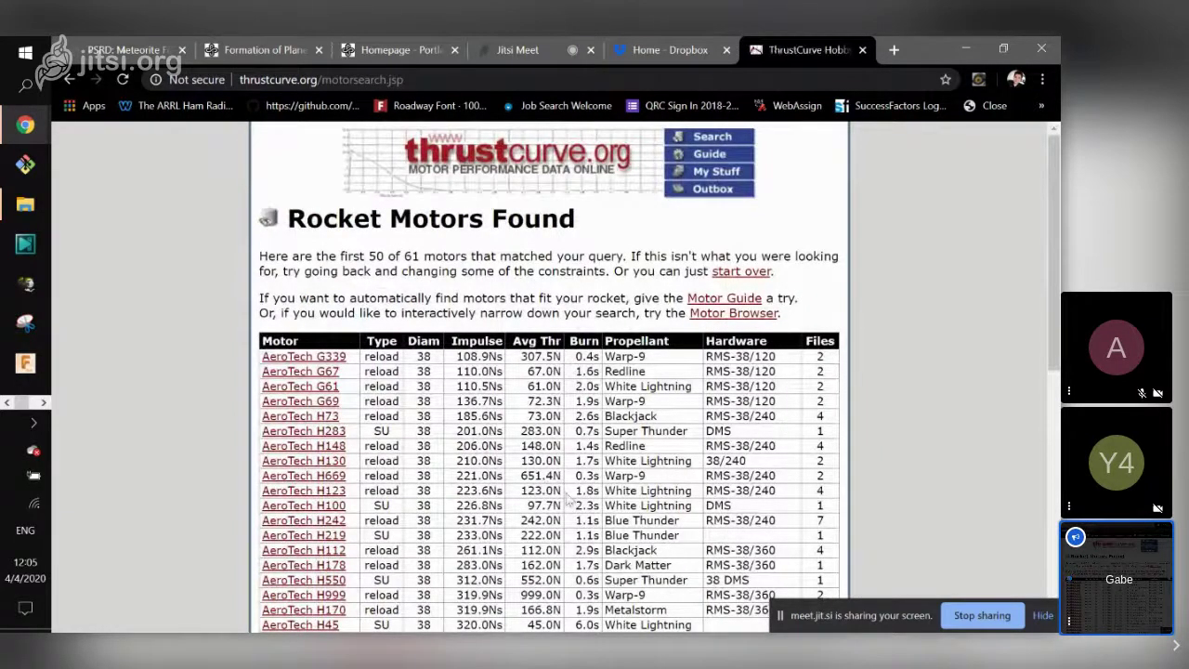
left_click(71, 80)
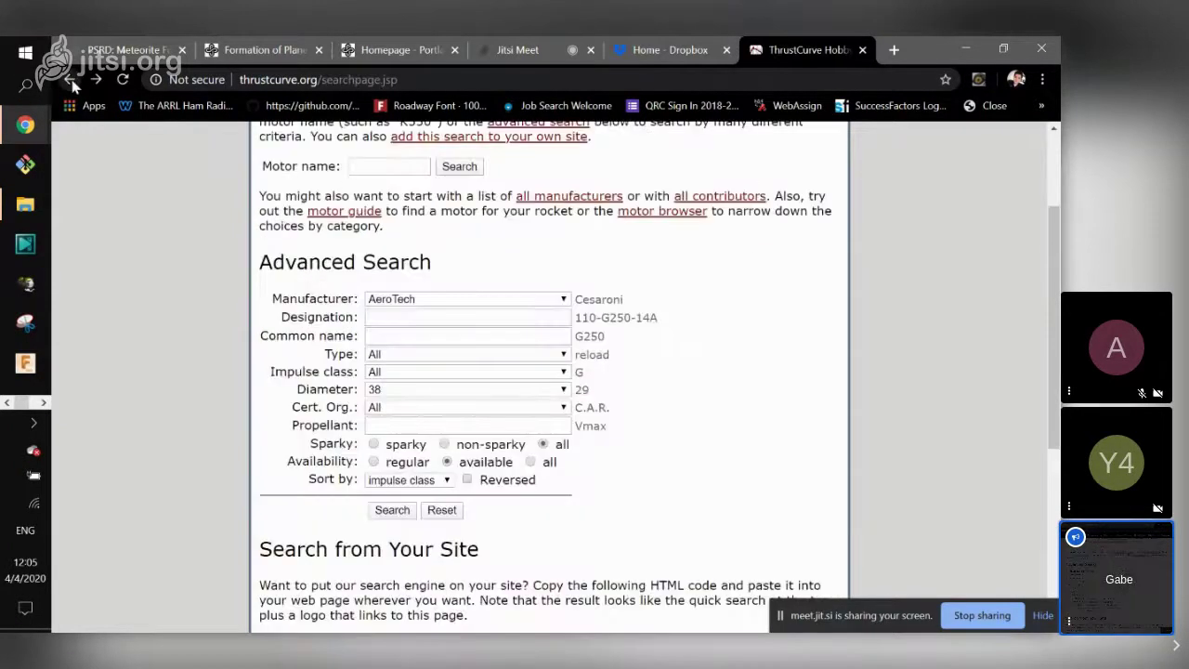
Limit the AeroTech 38 mm motor search to impulse class H and list the matching motors.
left_click(563, 372)
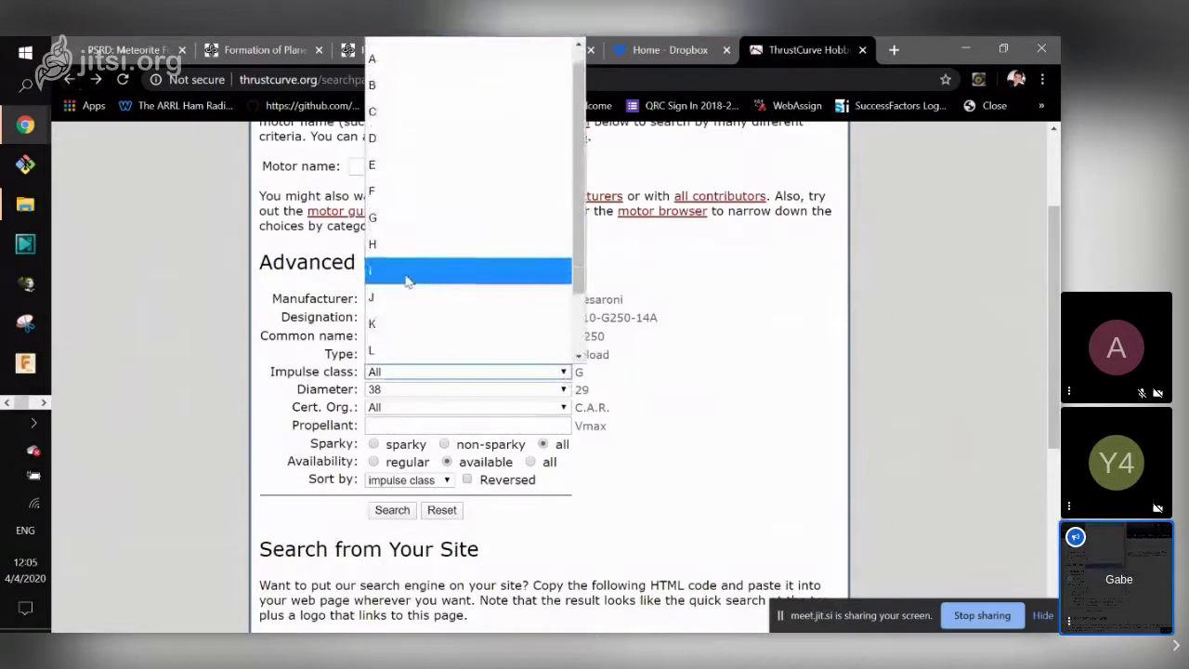
left_click(464, 245)
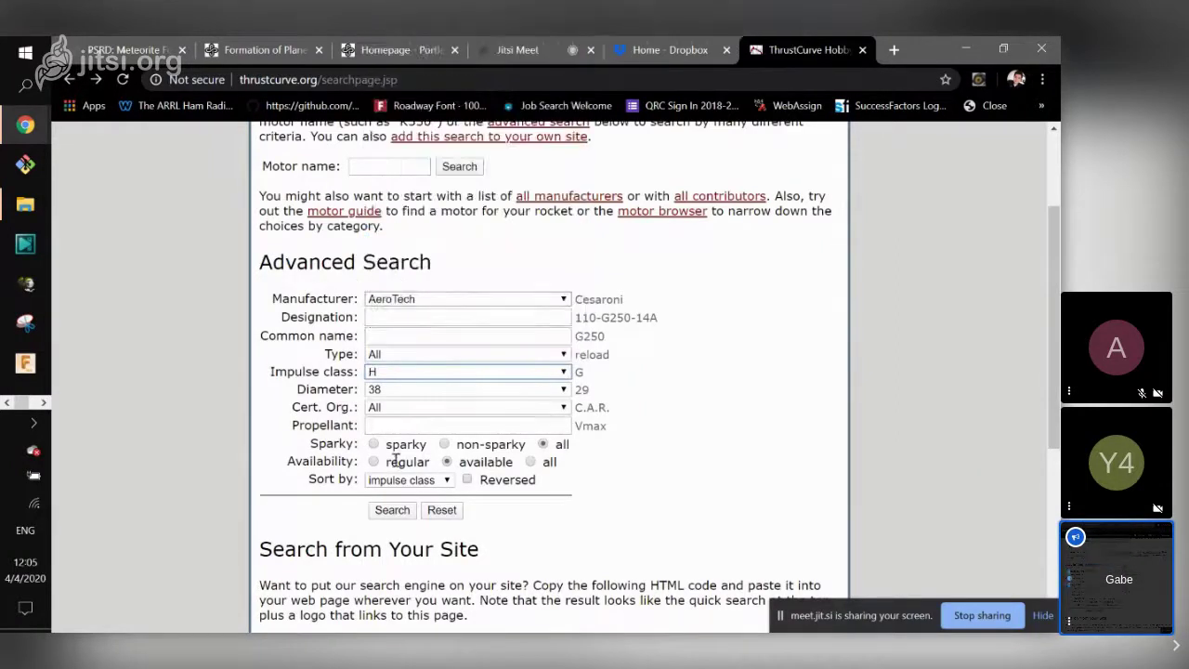
left_click(402, 515)
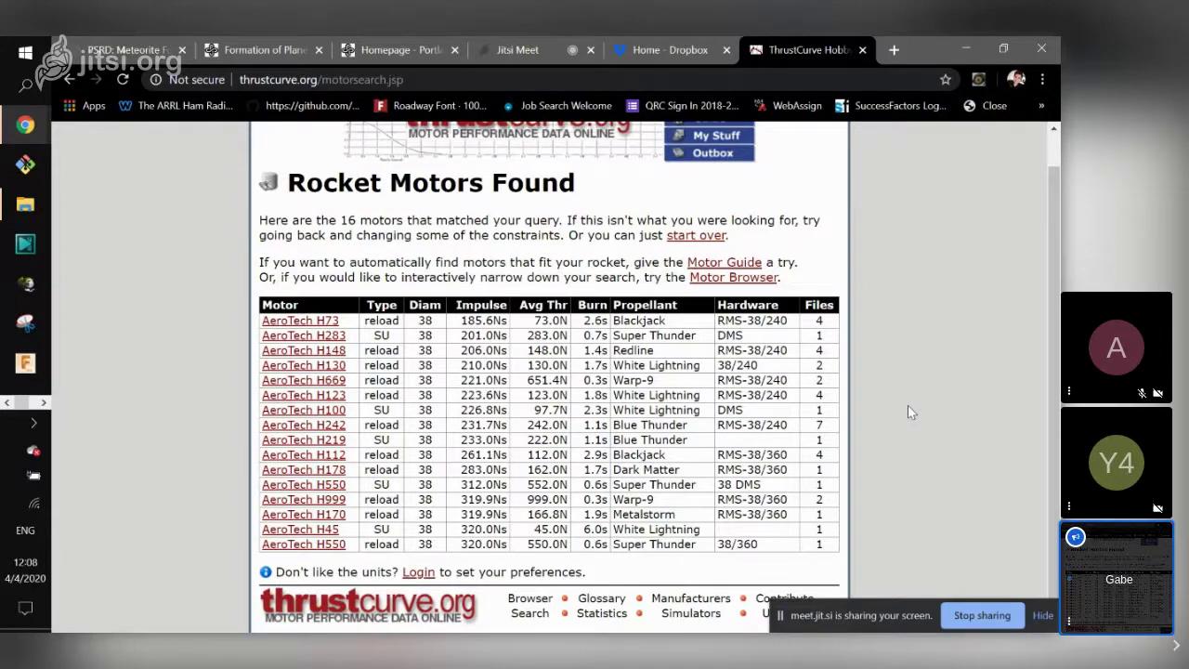
Return to the search form, change the impulse class to I and list the matching motors.
left_click(70, 79)
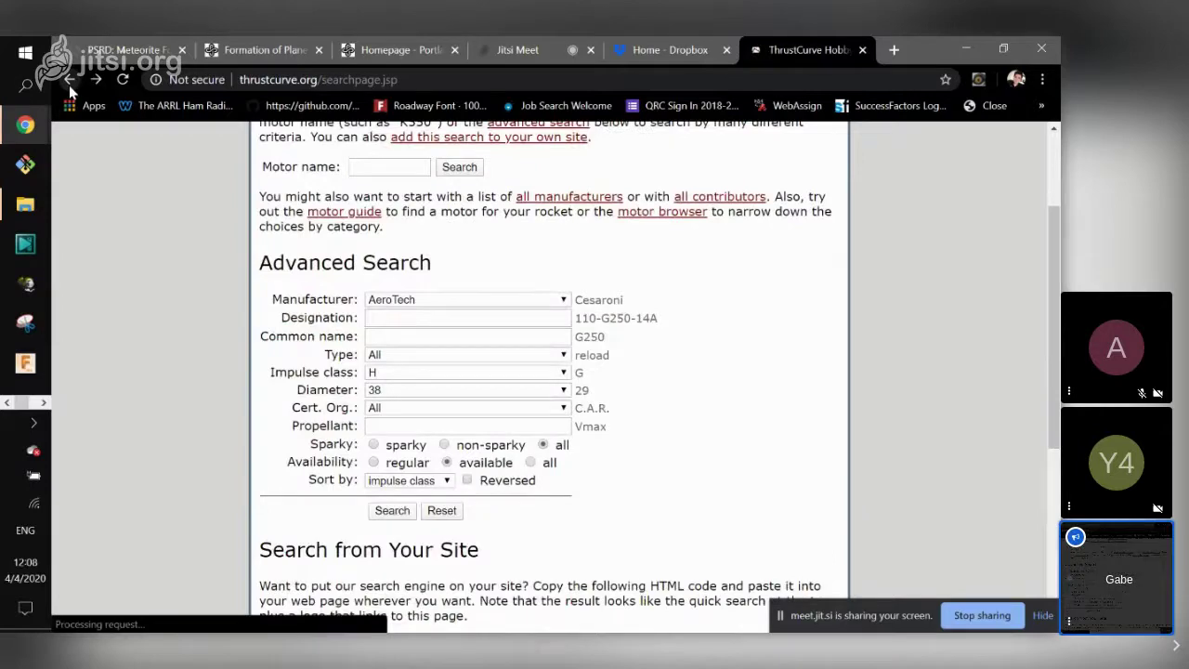
key("i")
left_click(392, 511)
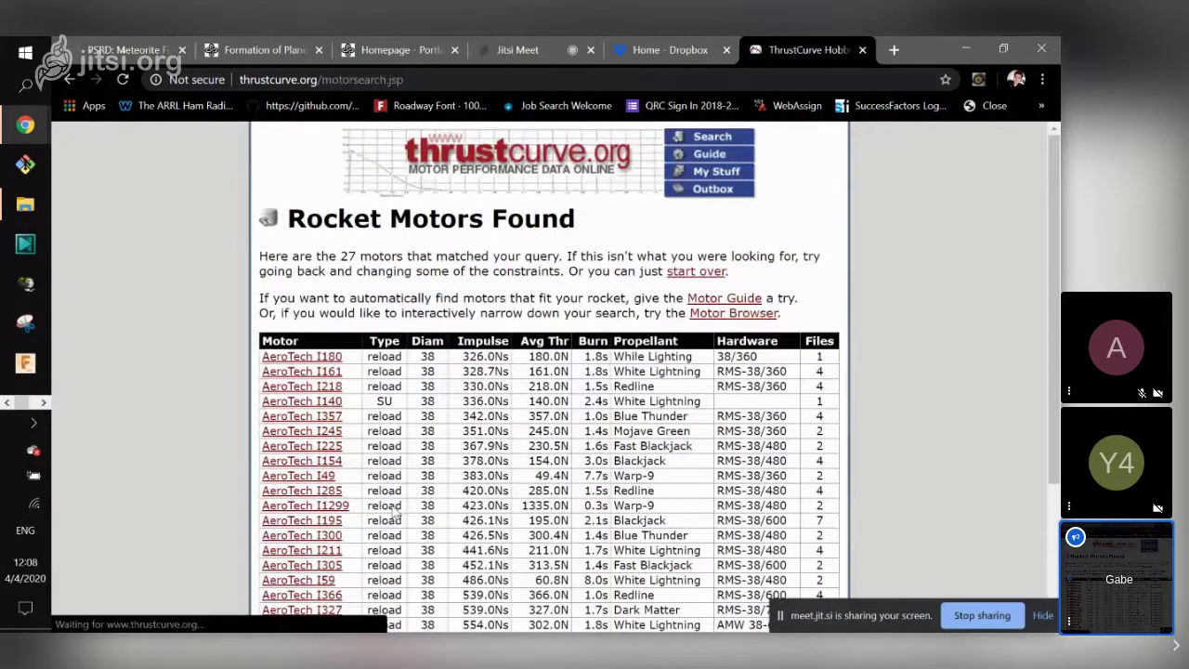
Go back to the search form, set the impulse class to J and list the matching motors.
left_click(70, 85)
left_click(405, 374)
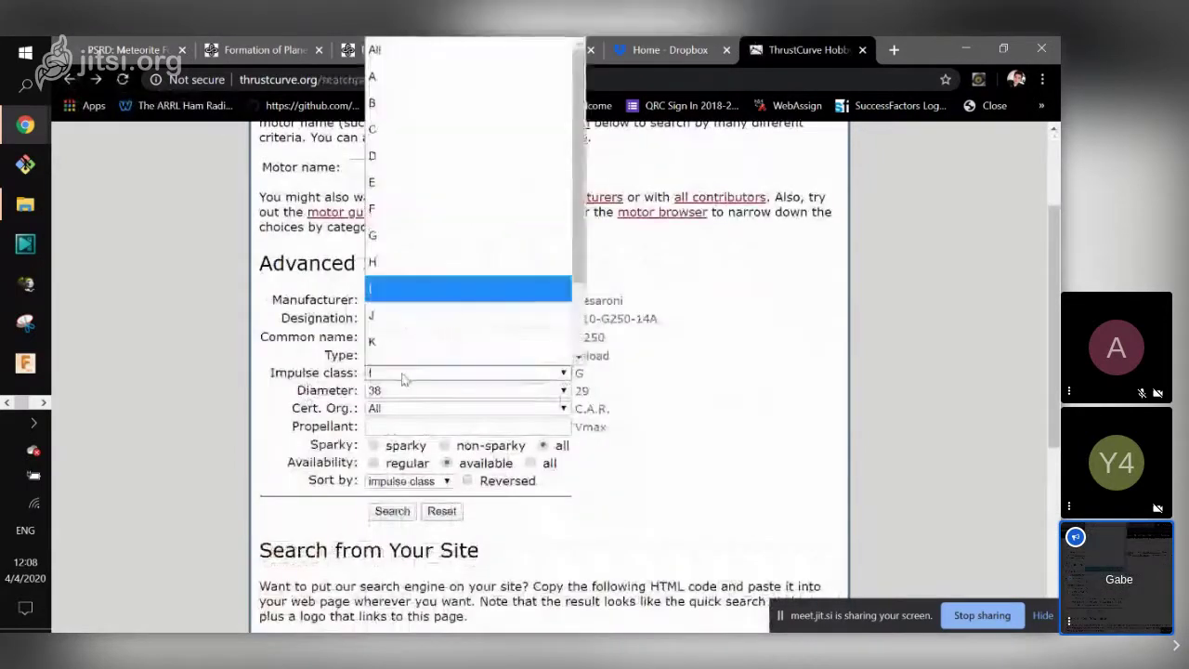
left_click(395, 271)
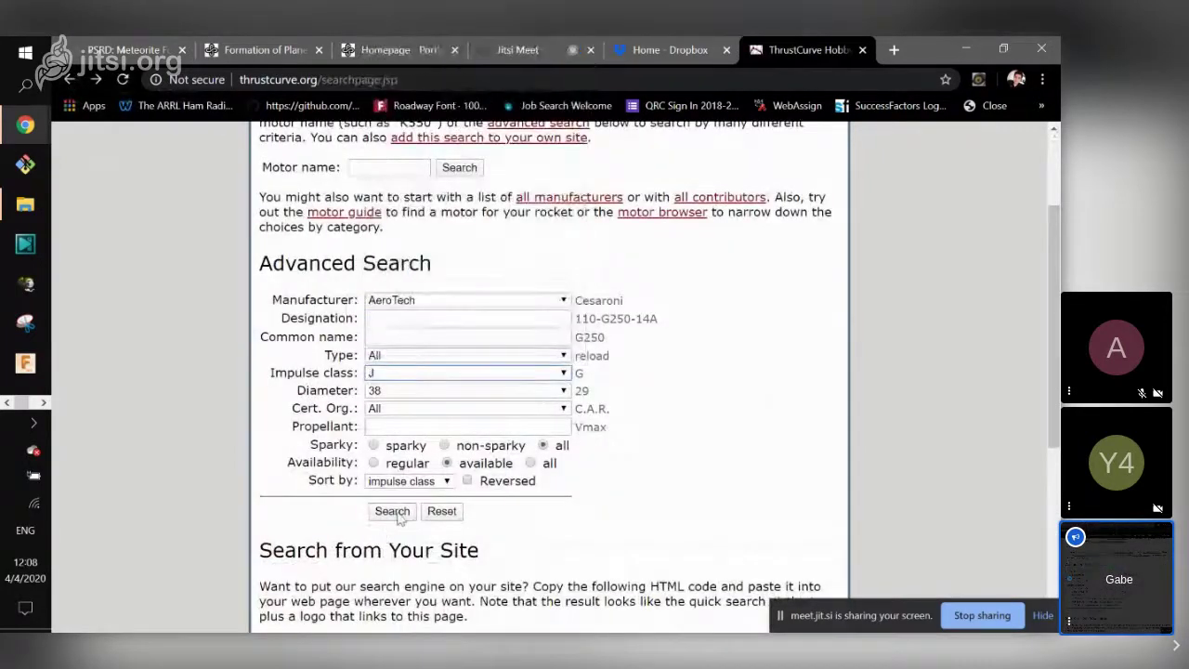
left_click(398, 513)
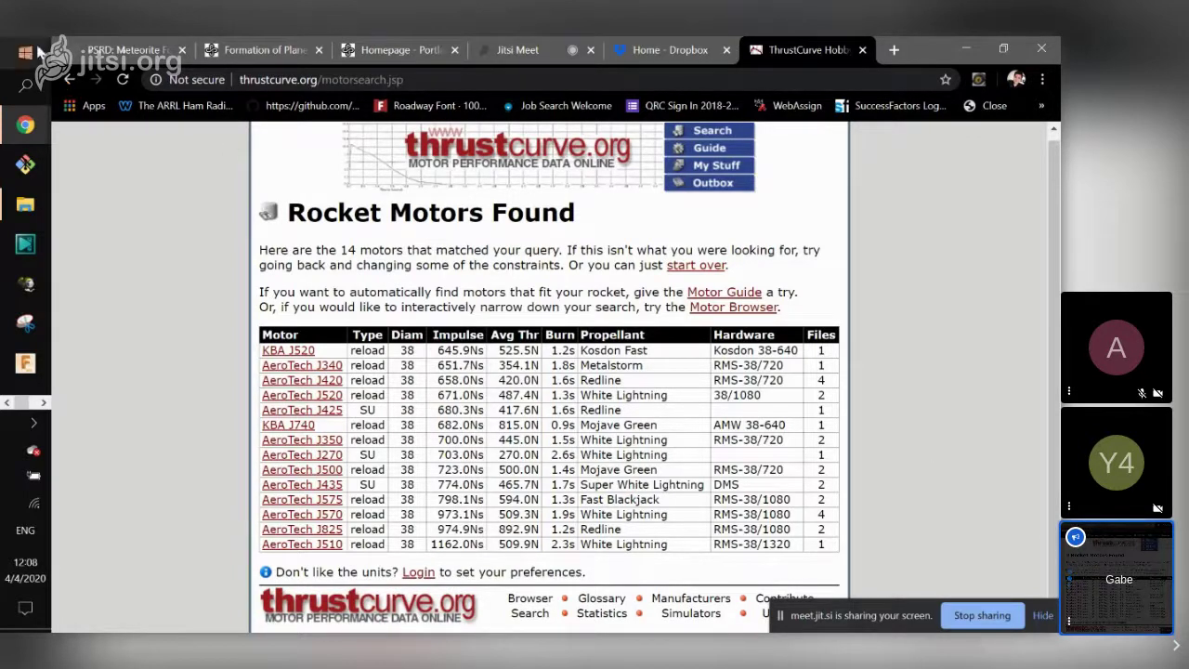
Go back to the search form, set the impulse class to H again and review the listed motors.
left_click(73, 79)
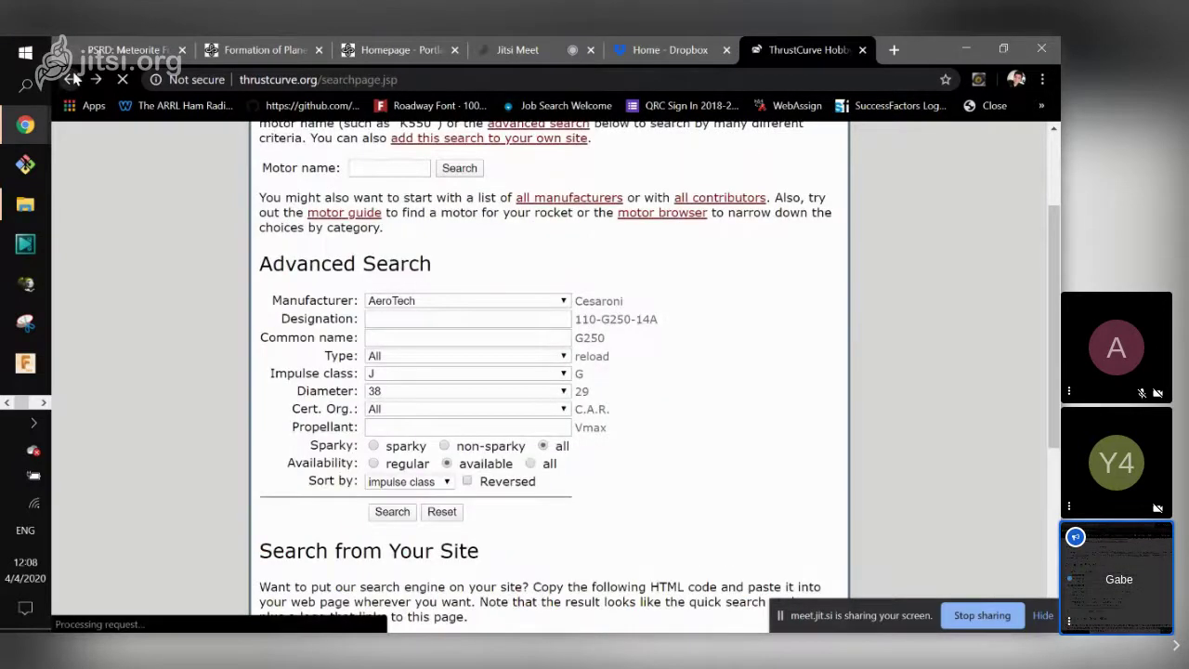
left_click(447, 373)
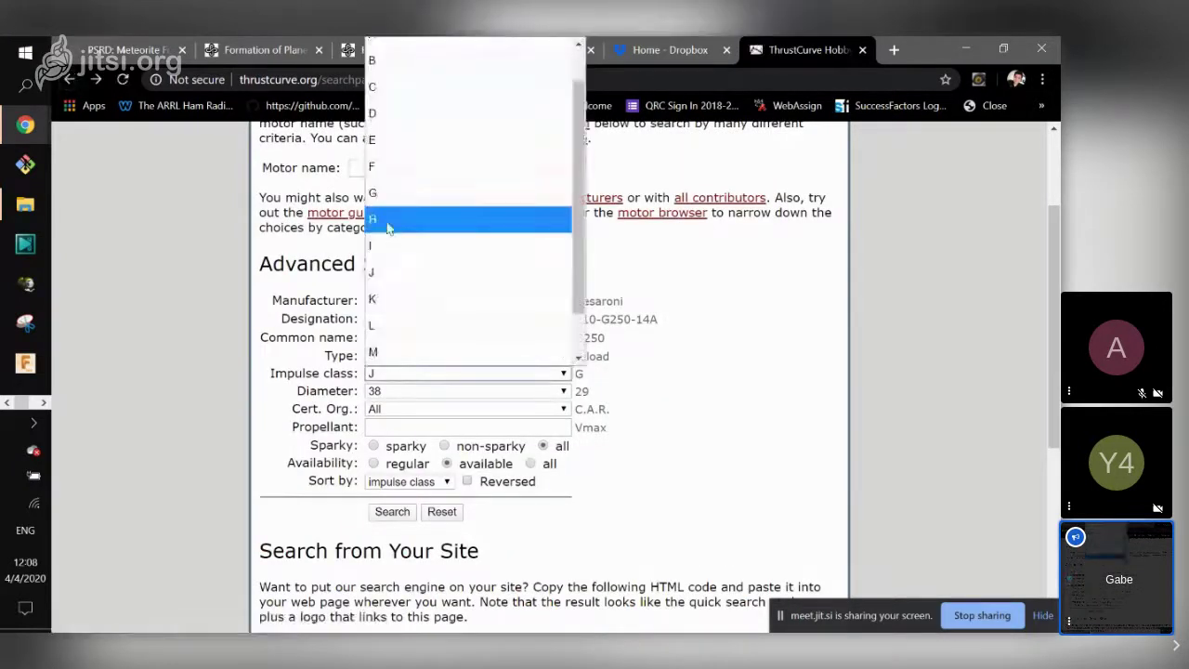
left_click(395, 225)
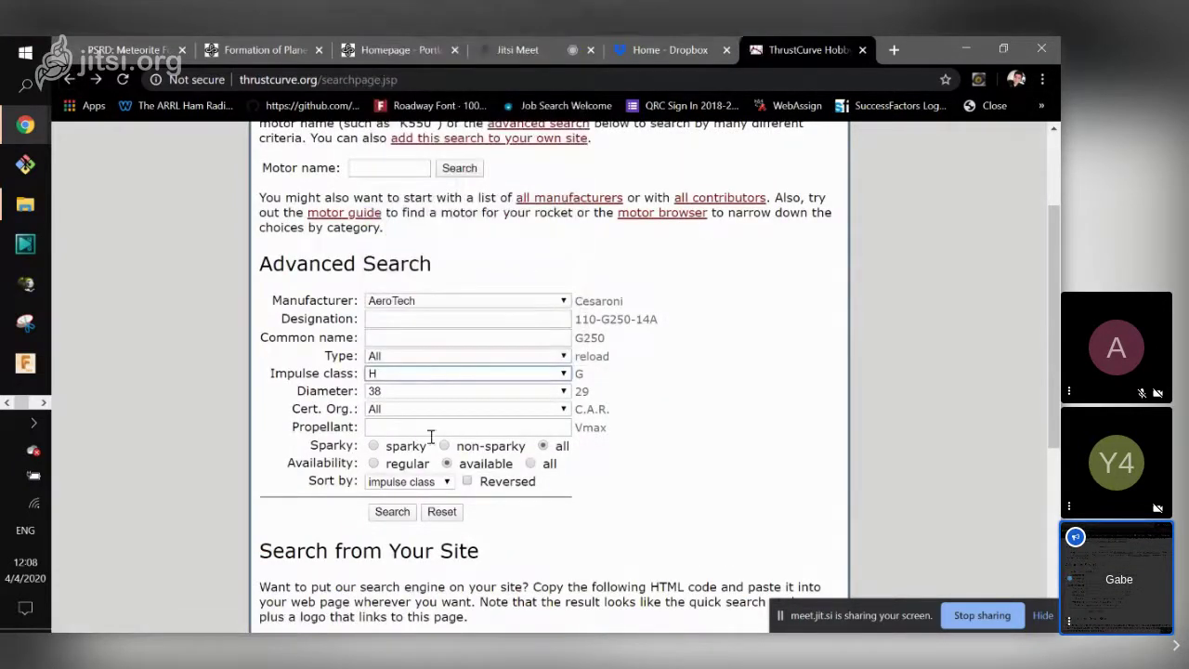
left_click(392, 512)
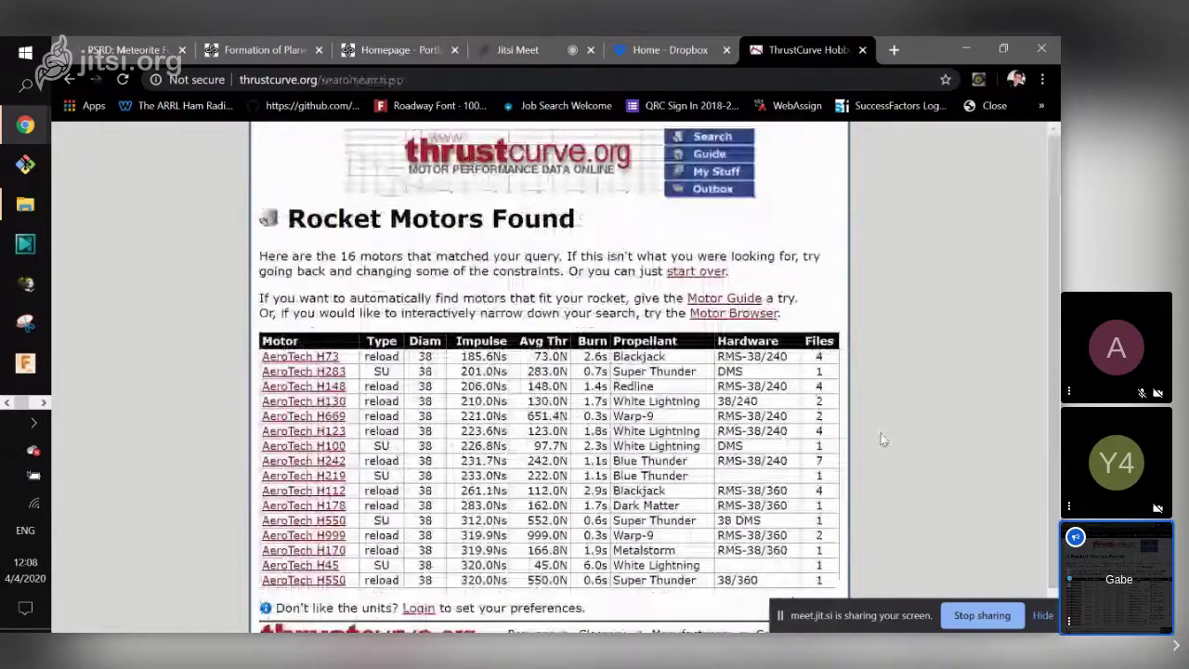
scroll(882, 439, "down", 1)
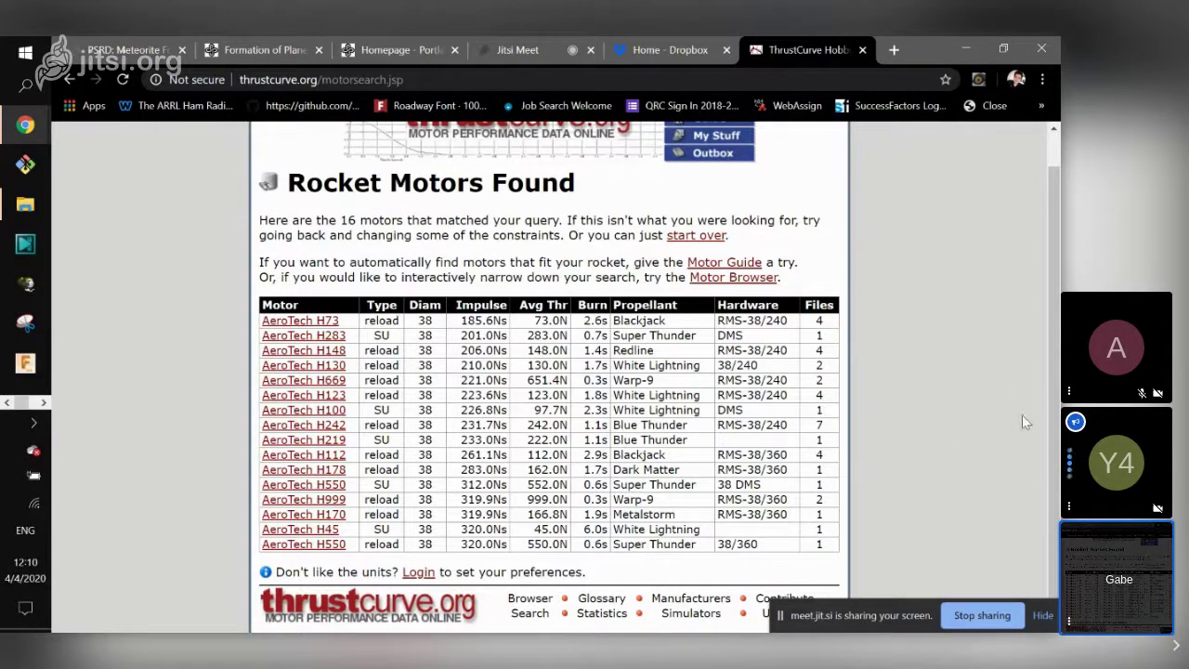
Search Google in a new browser tab for "38mm callisto ork file".
left_click(895, 51)
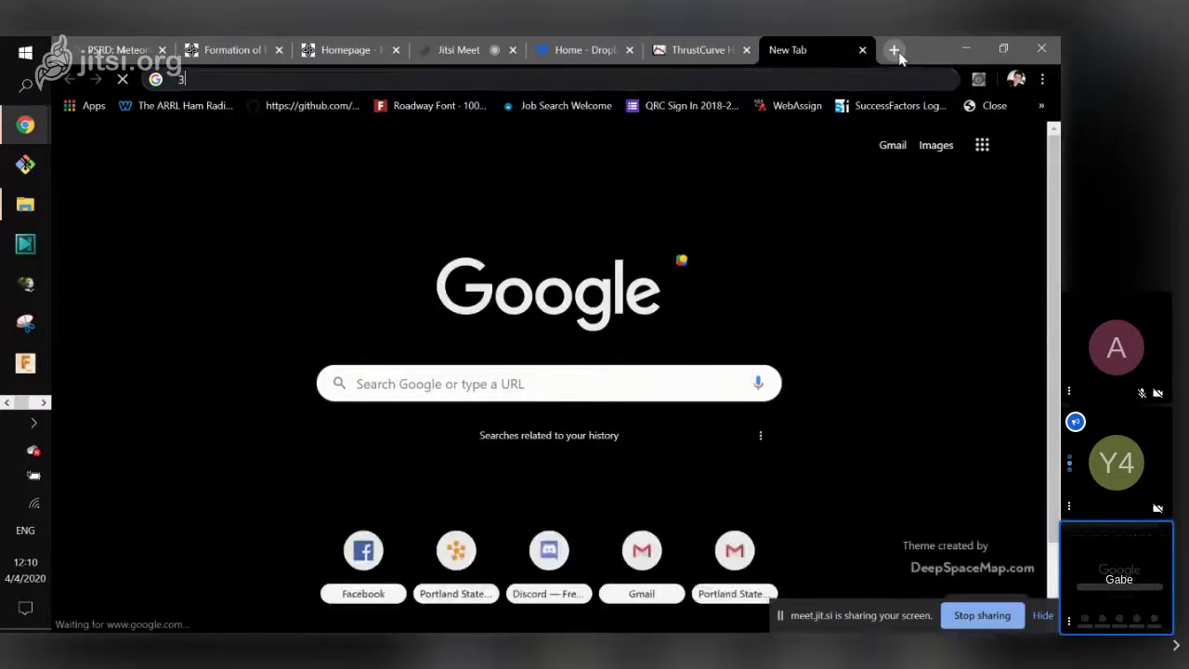
type("38mm callisto pr")
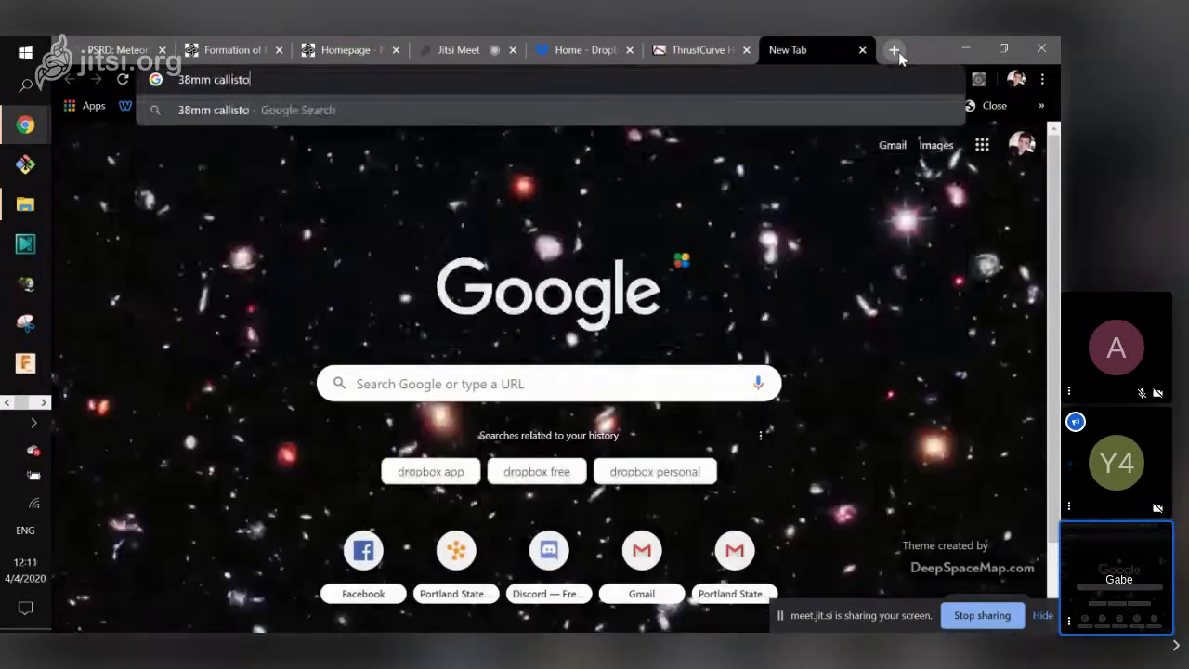
key("BackSpace")
key("BackSpace")
type("ork file")
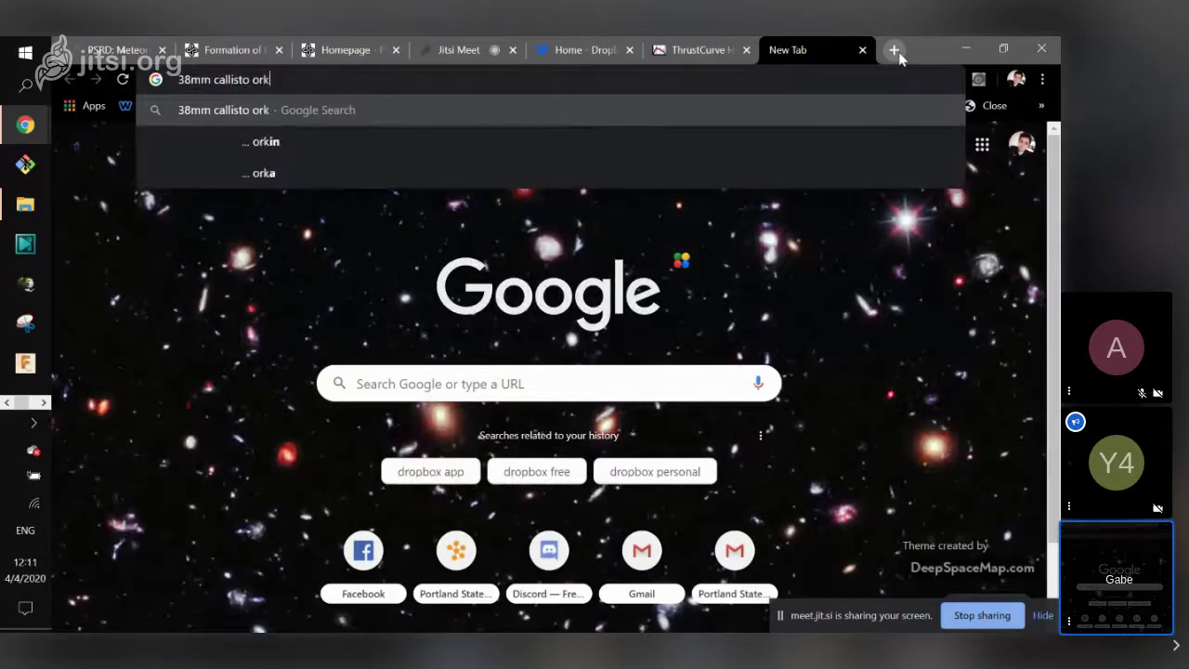
key("Return")
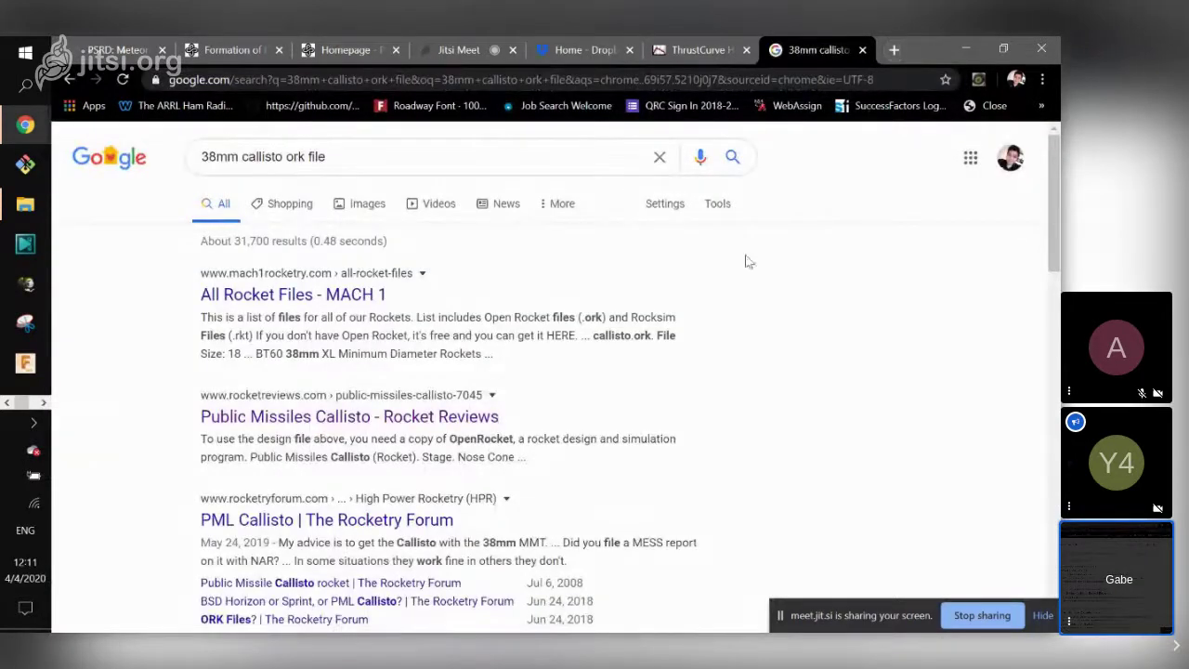
Open the Public Missiles Callisto page on Rocket Reviews and follow its download link for PML_Callisto_38mmRedlineEllis.ork.
left_click(443, 420)
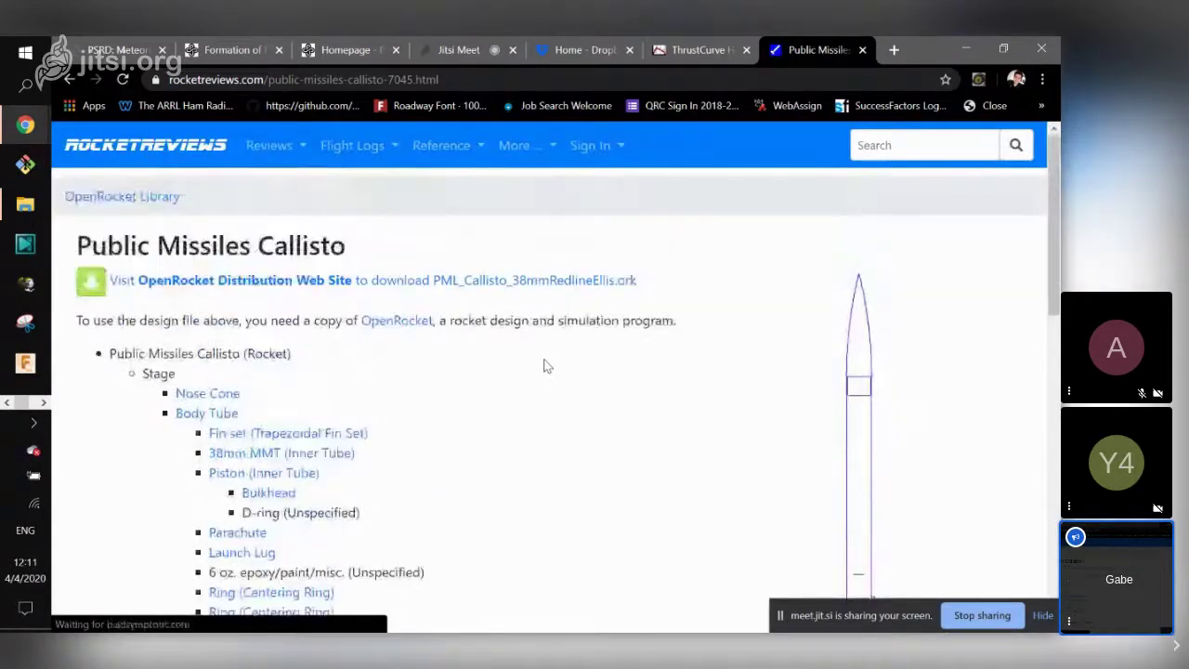
scroll(547, 366, "down", 1)
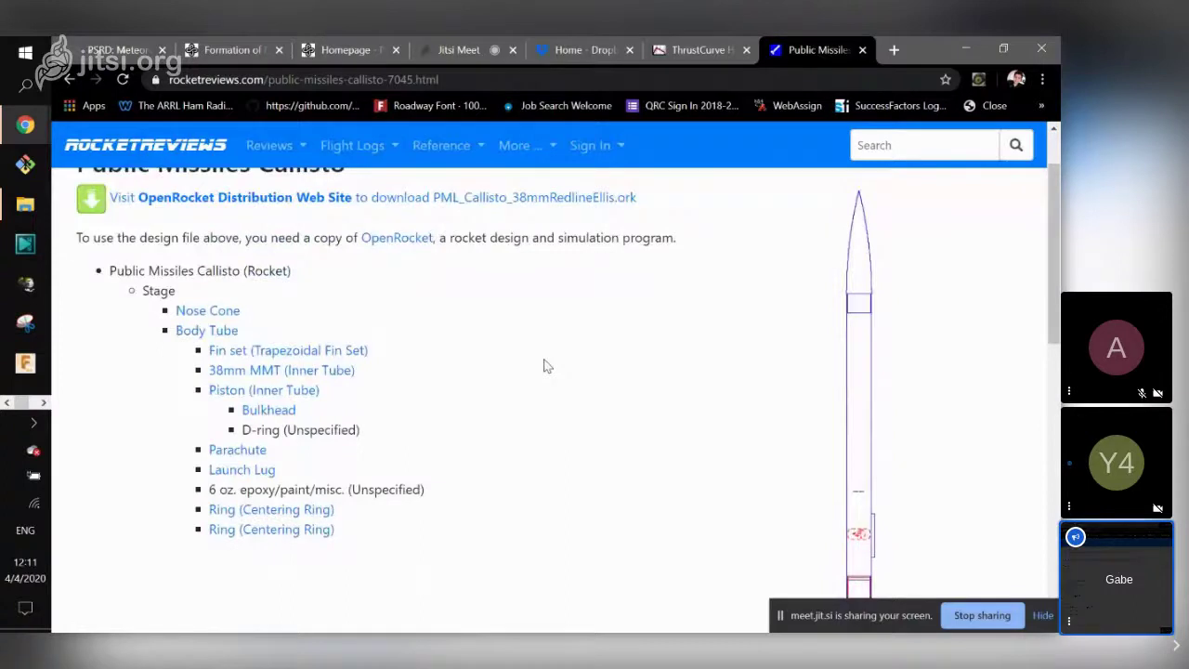
left_click(490, 198)
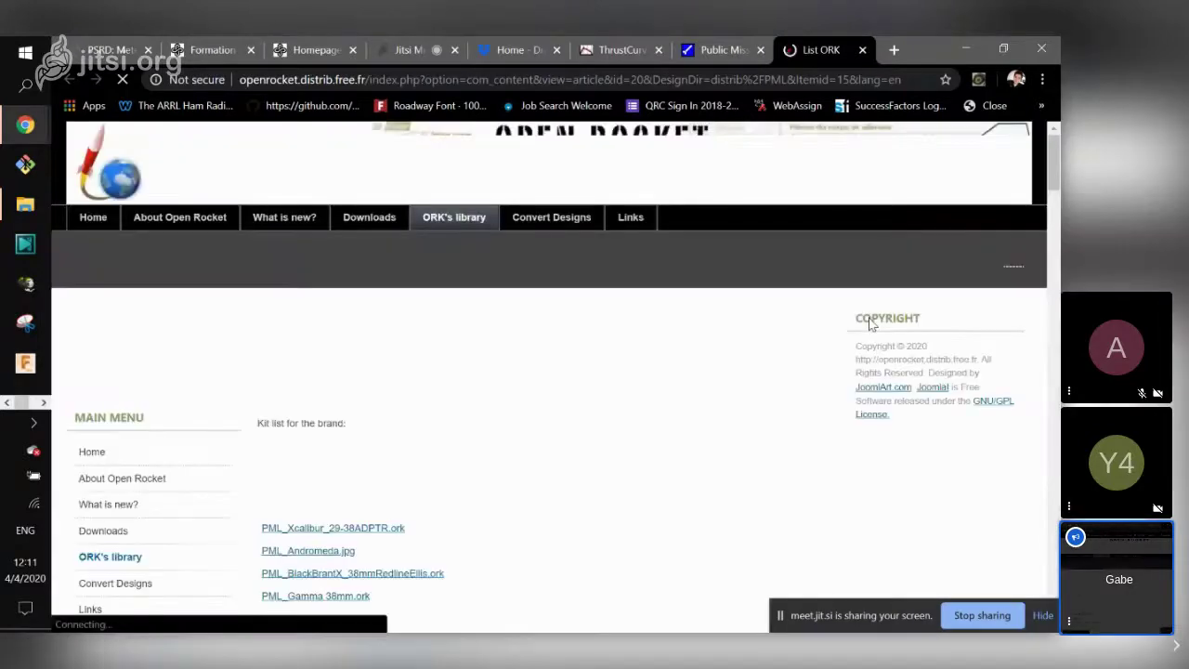
Look through the Public Missiles kit list in the ORK's library for Callisto design files.
scroll(709, 444, "down", 3)
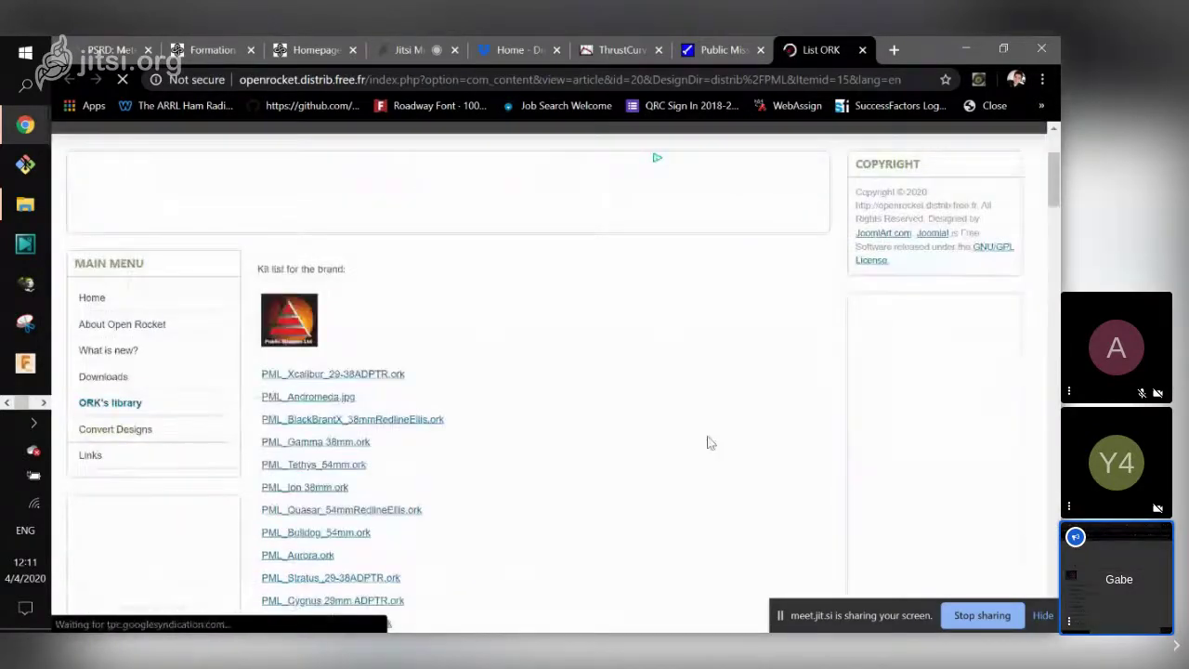
scroll(709, 442, "down", 1)
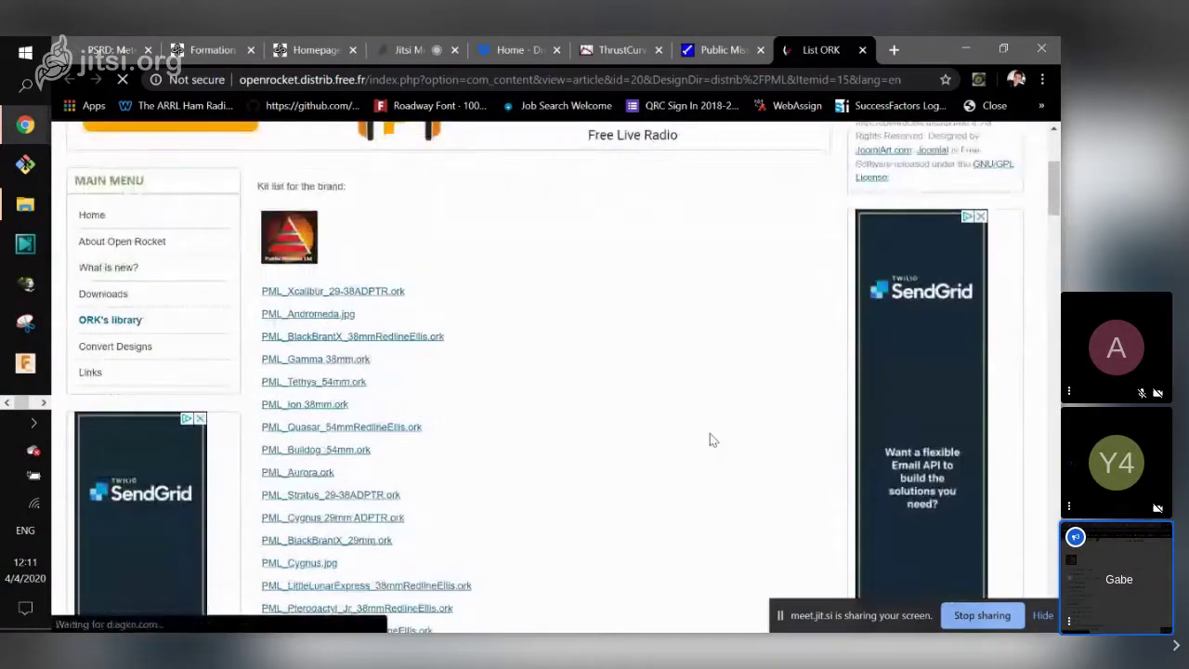
scroll(709, 440, "down", 1)
scroll(710, 440, "down", 1)
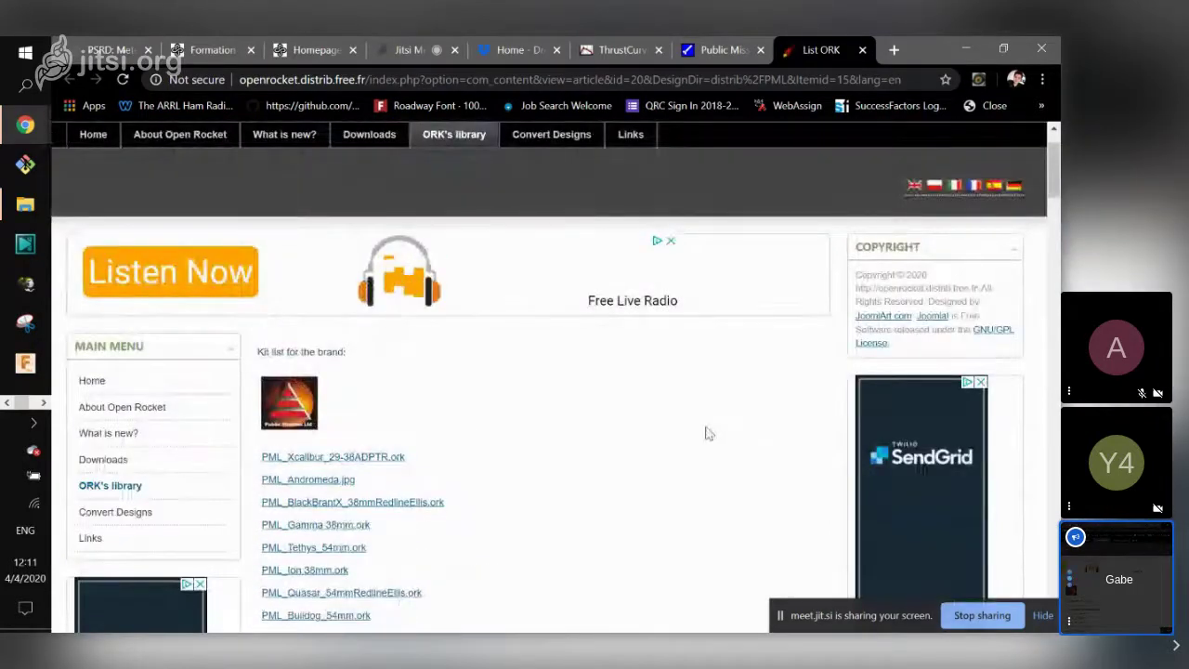
scroll(698, 425, "up", 1)
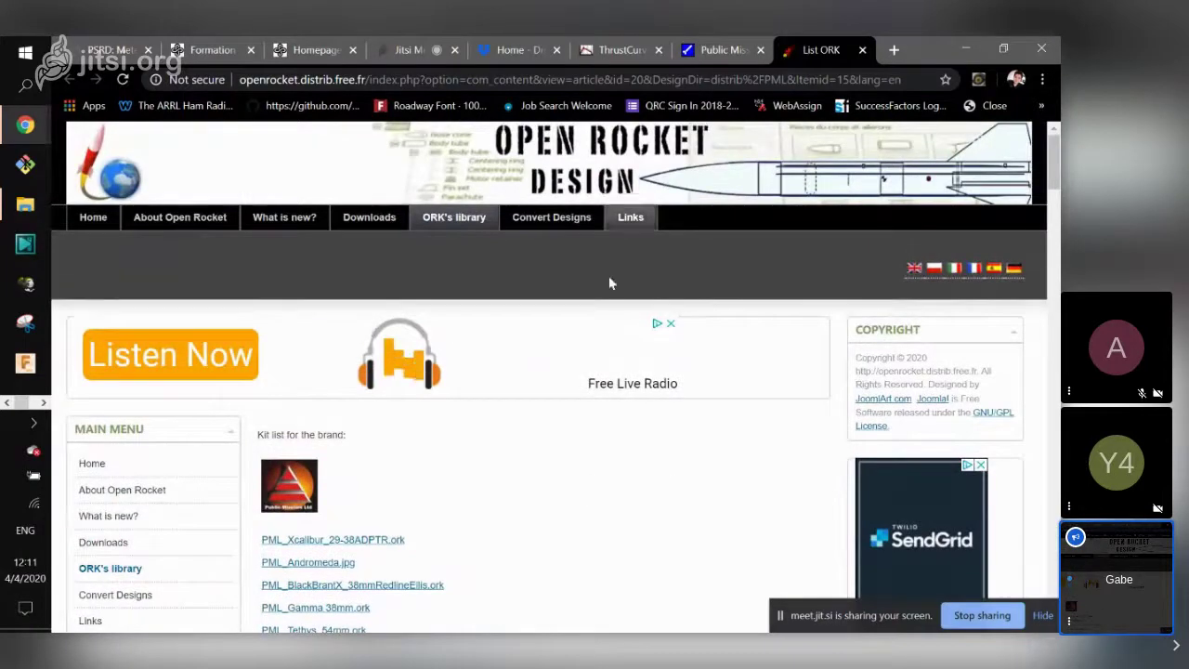
scroll(624, 455, "down", 2)
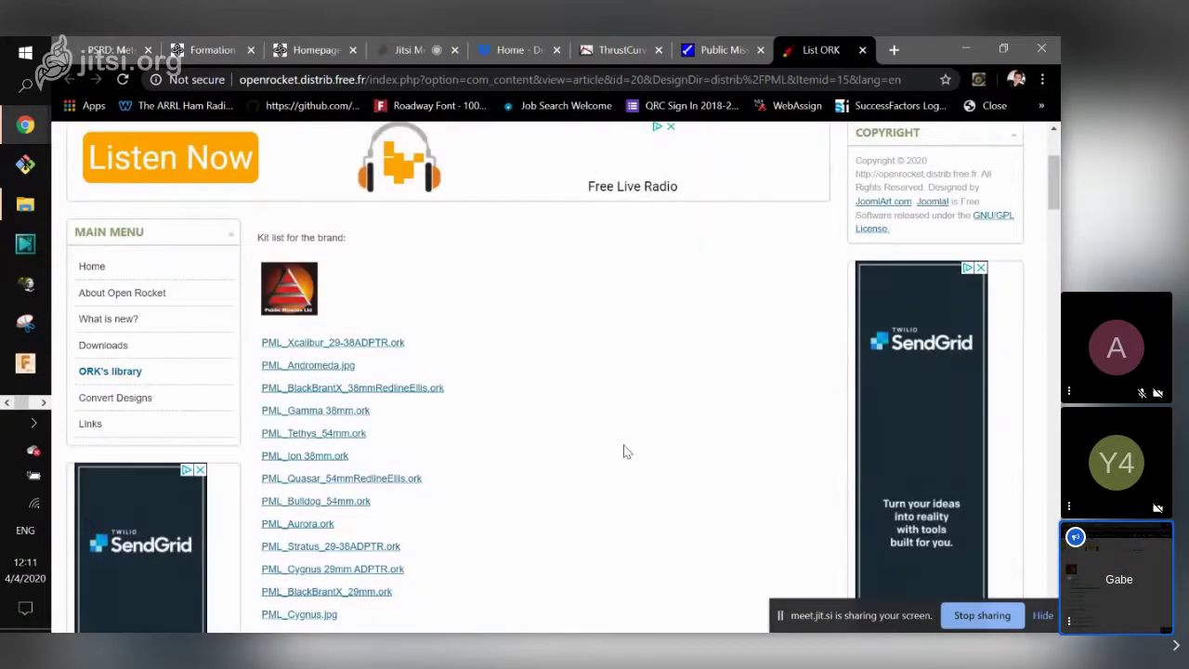
scroll(624, 452, "down", 6)
scroll(623, 452, "up", 8)
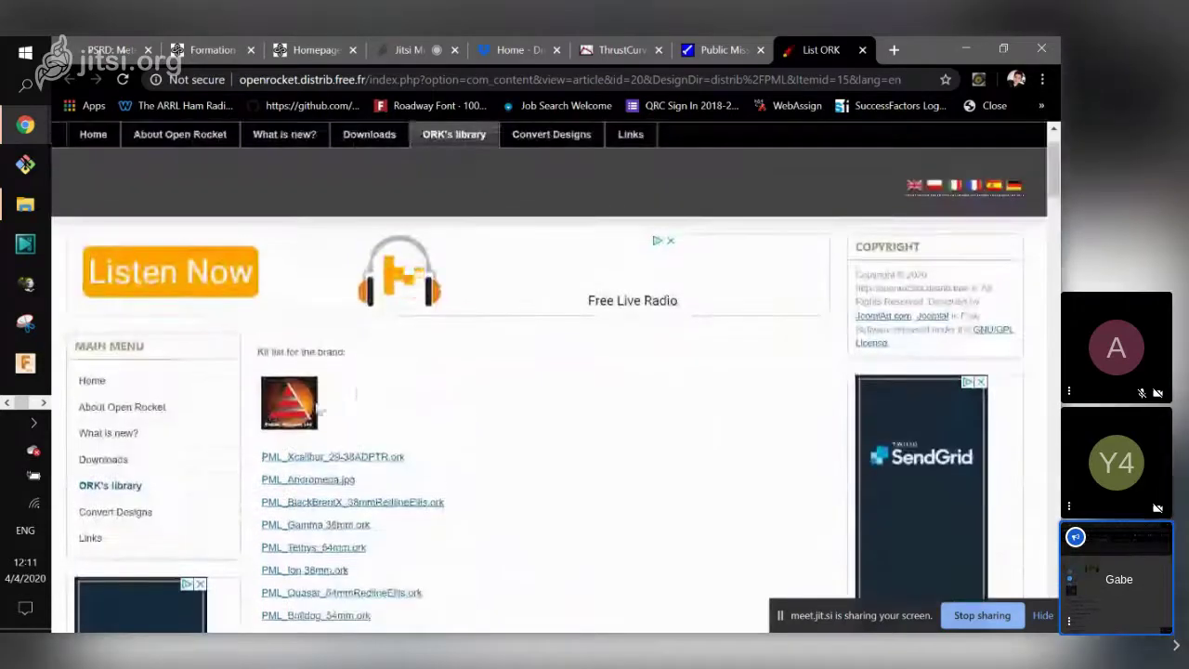
scroll(756, 478, "down", 4)
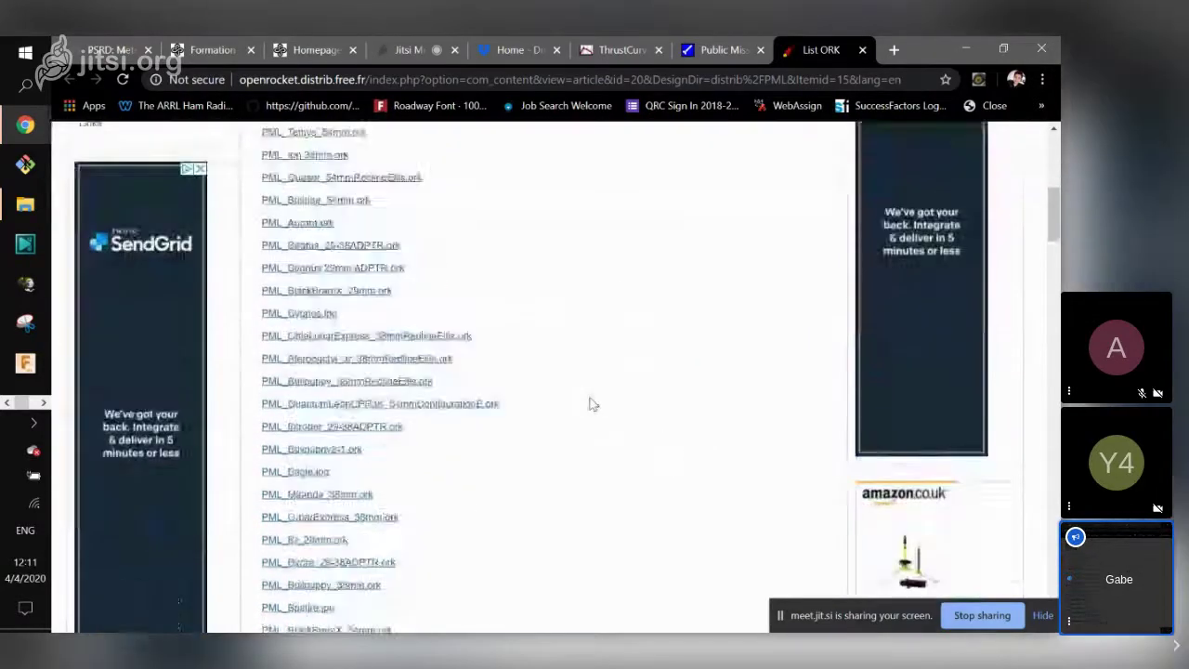
scroll(589, 404, "down", 10)
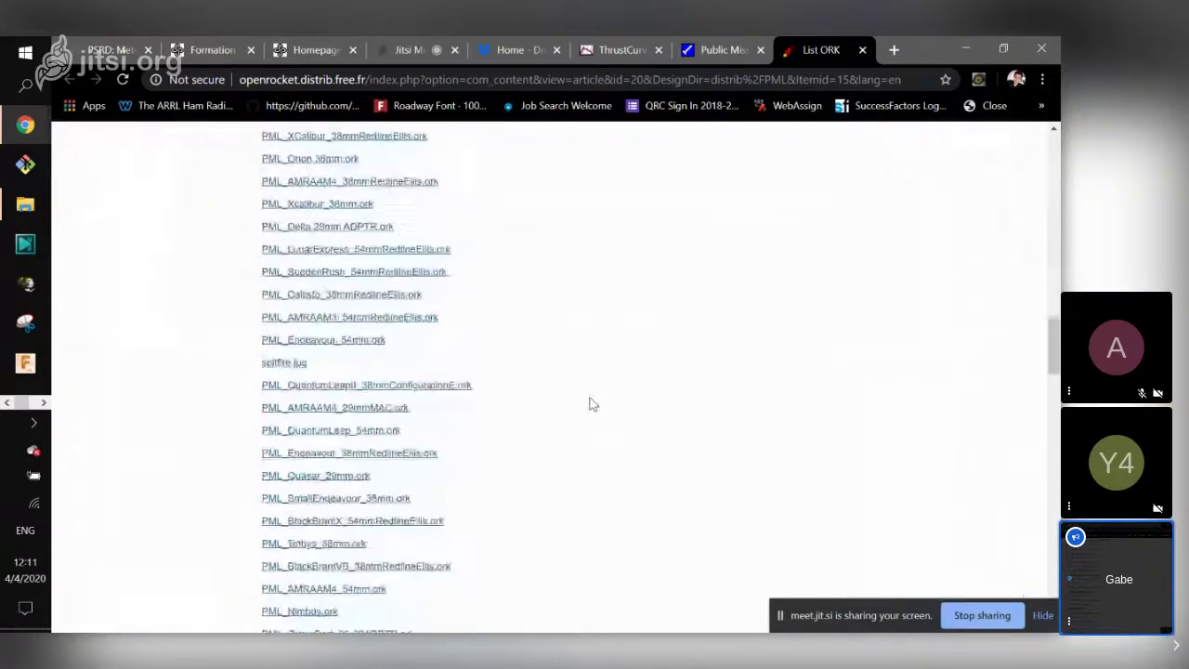
scroll(589, 404, "down", 3)
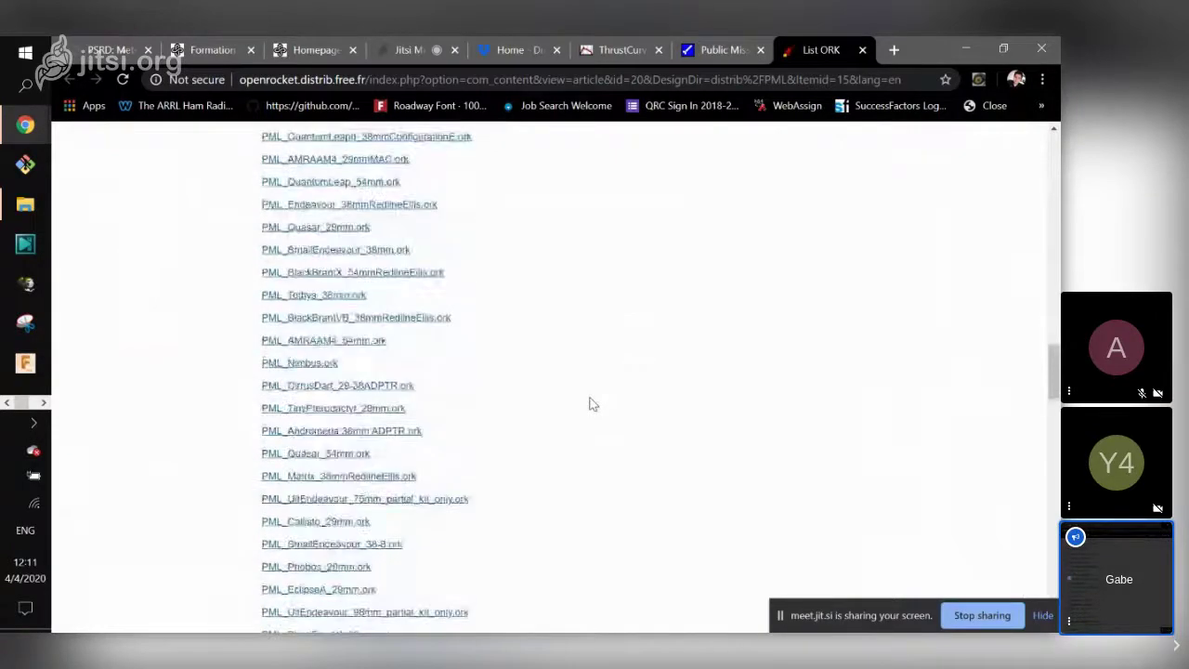
Find "callisto" on the page, step through the matches and point out the PML_Callisto_38mmRedlineEllis.ork entry.
key("ctrl+f")
type("cal")
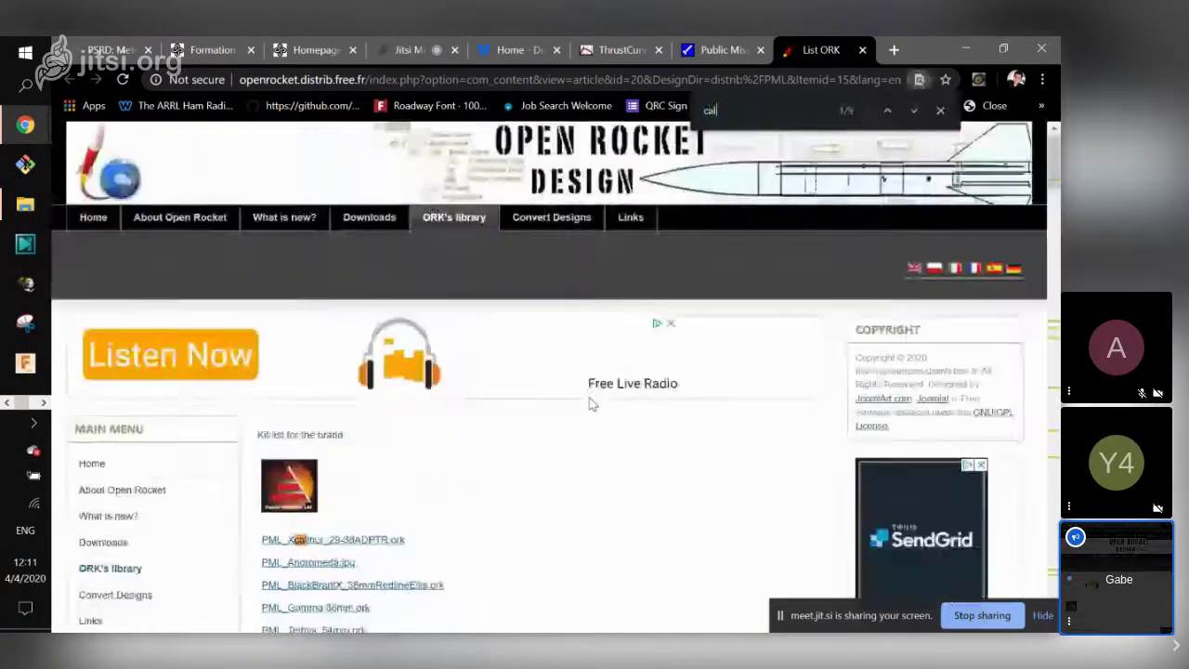
type("l")
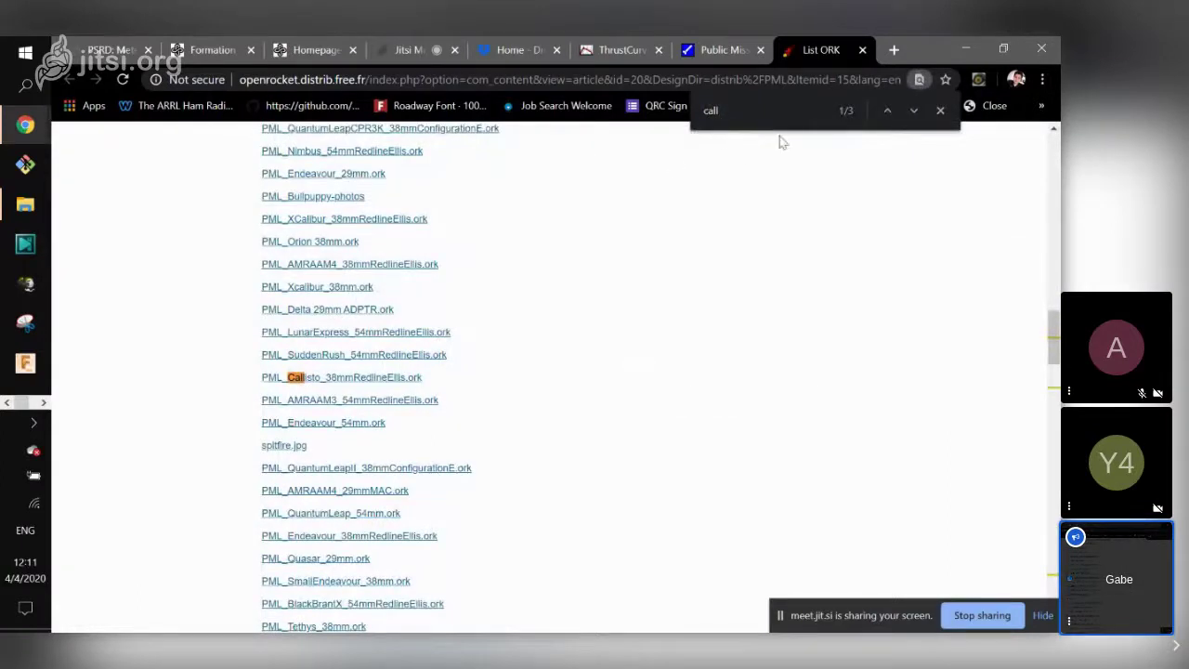
type("isto")
key("Return")
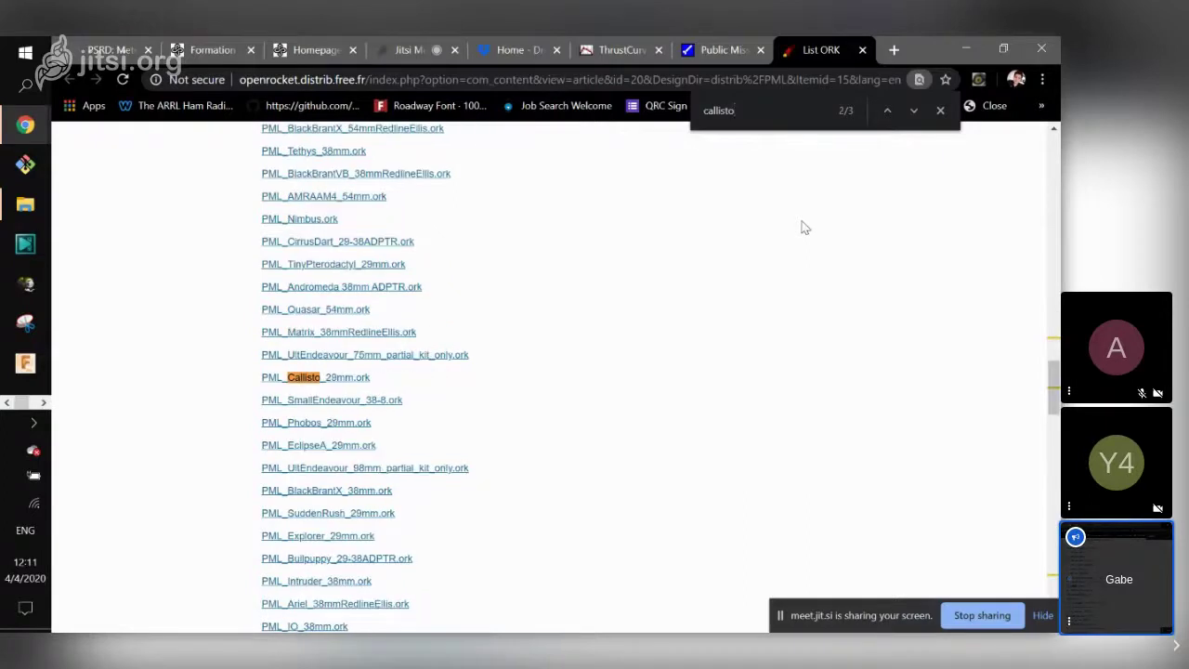
key("Return")
key("Return")
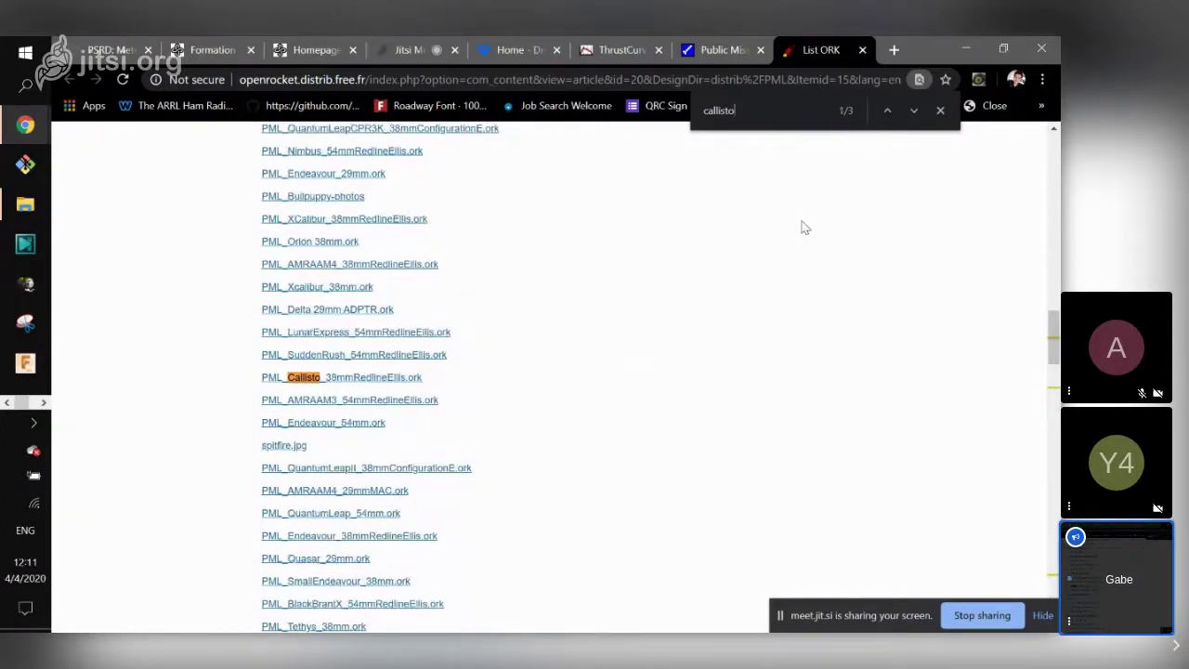
mouse_move(258, 381)
left_mouse_down()
mouse_move(438, 385)
mouse_move(261, 383)
left_mouse_up()
left_click(438, 385)
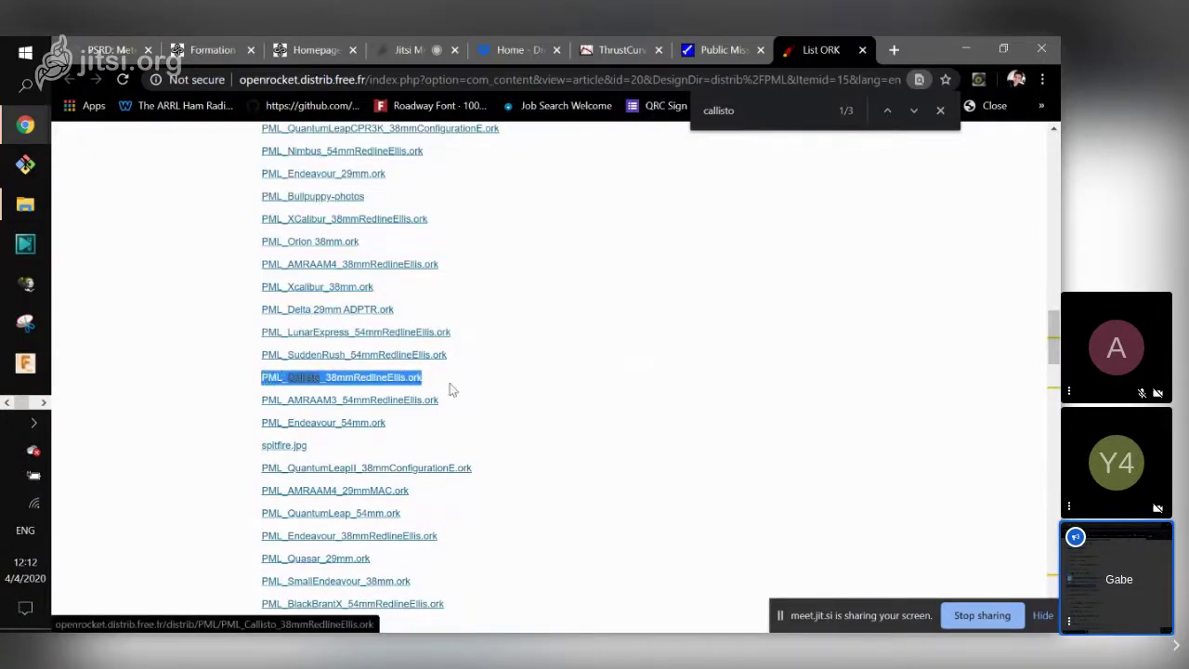
left_click(437, 389)
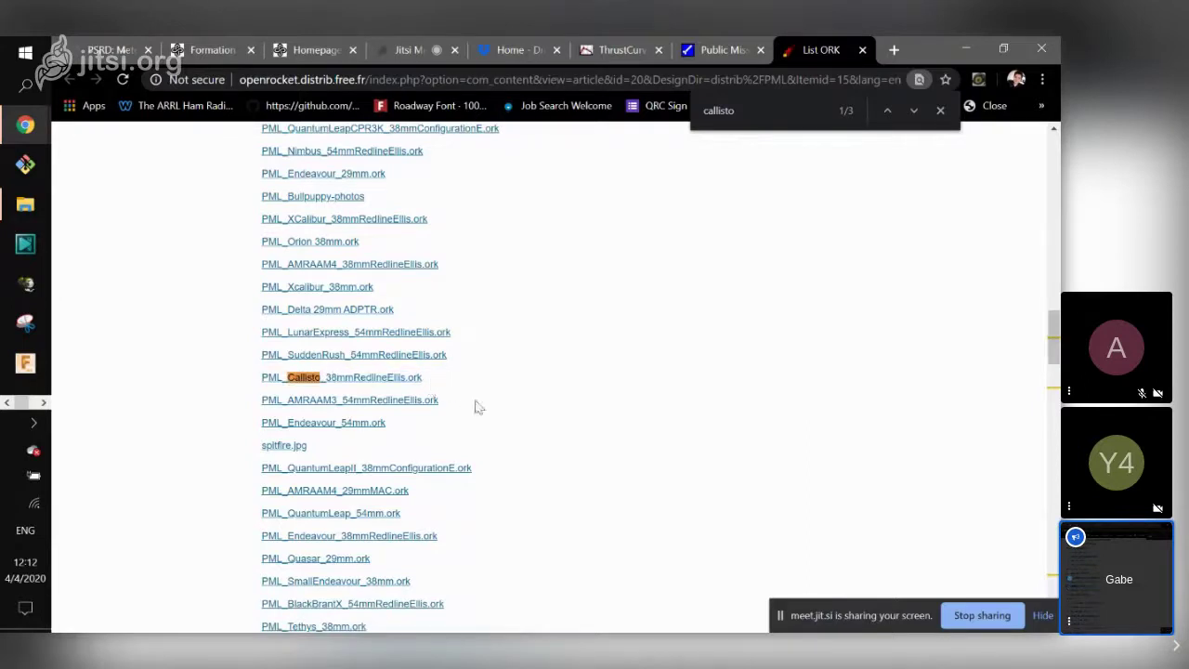
Advance to the last "callisto" match in the kit list and download PML_Callisto_38mm.ork.
left_click(914, 111)
left_click(915, 111)
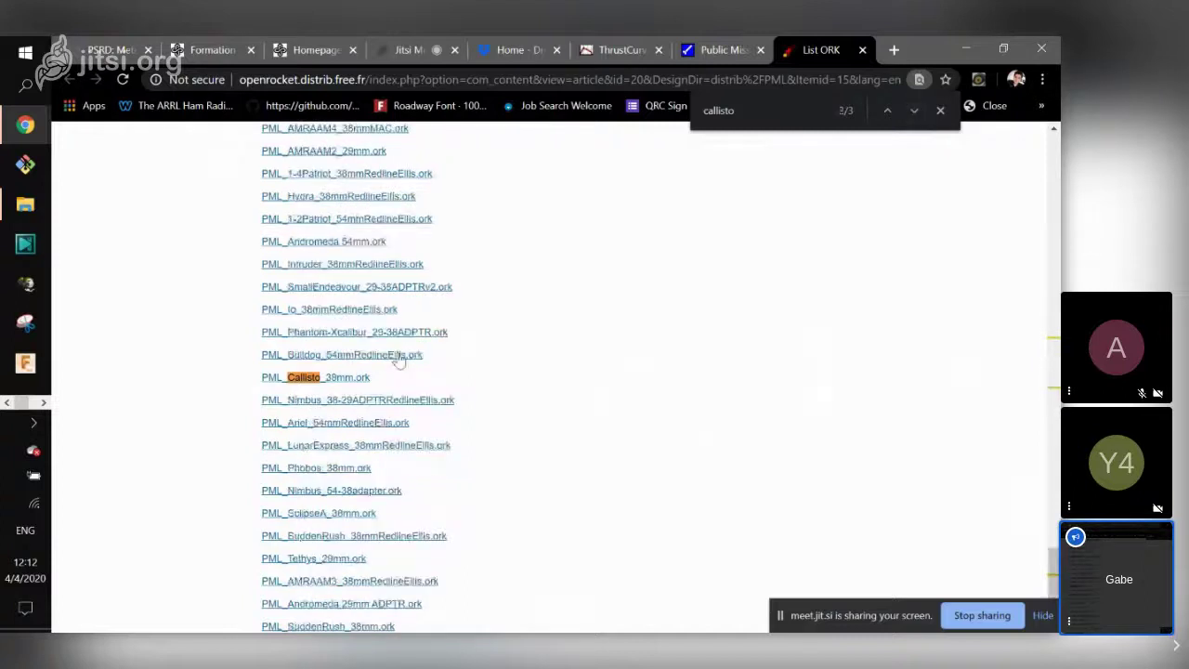
left_click(334, 383)
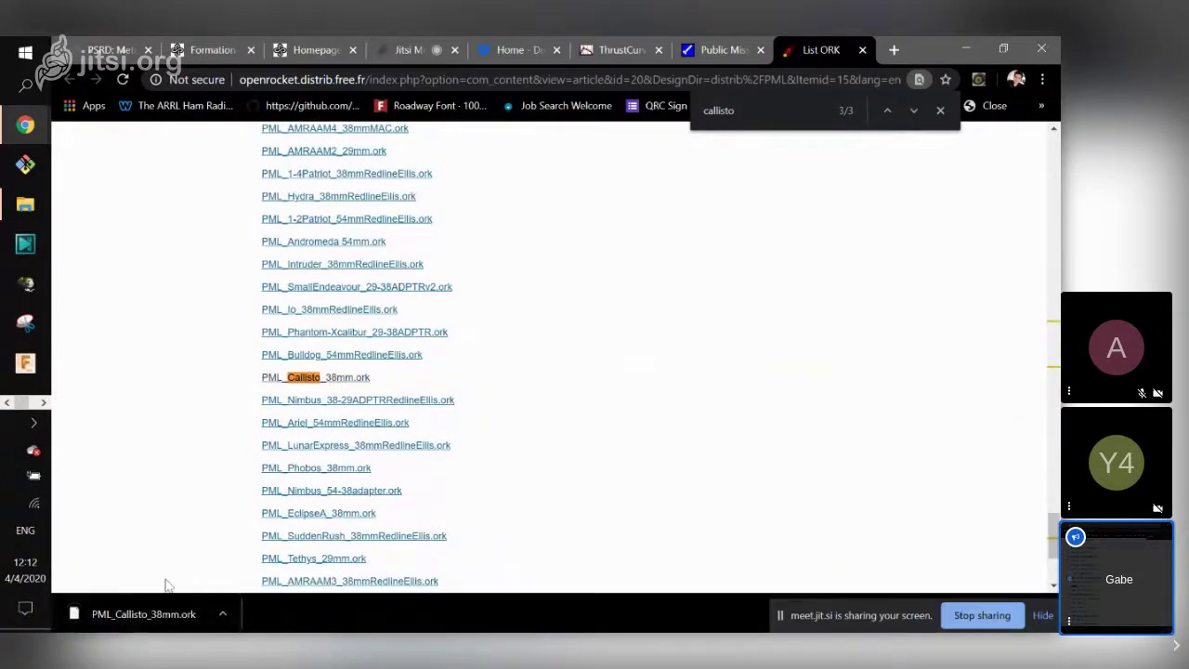
Switch to OpenRocket, close the PSAS Airframe Lv3.1.ork window and bring up the Open dialog from the PML_Callisto_38mmRedlineEllis.ork design.
key("alt+Tab")
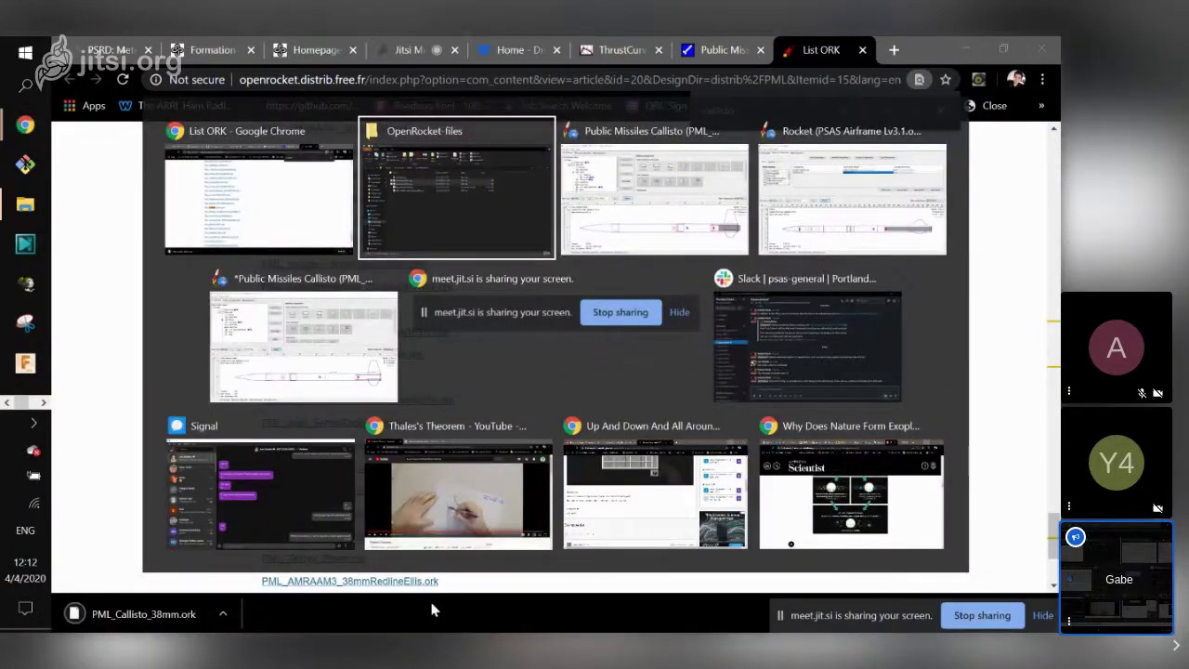
left_click(846, 223)
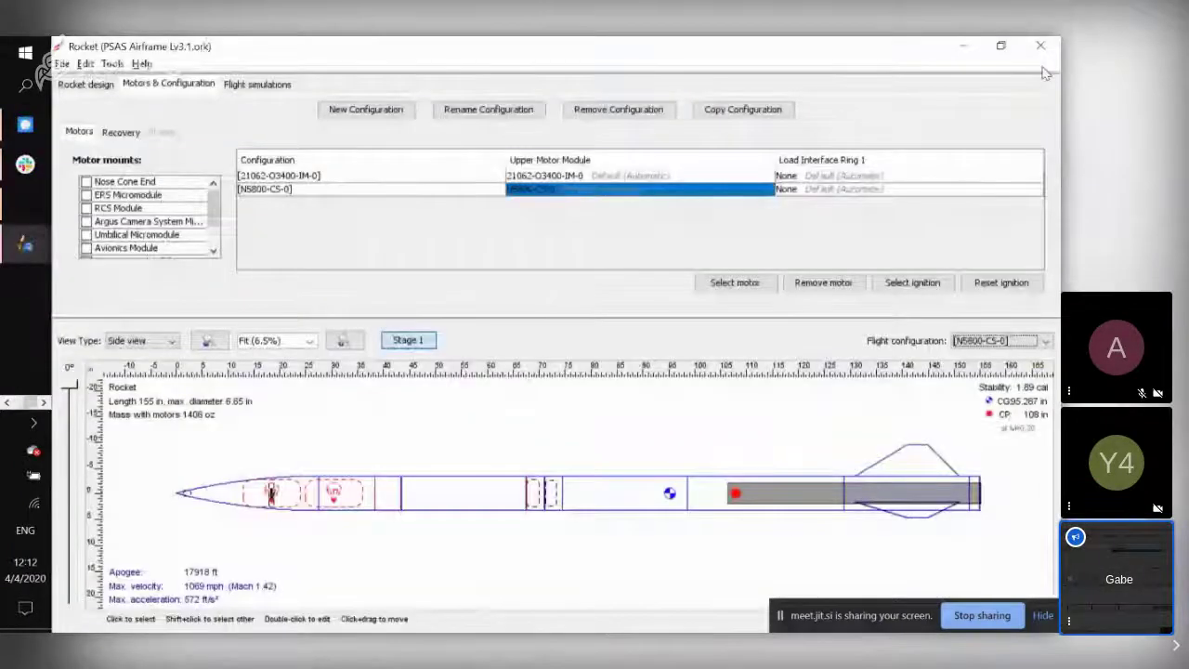
key("alt+Tab")
key("alt+Tab")
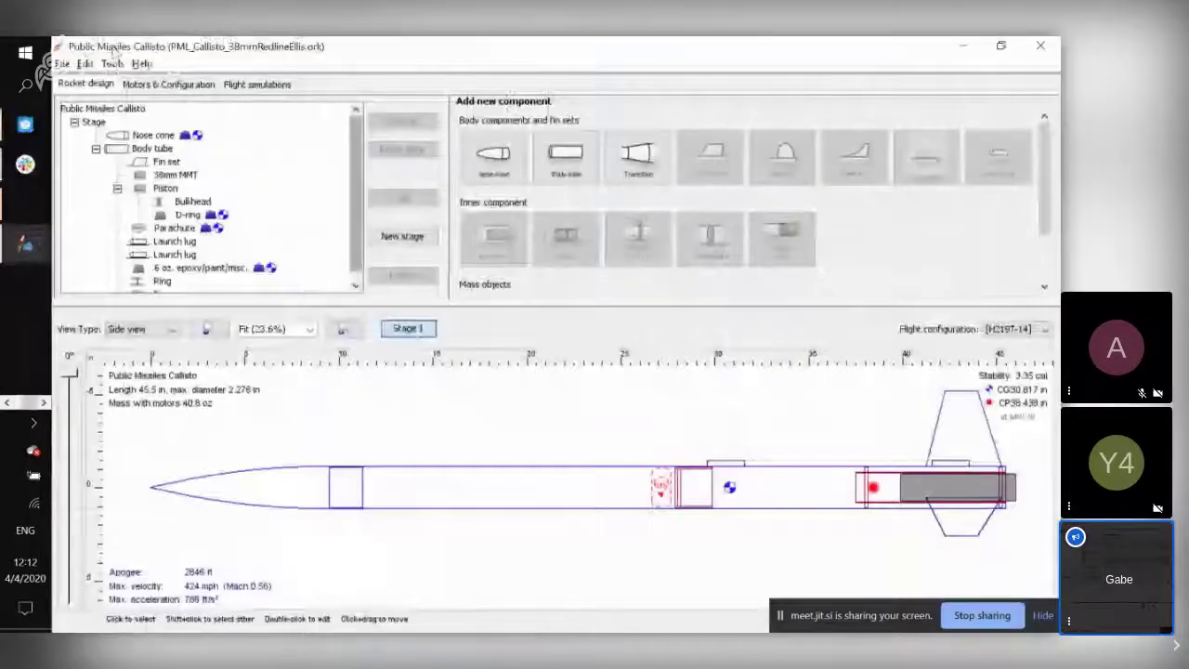
left_click(62, 63)
left_click(94, 99)
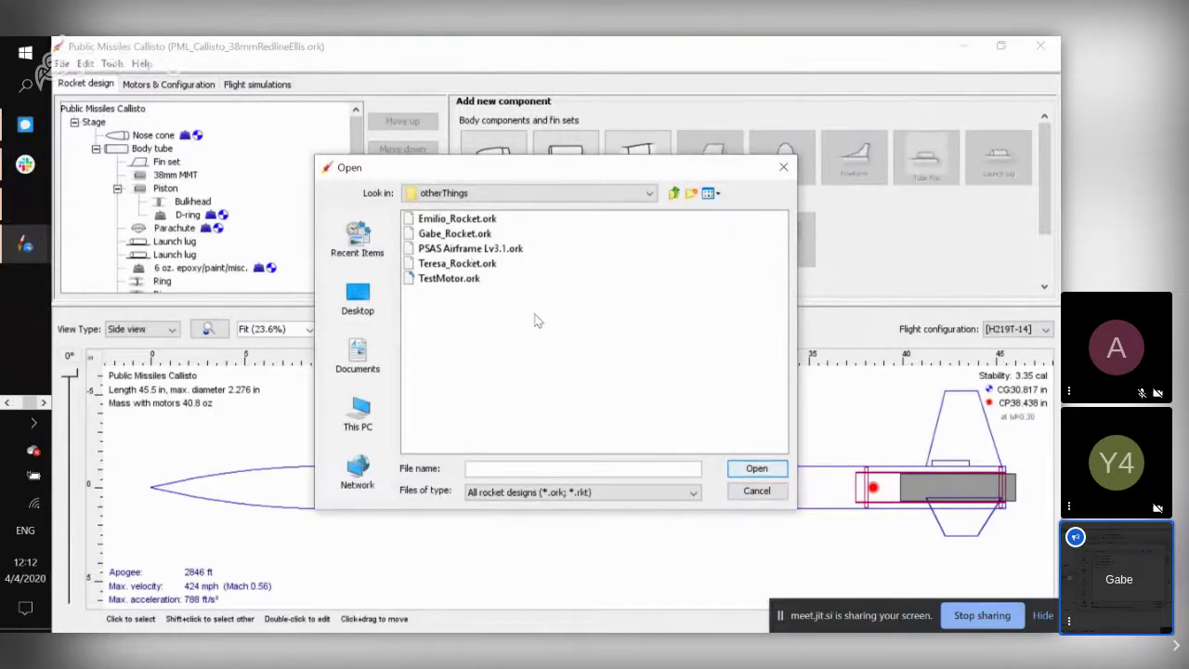
Switch to File Explorer and transfer PML_Callisto_38mm.ork from Downloads into the OpenRocket-files folder.
key("alt+Tab")
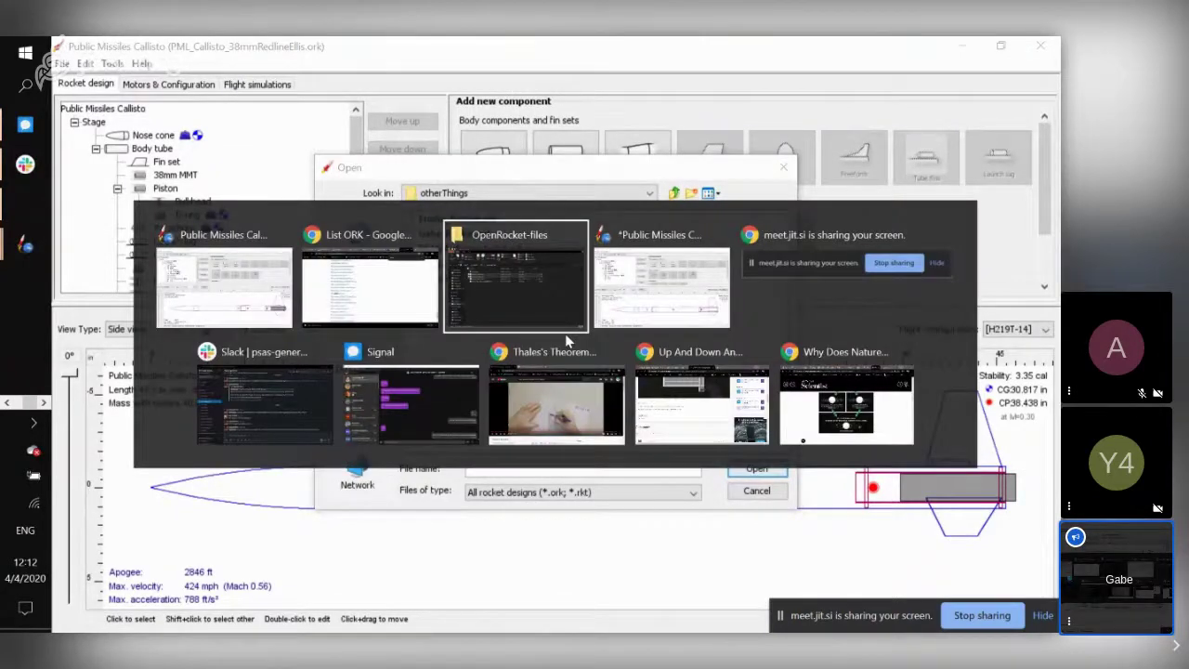
key("alt+Tab")
left_click(149, 242)
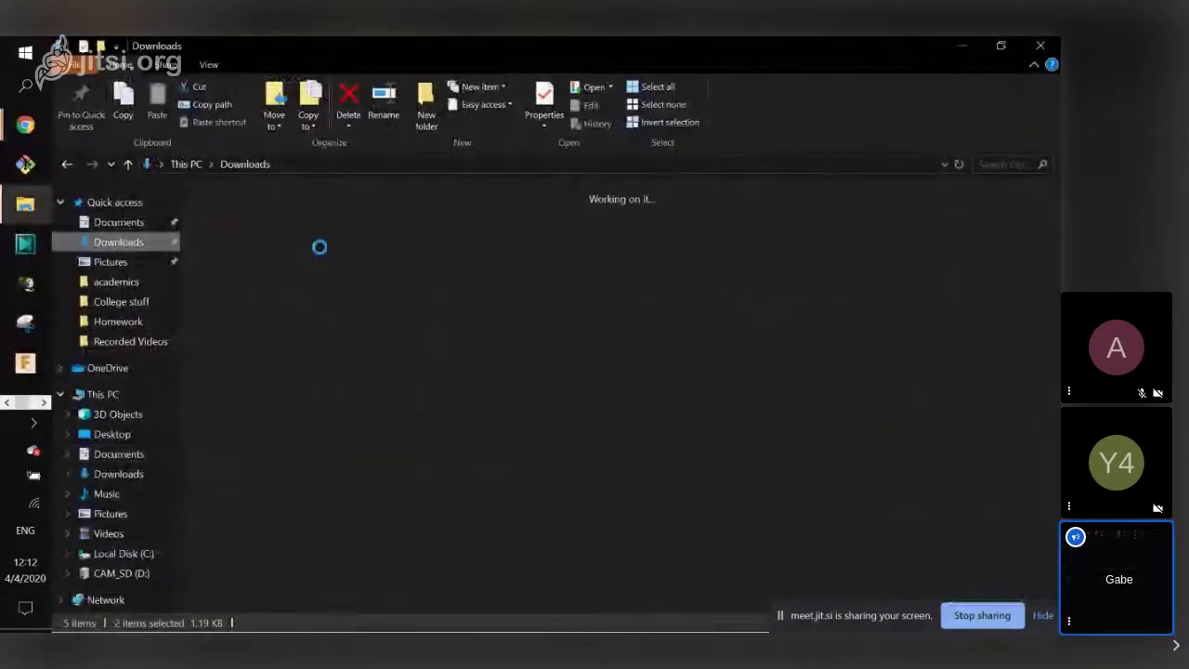
left_click(258, 255)
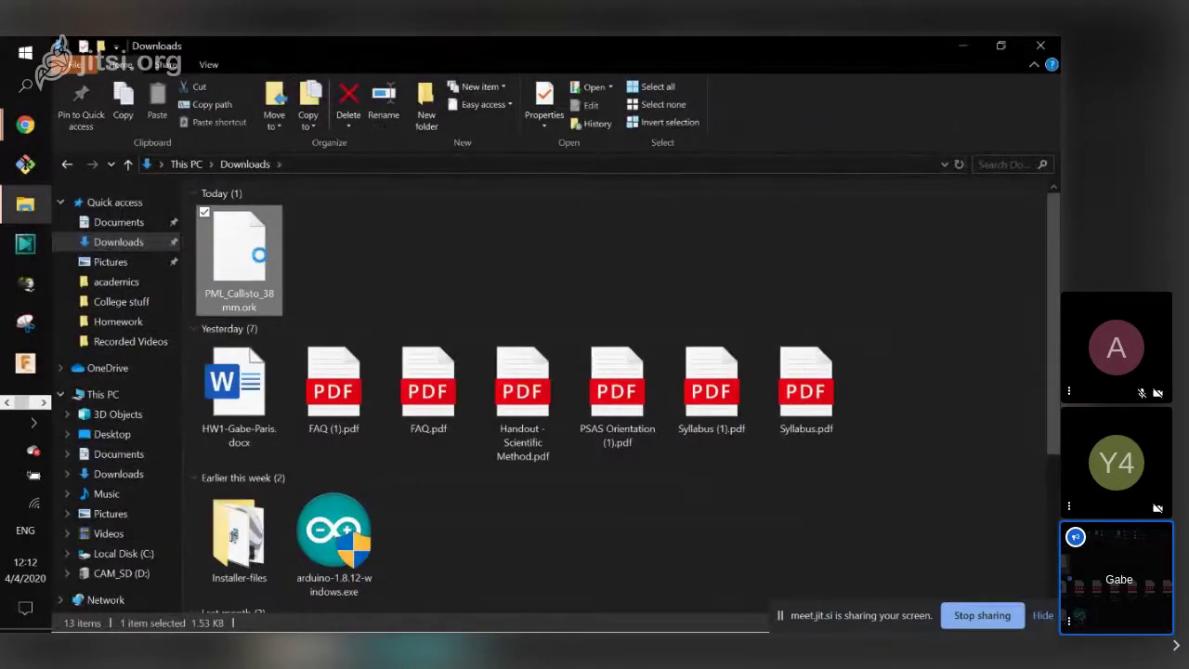
left_click(67, 163)
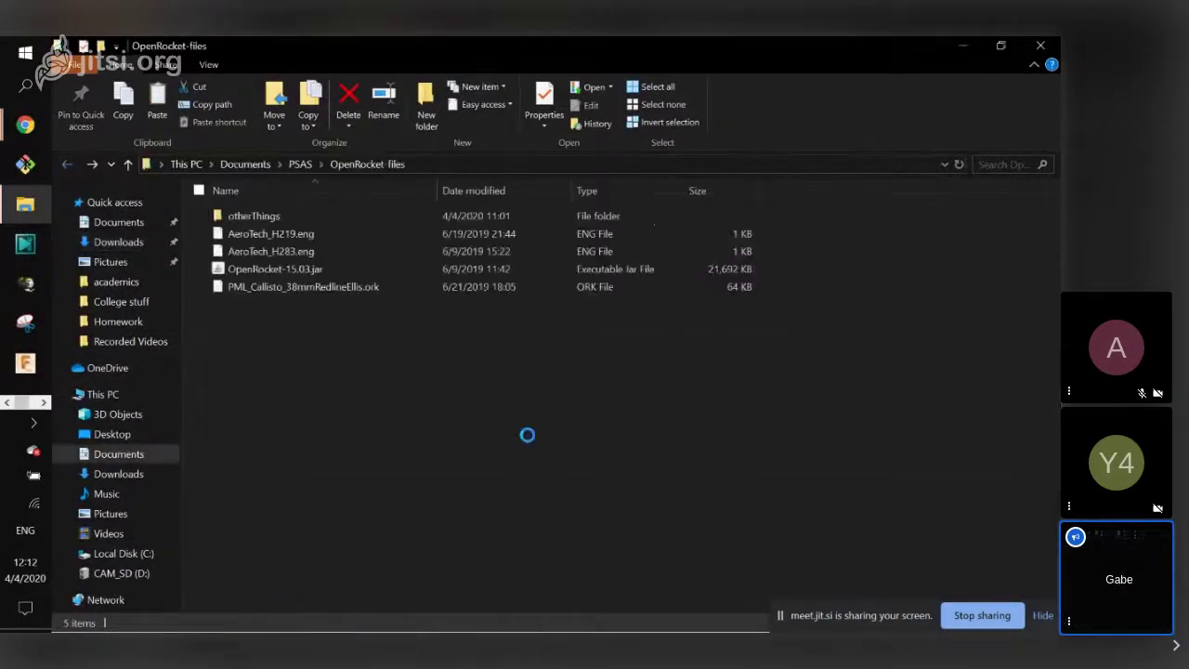
key("ctrl+v")
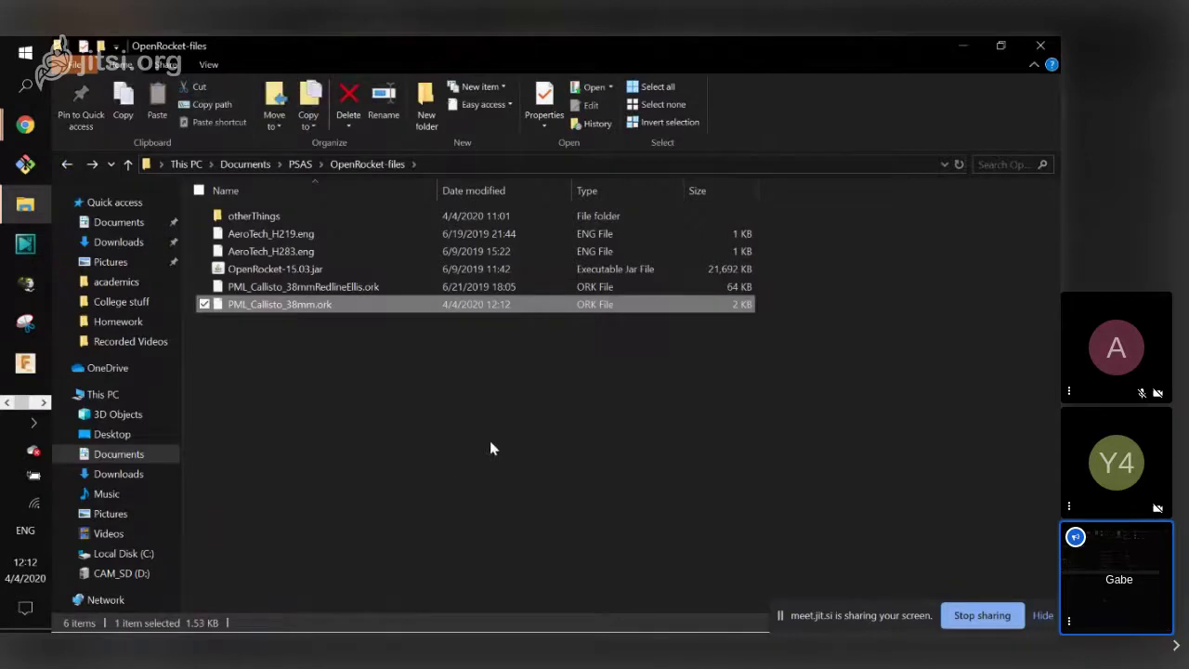
Return to OpenRocket's Open dialog, go to the OpenRocket-files folder and open PML_Callisto_38mm.ork.
key("alt+Tab")
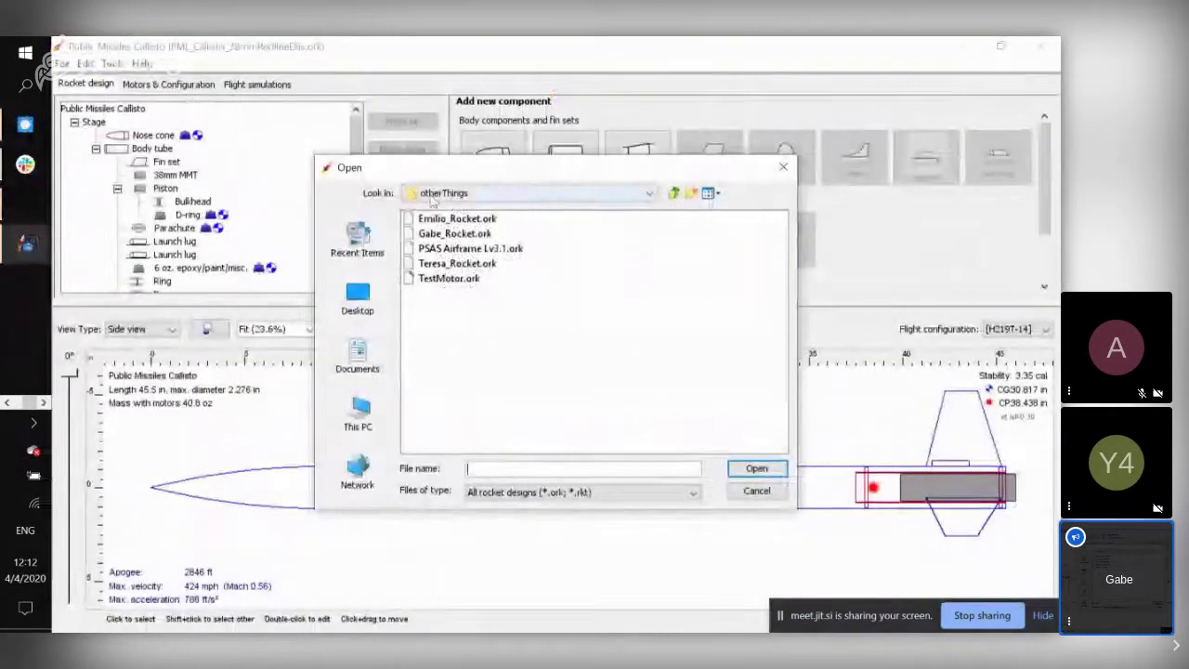
left_click(539, 193)
left_click(499, 233)
double_click(499, 233)
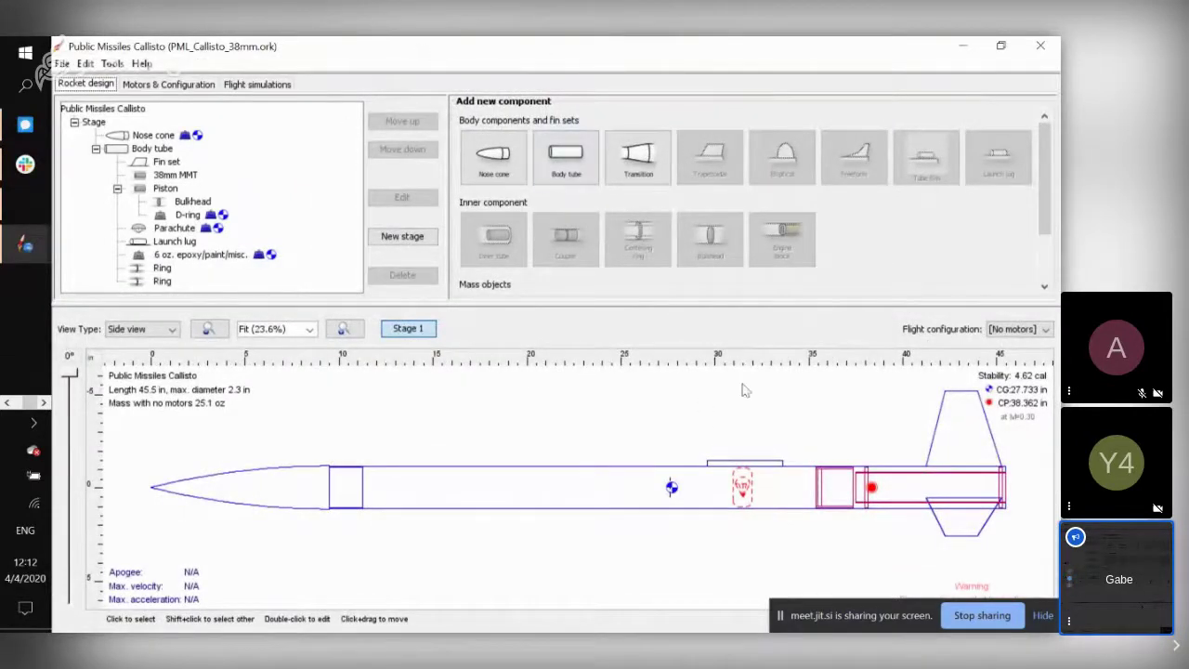
Compare the forward launch lug in PML_Callisto_38mm.ork with the one in PML_Callisto_38mmRedlineEllis.ork, minimizing each design window.
left_click(730, 465)
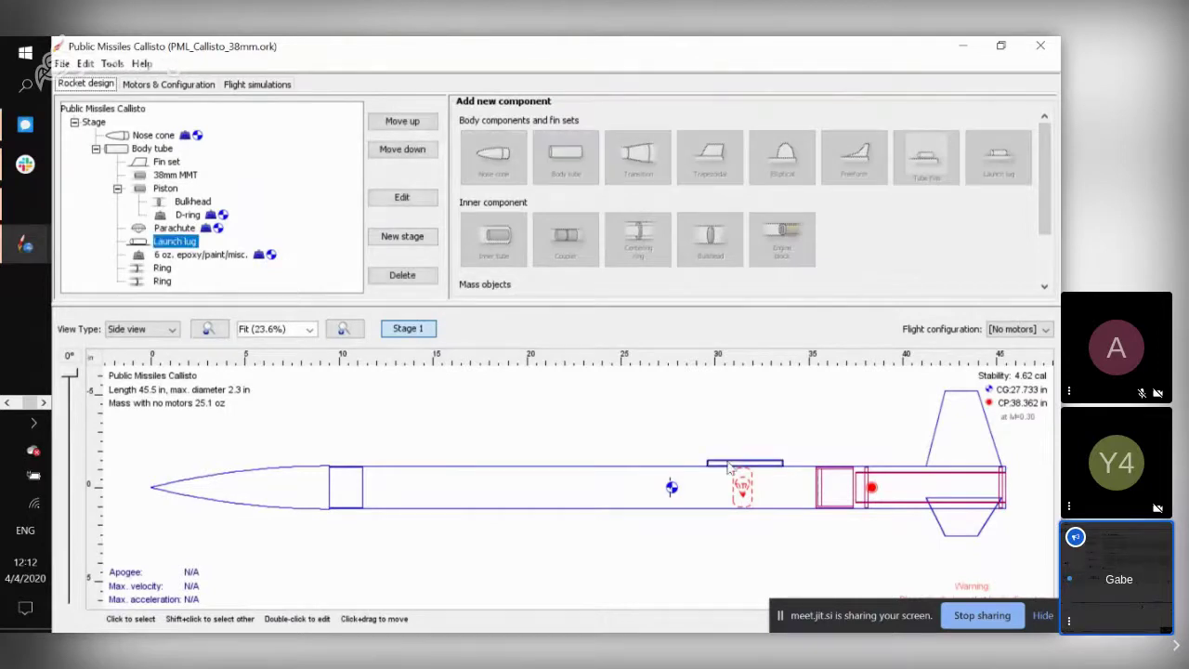
left_click(964, 45)
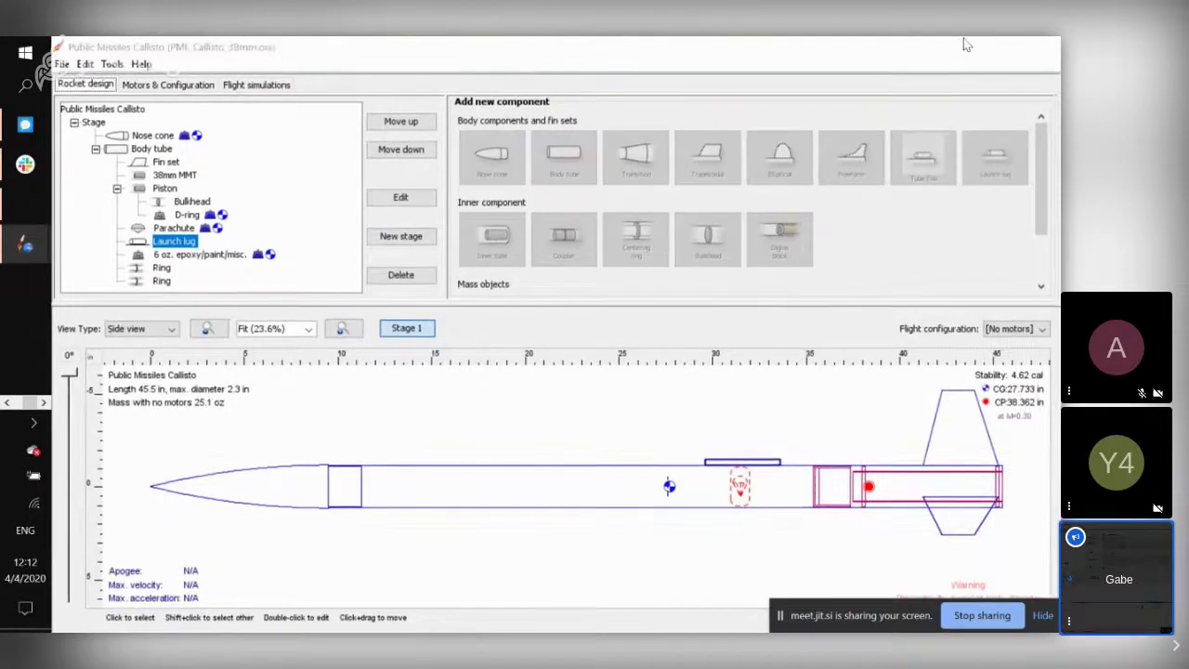
left_click(725, 464)
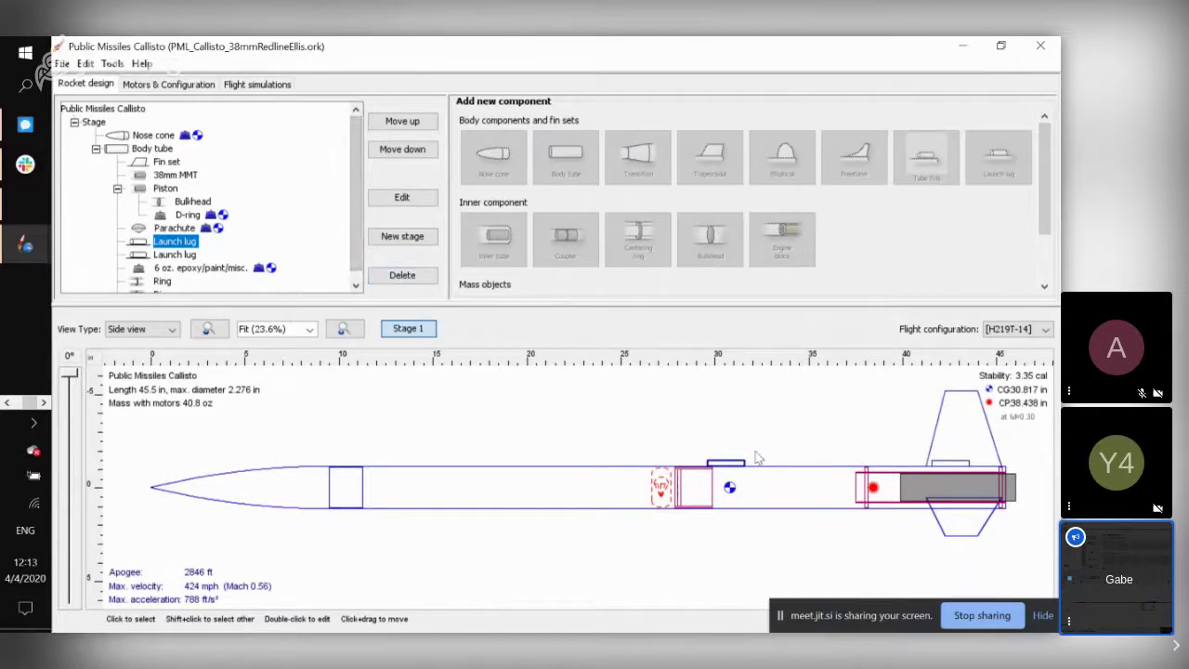
left_click_drag(263, 59, 288, 81)
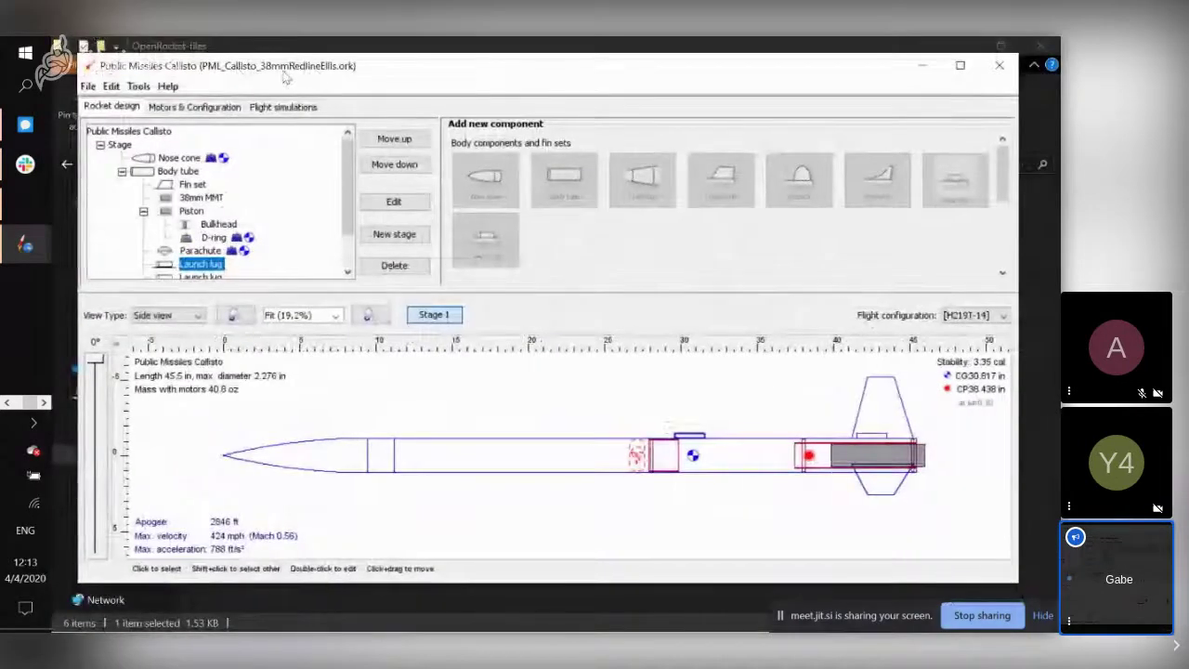
left_click(918, 65)
Switch to the ORK's library page in Chrome and step back through the "callisto" matches to PML_Callisto_38mmRedlineEllis.ork.
key("alt+Tab")
key("Tab")
key("Tab")
key("Tab")
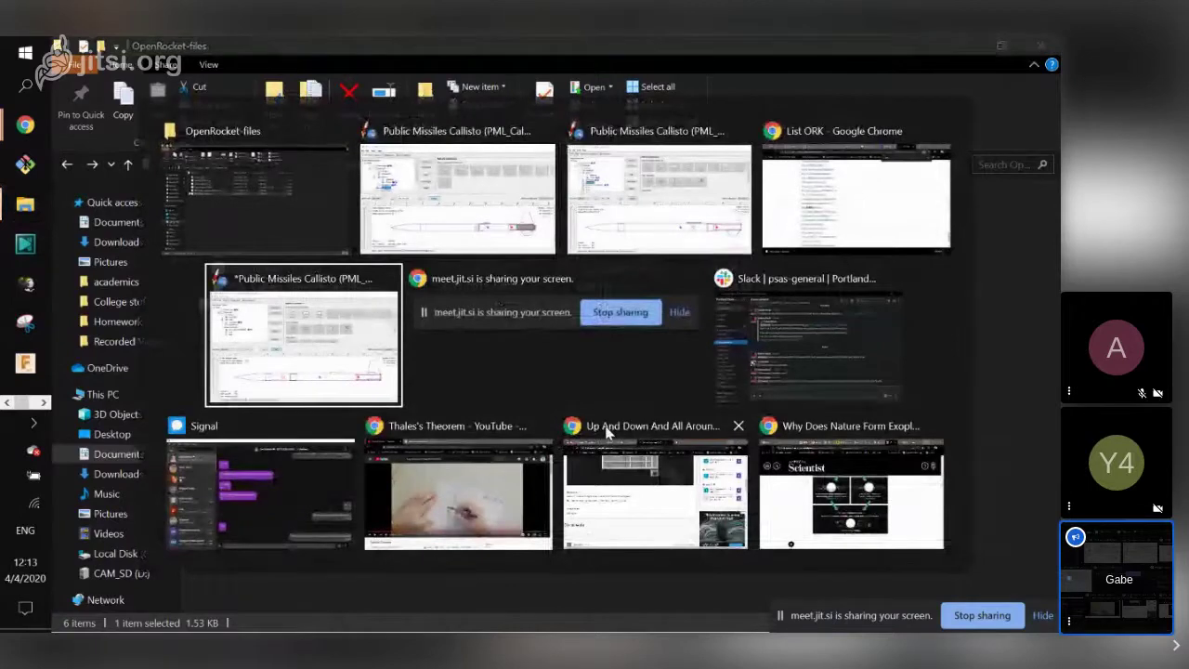
key("shift+Tab")
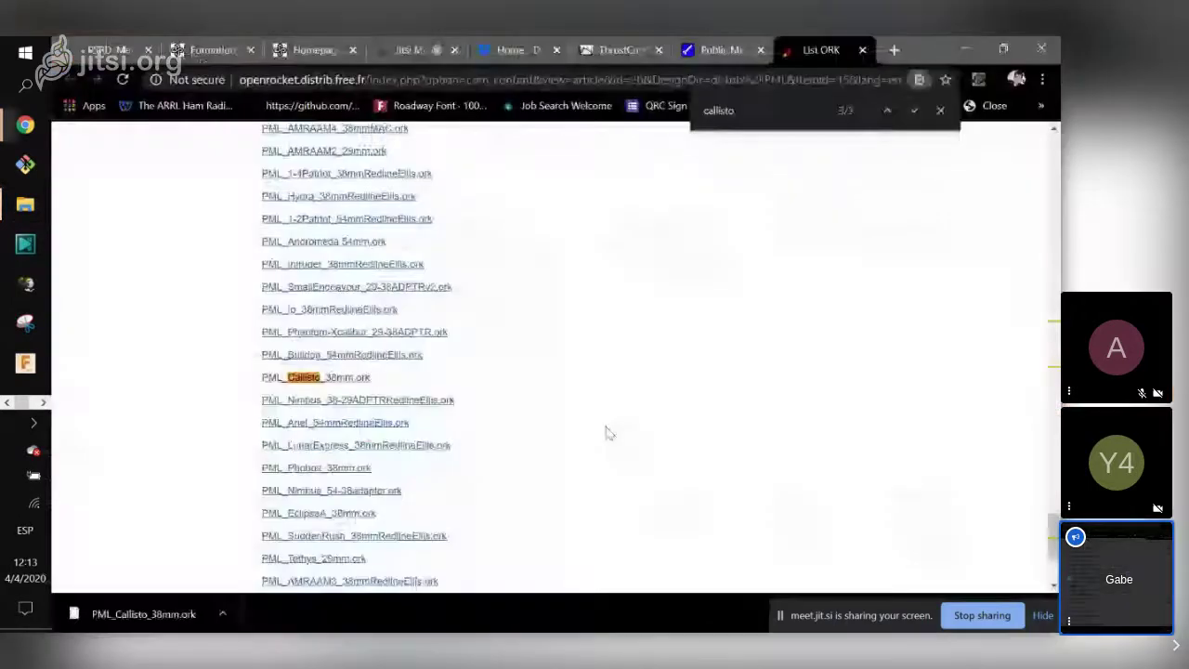
left_click(889, 111)
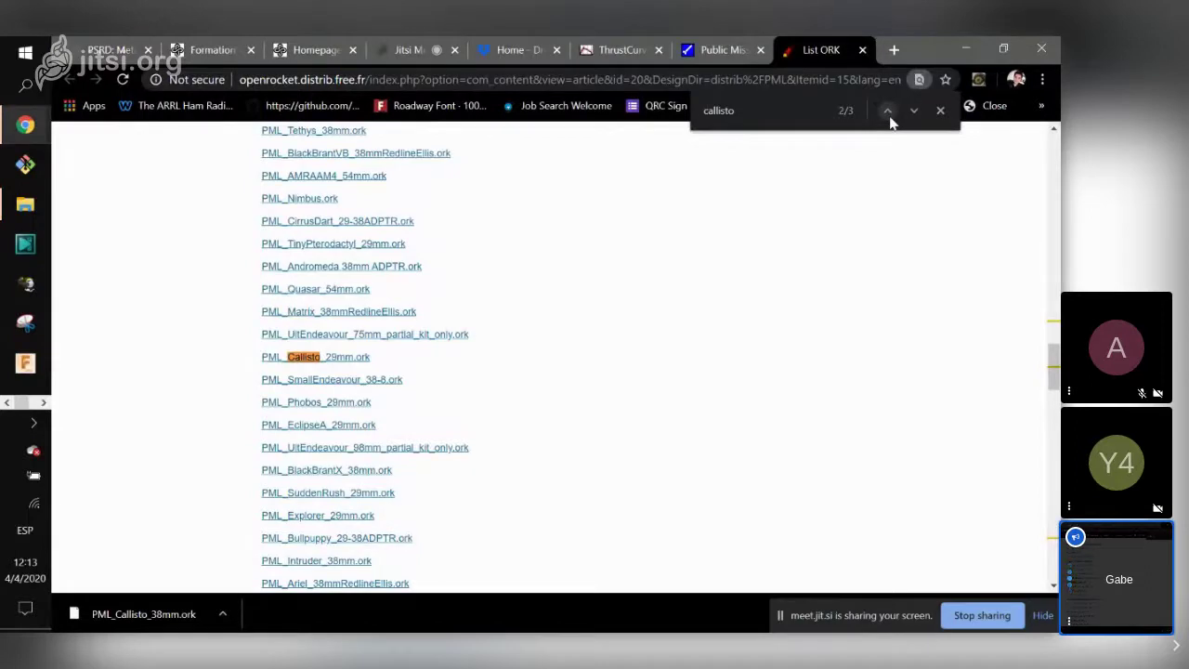
left_click(888, 111)
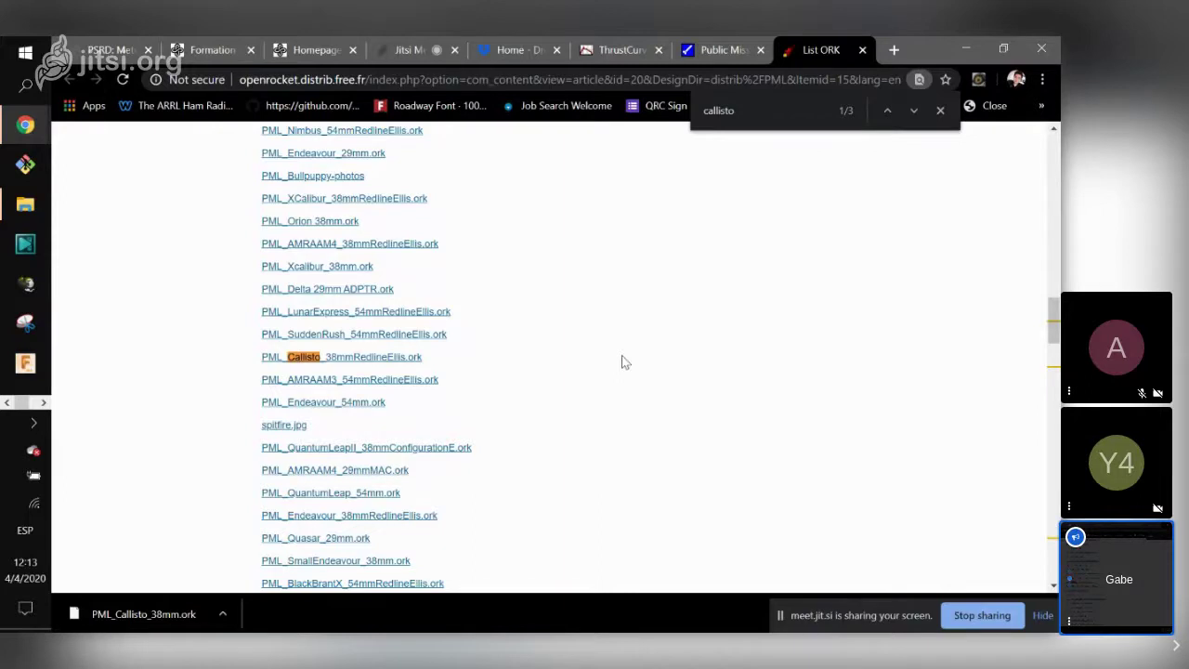
Move the screen-sharing notice aside, dismiss the browser's downloads bar and put the notice back.
left_click_drag(786, 620, 776, 584)
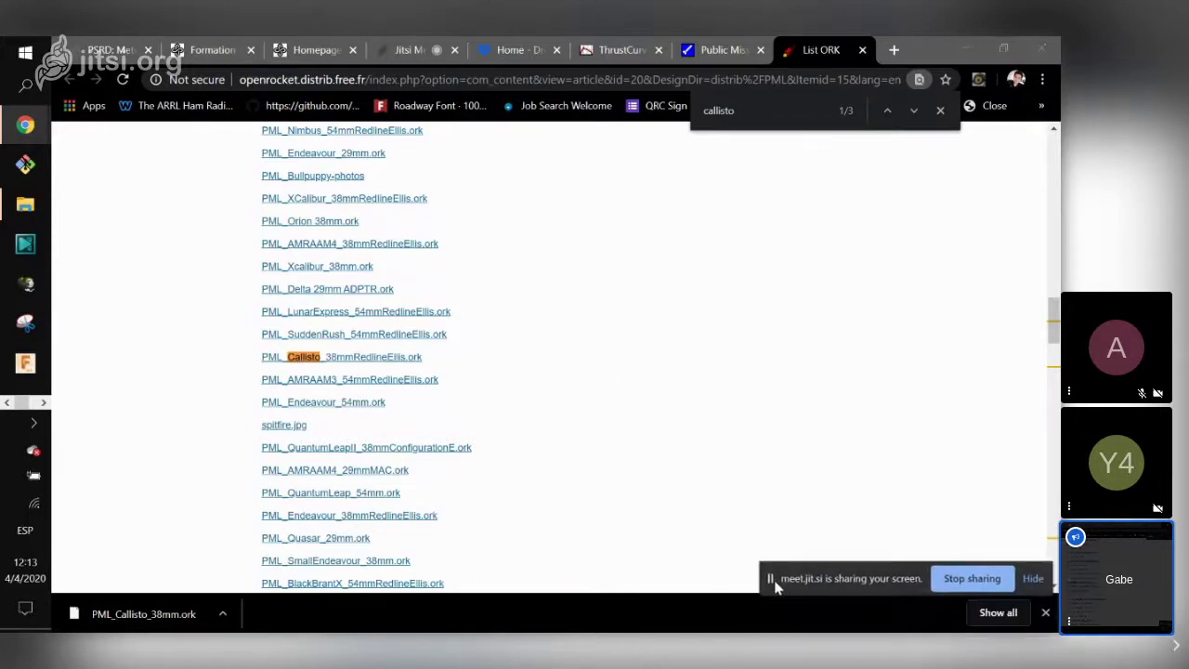
left_click(1045, 612)
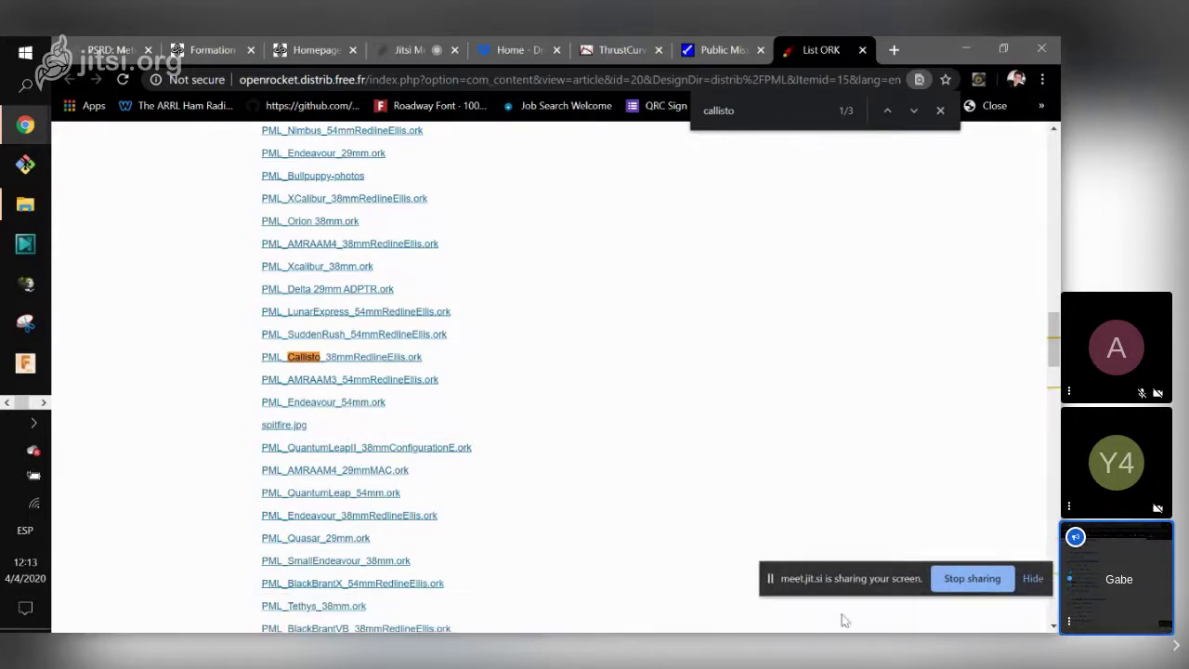
left_click_drag(771, 583, 778, 623)
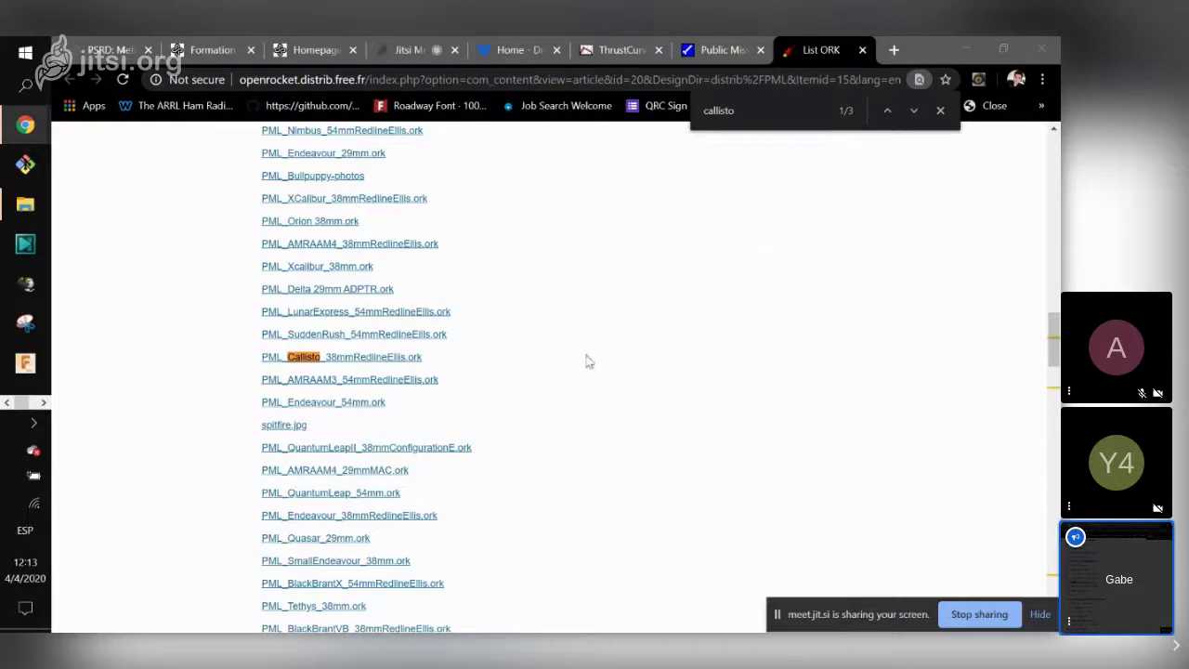
Show the beginning of the Public Missiles kit list on the ORK's library page.
scroll(587, 362, "up", 4)
scroll(587, 361, "up", 10)
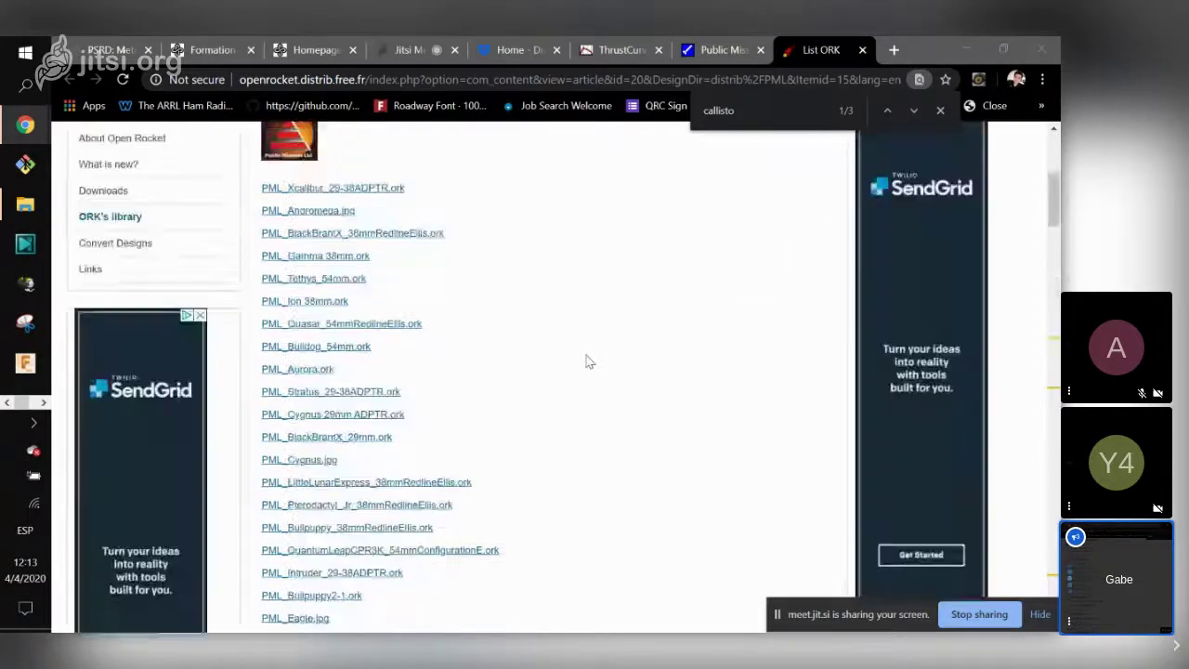
scroll(587, 362, "up", 4)
scroll(587, 362, "up", 1)
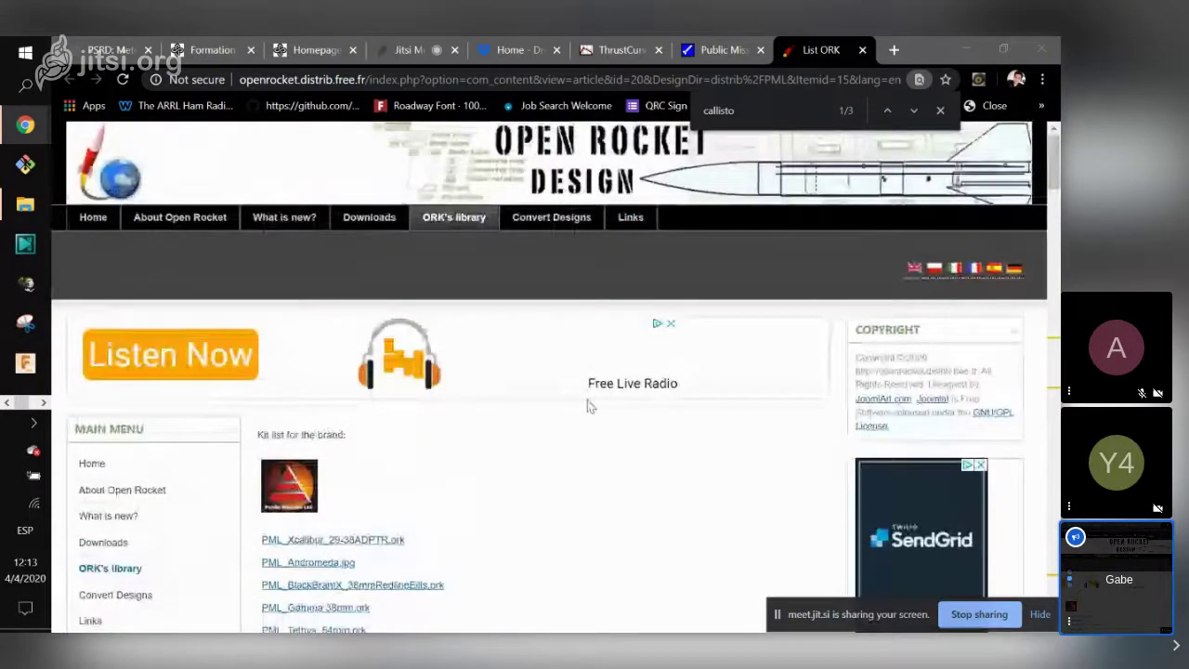
scroll(587, 406, "down", 2)
Switch to File Explorer and open PMLRKTSv8PCMAC.zip from the otherThings subfolder of OpenRocket-files.
key("alt+Tab")
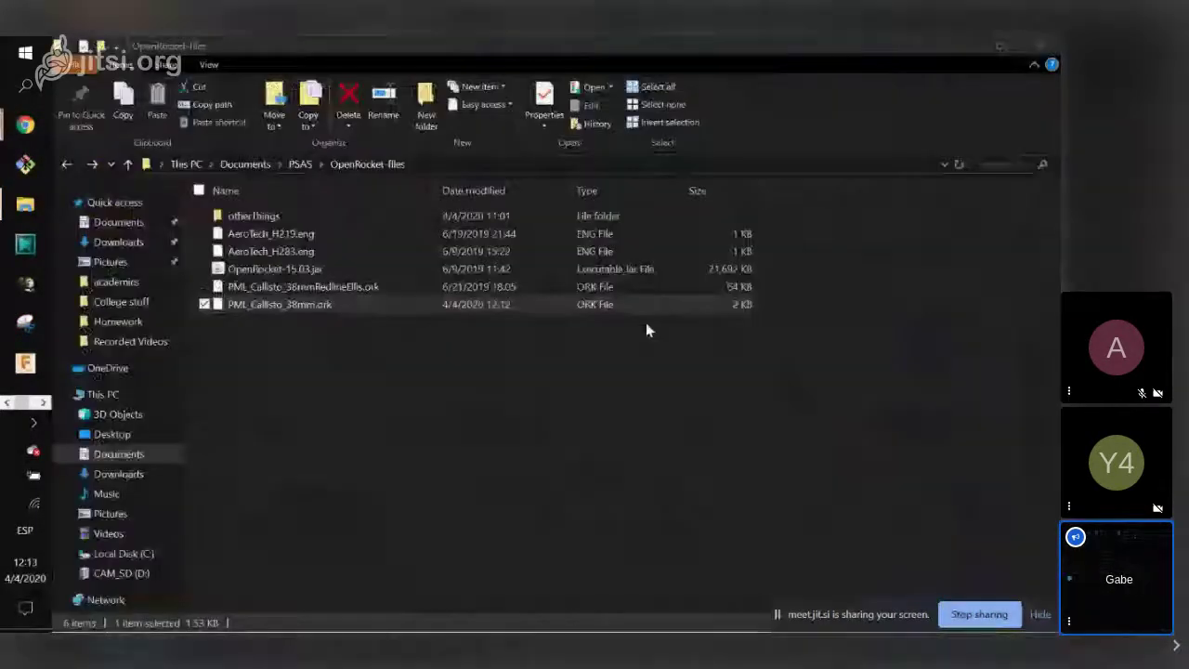
double_click(334, 218)
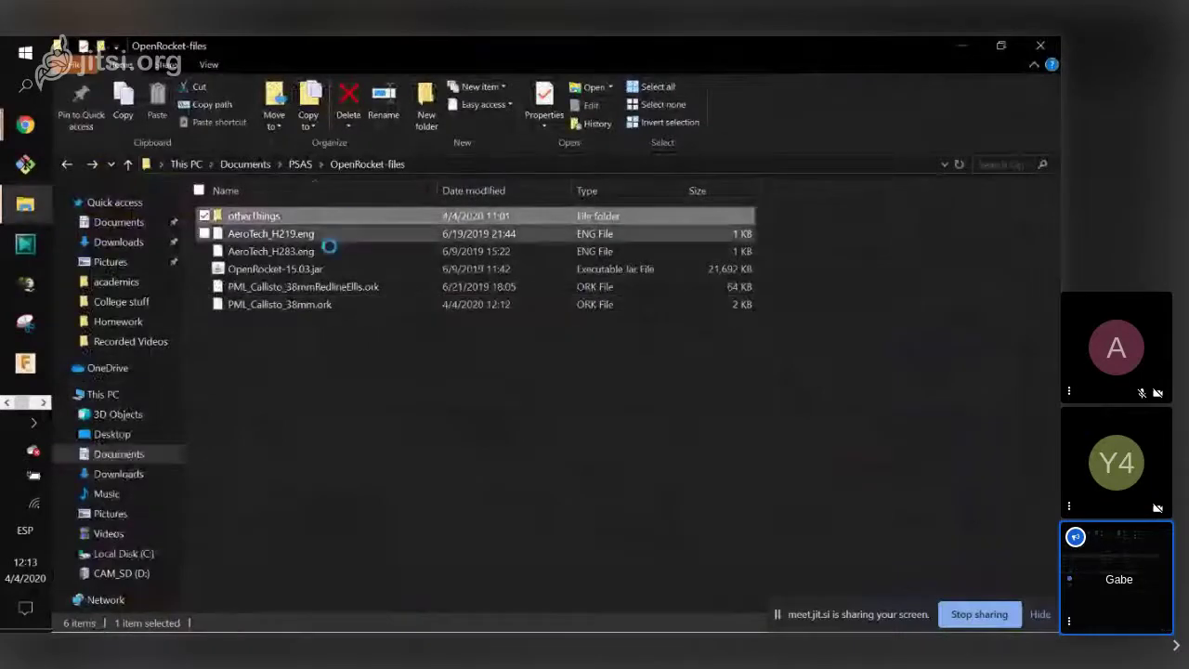
left_click(325, 253)
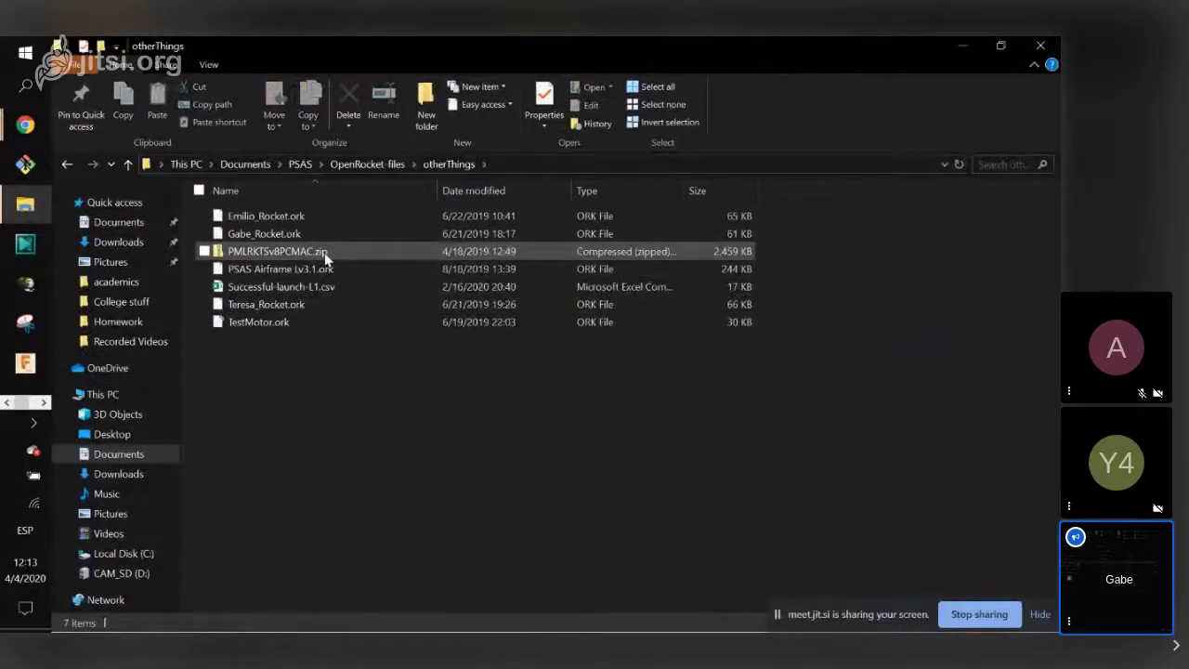
double_click(324, 258)
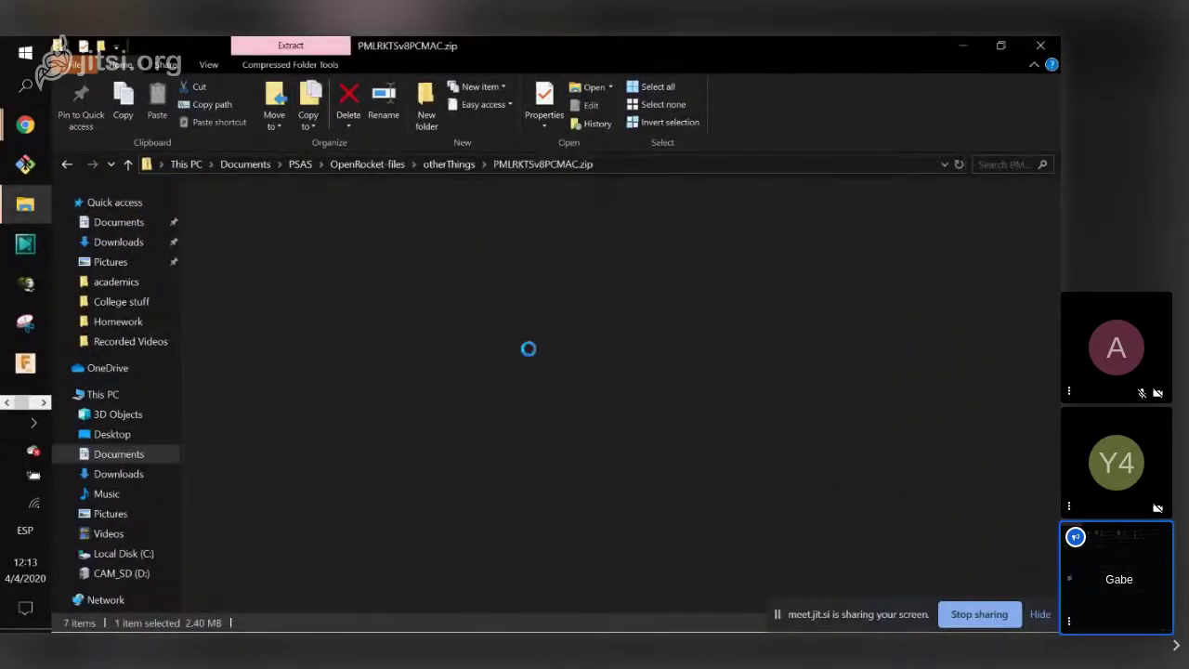
Look through the RKT rocket design files in the zip archive and switch back to the ORK's library page in Chrome.
scroll(558, 311, "down", 20)
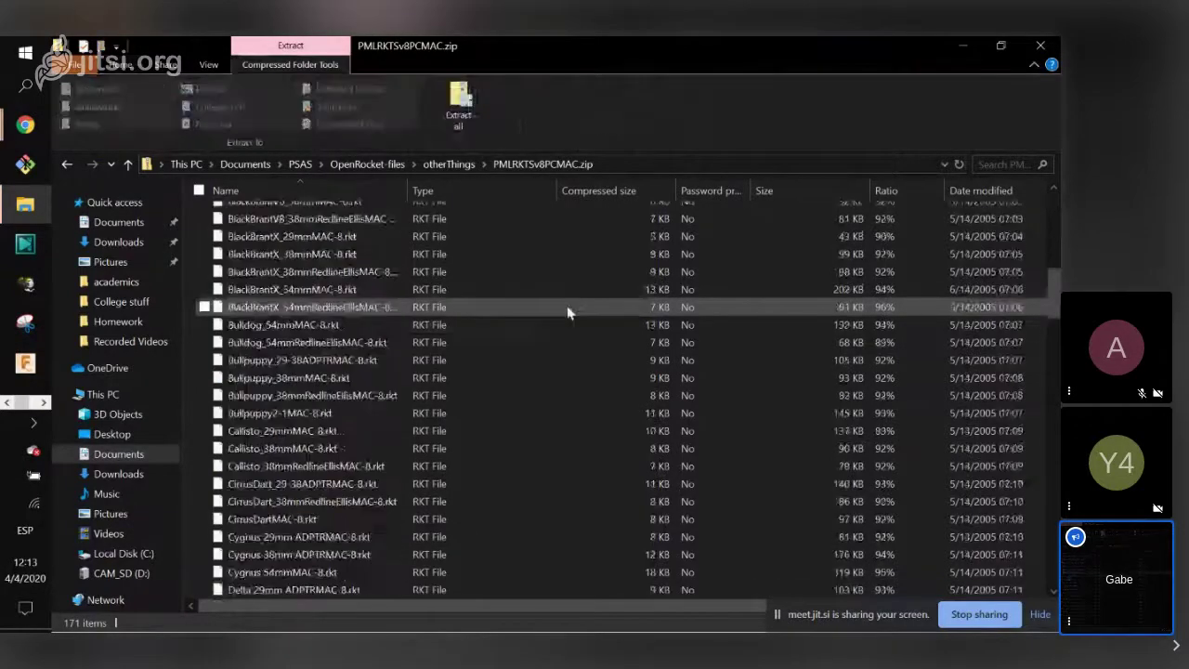
scroll(568, 313, "down", 20)
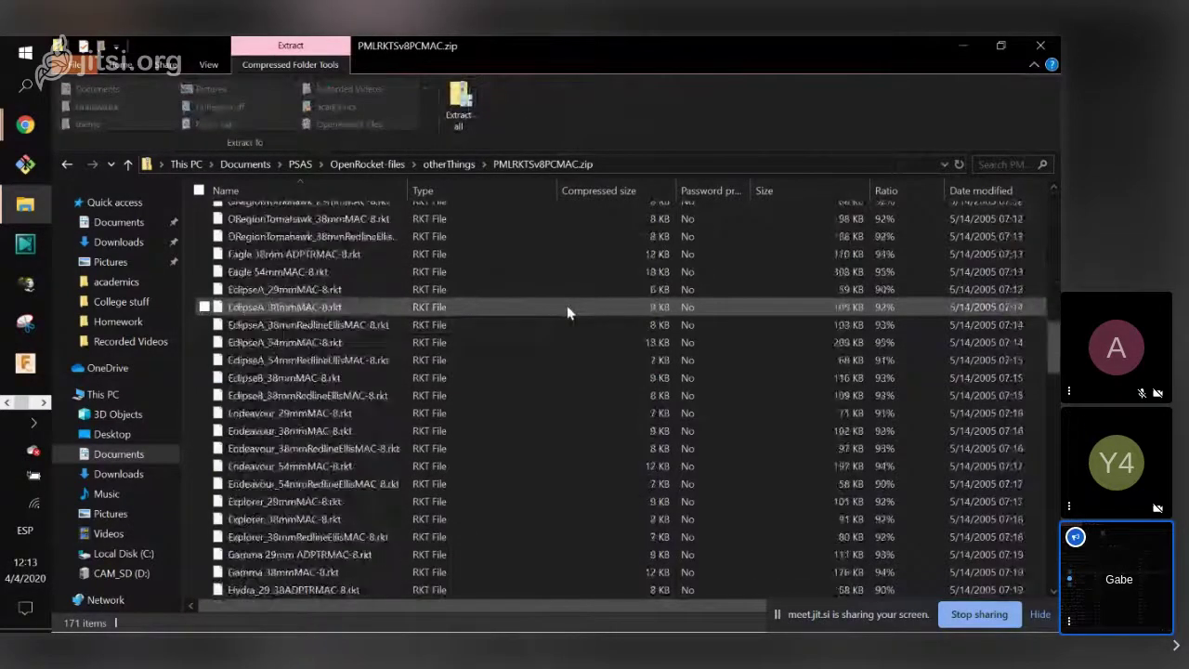
scroll(569, 313, "down", 20)
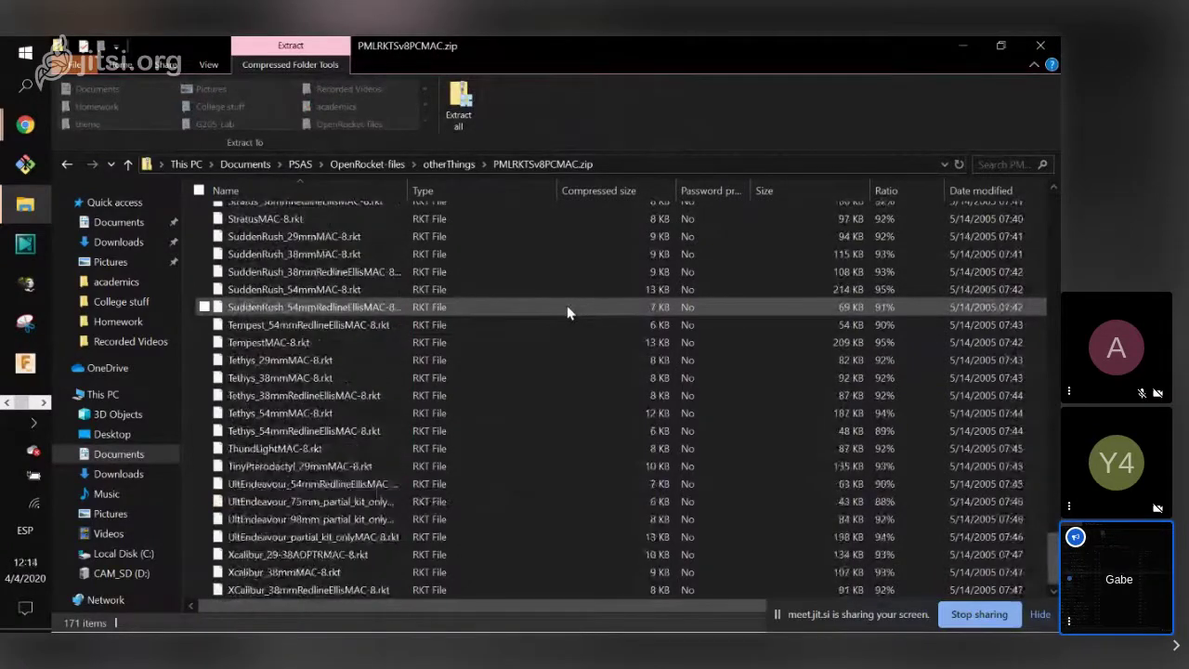
scroll(557, 377, "up", 20)
scroll(557, 376, "up", 20)
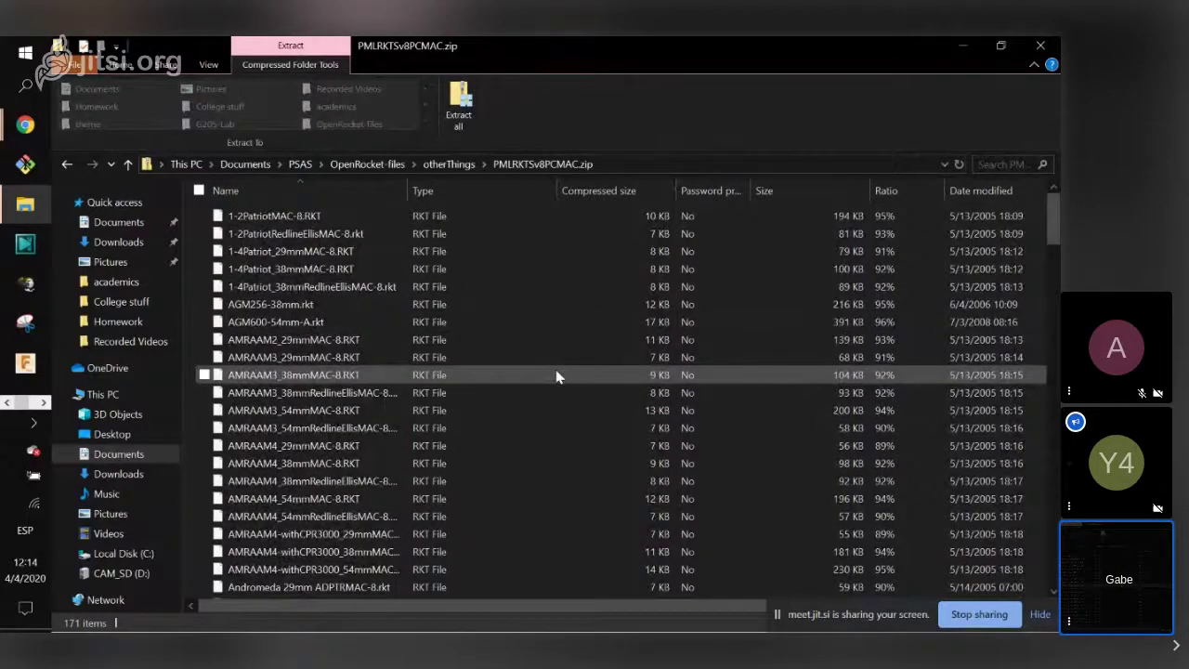
key("alt+Tab")
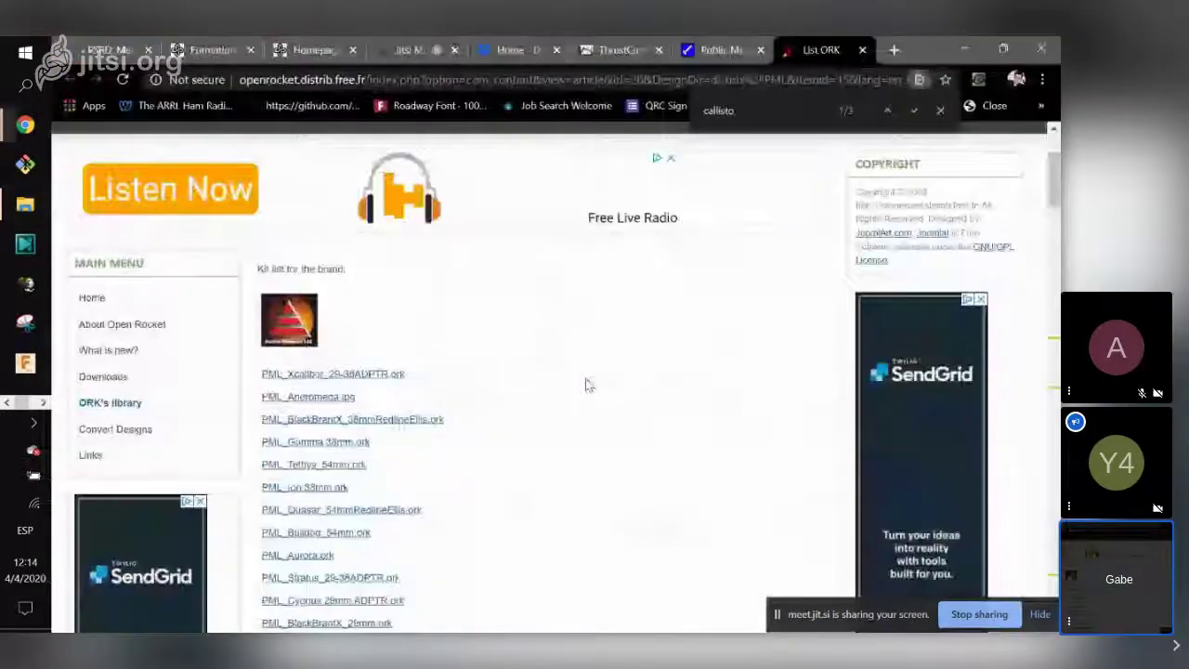
Look through the Public Missiles kit list on the ORK's library page and close the page search for callisto.
scroll(606, 417, "down", 2)
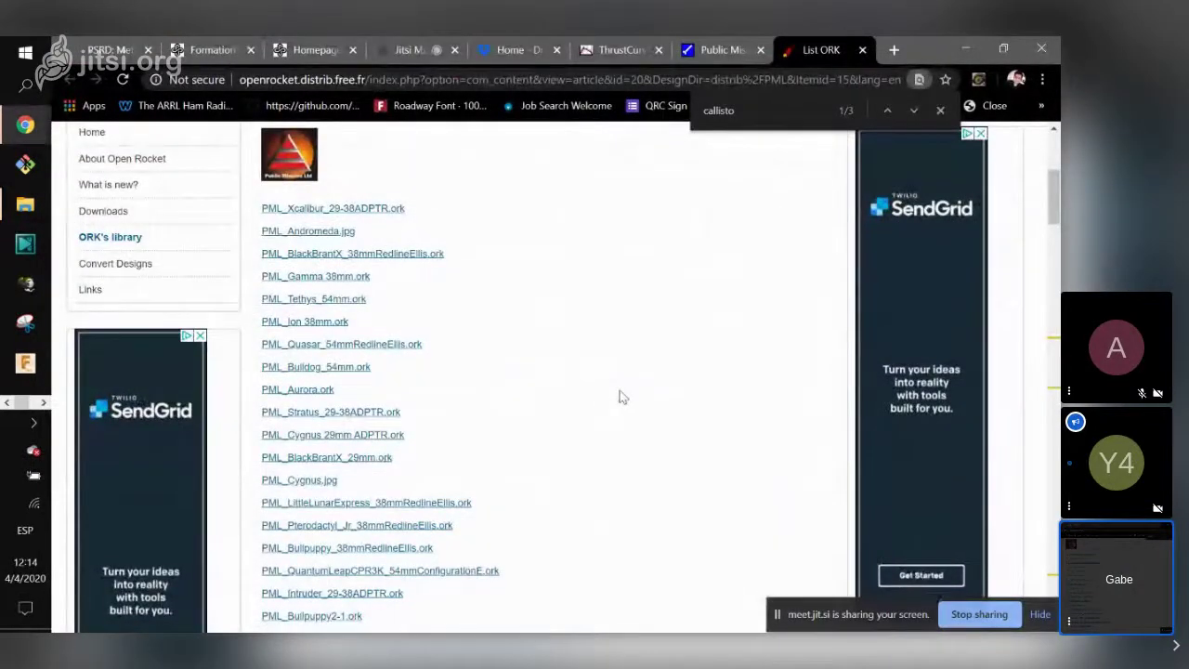
scroll(622, 398, "down", 1)
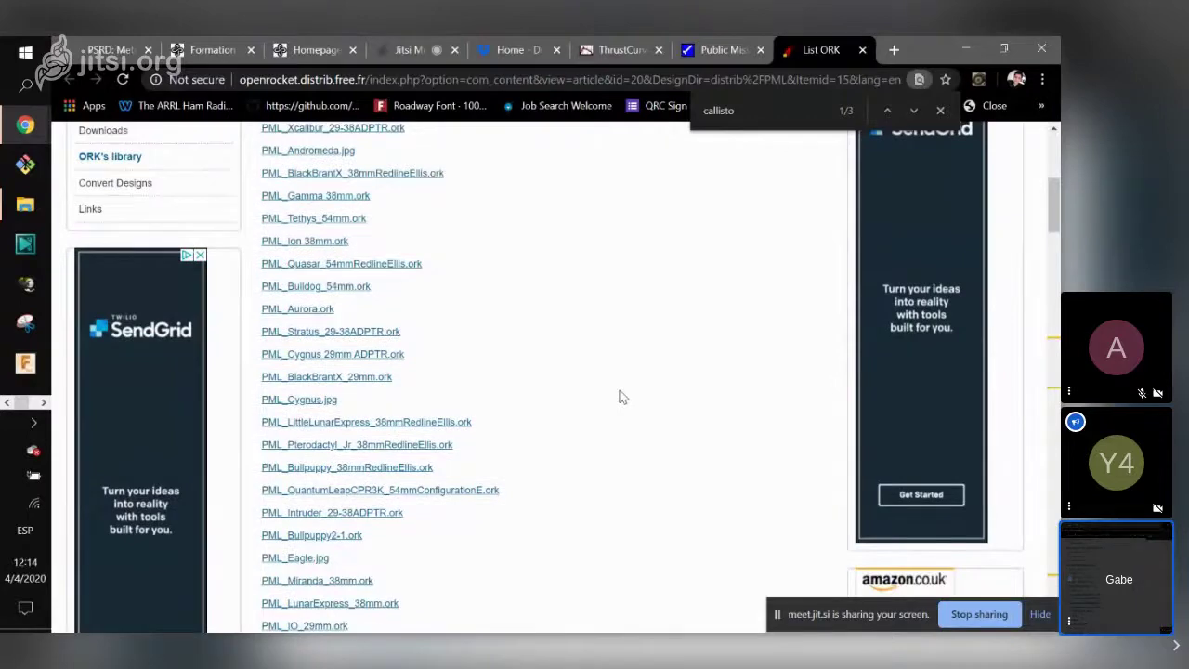
scroll(623, 398, "down", 4)
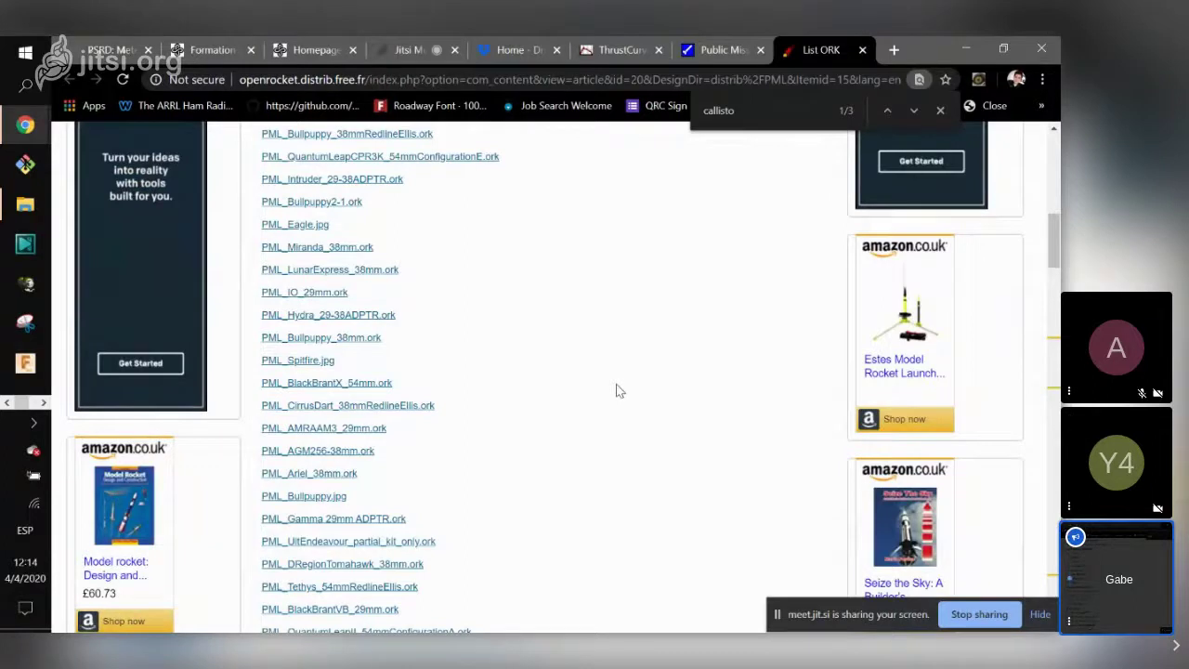
scroll(620, 391, "down", 3)
scroll(619, 391, "down", 4)
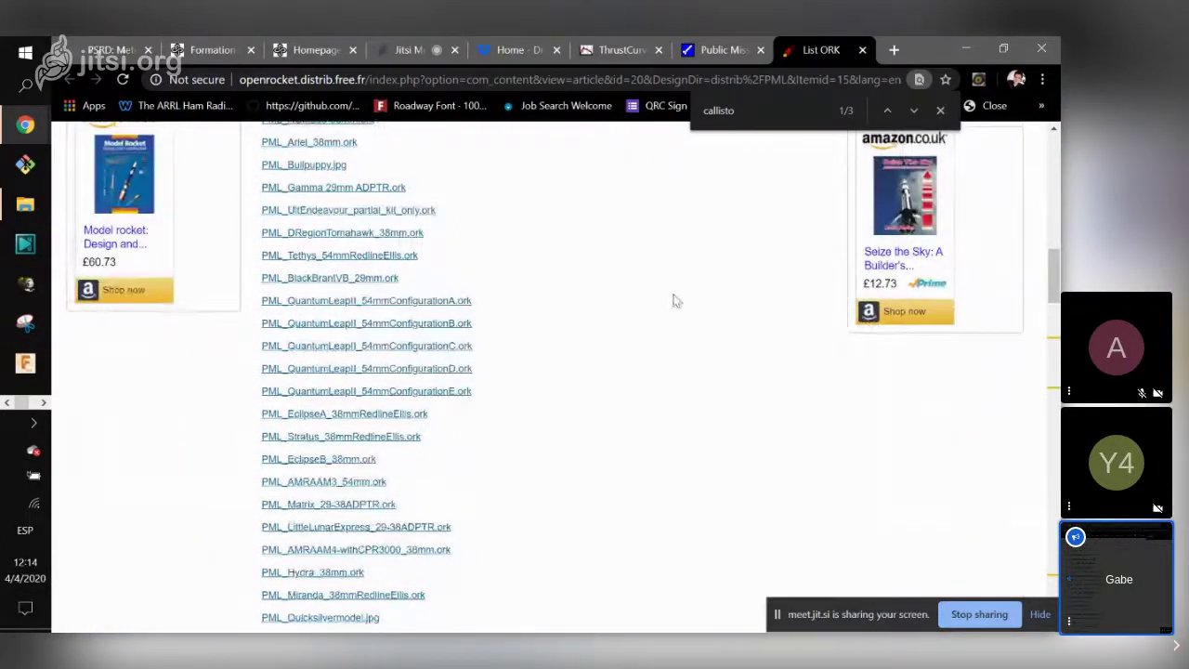
left_click(941, 111)
scroll(717, 321, "down", 1)
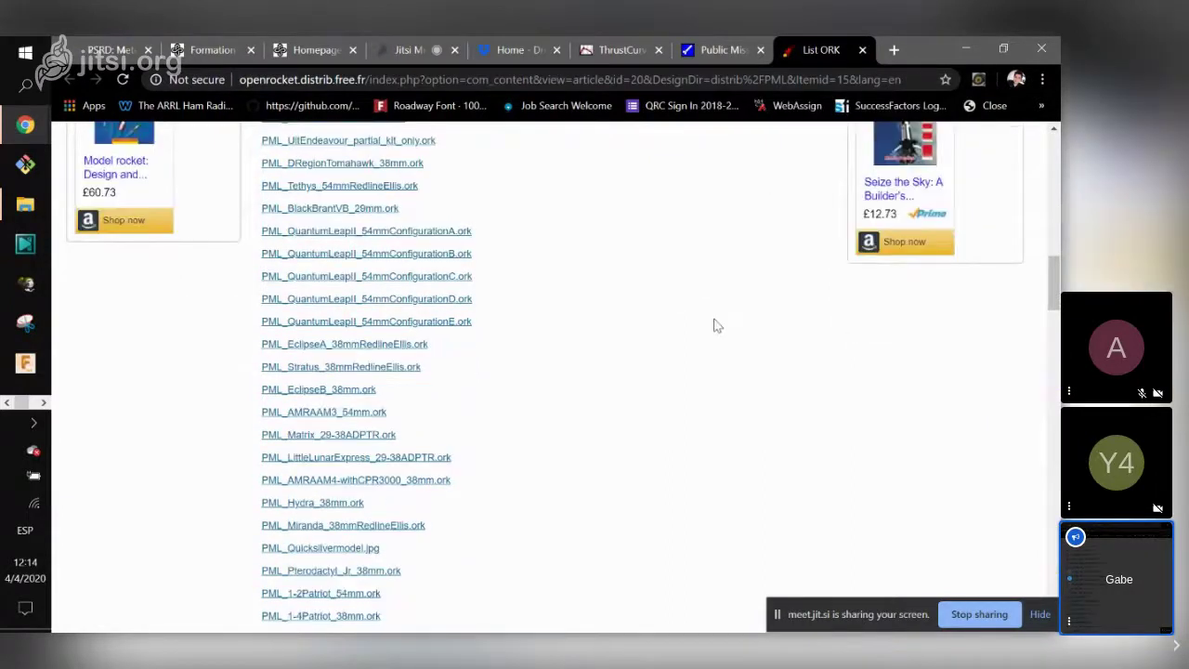
scroll(715, 325, "down", 2)
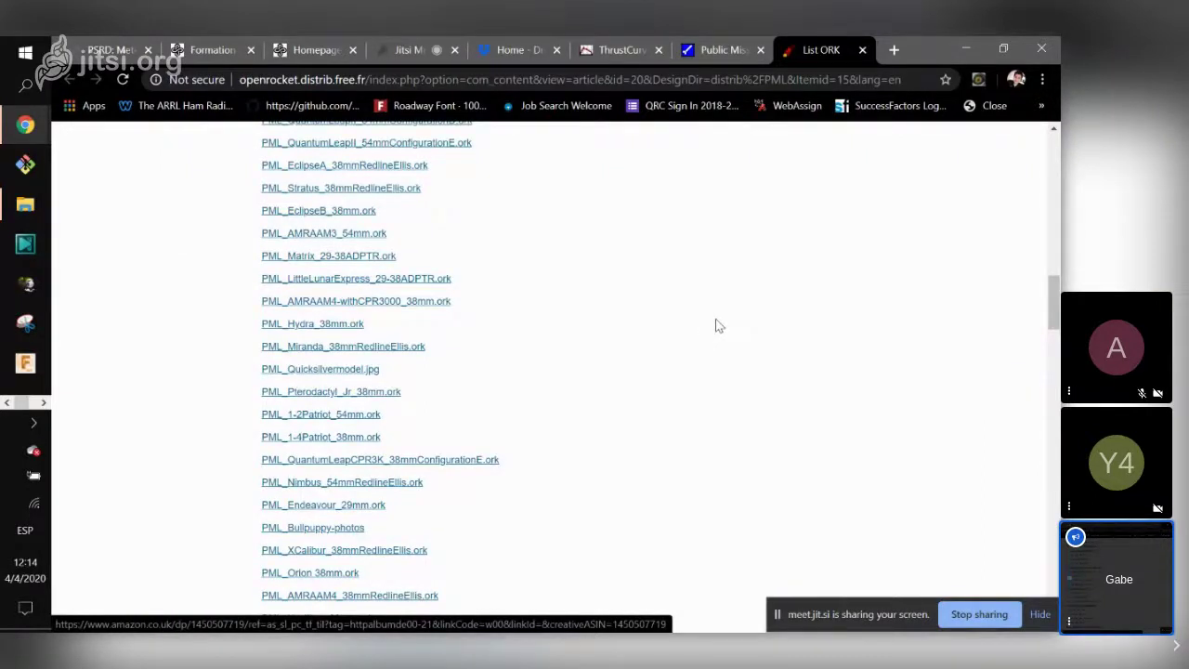
scroll(715, 325, "down", 3)
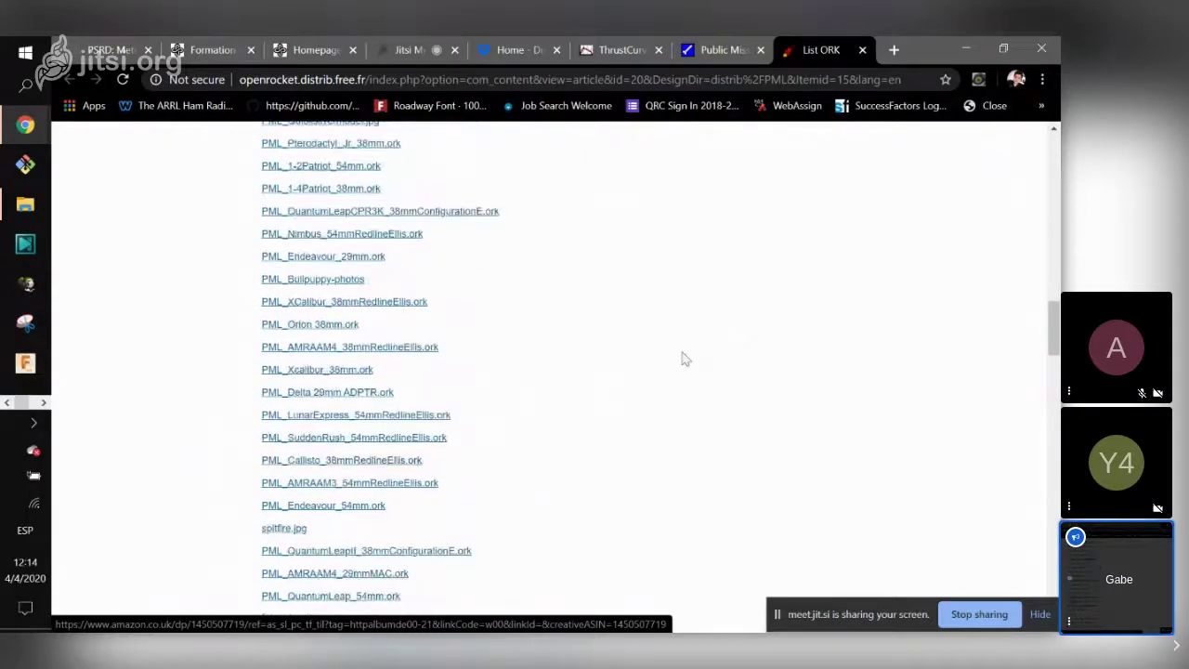
scroll(738, 339, "up", 1)
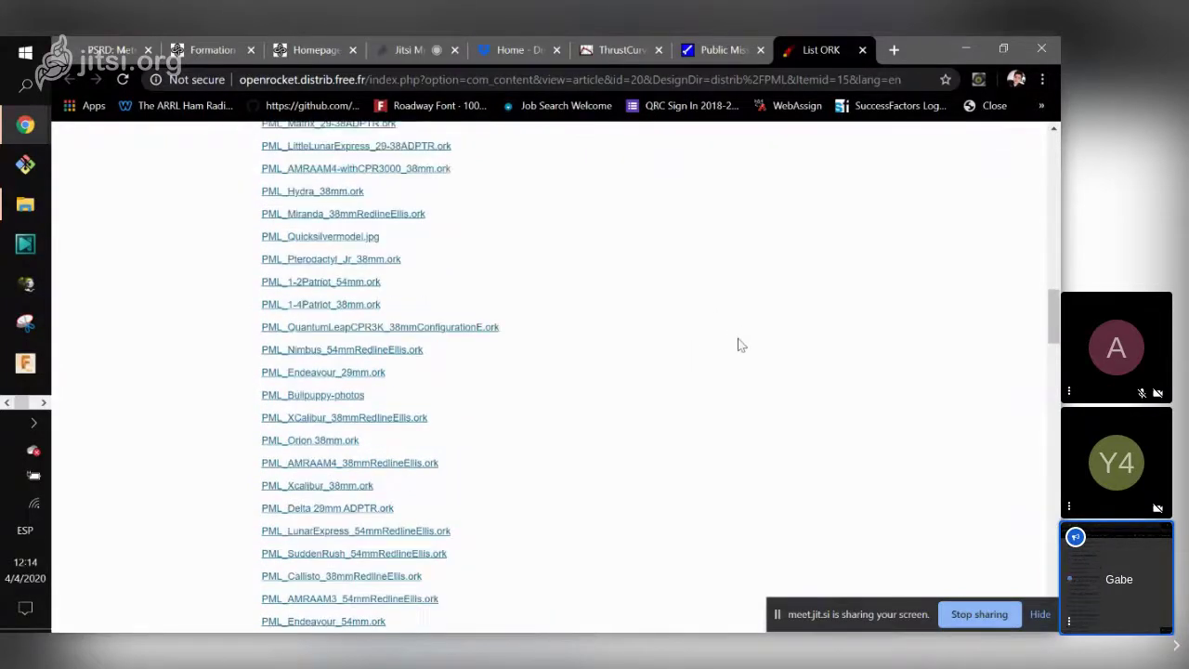
scroll(739, 344, "up", 10)
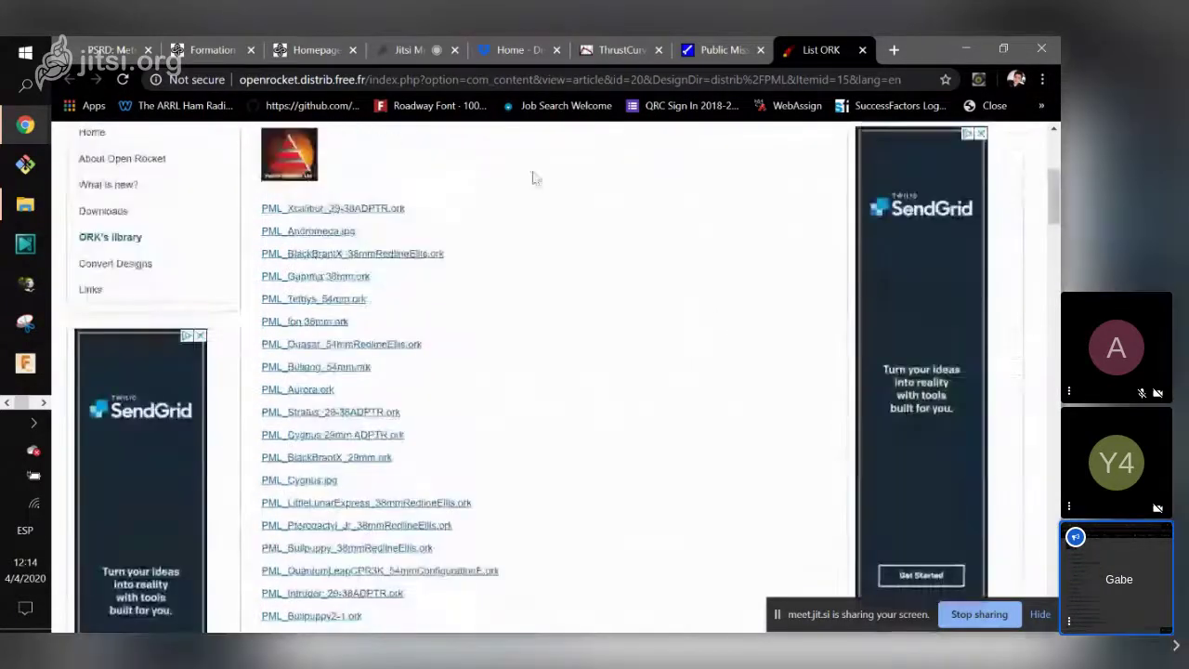
scroll(517, 314, "up", 4)
Select the web address of the Public Missiles kit list page and switch to the other window.
scroll(590, 457, "down", 5)
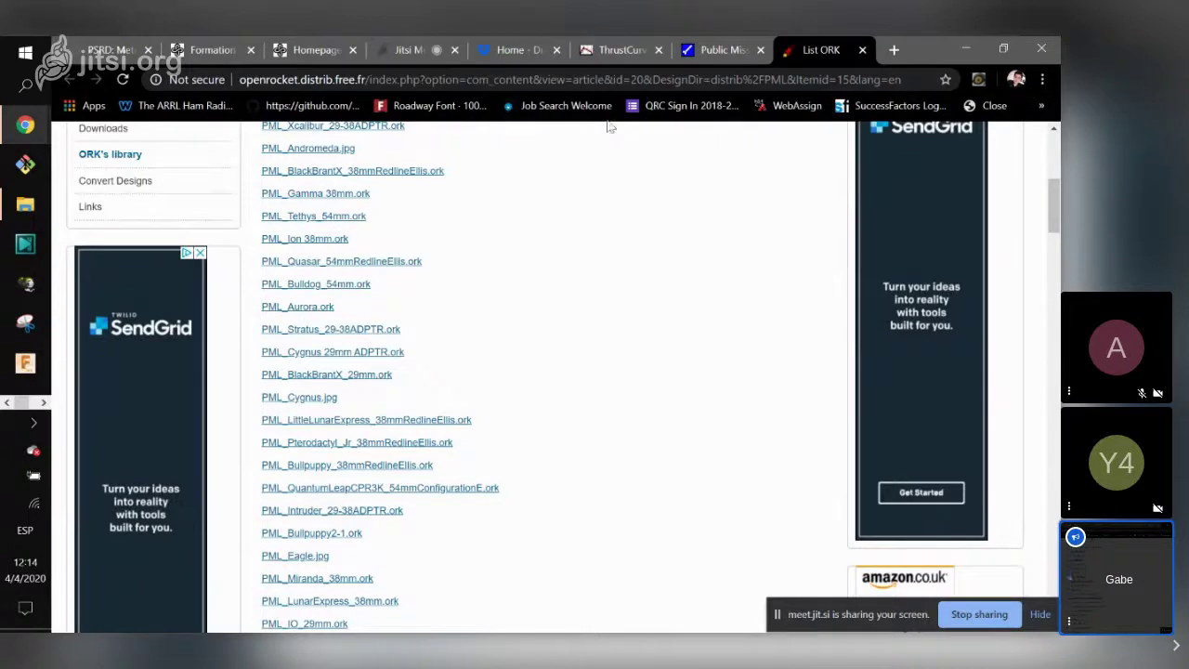
left_click(581, 79)
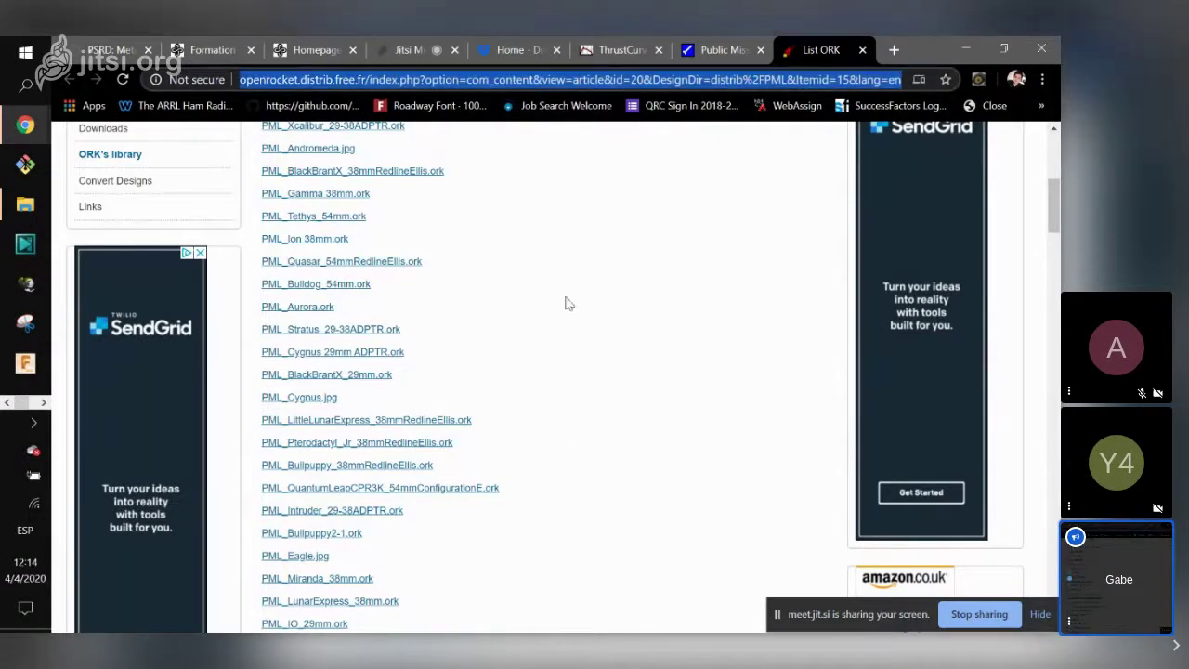
key("alt+Tab")
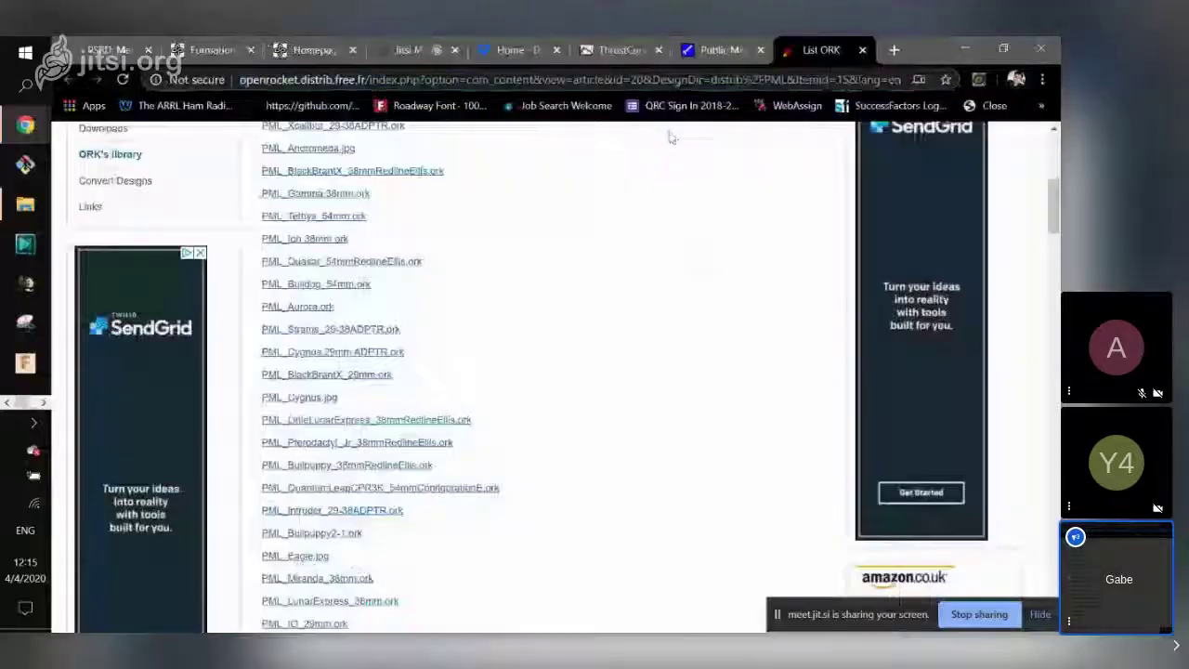
Open the ThrustCurve home page, select its web address and switch to the other window.
left_click(635, 52)
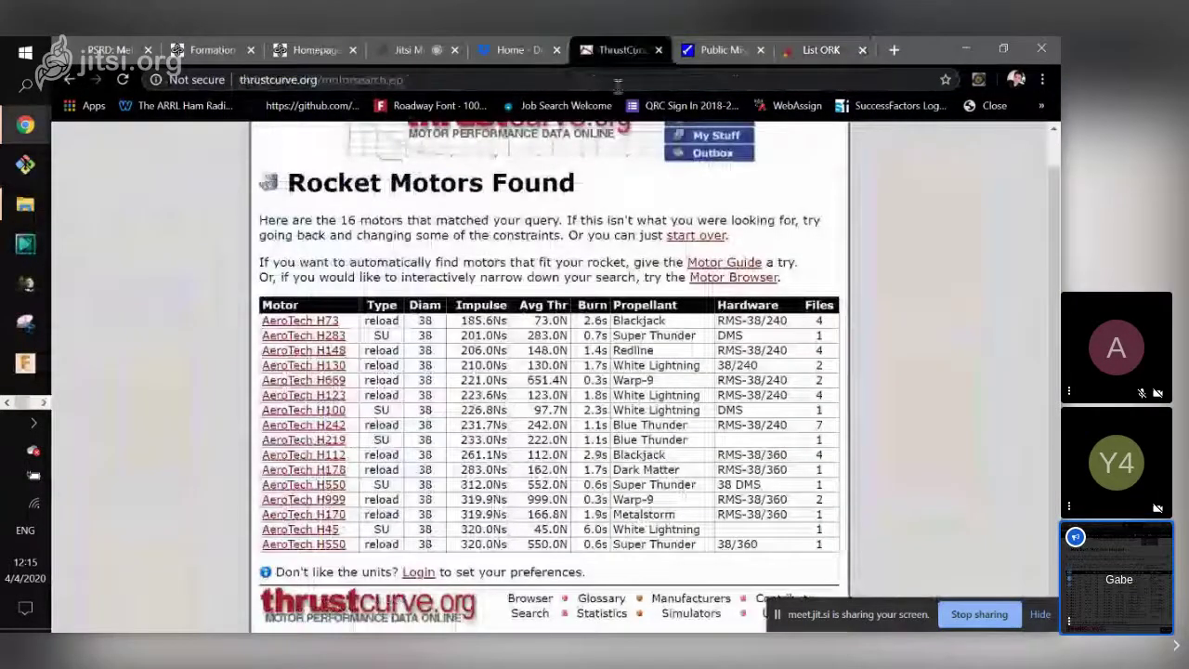
scroll(534, 159, "up", 1)
left_click(535, 160)
key("ctrl+l")
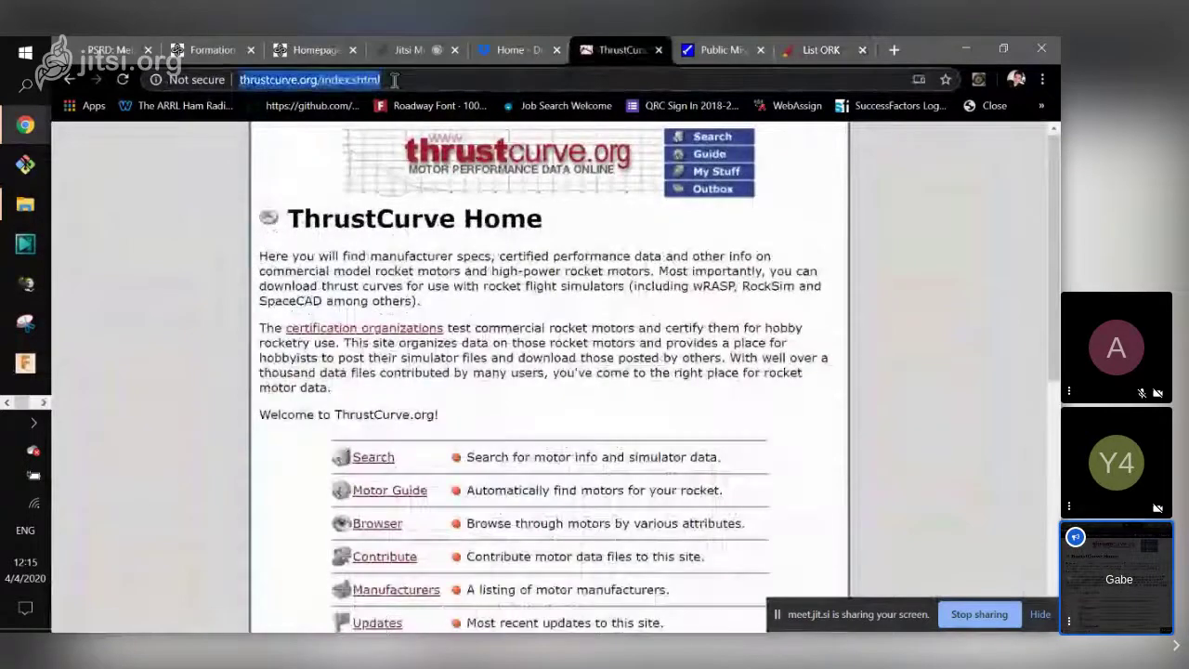
key("alt+Tab")
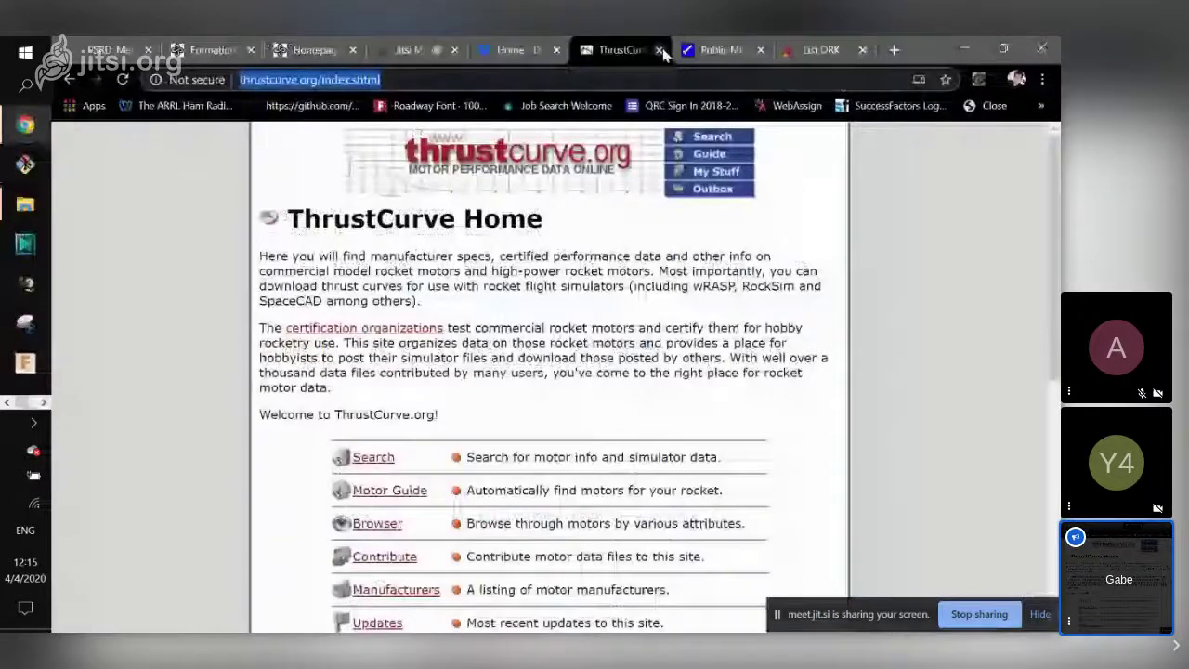
Close the ThrustCurve and ORK's library pages and dismiss the enlarged rocket drawing on the Callisto page.
left_click(659, 50)
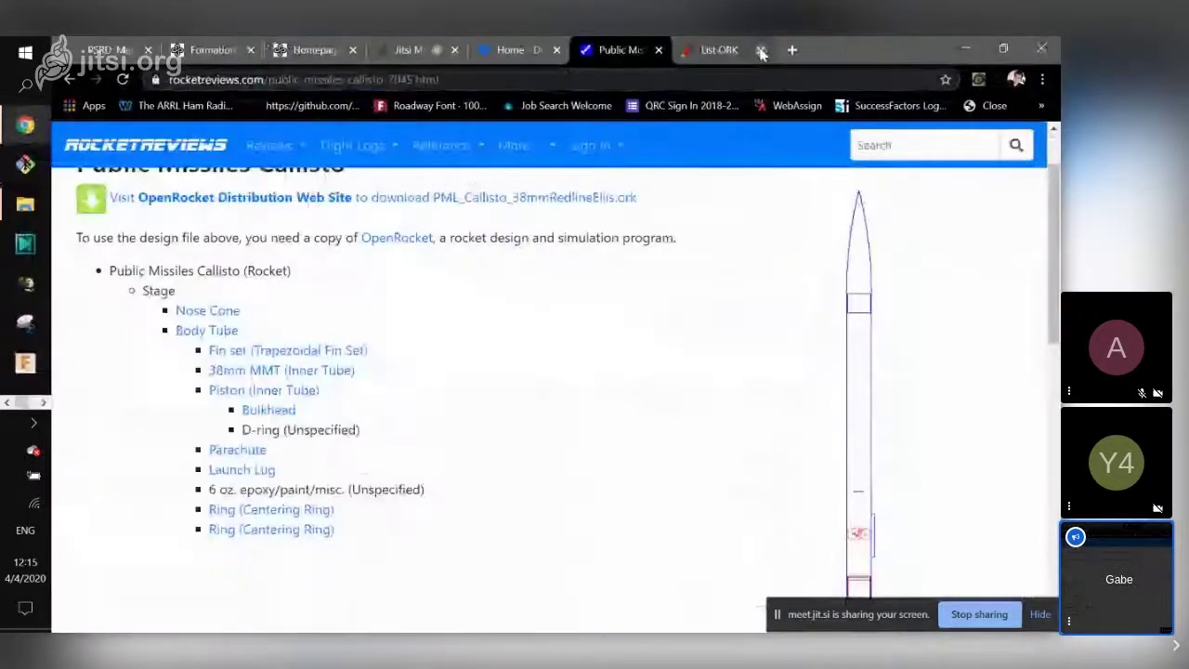
left_click(760, 51)
left_click(712, 379)
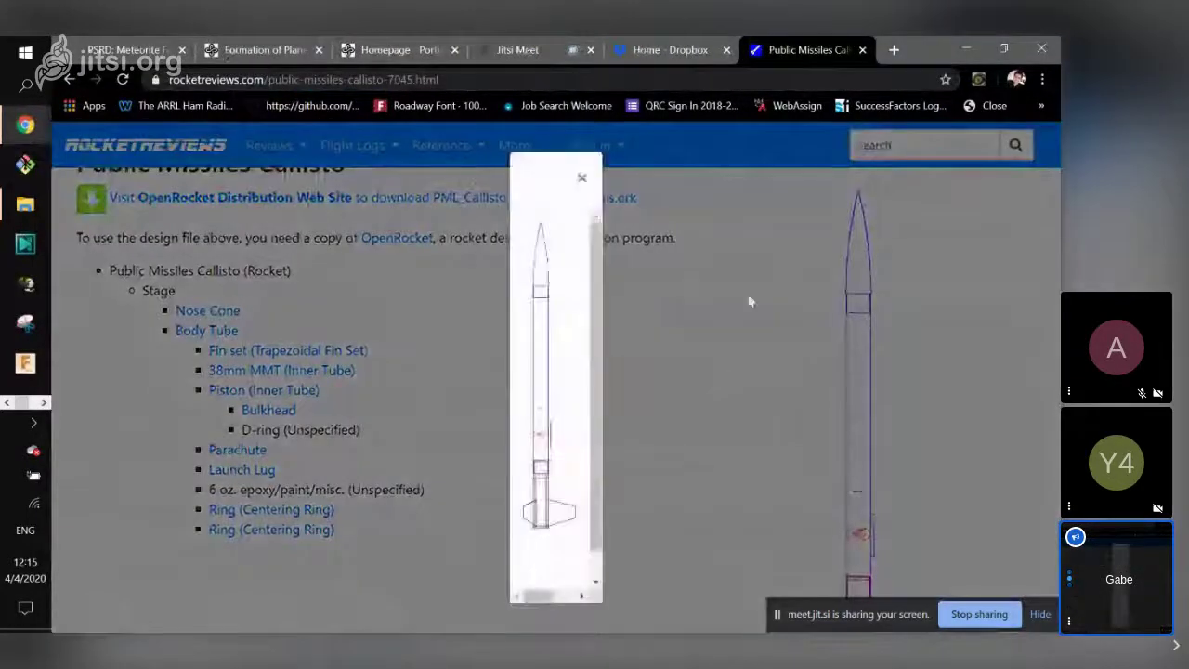
left_click(582, 177)
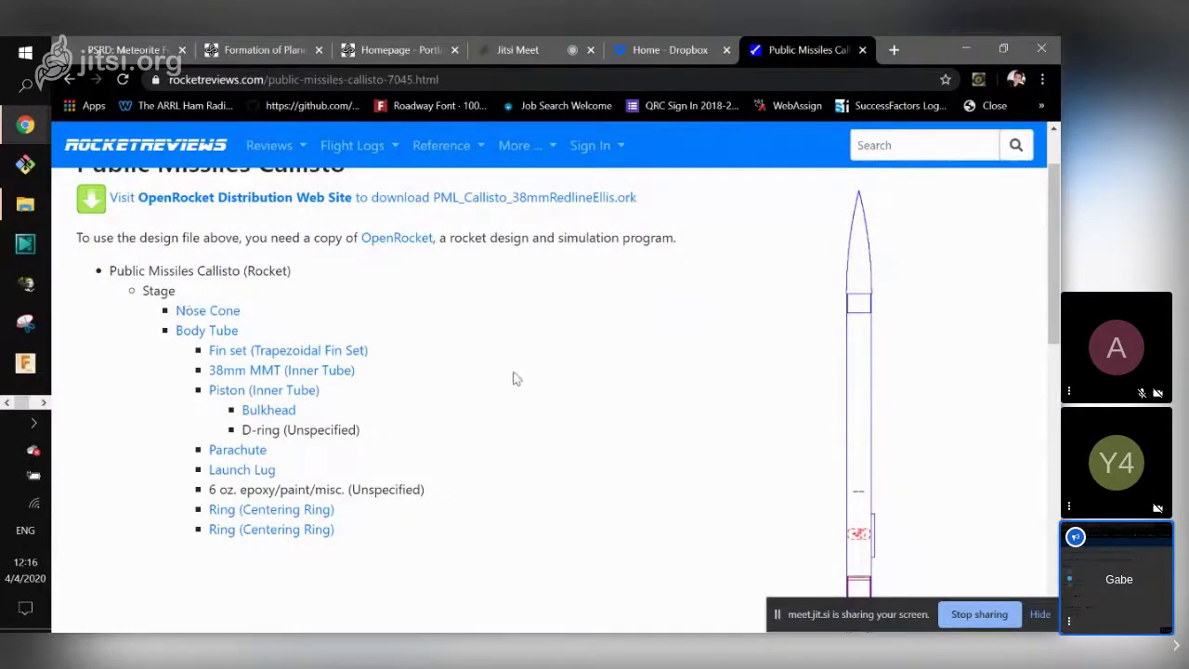
Look over the rest of the Public Missiles Callisto page on RocketReviews and close the page.
scroll(517, 378, "down", 10)
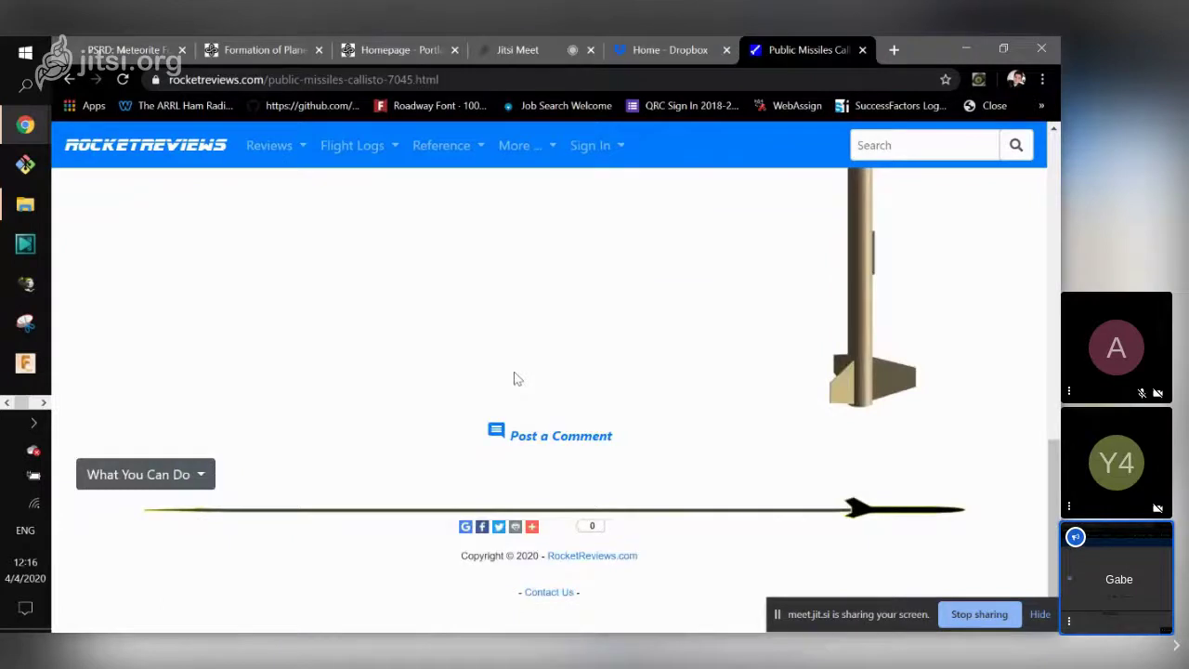
scroll(528, 372, "up", 5)
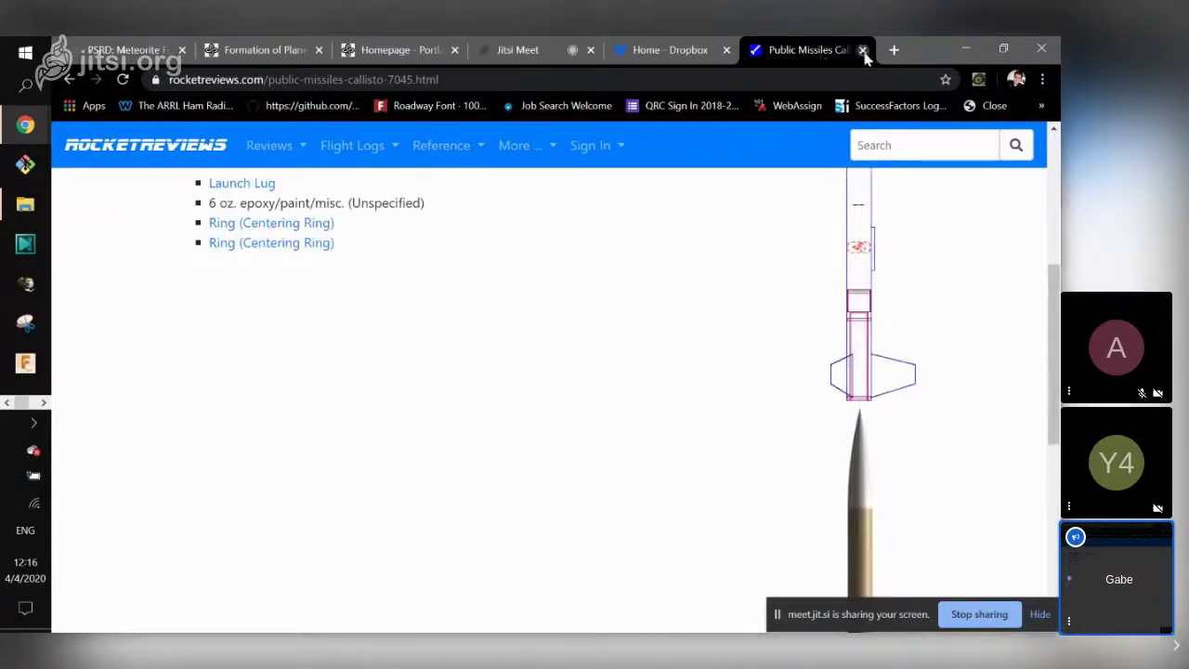
left_click(863, 51)
Return to the Jitsi Meet meeting and stop sharing the screen.
left_click(608, 52)
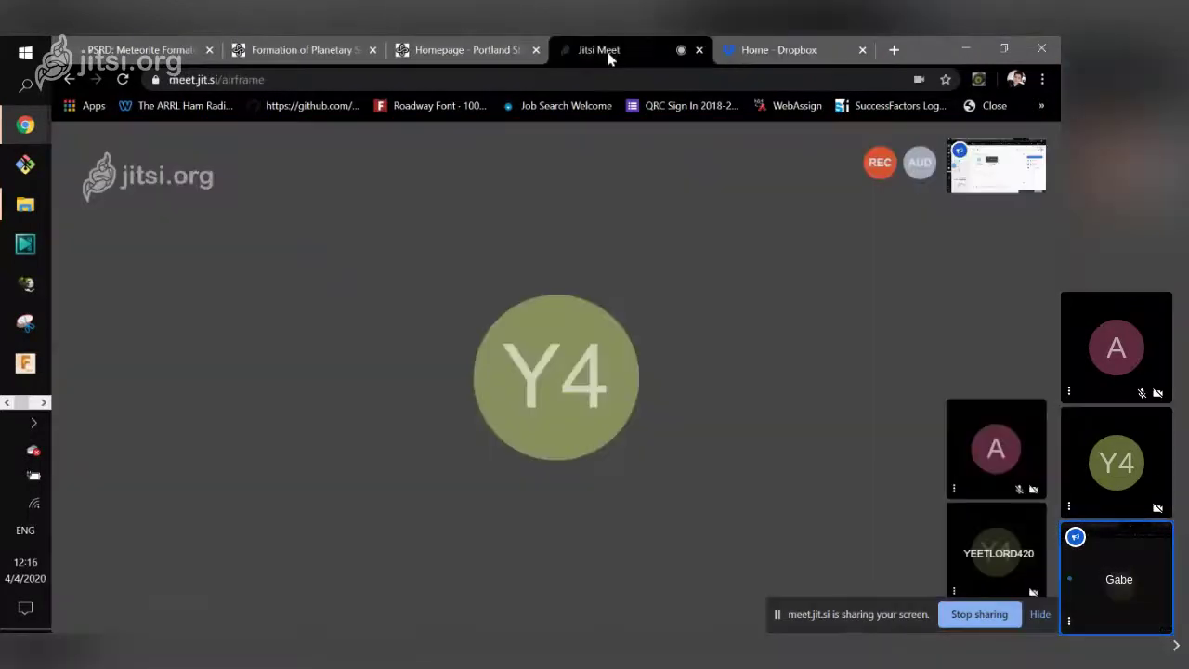
left_click(997, 621)
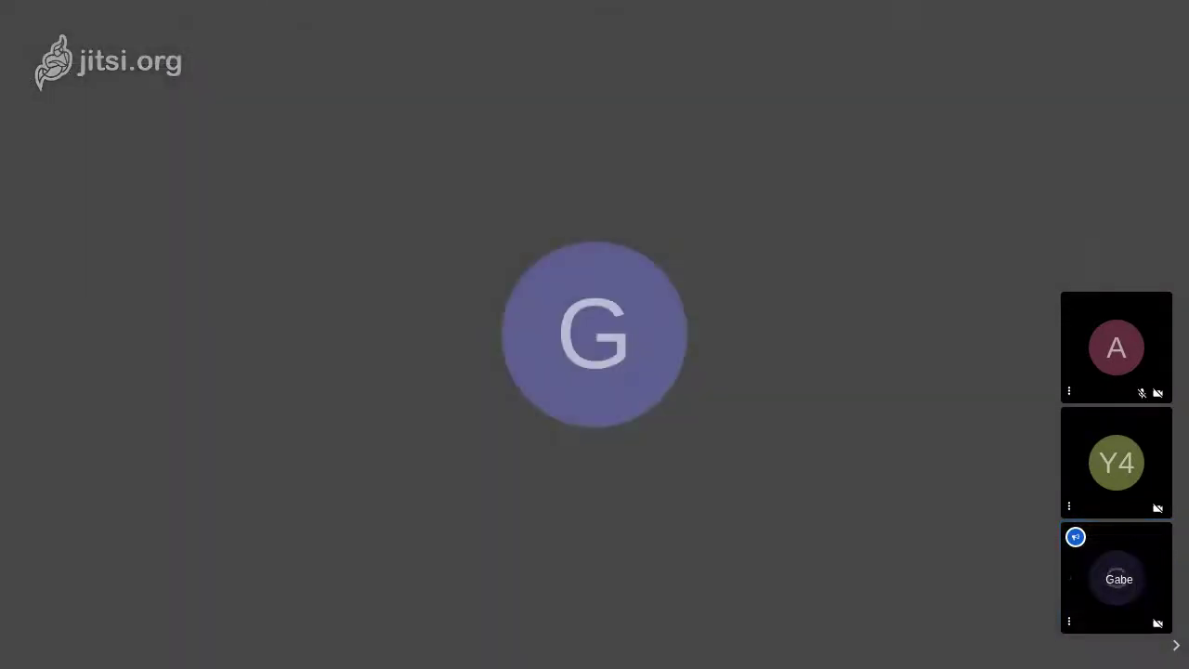